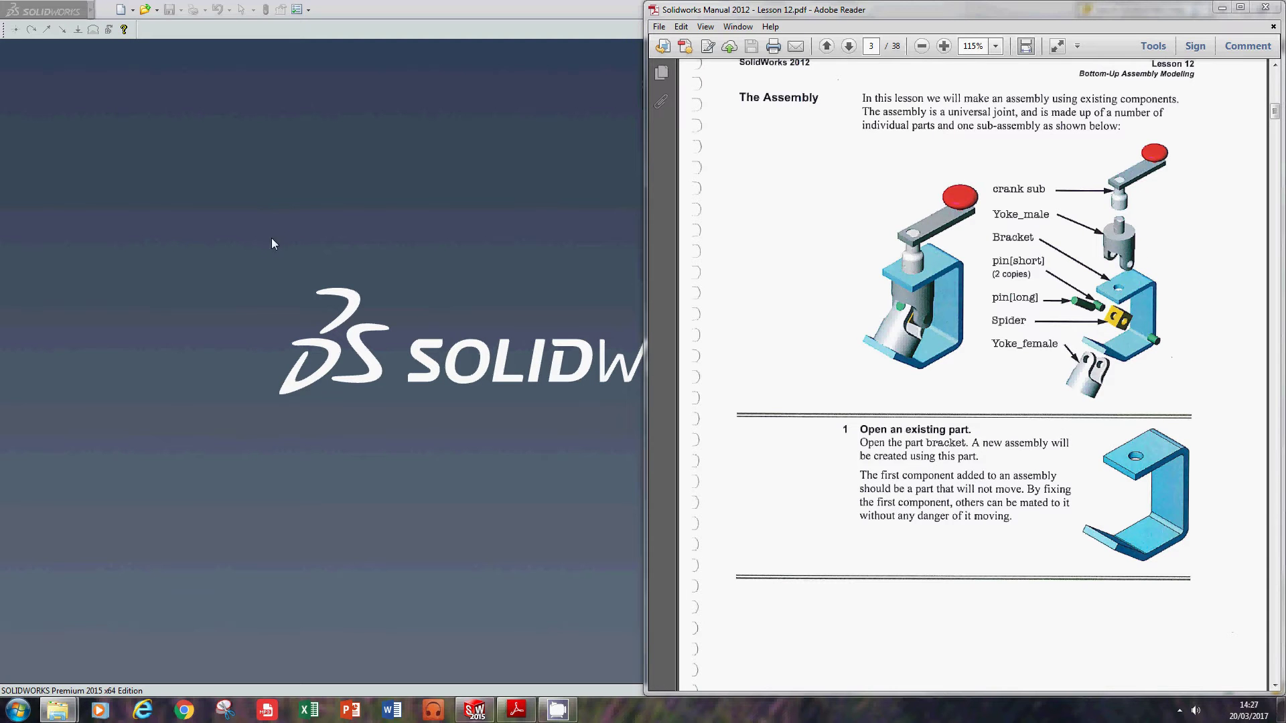
- Switch to SOLIDWORKS and create a new assembly document
{"action": "left_click", "coordinate": [467, 198]}
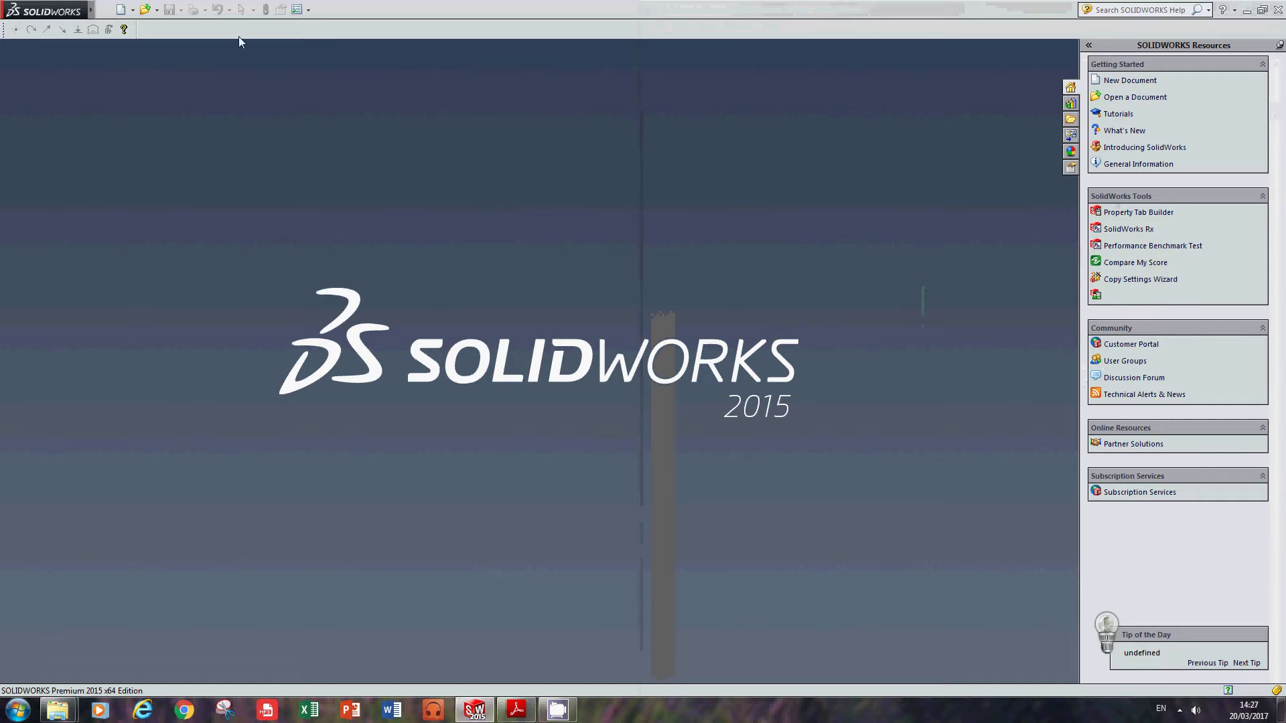
{"action": "left_click", "coordinate": [123, 10]}
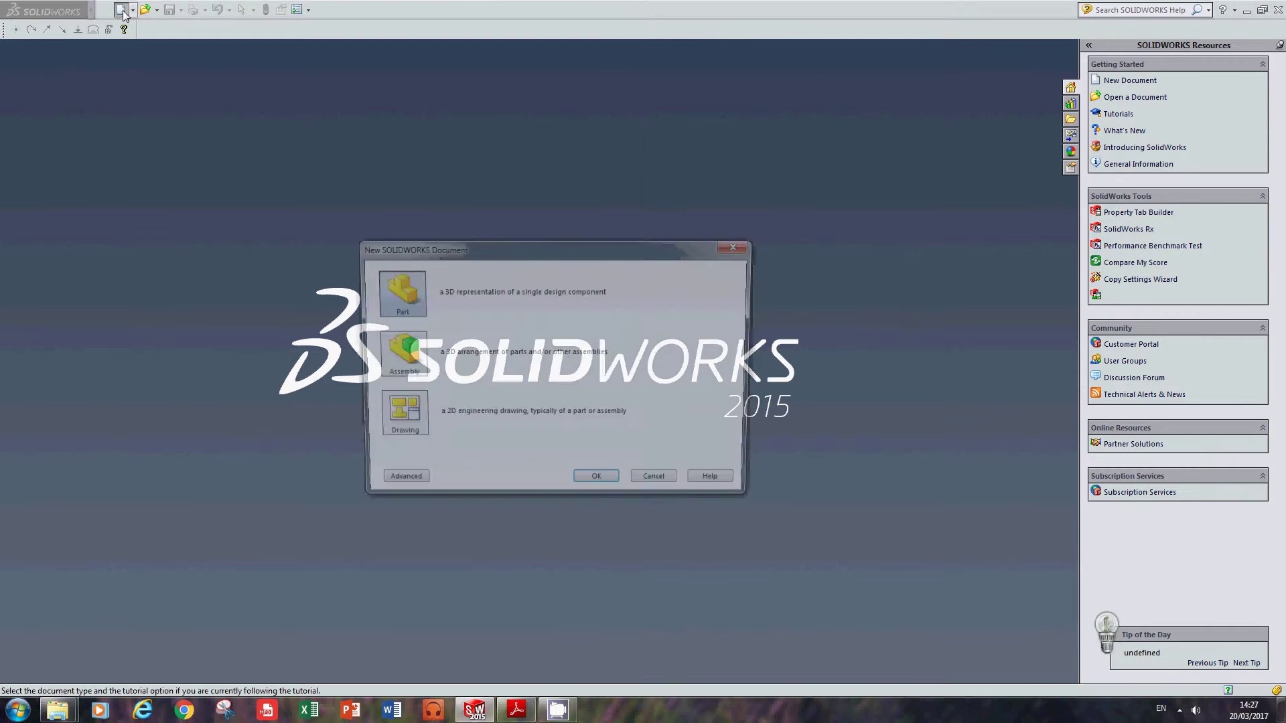
{"action": "left_click", "coordinate": [402, 363]}
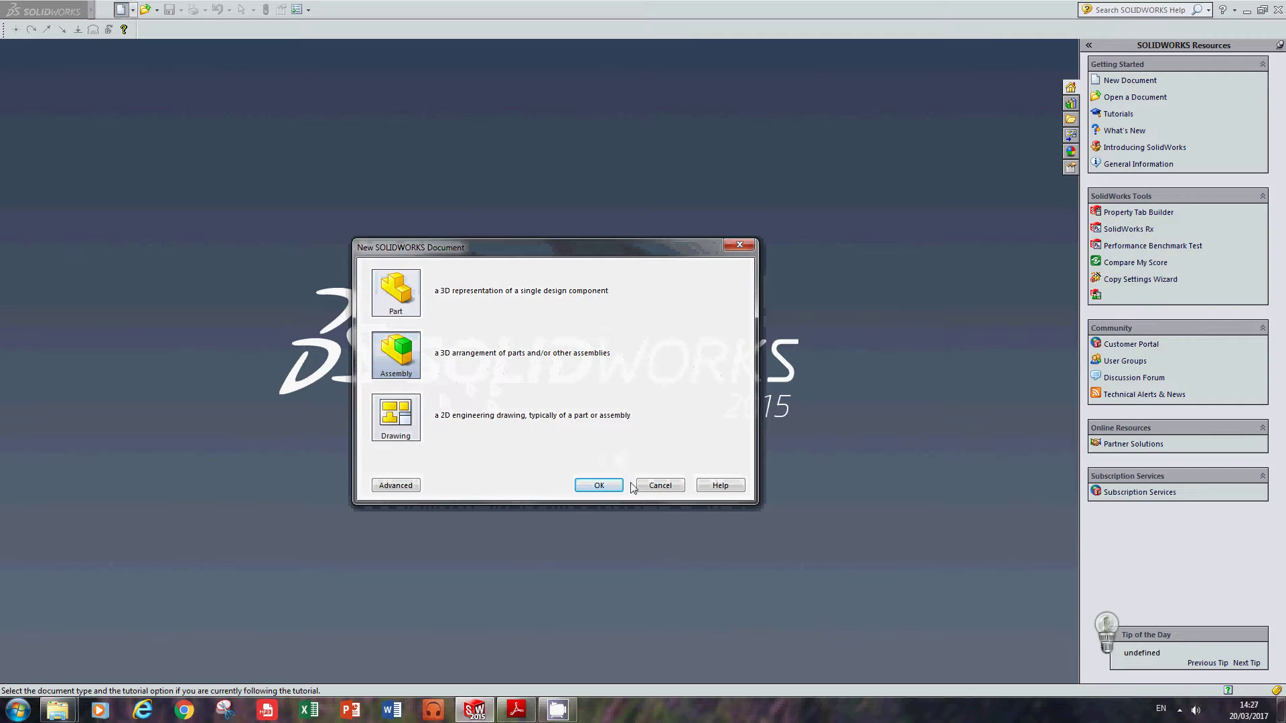
{"action": "left_click", "coordinate": [601, 485]}
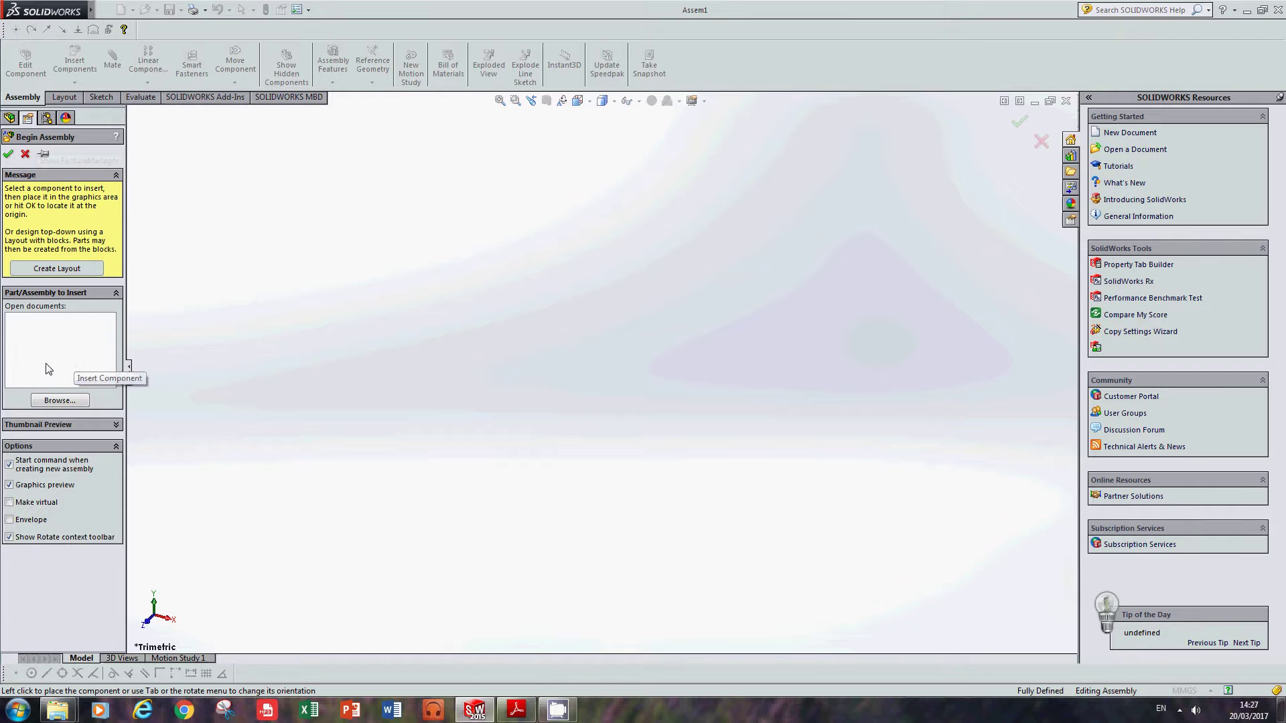
- Insert Part-007, the crank arm, from the For Video folder as the first component, located at the assembly origin
{"action": "left_click", "coordinate": [47, 402]}
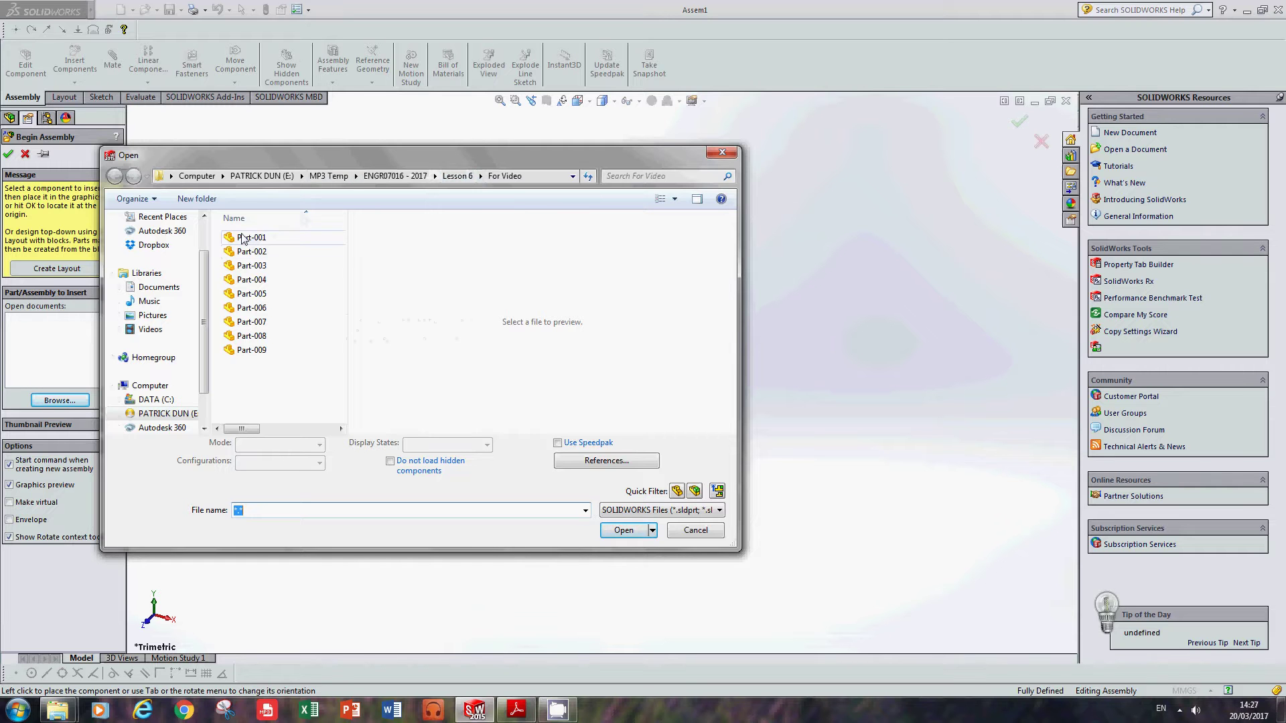
{"action": "left_click", "coordinate": [457, 175]}
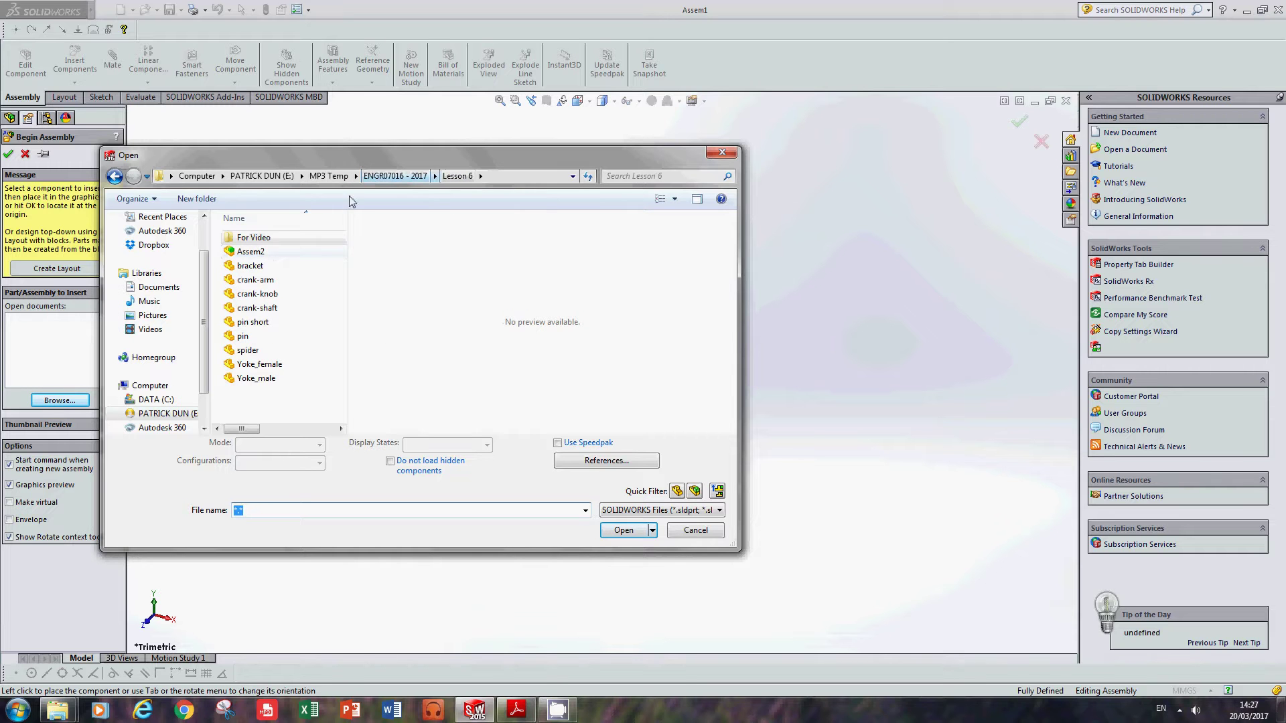
{"action": "double_click", "coordinate": [259, 239]}
{"action": "left_click", "coordinate": [259, 239]}
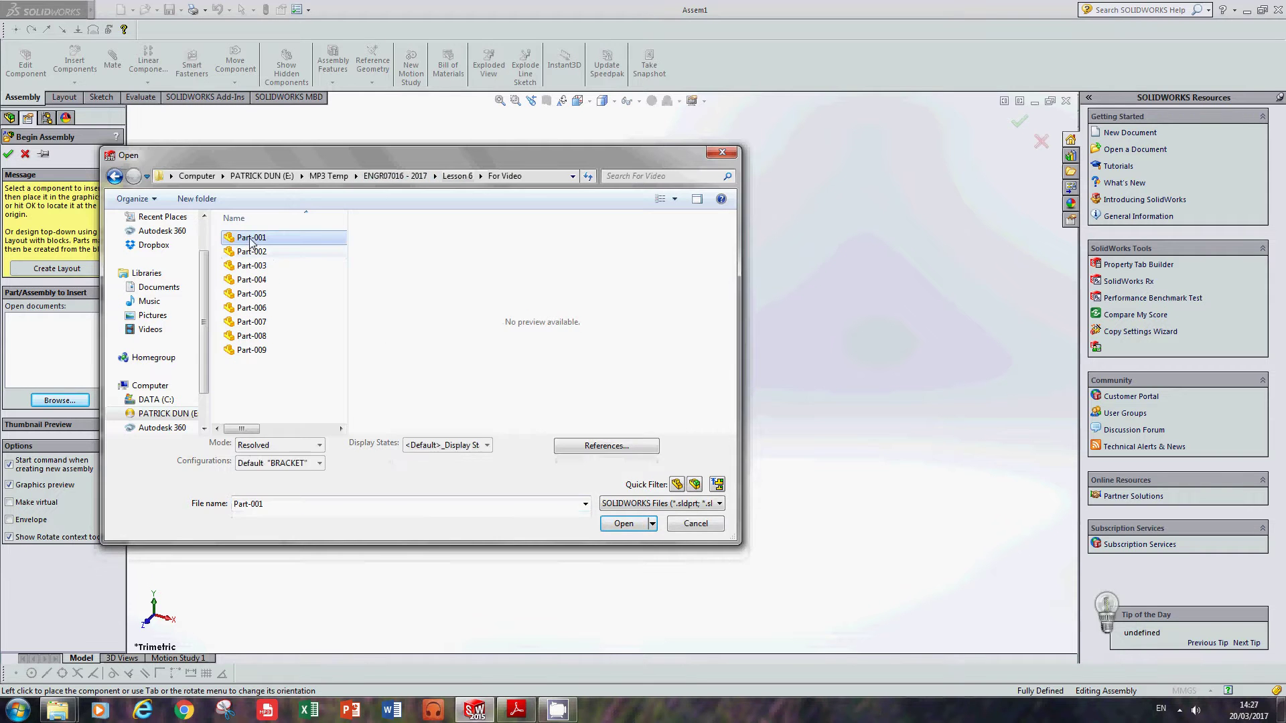
{"action": "left_click", "coordinate": [267, 323]}
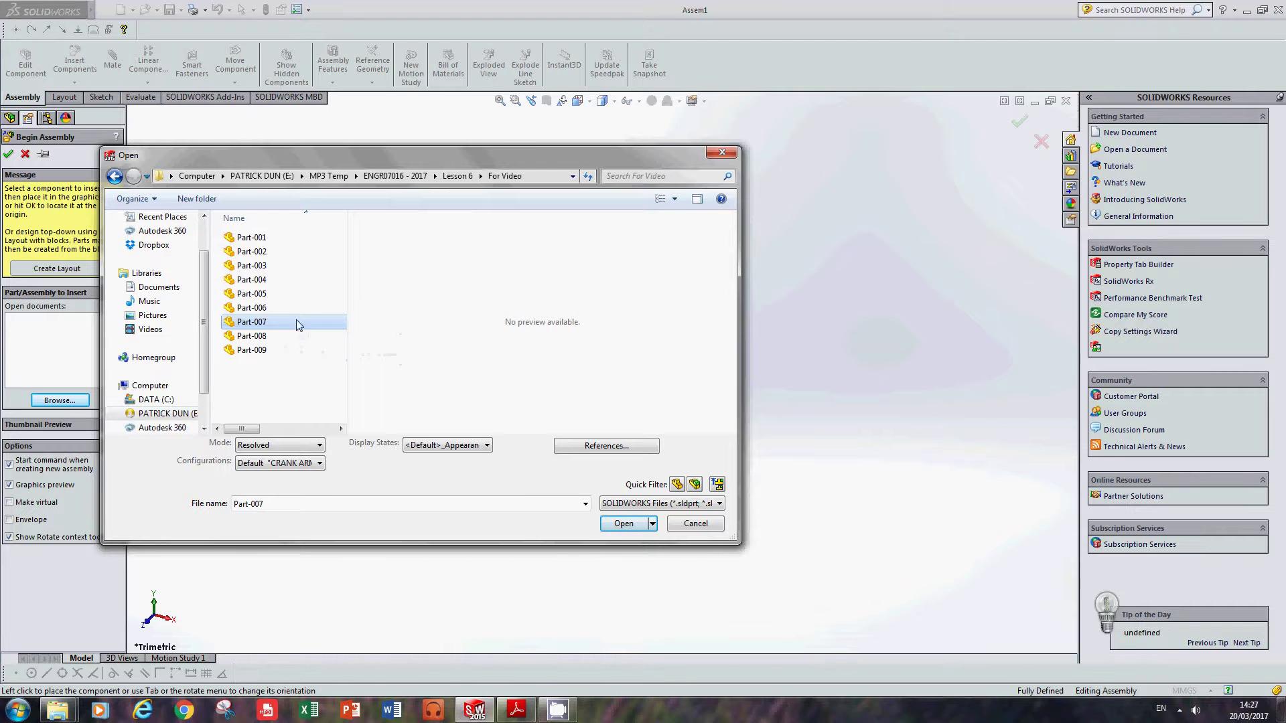
{"action": "left_click", "coordinate": [621, 526]}
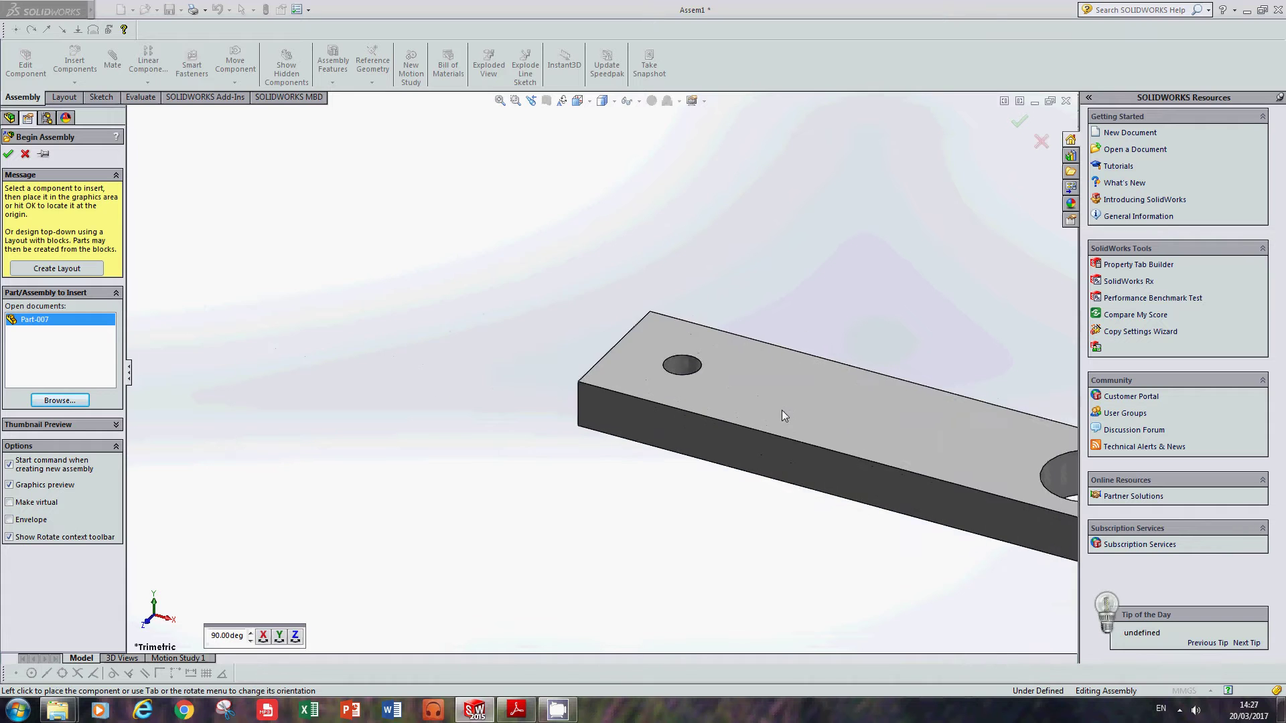
{"action": "scroll", "coordinate": [780, 410], "scroll_direction": "up", "scroll_amount": 2}
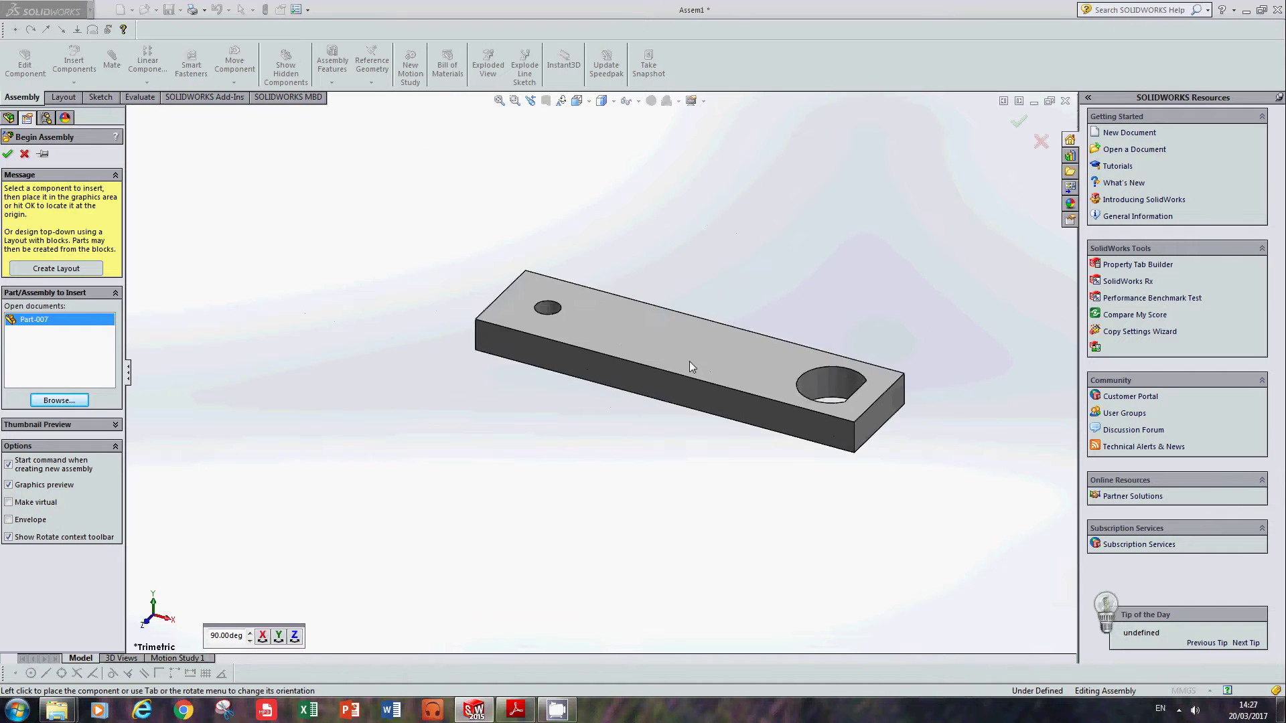
{"action": "left_click", "coordinate": [8, 156]}
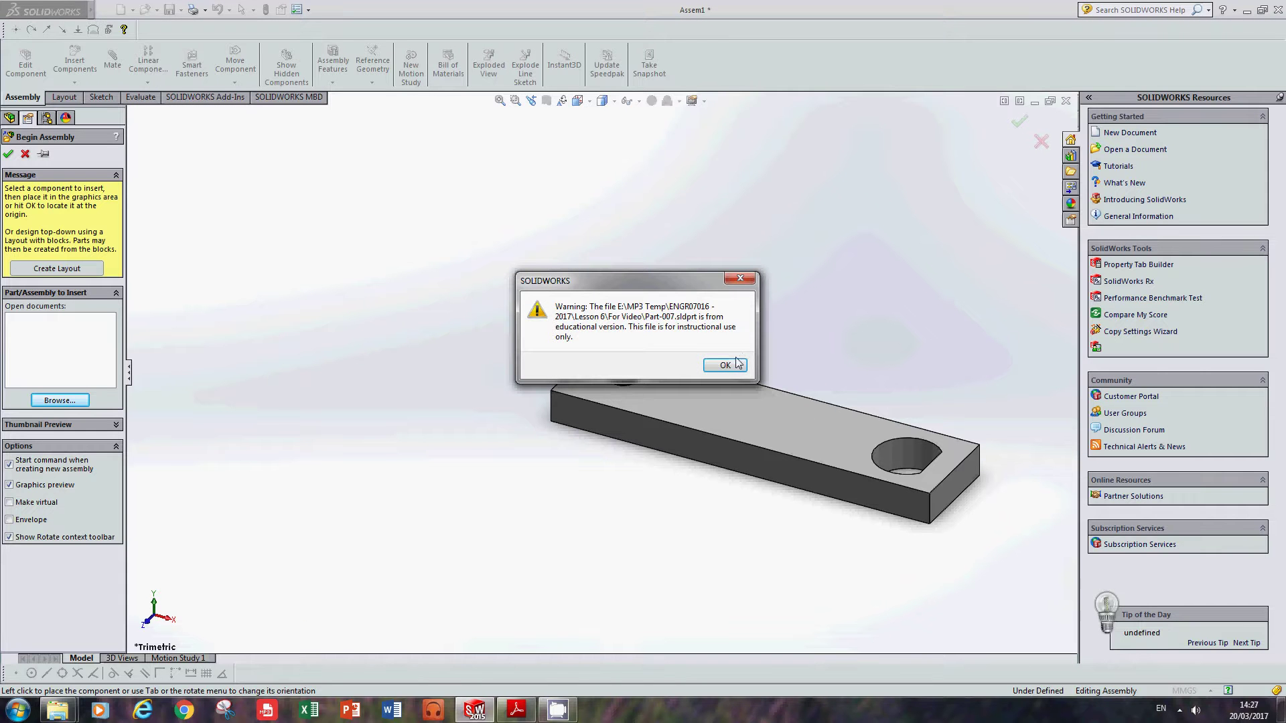
{"action": "left_click_drag", "start_coordinate": [695, 284], "coordinate": [700, 181]}
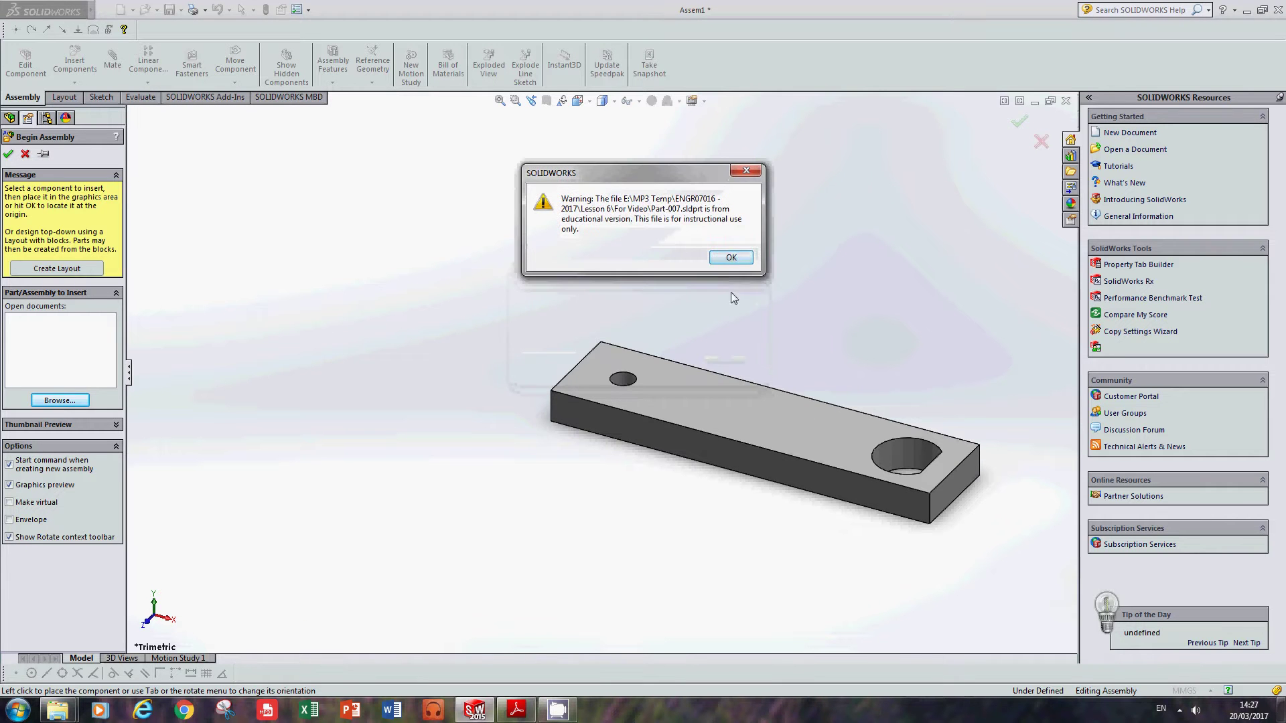
{"action": "left_click", "coordinate": [733, 263]}
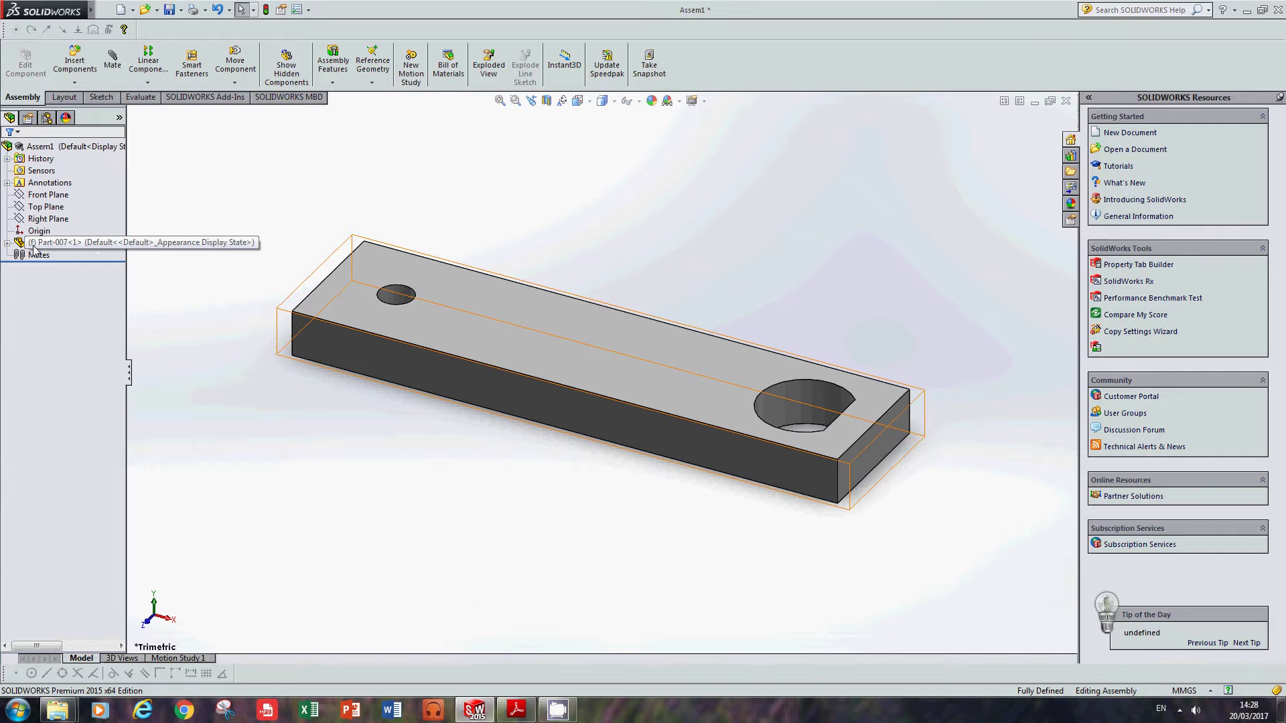
- Try to move the fixed crank arm by its upper and side faces to test whether it stays in place
{"action": "key", "text": "f"}
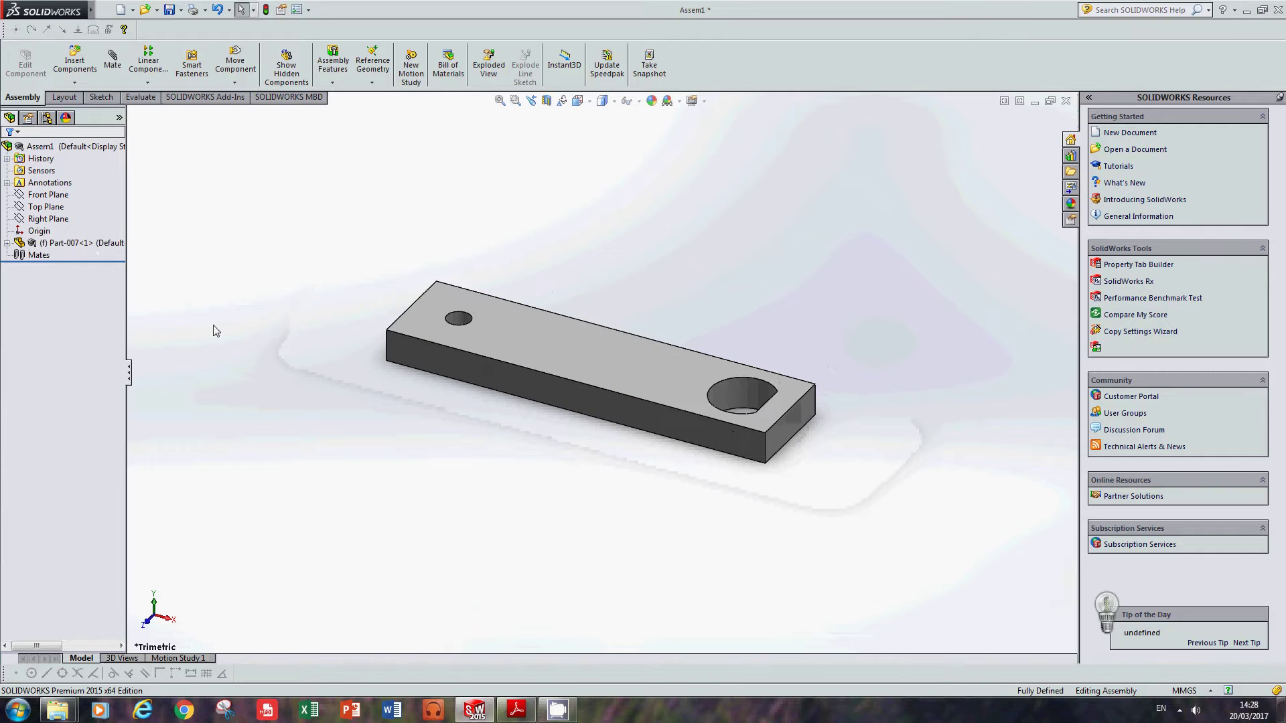
{"action": "left_click", "coordinate": [580, 345]}
{"action": "left_click_drag", "start_coordinate": [580, 346], "coordinate": [712, 206]}
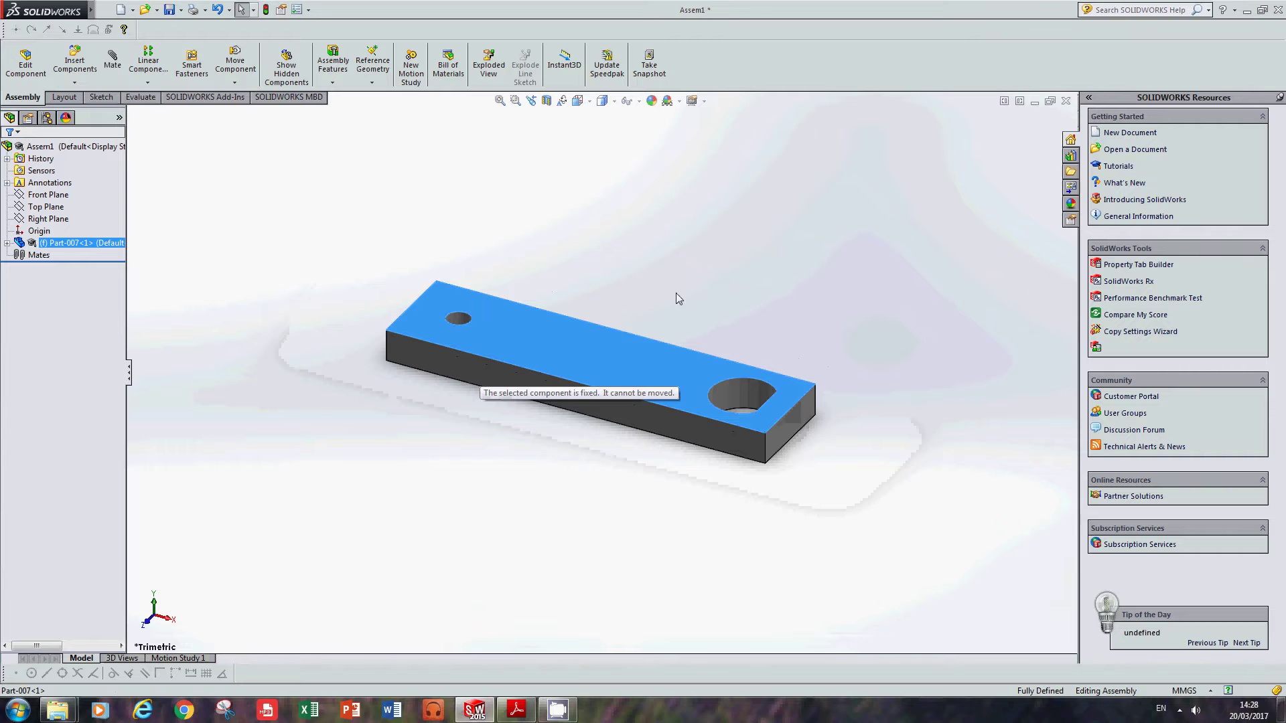
{"action": "left_click_drag", "start_coordinate": [628, 387], "coordinate": [719, 212]}
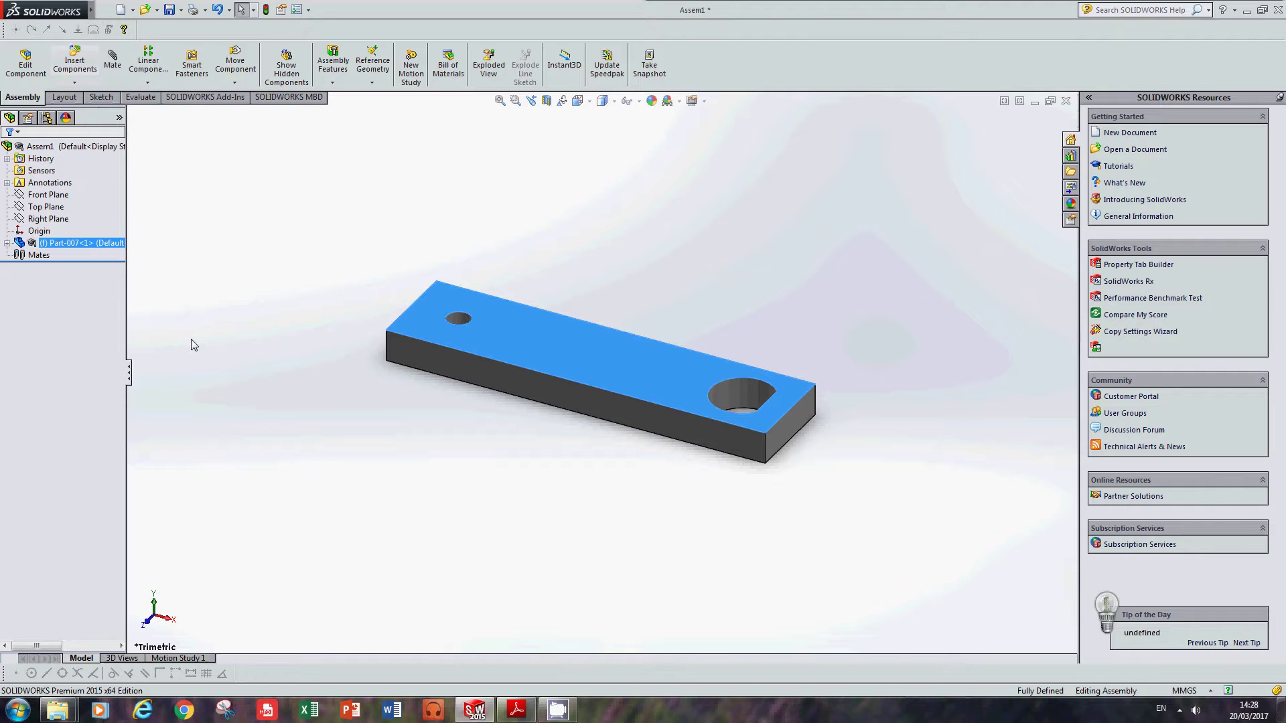
- Insert the red knob, Part-008, as a second component and place it above the crank arm's small-hole end
{"action": "left_click", "coordinate": [75, 60]}
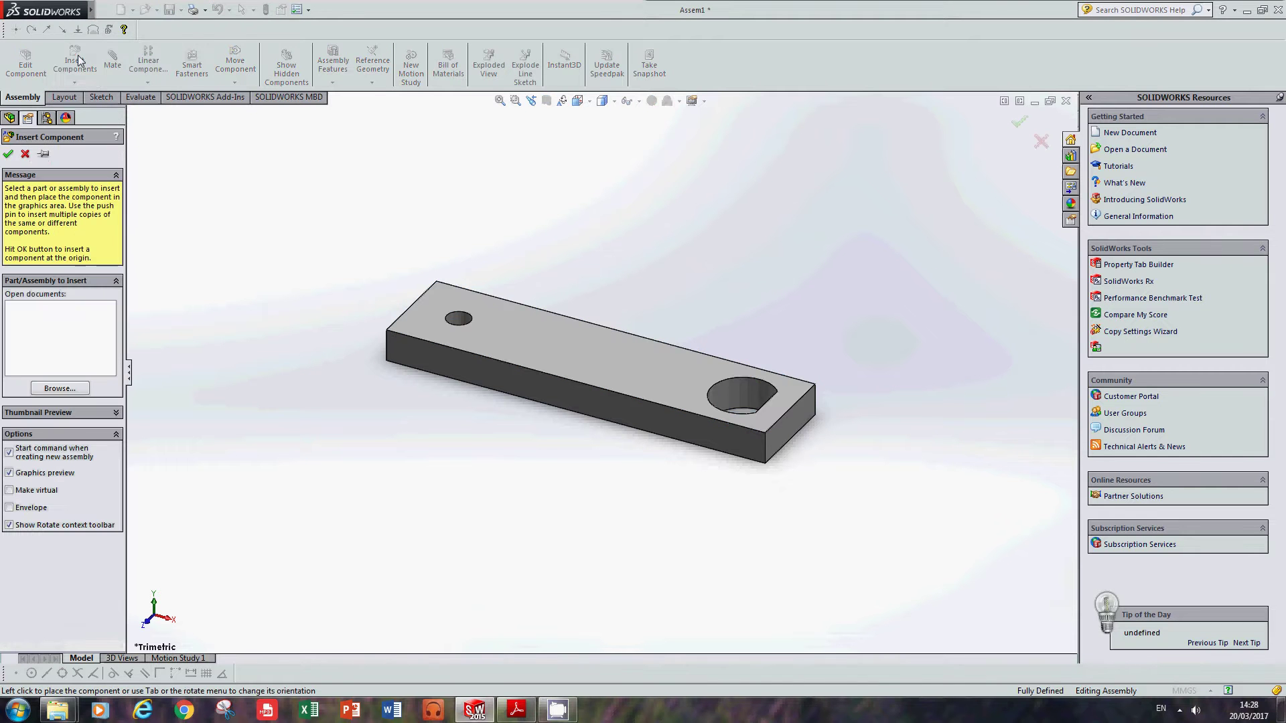
{"action": "left_click", "coordinate": [57, 389]}
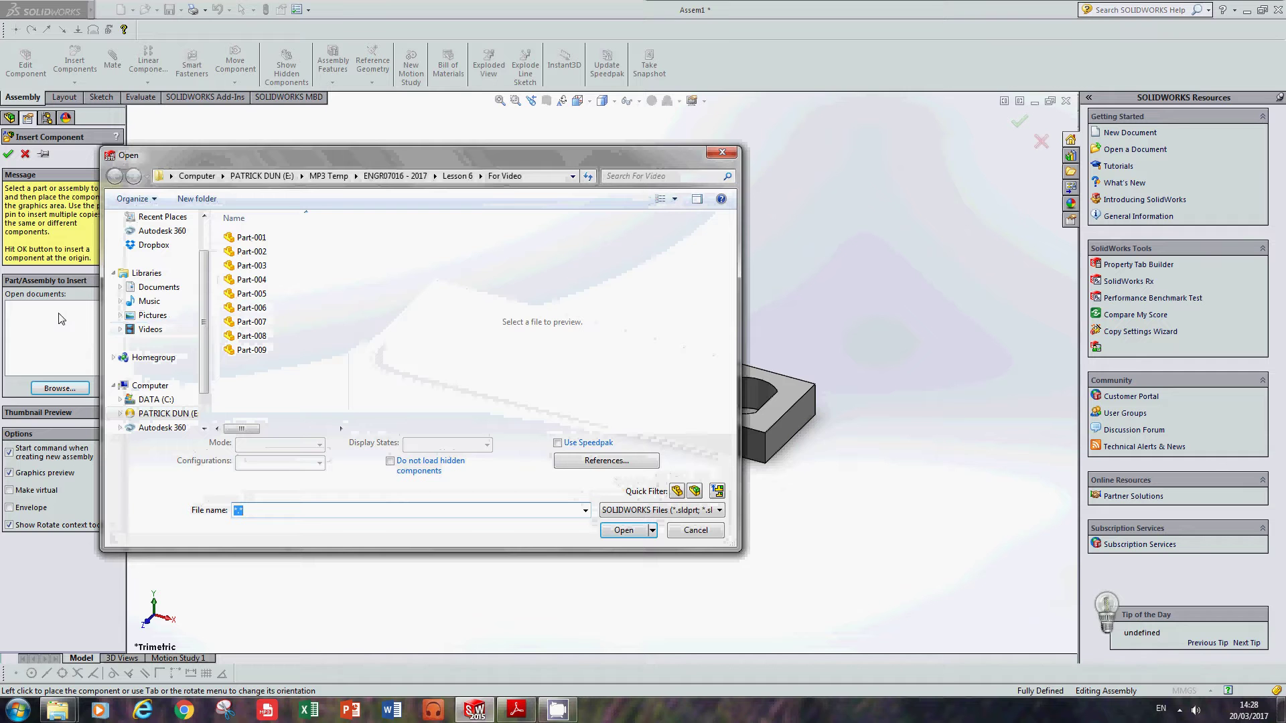
{"action": "left_click", "coordinate": [247, 336]}
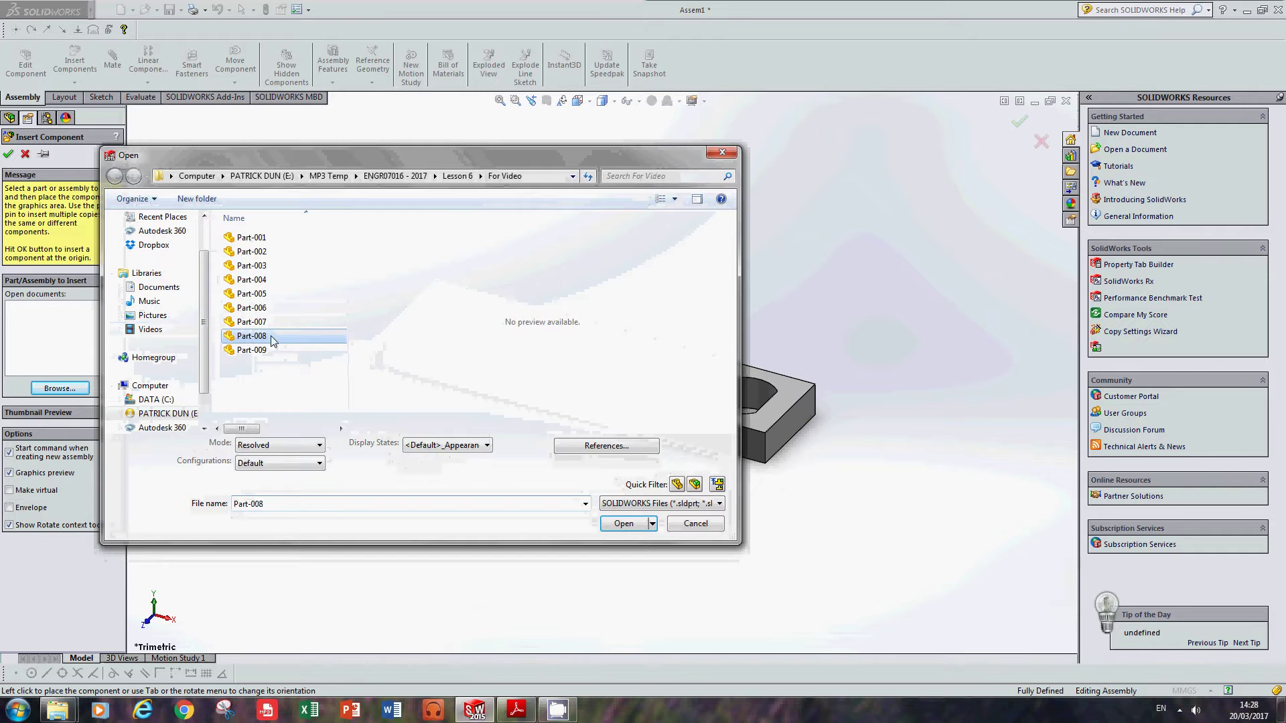
{"action": "left_click", "coordinate": [623, 523]}
{"action": "scroll", "coordinate": [390, 252], "scroll_direction": "up", "scroll_amount": 2}
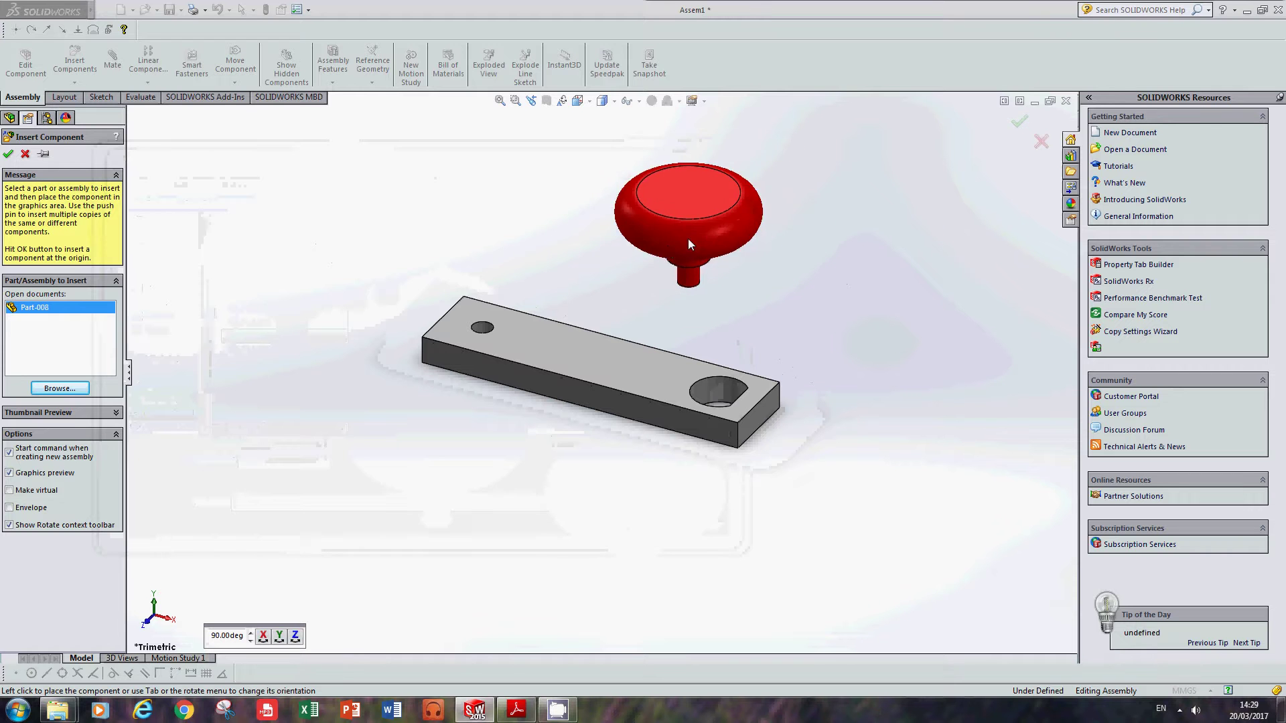
{"action": "left_click", "coordinate": [436, 286]}
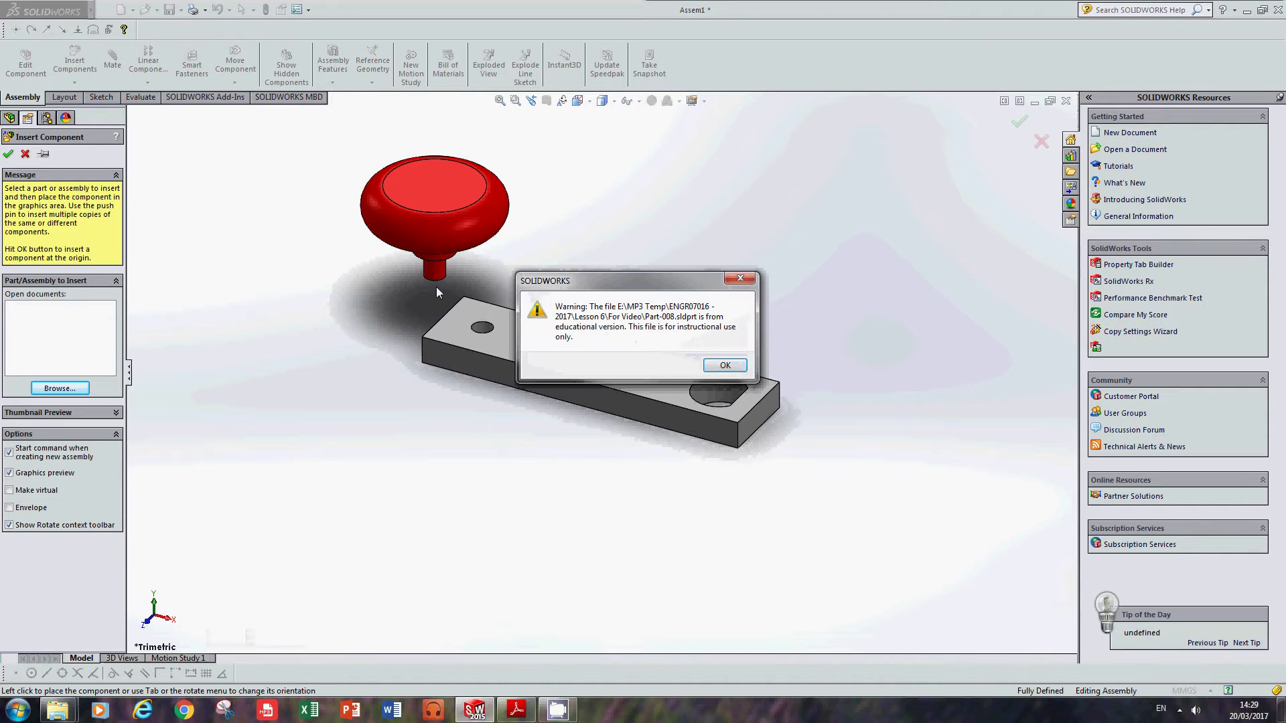
{"action": "left_click", "coordinate": [736, 367]}
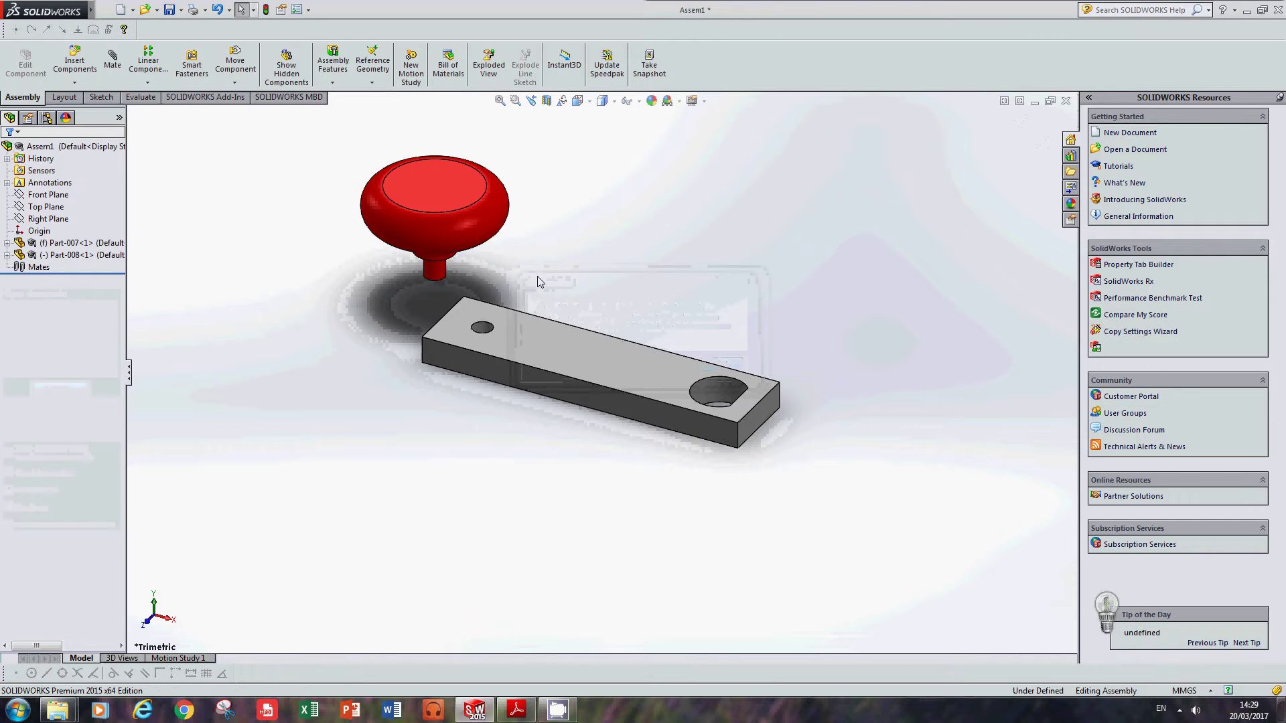
- Move the red knob freely to a position above the crank arm's small hole and inspect it from underneath
{"action": "middle_click_drag", "start_coordinate": [527, 292], "coordinate": [606, 254]}
{"action": "key", "text": "ctrl+1"}
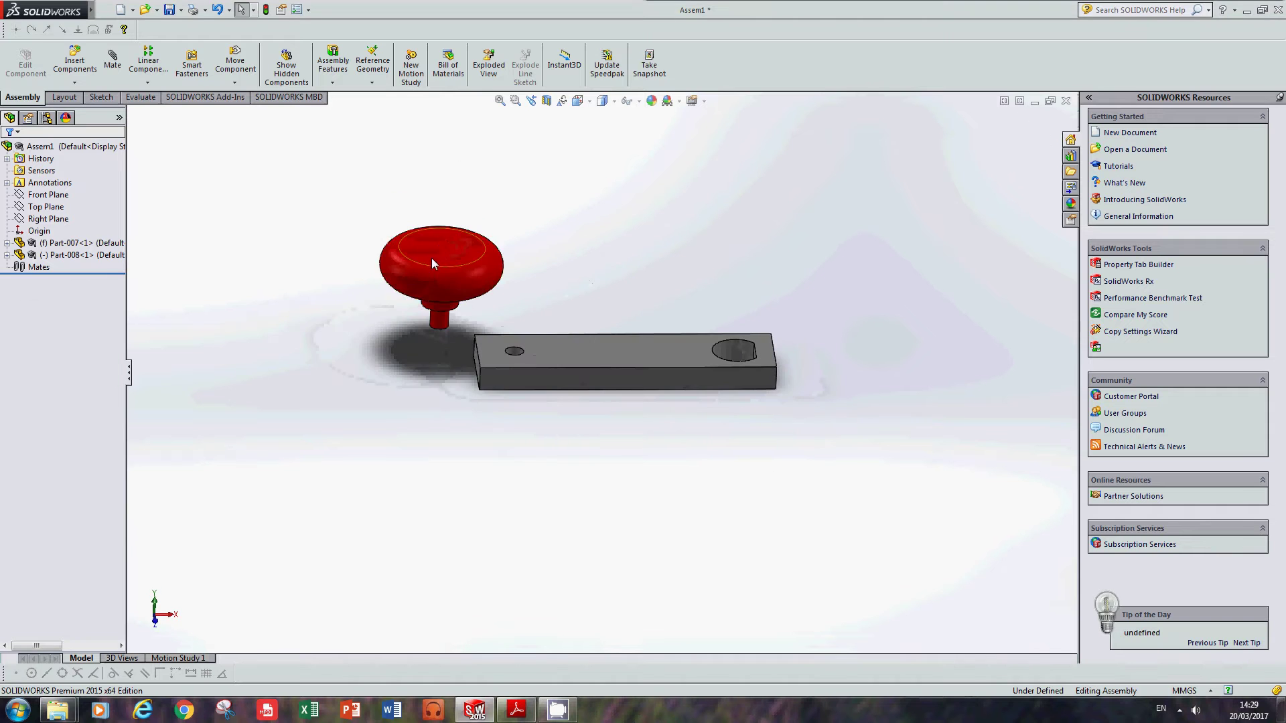
{"action": "left_click_drag", "start_coordinate": [299, 331], "coordinate": [485, 221]}
{"action": "key", "text": "Escape"}
{"action": "middle_click_drag", "start_coordinate": [535, 249], "coordinate": [482, 268], "text": "ctrl"}
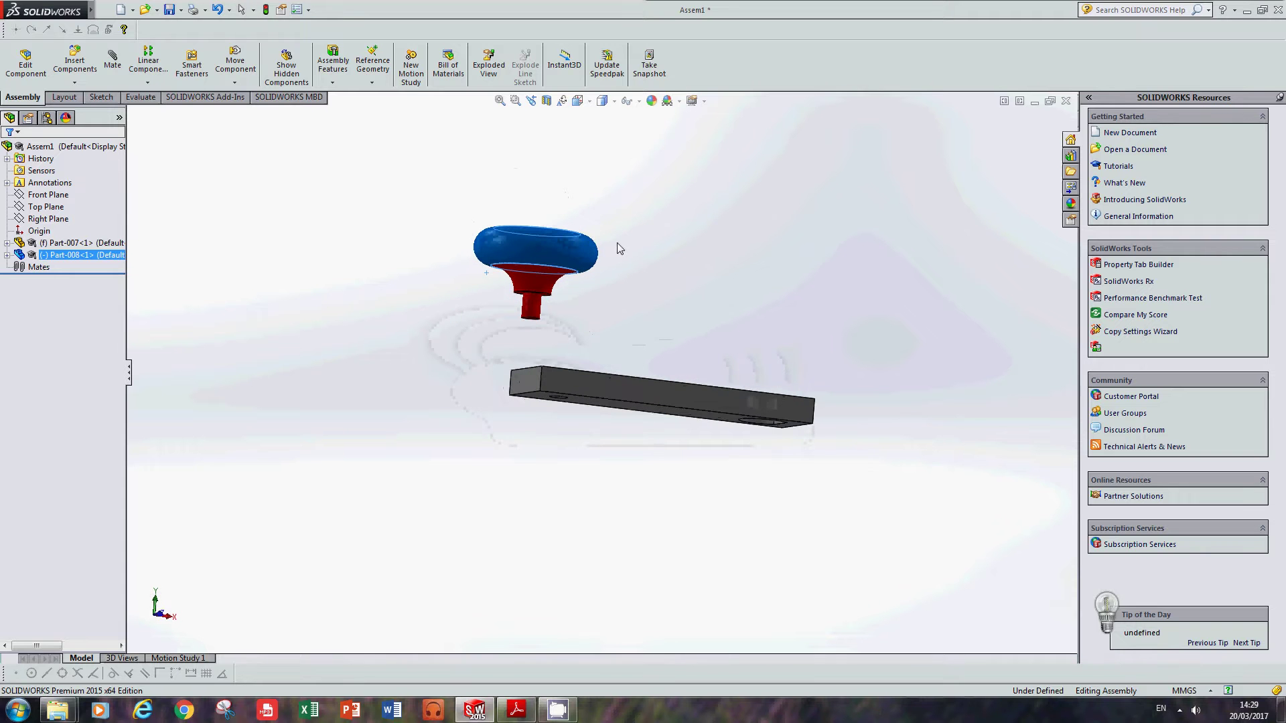
- Start a new mate and clear the preselected knob face from the mate selections
{"action": "left_click", "coordinate": [112, 63]}
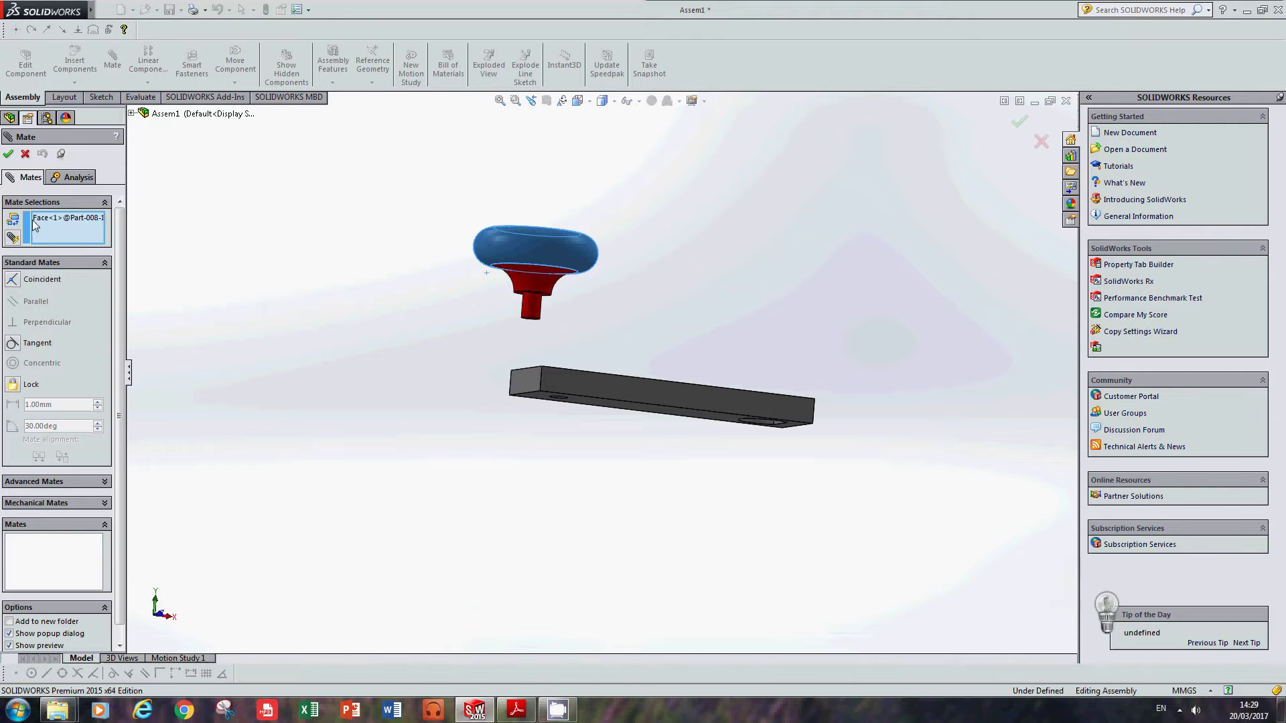
{"action": "middle_click_drag", "start_coordinate": [402, 244], "coordinate": [394, 308]}
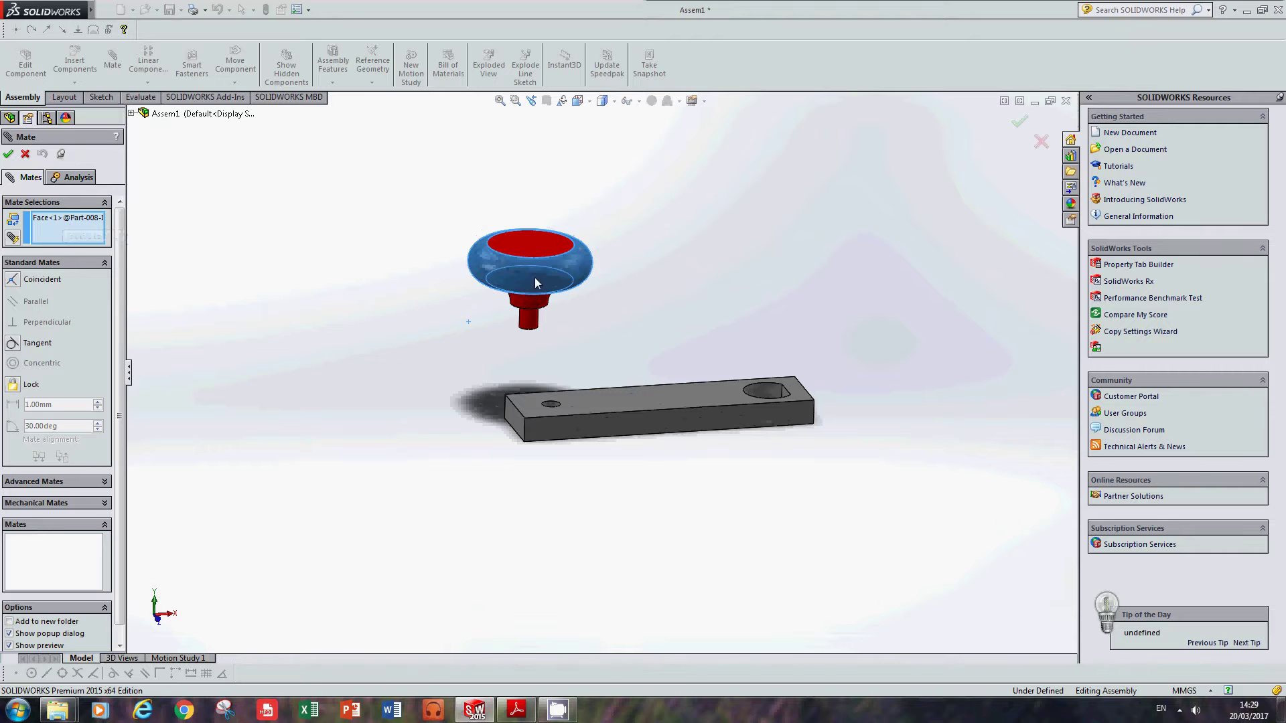
{"action": "left_click", "coordinate": [55, 218]}
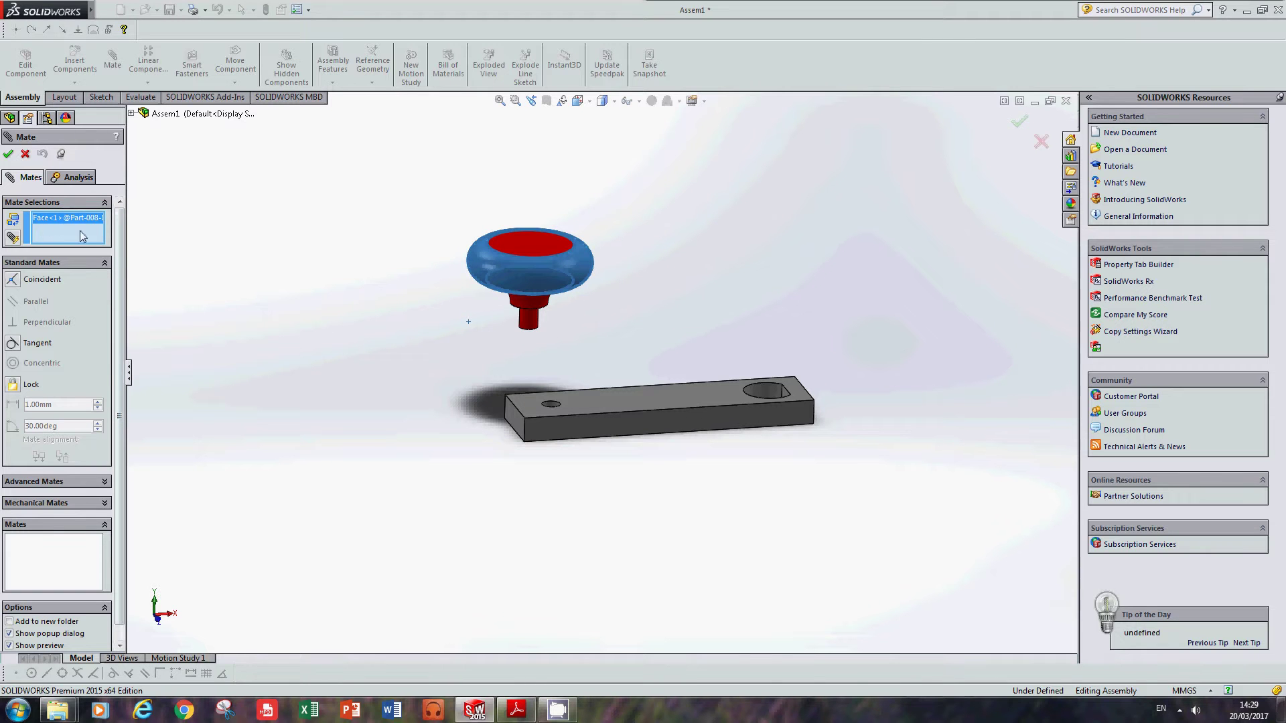
{"action": "key", "text": "Delete"}
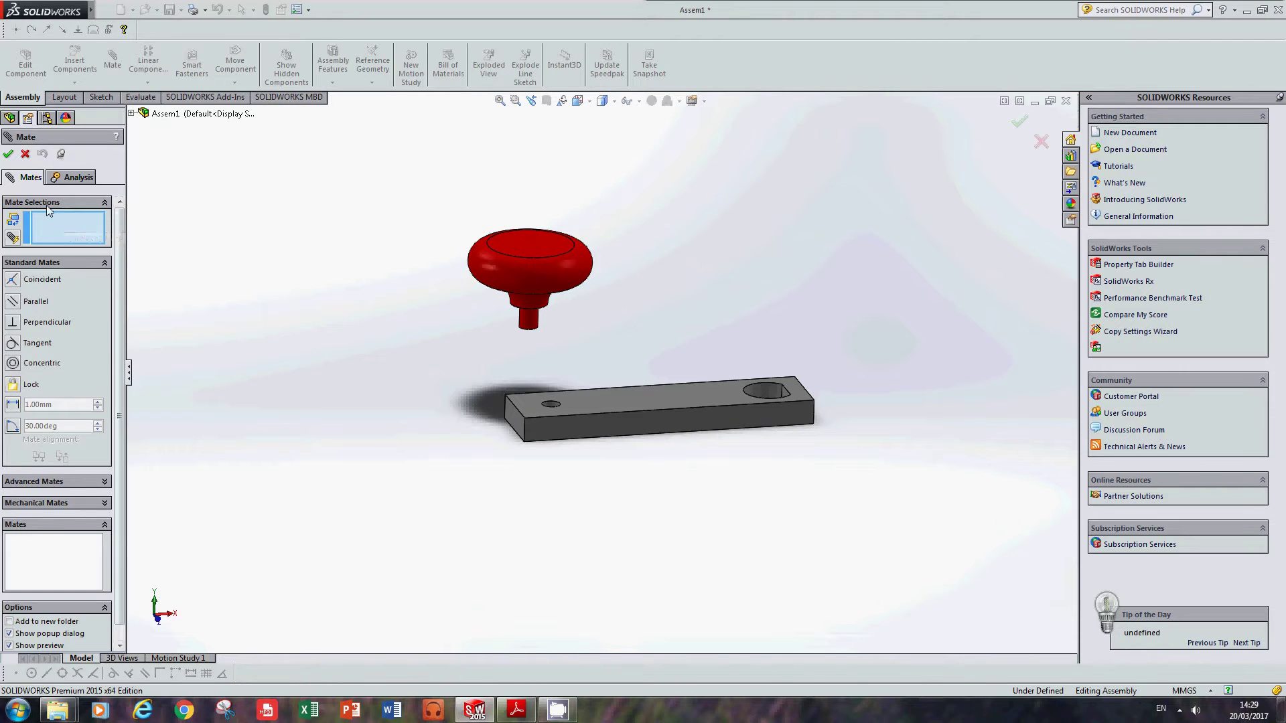
- Add a concentric mate between the knob's cylindrical stem face and the crank arm's small hole, leaving rotation unlocked
{"action": "middle_click_drag", "start_coordinate": [324, 318], "coordinate": [445, 246]}
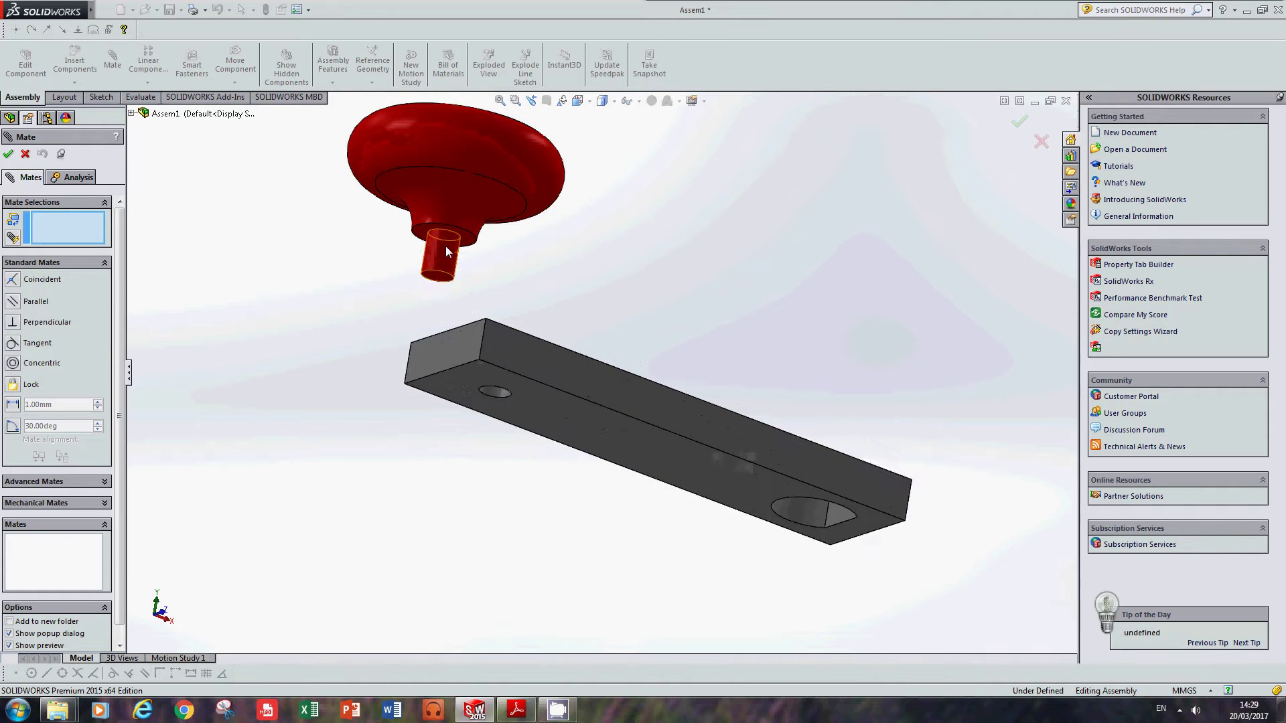
{"action": "scroll", "coordinate": [445, 246], "scroll_direction": "down", "scroll_amount": 2}
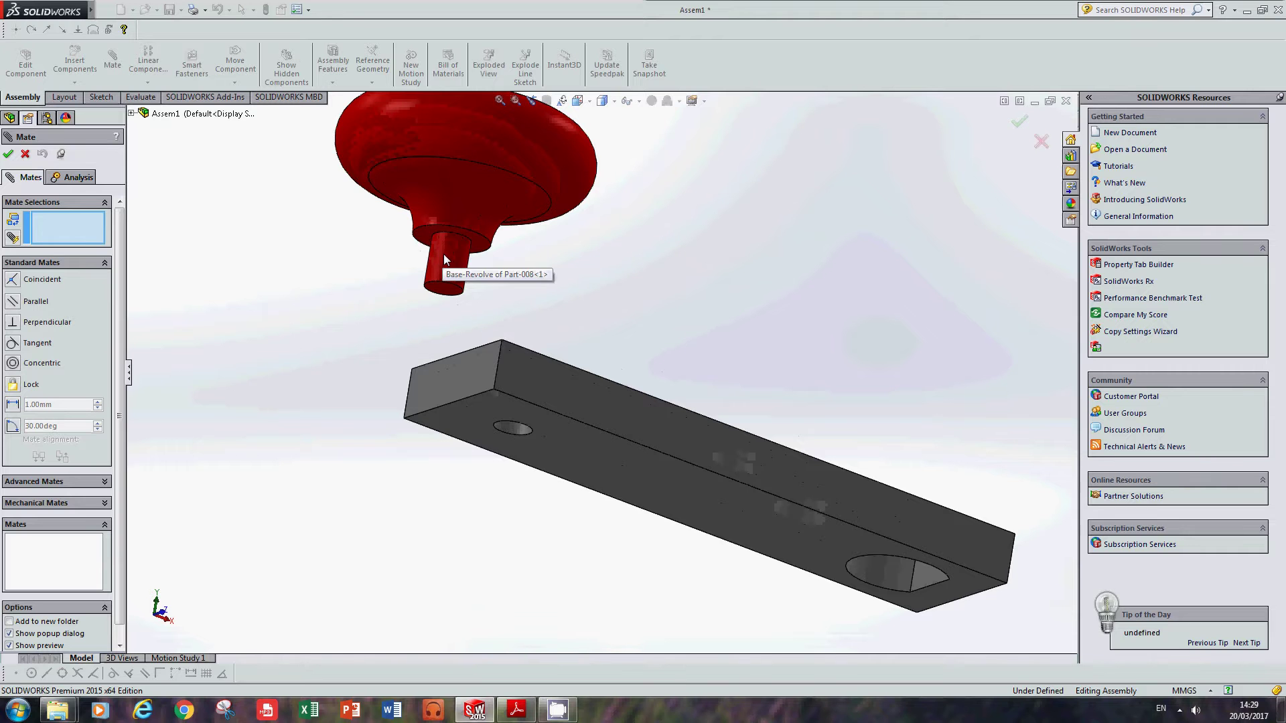
{"action": "left_click", "coordinate": [443, 258]}
{"action": "middle_click_drag", "start_coordinate": [549, 264], "coordinate": [491, 396]}
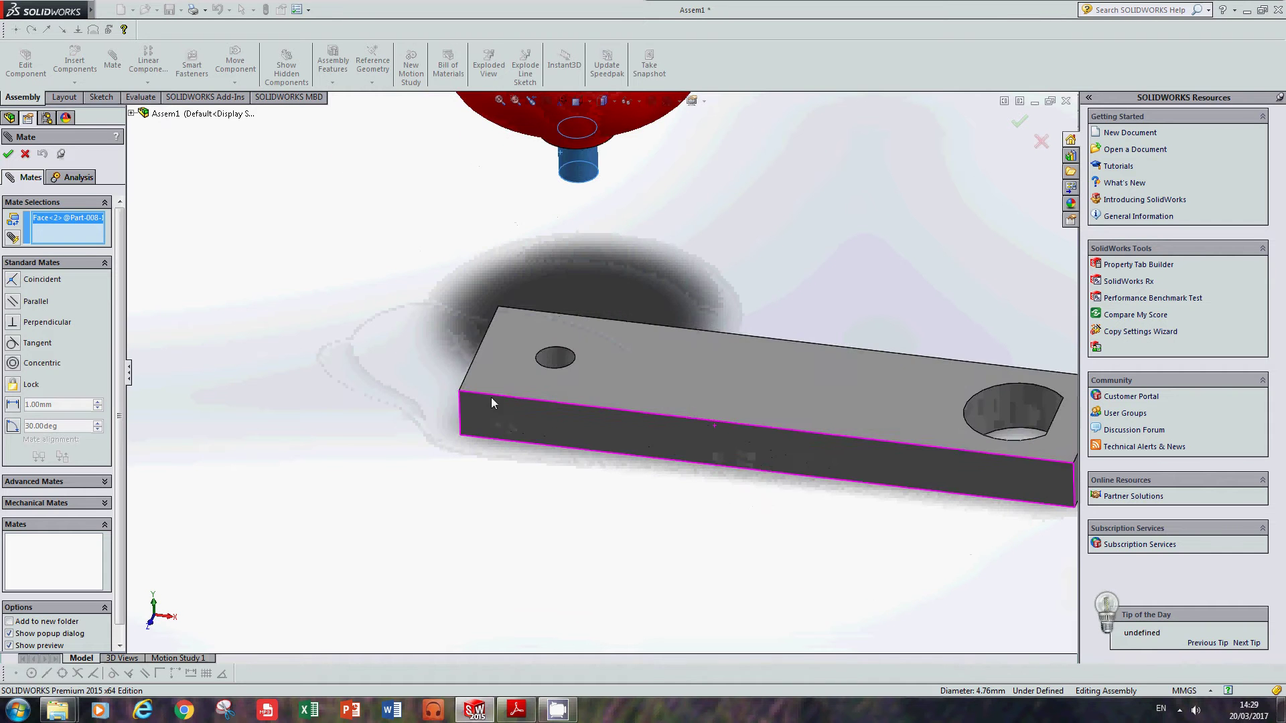
{"action": "left_click", "coordinate": [564, 356]}
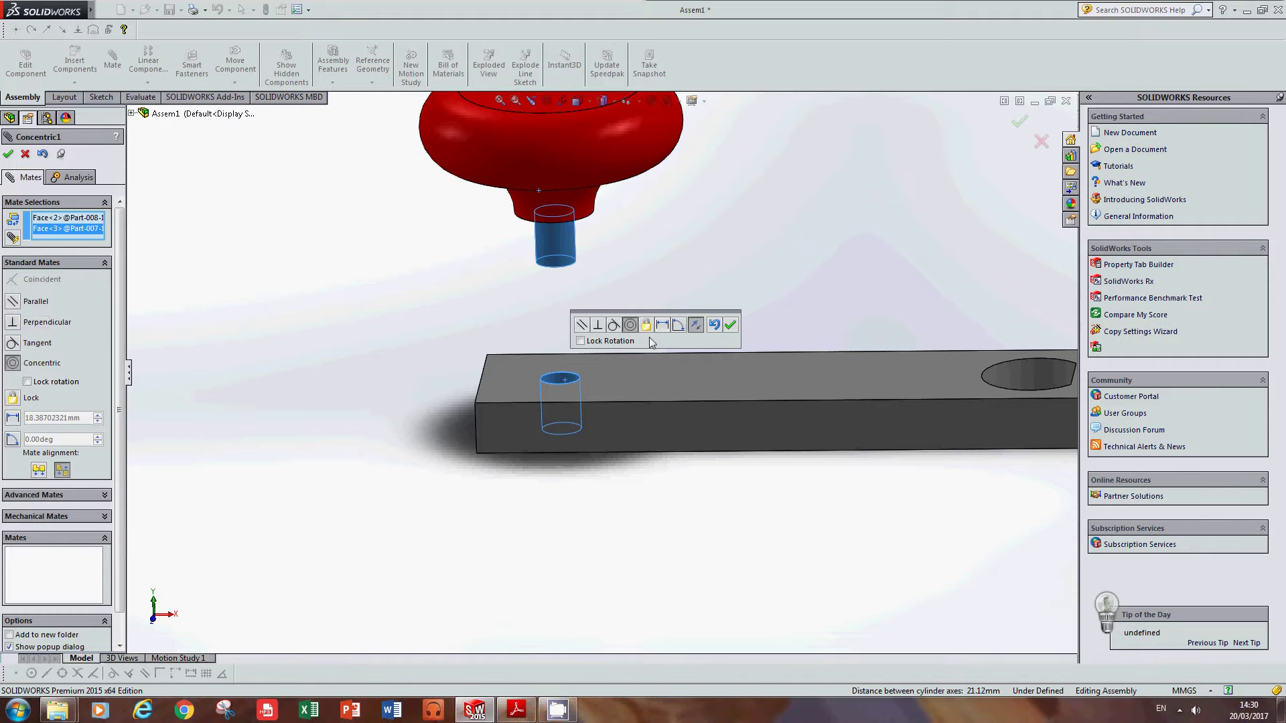
{"action": "middle_click_drag", "start_coordinate": [458, 303], "coordinate": [456, 342]}
{"action": "scroll", "coordinate": [662, 241], "scroll_direction": "down", "scroll_amount": 1}
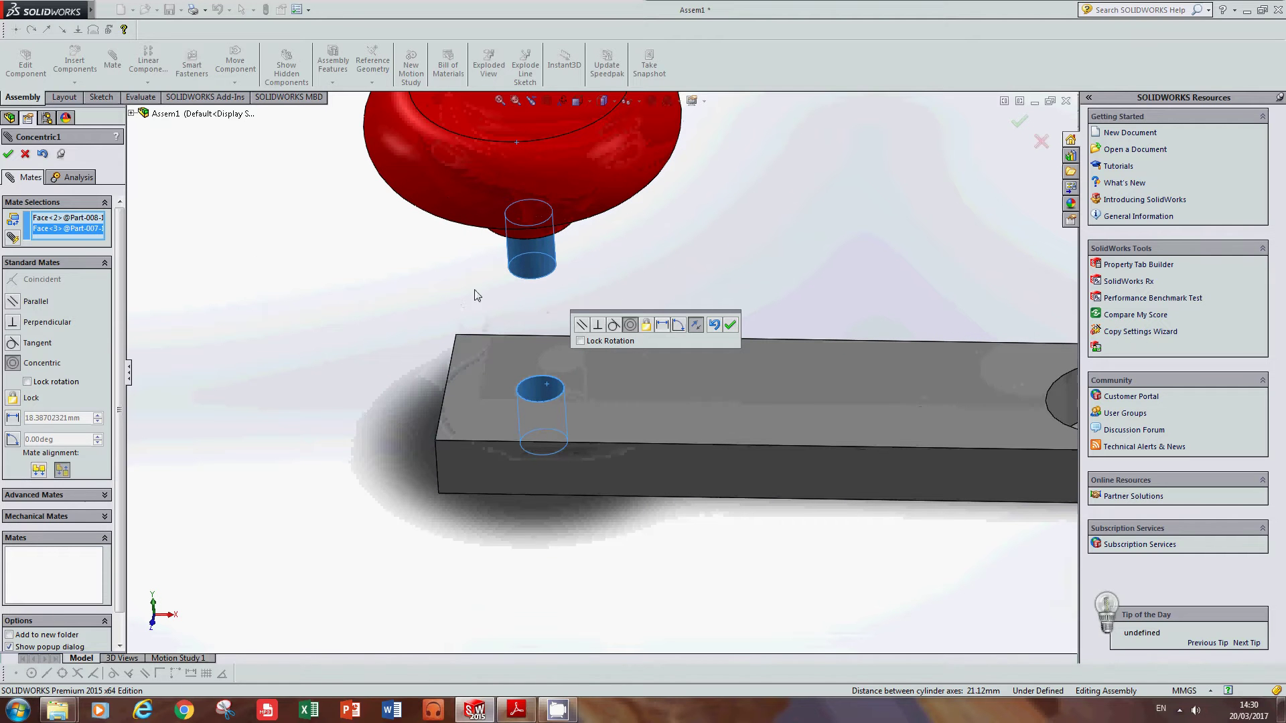
{"action": "left_click", "coordinate": [730, 325]}
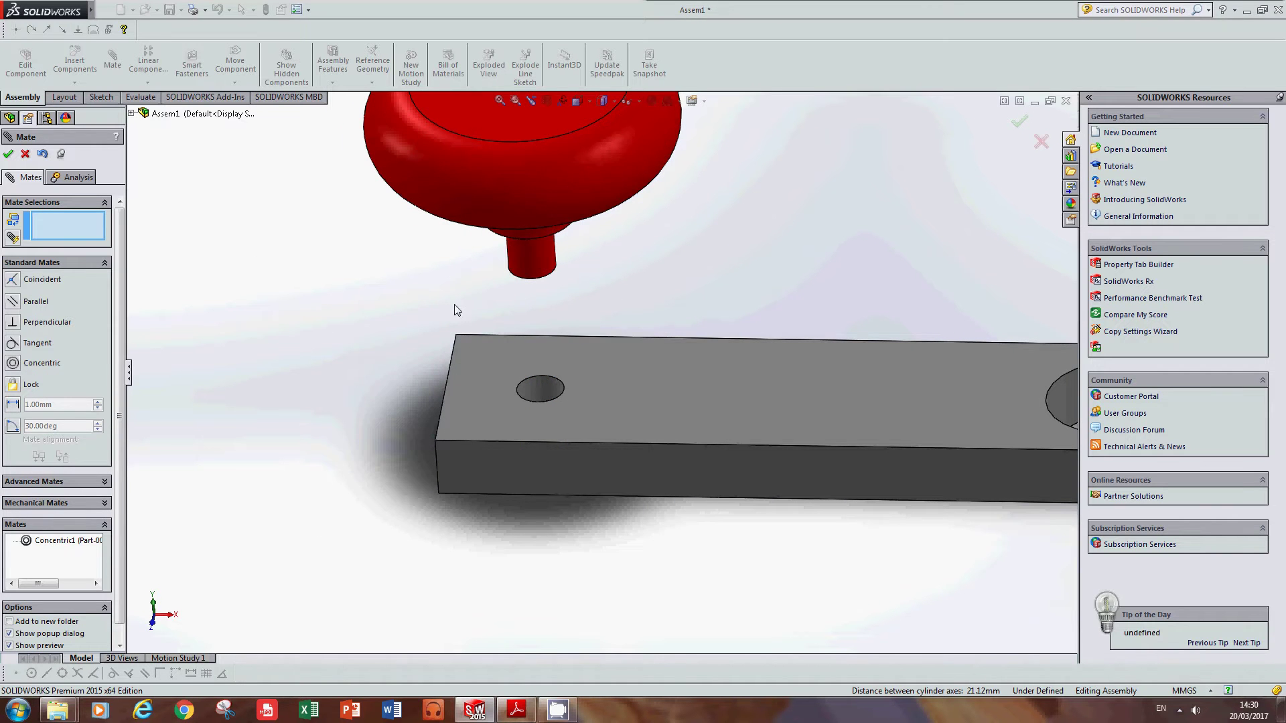
{"action": "middle_click_drag", "start_coordinate": [454, 308], "coordinate": [449, 282]}
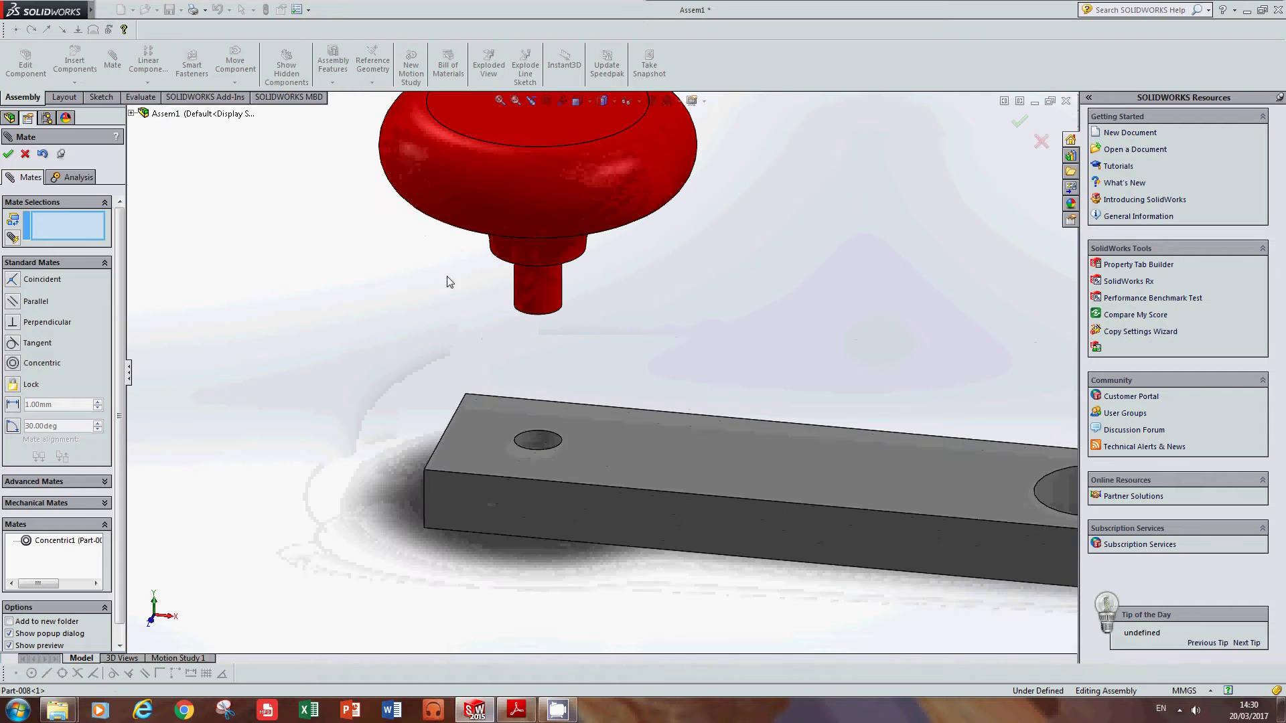
- Add a coincident mate between the crank arm's top face and the underside of the knob's collar, and finish mating
{"action": "left_click", "coordinate": [487, 422]}
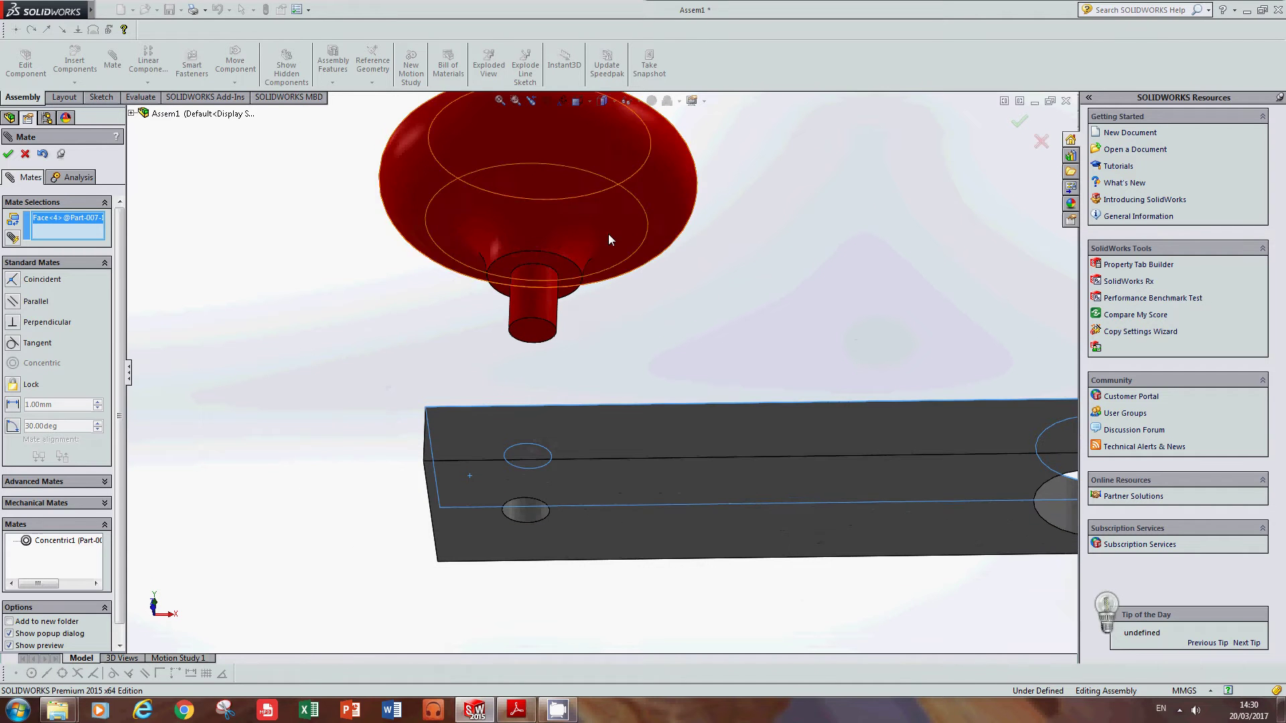
{"action": "left_click", "coordinate": [570, 272]}
{"action": "middle_click_drag", "start_coordinate": [781, 180], "coordinate": [752, 327]}
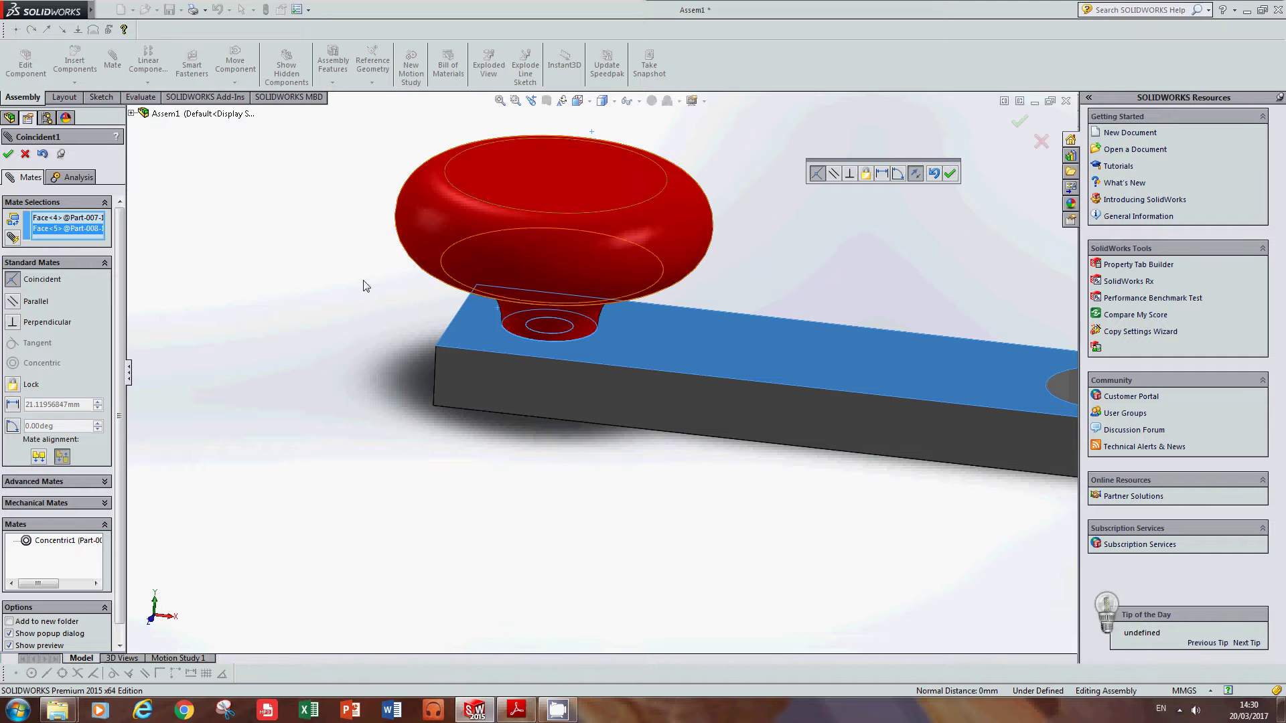
{"action": "left_click", "coordinate": [950, 174]}
{"action": "key", "text": "f"}
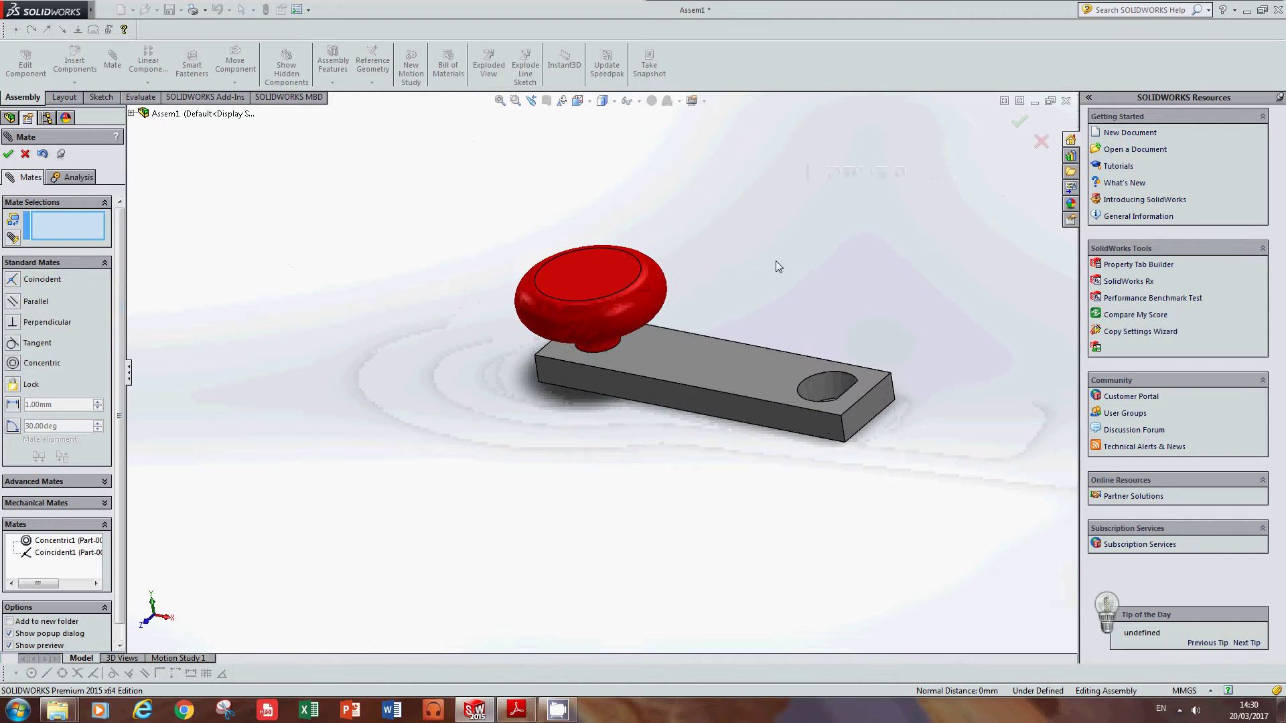
{"action": "key", "text": "Escape"}
- Insert the crank shaft, Part-009, as a third component and place it beside the crank arm's large-hole end
{"action": "middle_click_drag", "start_coordinate": [651, 317], "coordinate": [703, 271]}
{"action": "scroll", "coordinate": [703, 272], "scroll_direction": "down", "scroll_amount": 2}
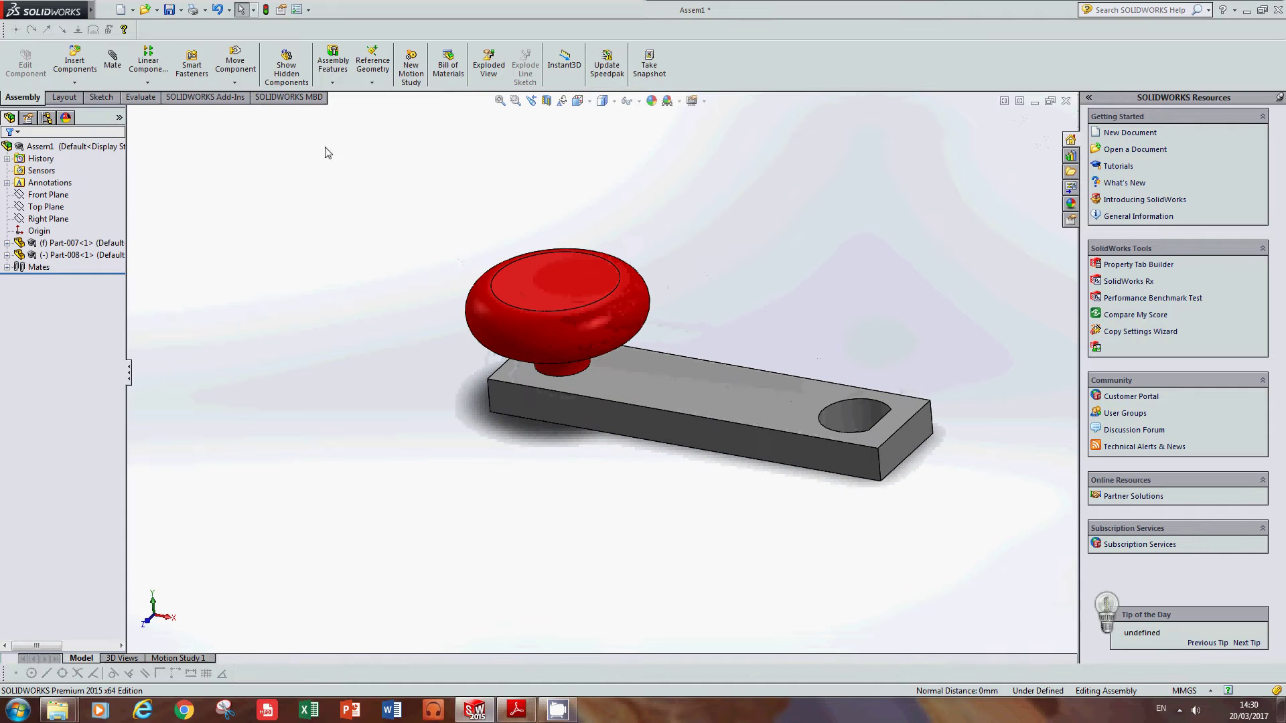
{"action": "left_click", "coordinate": [78, 57]}
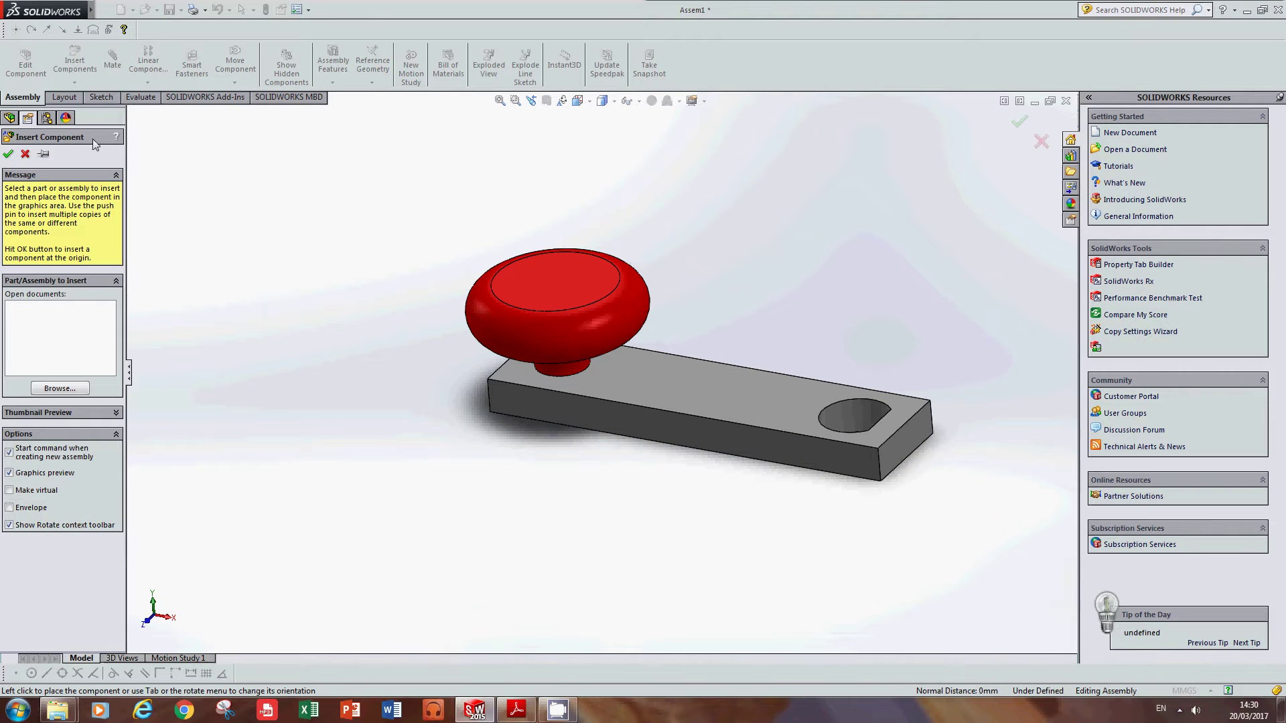
{"action": "left_click", "coordinate": [53, 388]}
{"action": "left_click", "coordinate": [257, 353]}
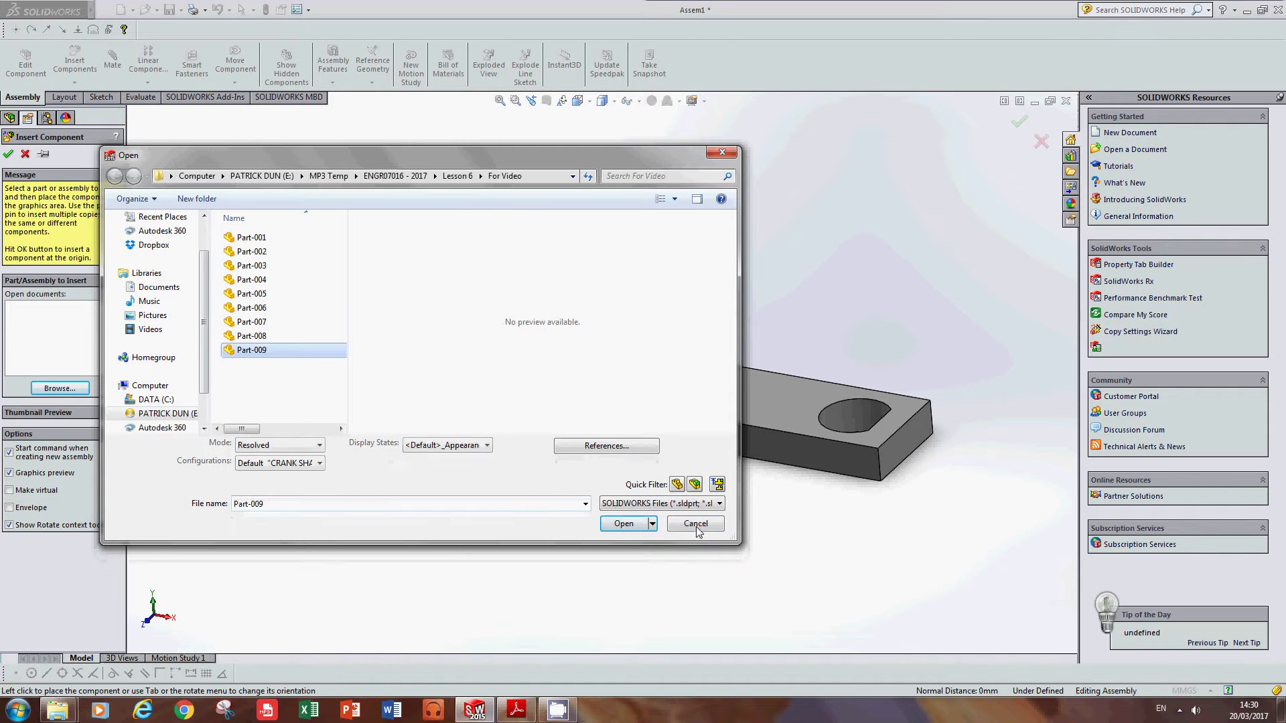
{"action": "left_click", "coordinate": [624, 530]}
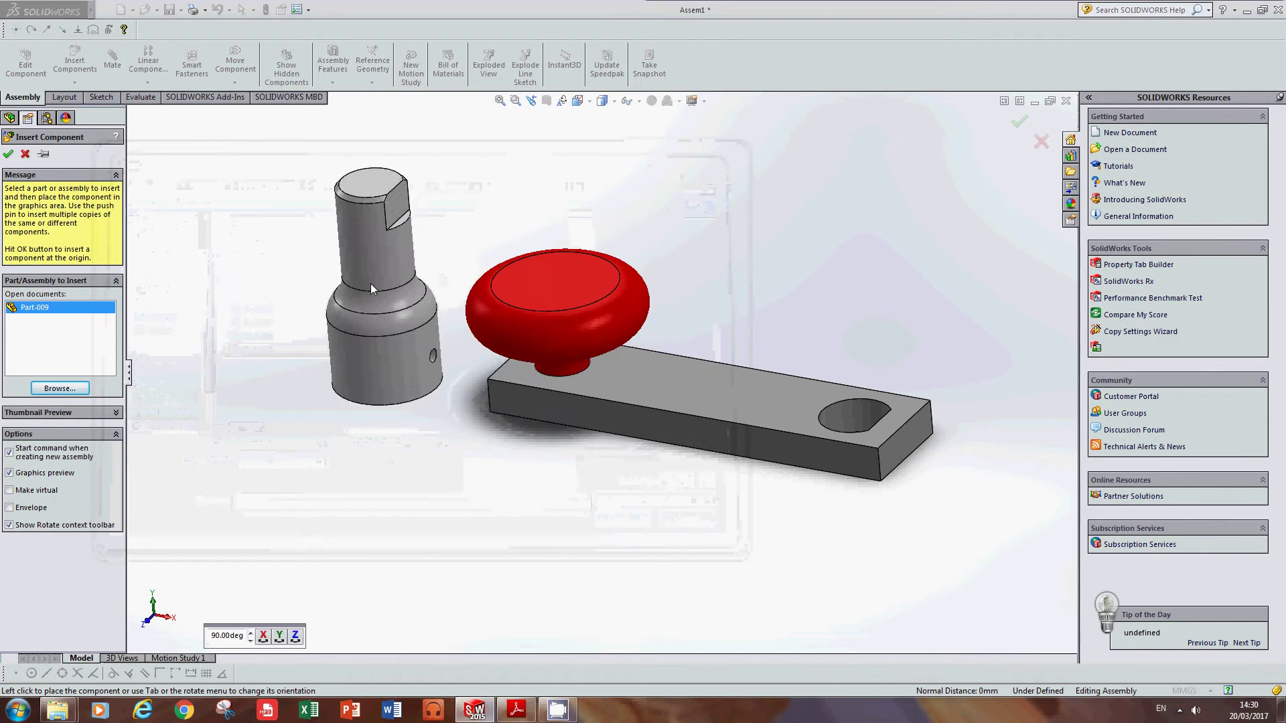
{"action": "scroll", "coordinate": [770, 415], "scroll_direction": "up", "scroll_amount": 3}
{"action": "scroll", "coordinate": [762, 435], "scroll_direction": "down", "scroll_amount": 2}
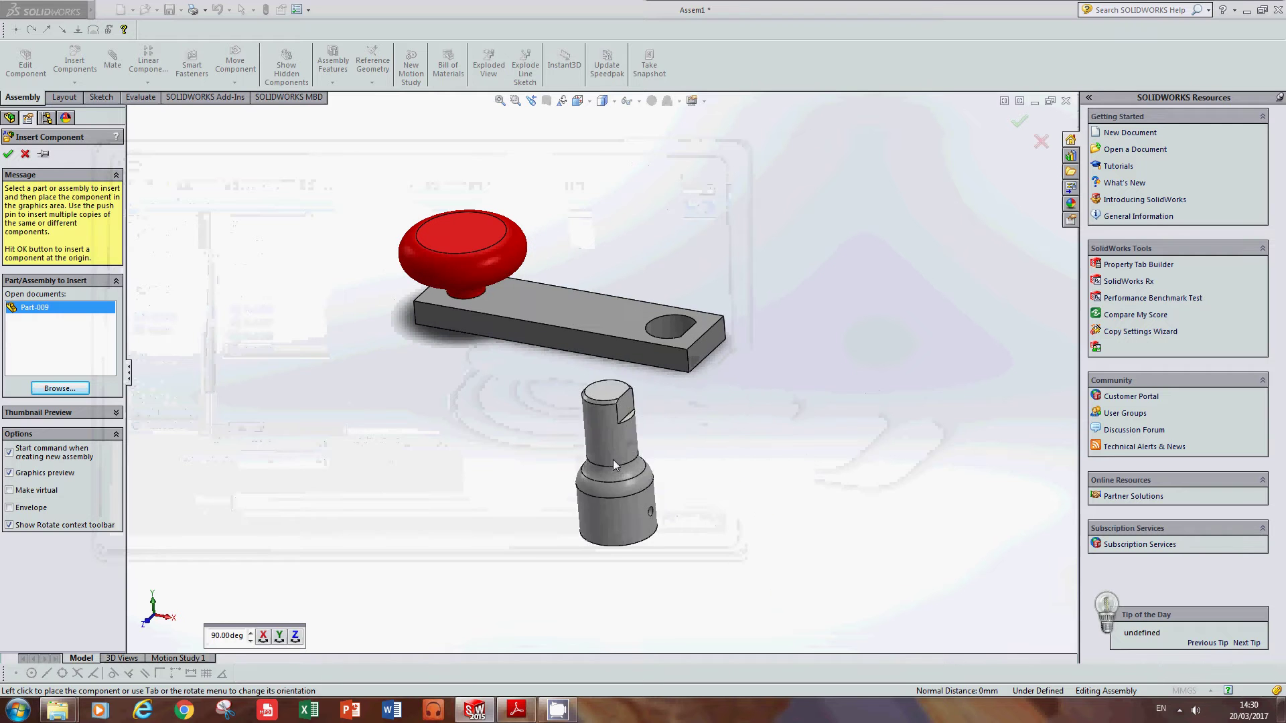
{"action": "left_click", "coordinate": [821, 258]}
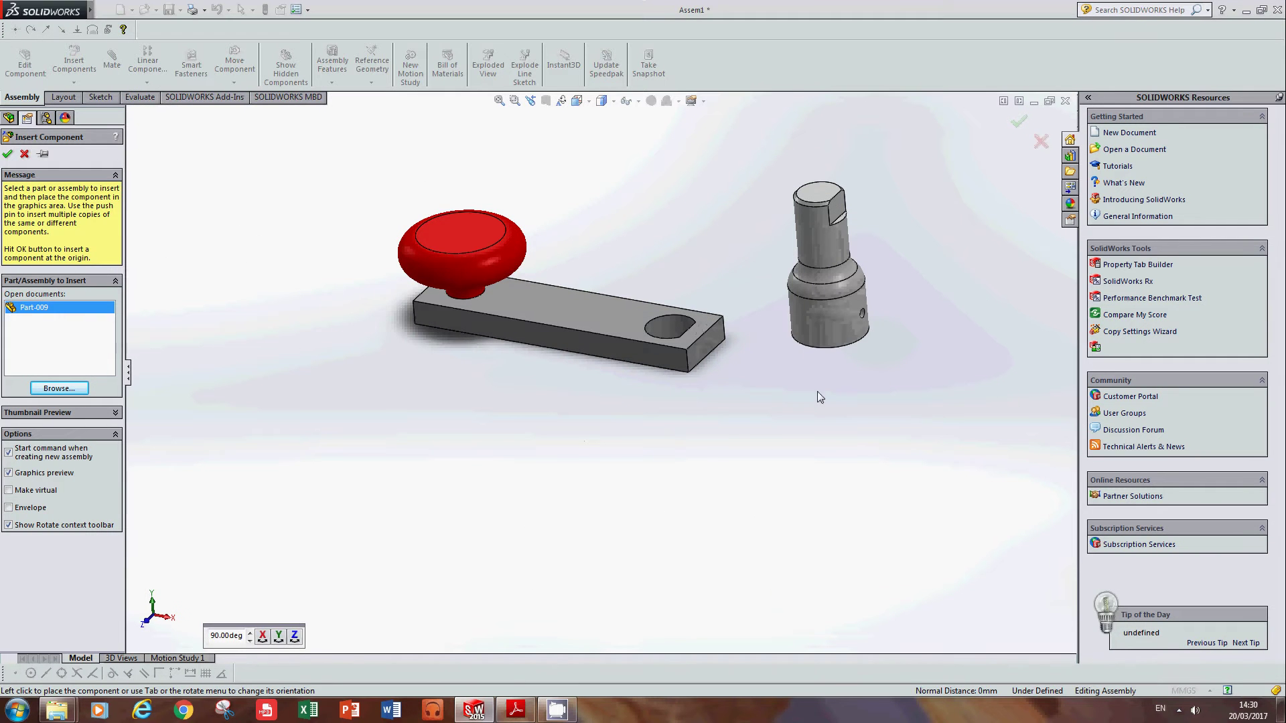
{"action": "key", "text": "Return"}
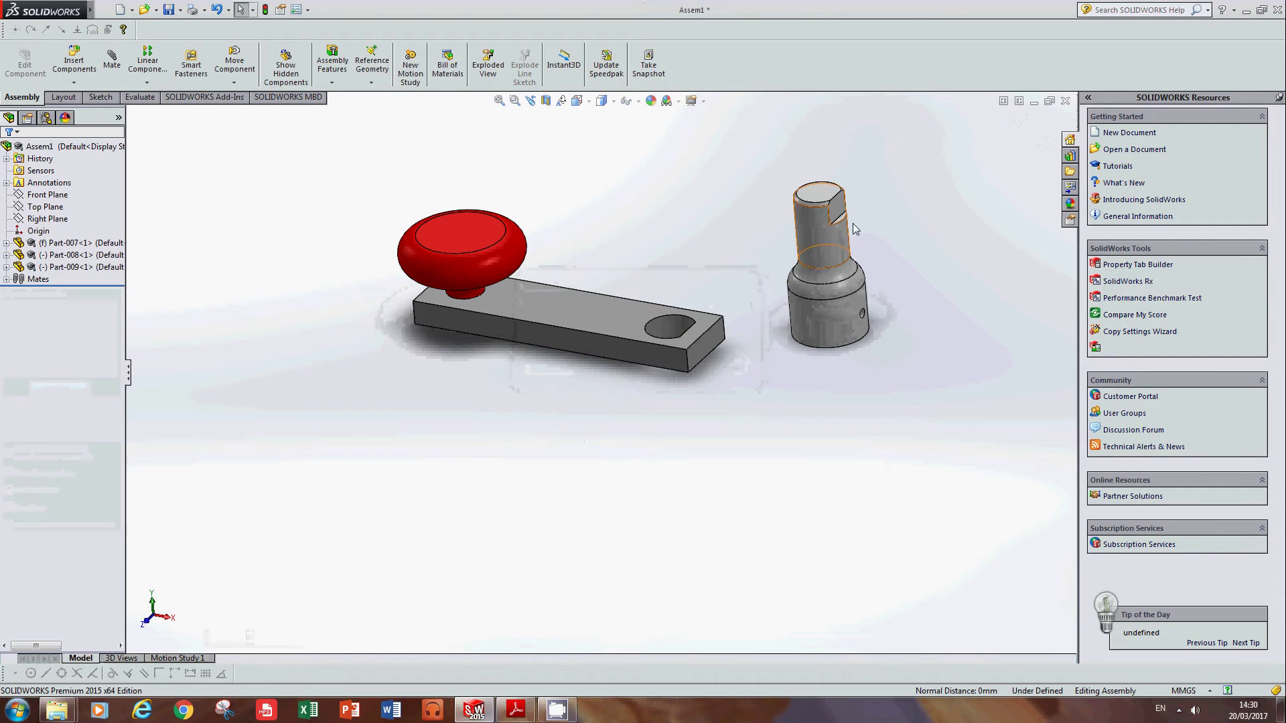
- Move the shaft freely to a position closer to and above the crank arm's large-hole end
{"action": "scroll", "coordinate": [934, 239], "scroll_direction": "down", "scroll_amount": 4}
{"action": "left_click_drag", "start_coordinate": [705, 255], "coordinate": [633, 188]}
{"action": "key", "text": "Escape"}
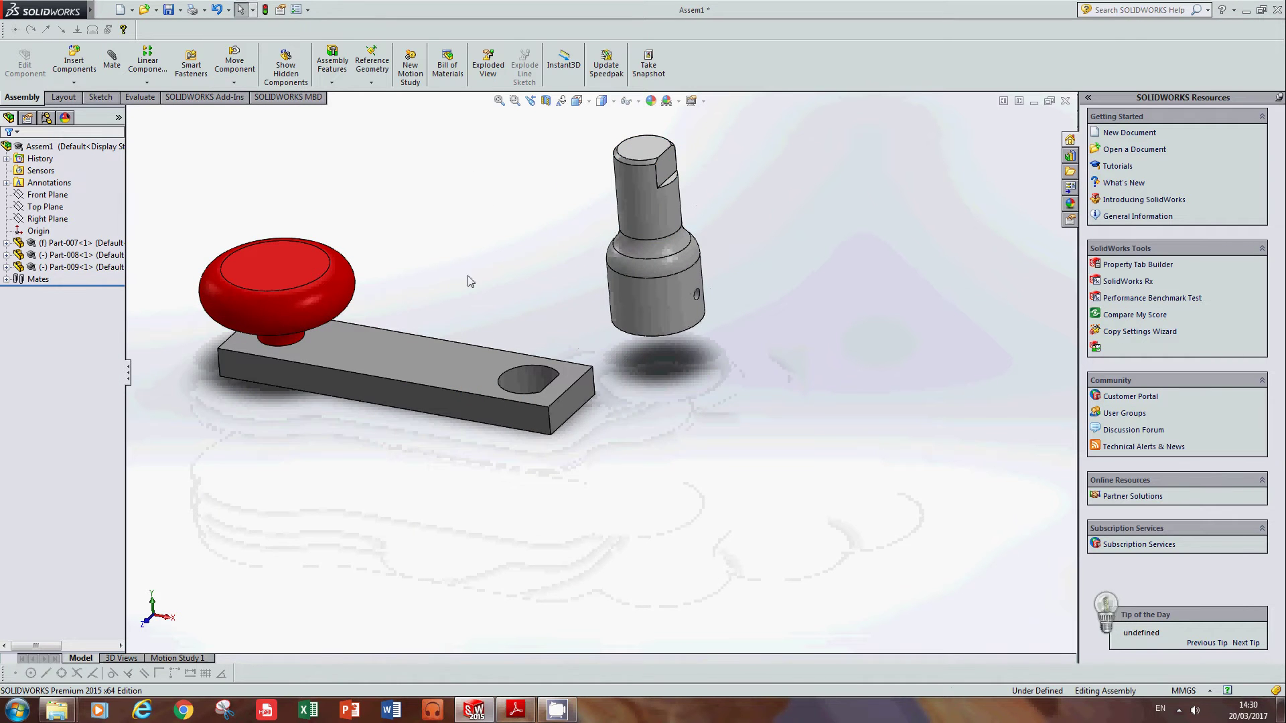
- Add a concentric mate between the shaft's narrow cylindrical face and the crank arm's large hole, leaving rotation unlocked
{"action": "left_click", "coordinate": [113, 59]}
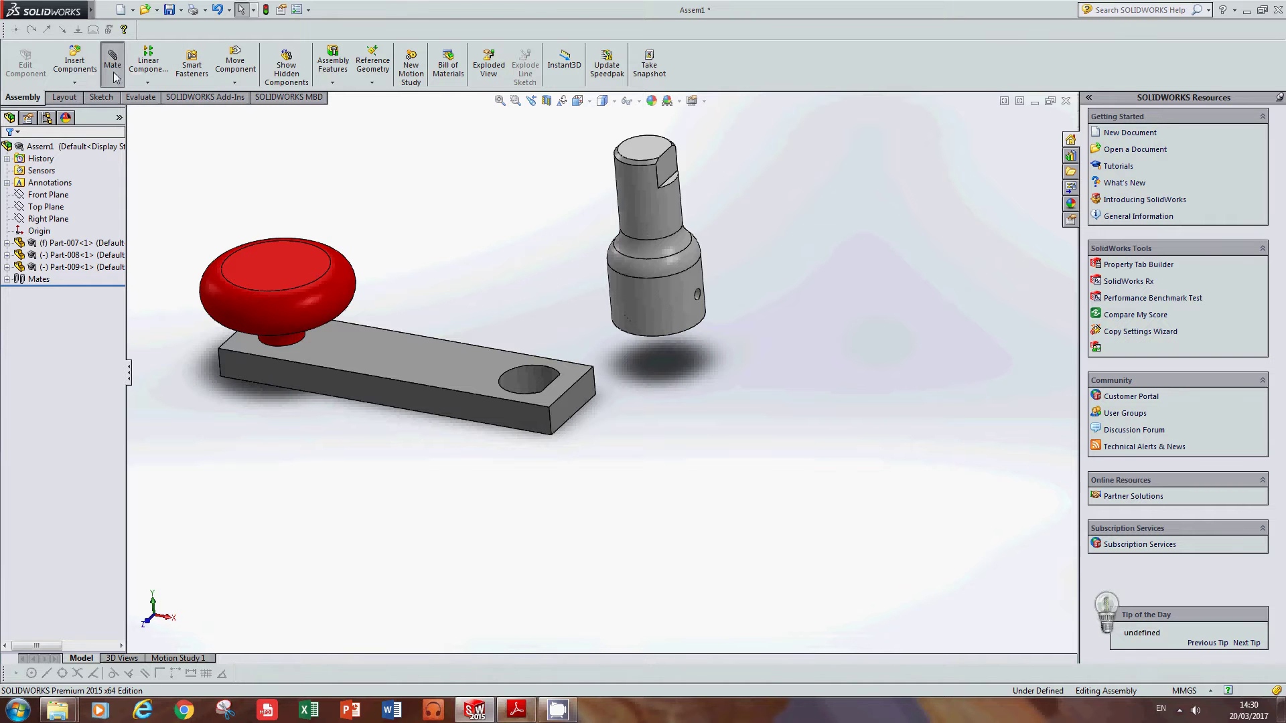
{"action": "left_click", "coordinate": [637, 179]}
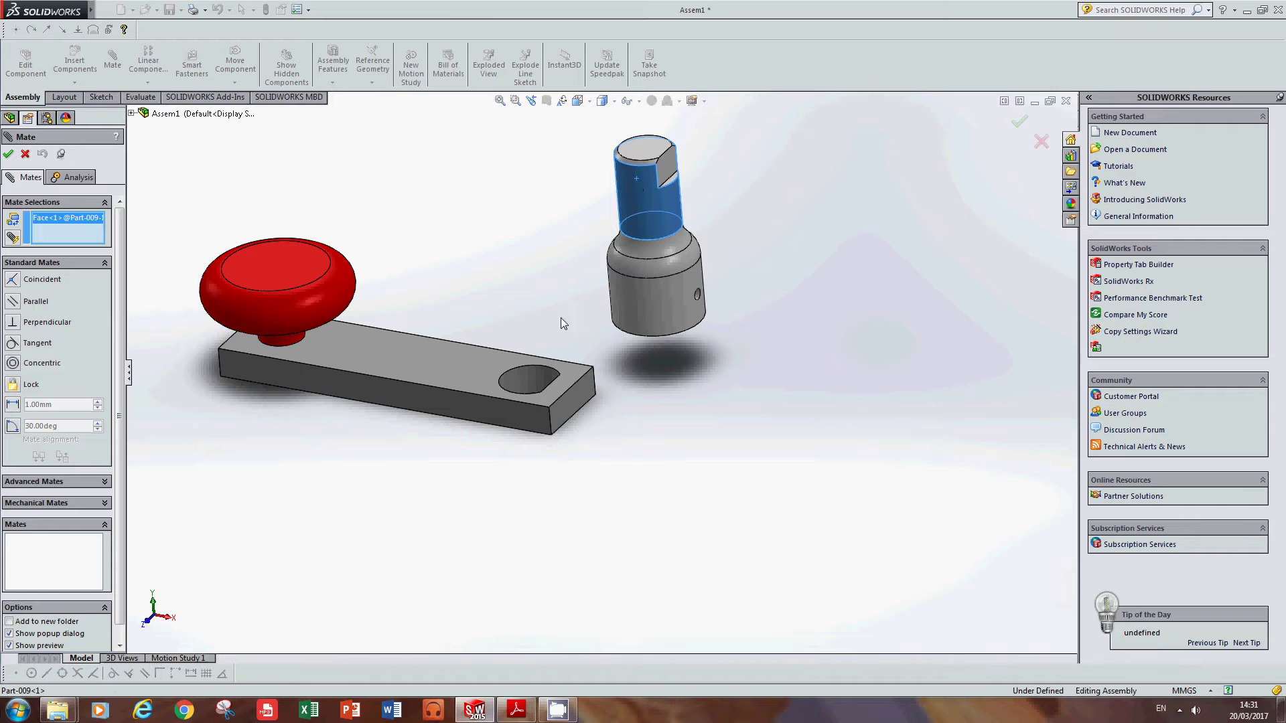
{"action": "scroll", "coordinate": [561, 318], "scroll_direction": "down", "scroll_amount": 3}
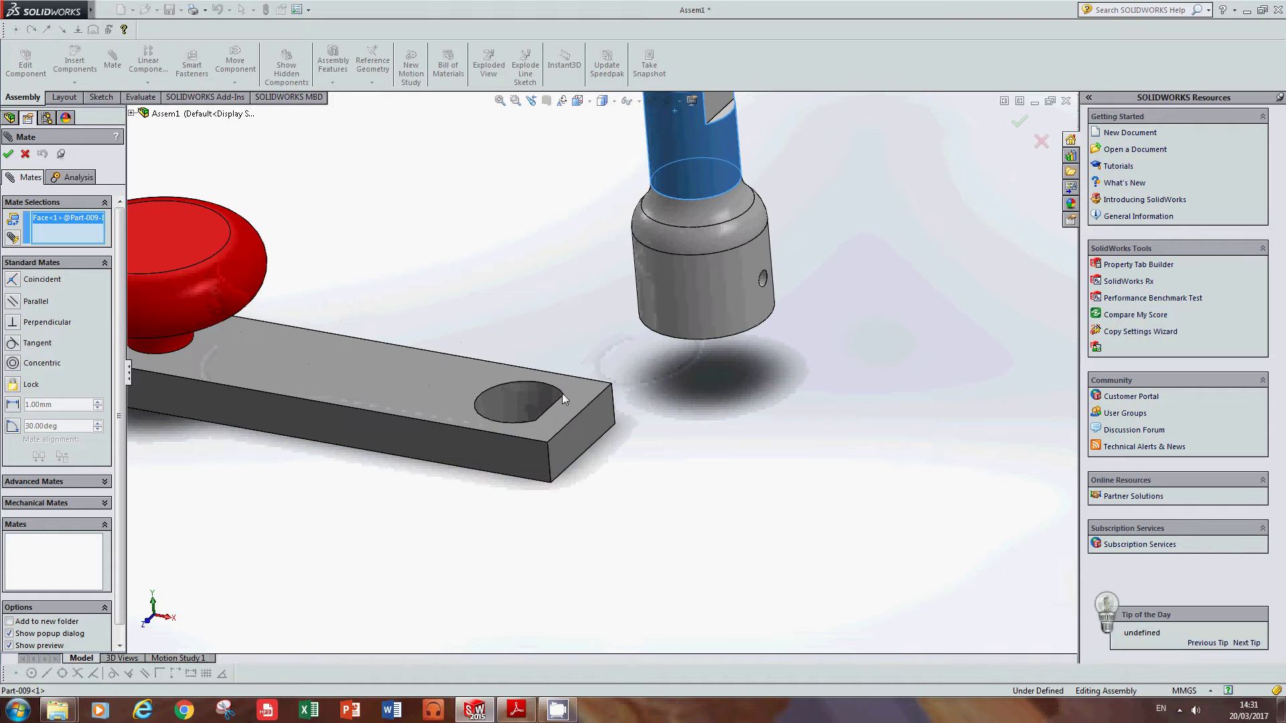
{"action": "left_click", "coordinate": [521, 404]}
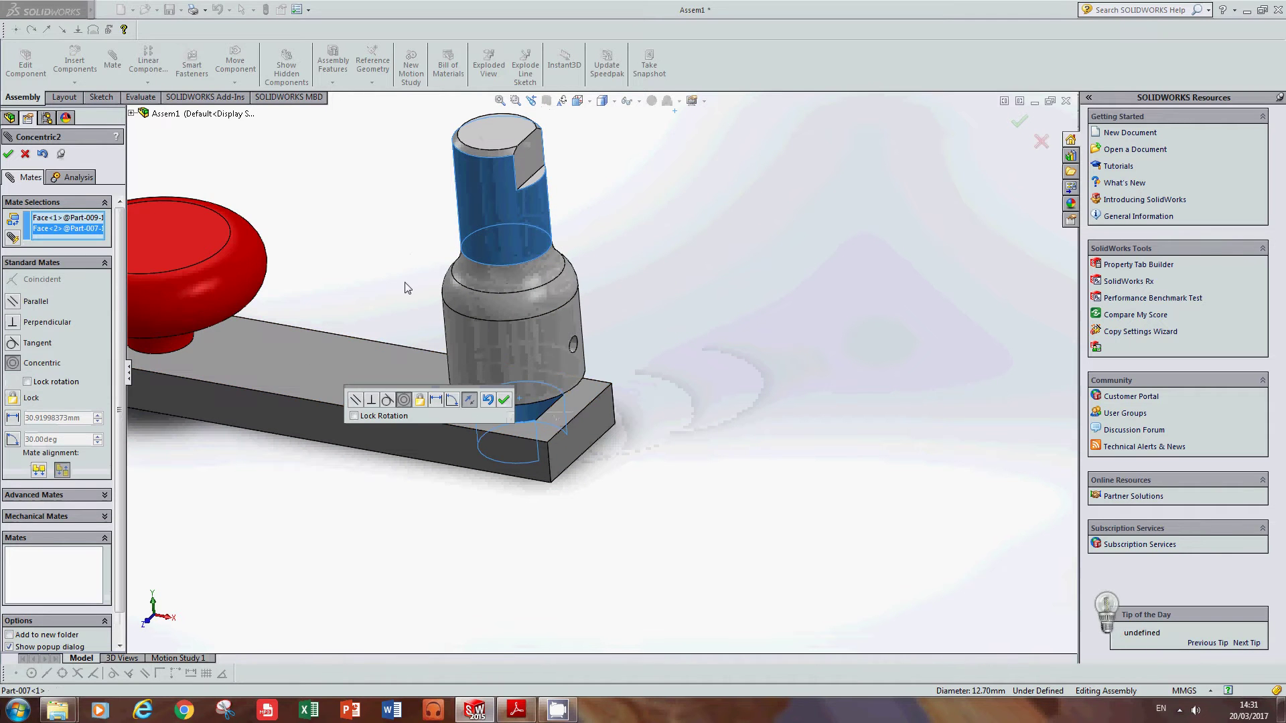
{"action": "scroll", "coordinate": [404, 288], "scroll_direction": "up", "scroll_amount": 2}
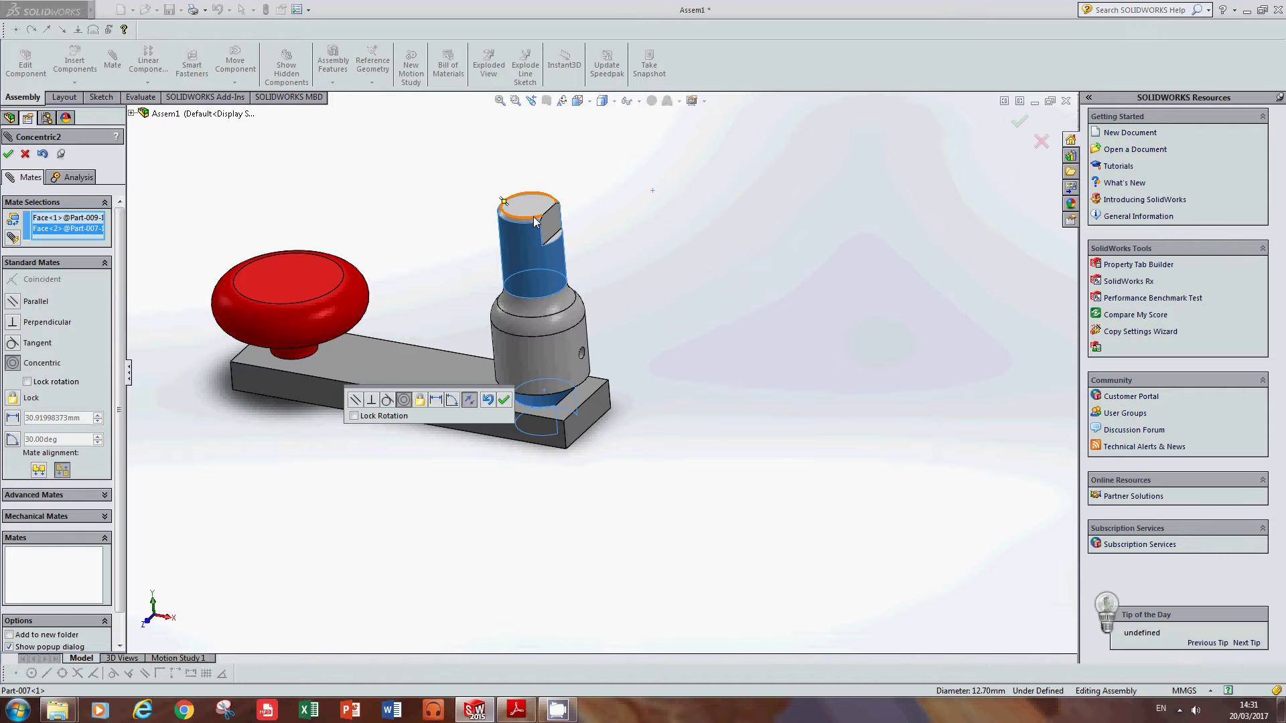
{"action": "scroll", "coordinate": [536, 221], "scroll_direction": "down", "scroll_amount": 2}
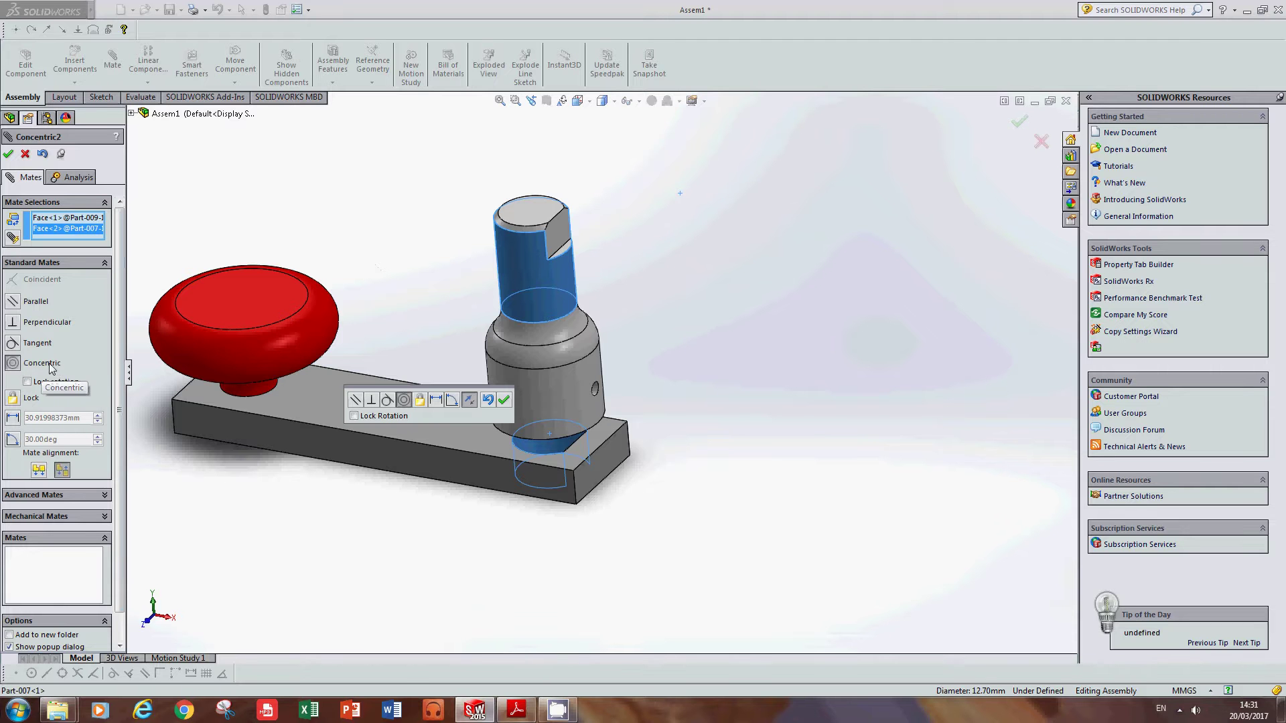
{"action": "left_click", "coordinate": [506, 402]}
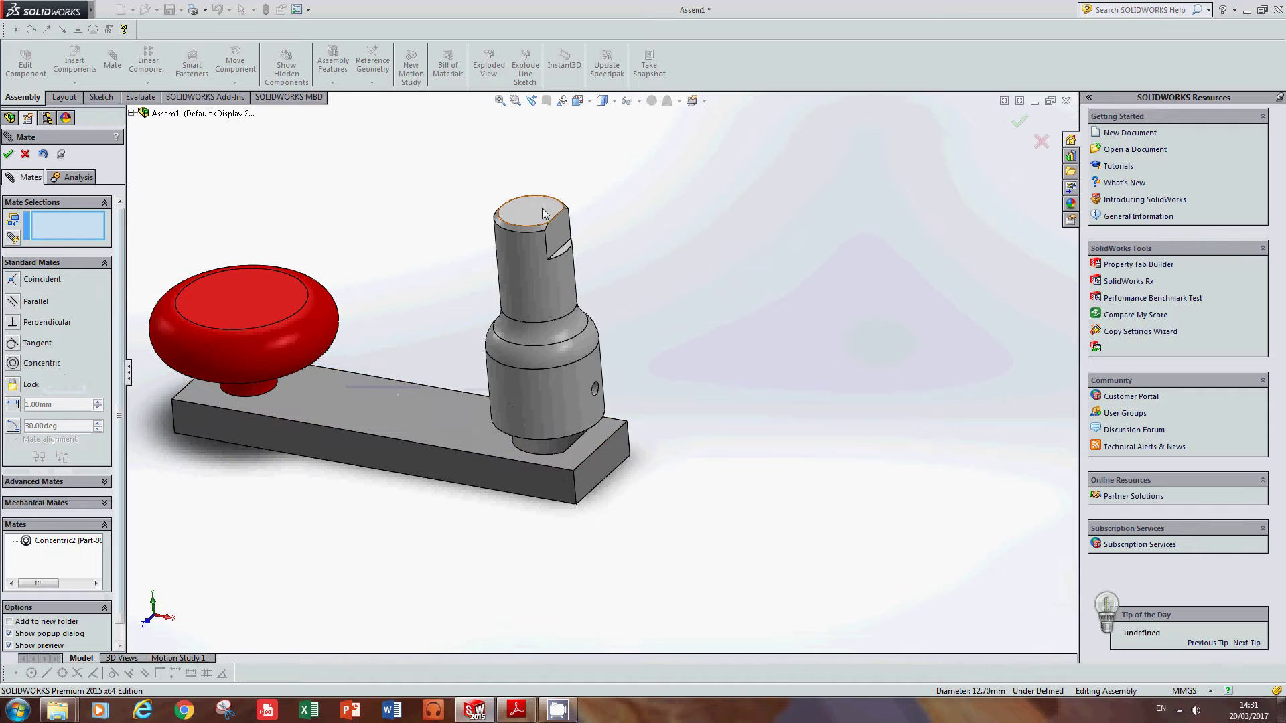
- Add a coincident mate between the flat cut on the shaft's end and the flat face inside the crank arm's large hole
{"action": "left_click", "coordinate": [561, 222]}
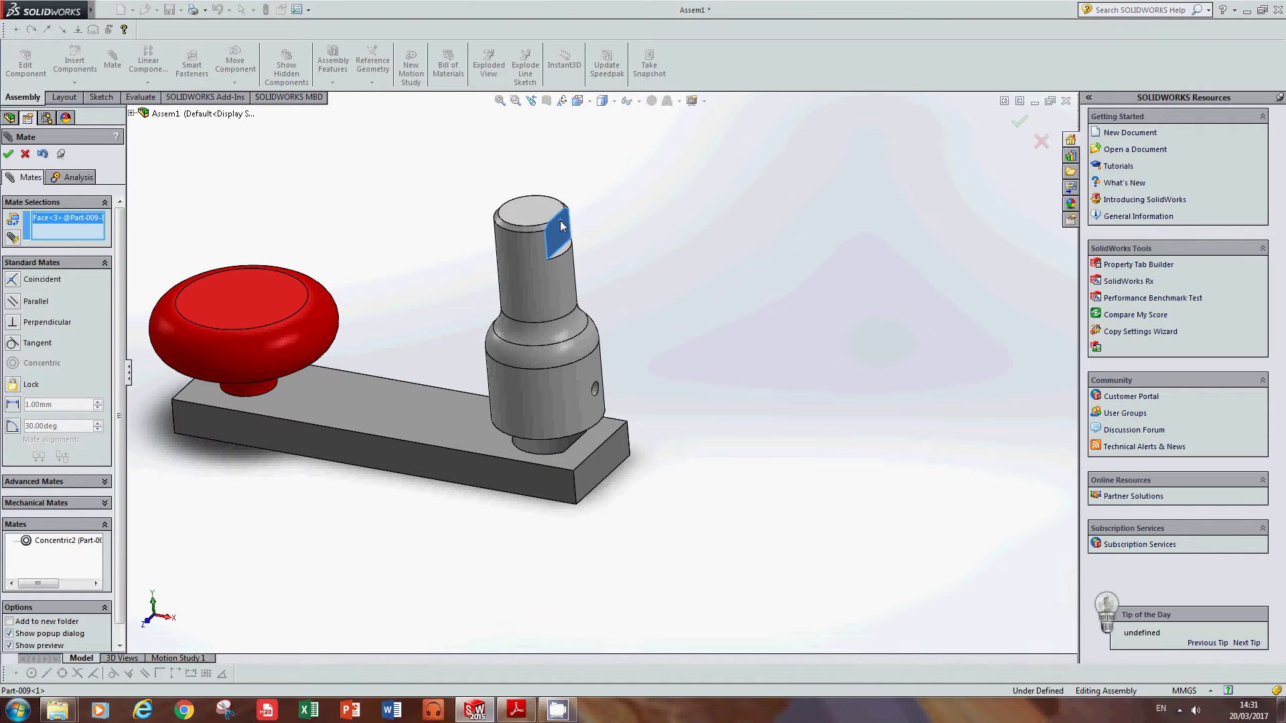
{"action": "middle_click_drag", "start_coordinate": [560, 219], "coordinate": [606, 382]}
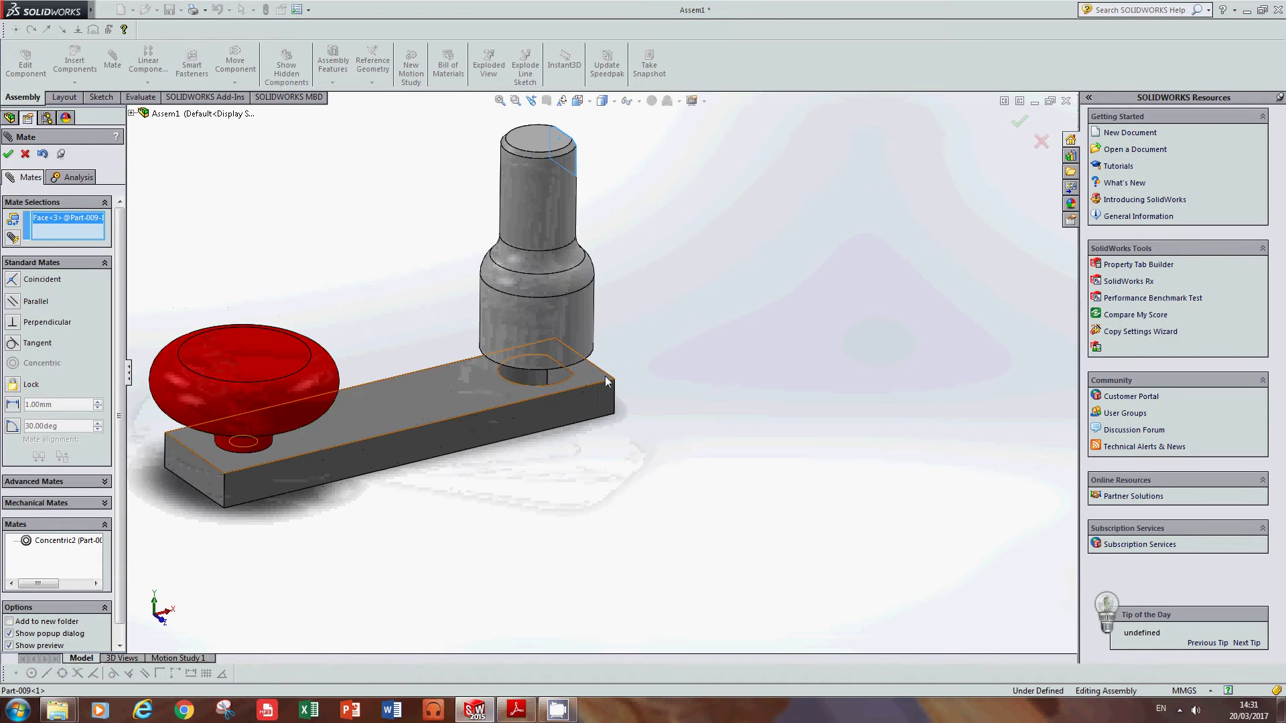
{"action": "scroll", "coordinate": [606, 382], "scroll_direction": "down", "scroll_amount": 3}
{"action": "left_click", "coordinate": [515, 367]}
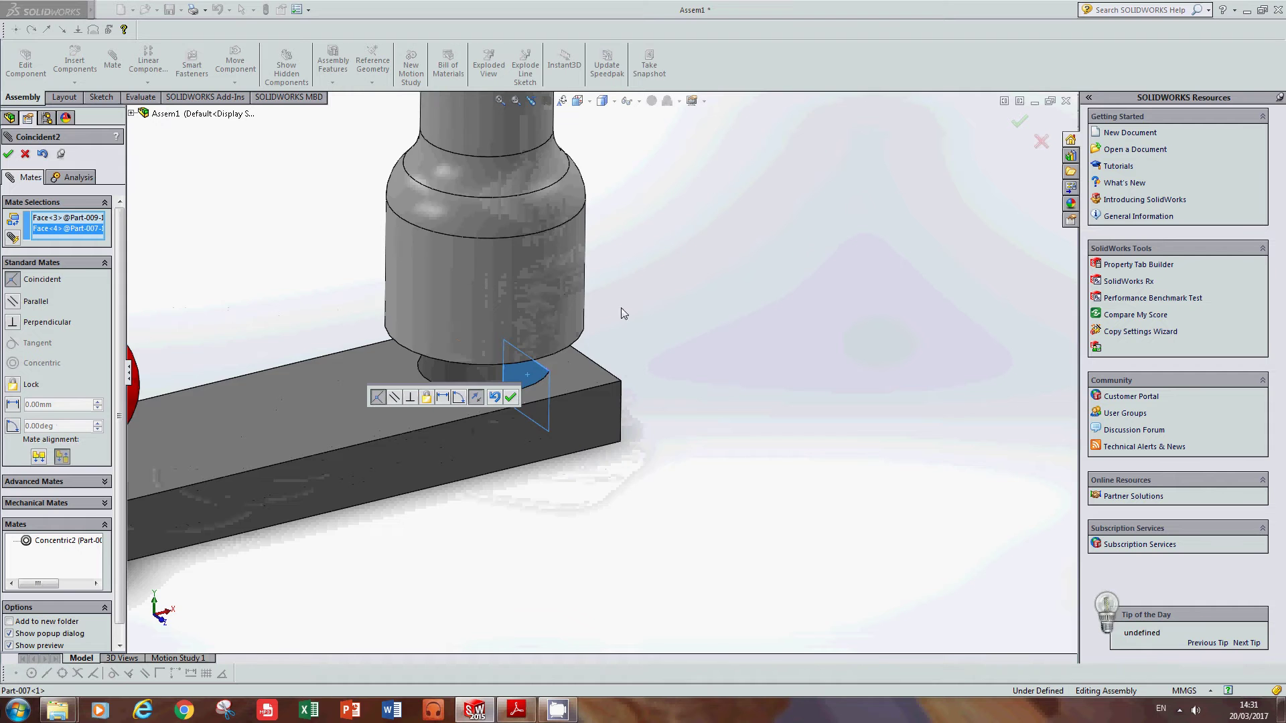
{"action": "scroll", "coordinate": [739, 262], "scroll_direction": "up", "scroll_amount": 3}
{"action": "middle_click_drag", "start_coordinate": [740, 263], "coordinate": [670, 310]}
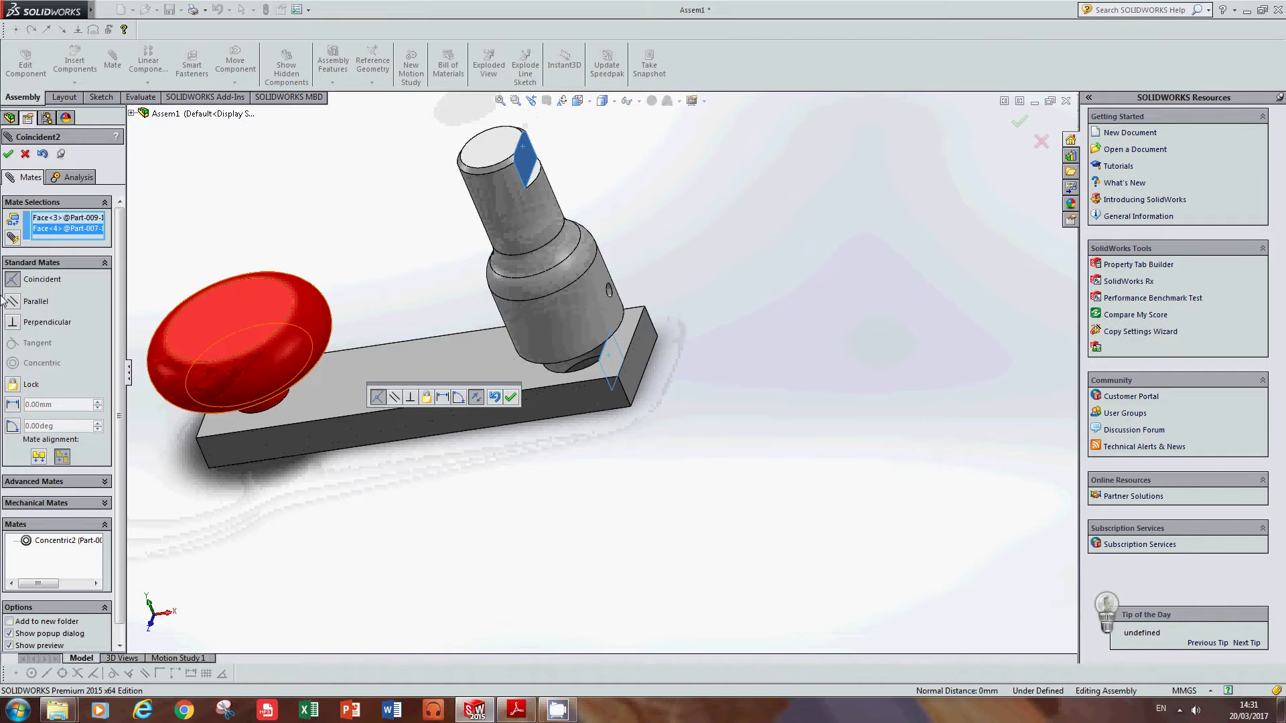
{"action": "scroll", "coordinate": [517, 186], "scroll_direction": "down", "scroll_amount": 2}
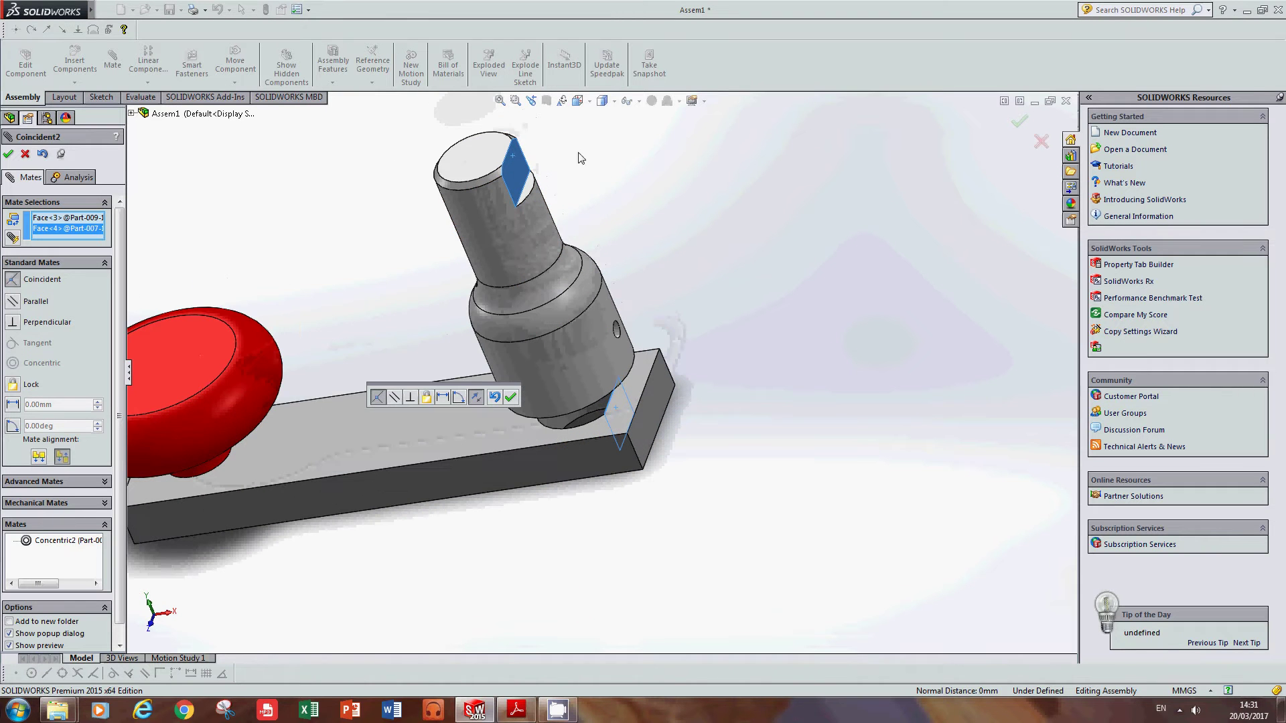
{"action": "left_click", "coordinate": [510, 396]}
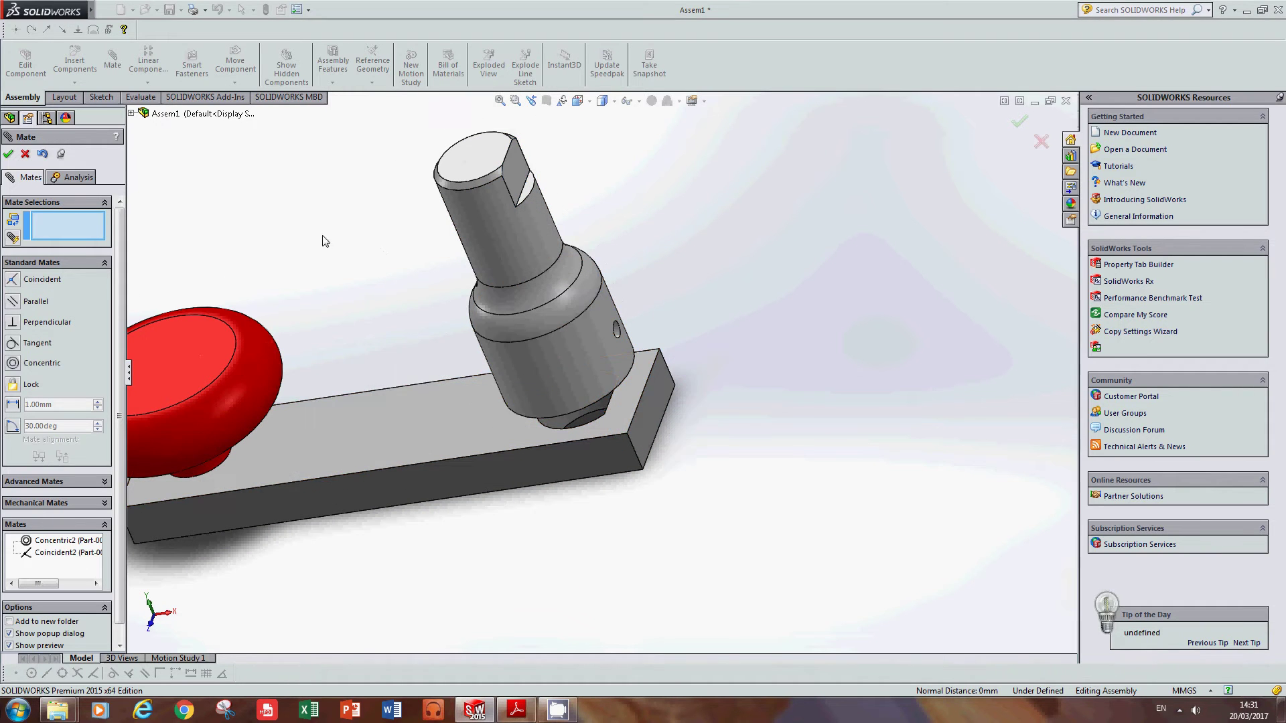
- Add a coincident mate between the shaft's flat-cut end face and the crank arm's top face, then finish mating
{"action": "left_click", "coordinate": [485, 156]}
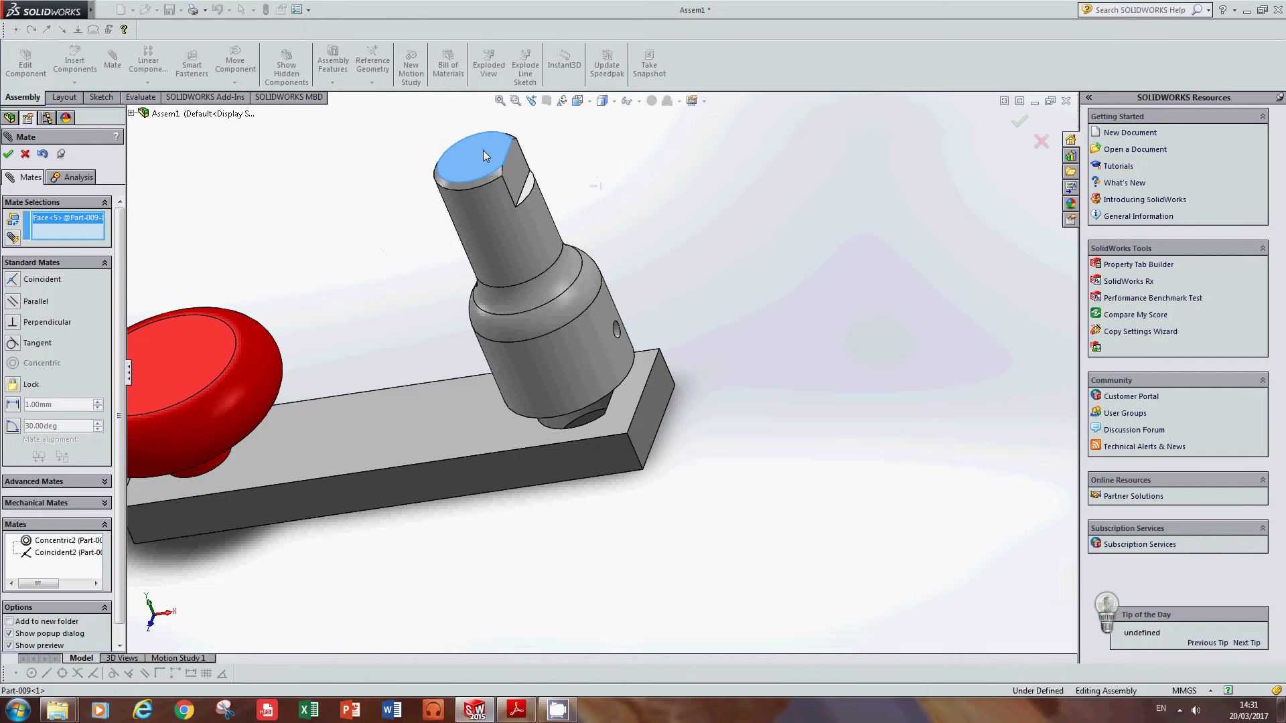
{"action": "left_click", "coordinate": [464, 400]}
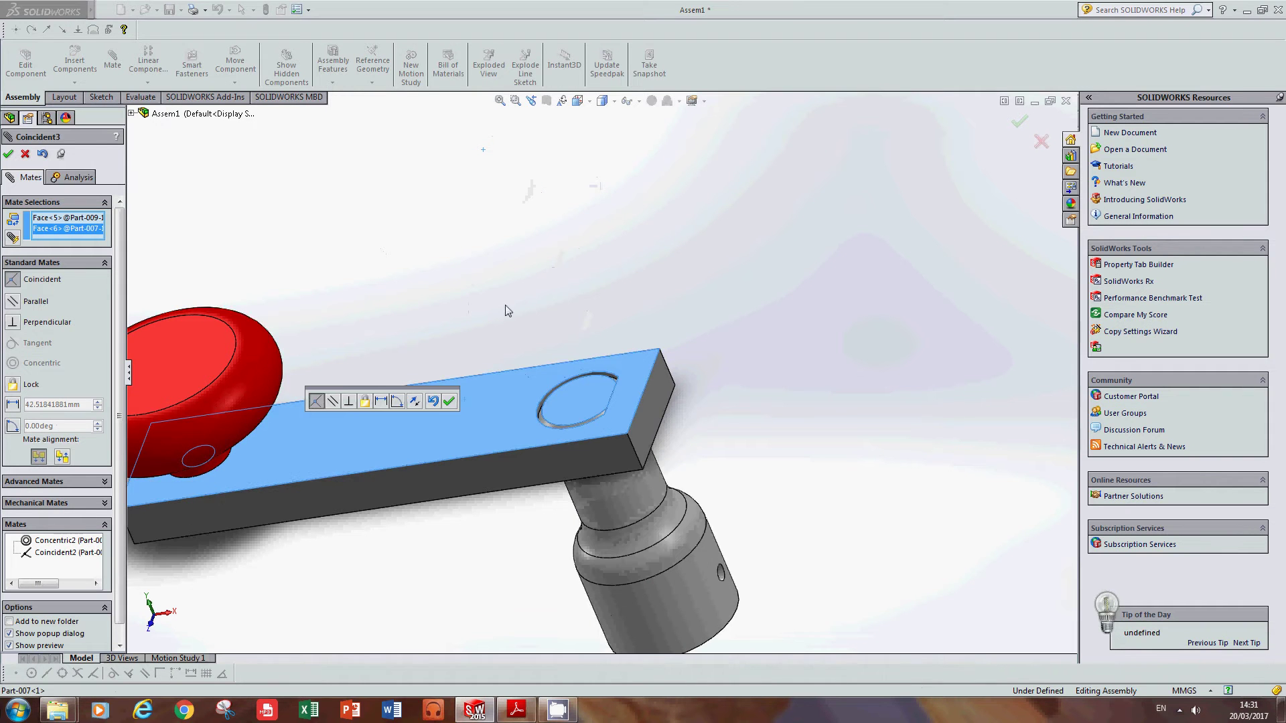
{"action": "middle_click_drag", "start_coordinate": [507, 310], "coordinate": [528, 437]}
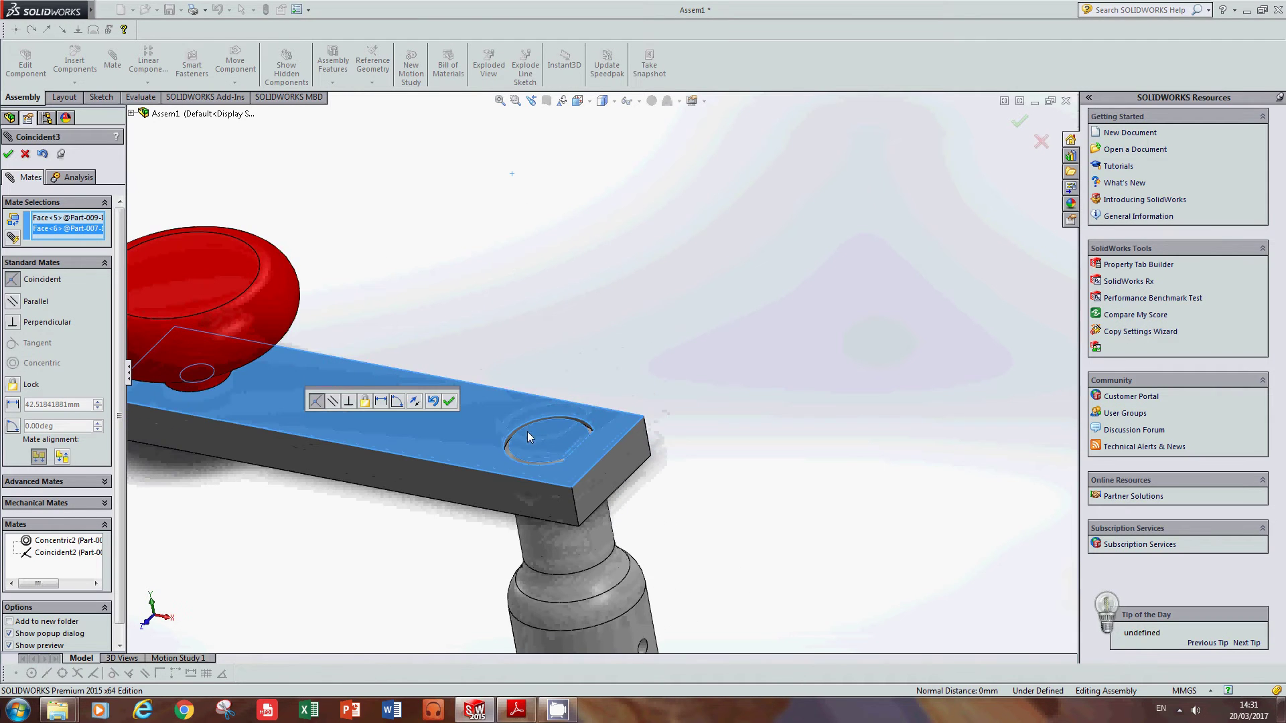
{"action": "middle_click_drag", "start_coordinate": [337, 349], "coordinate": [375, 287]}
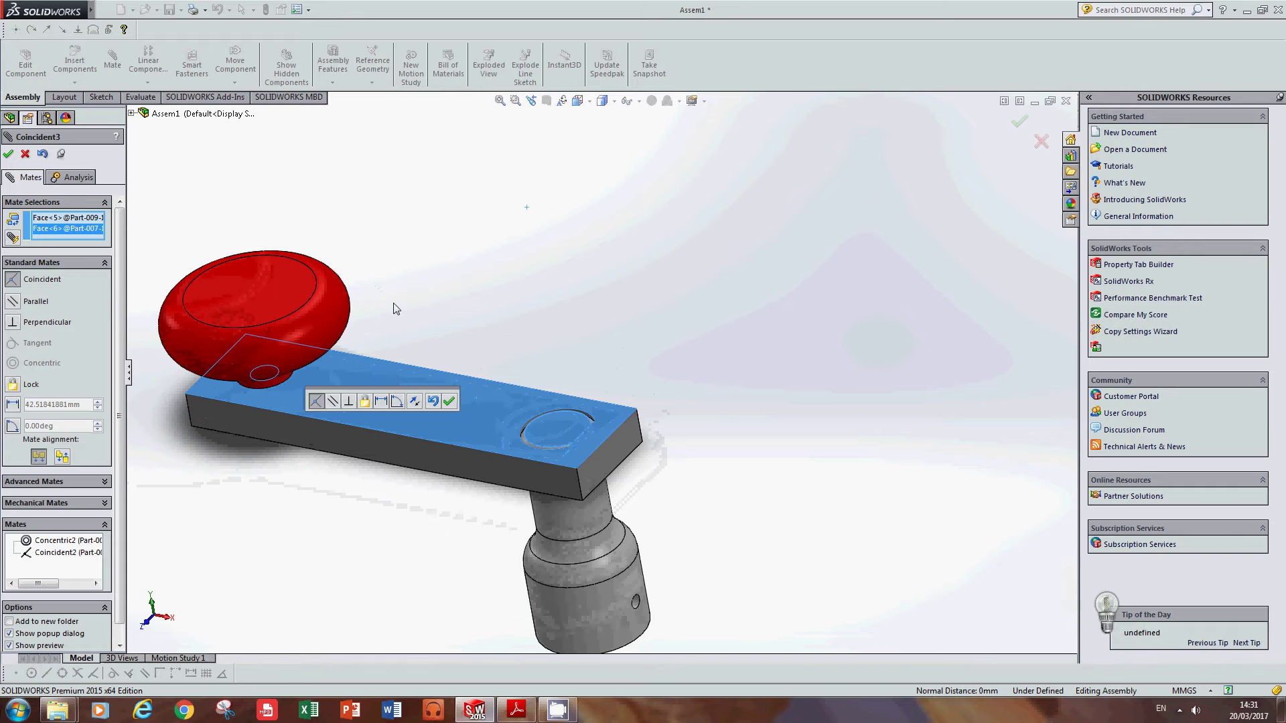
{"action": "left_click", "coordinate": [448, 401]}
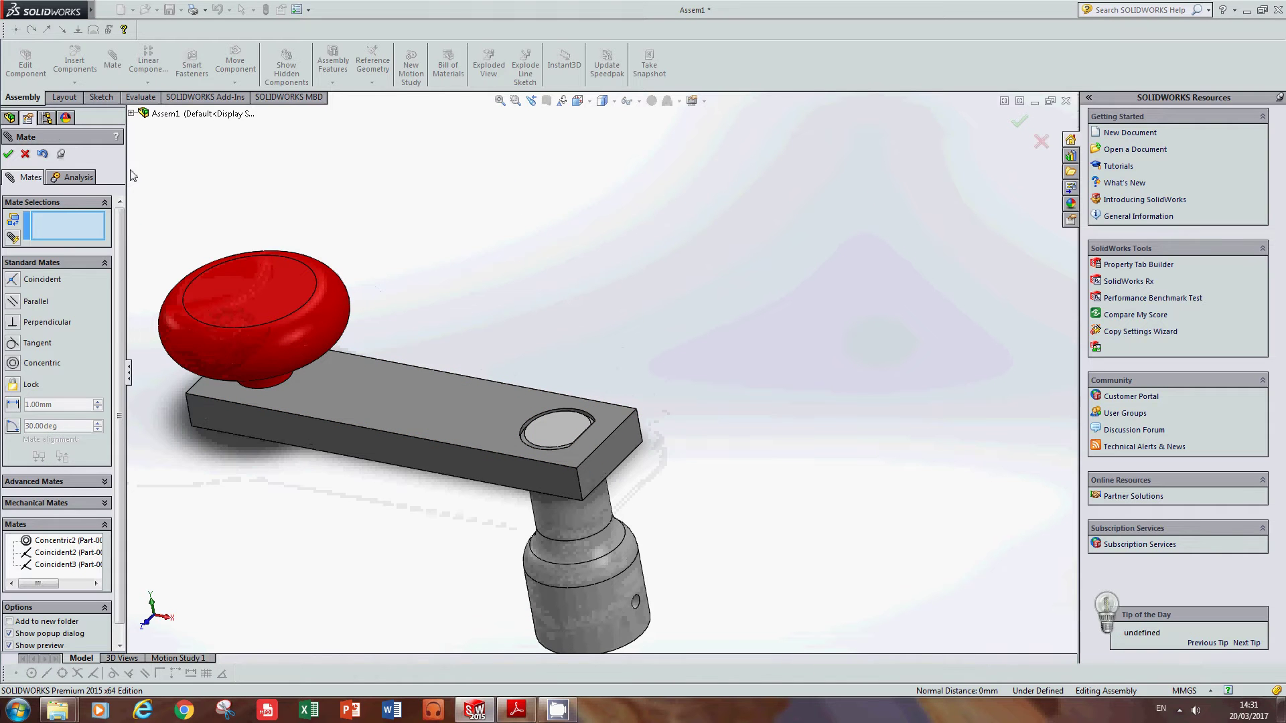
{"action": "left_click", "coordinate": [8, 153]}
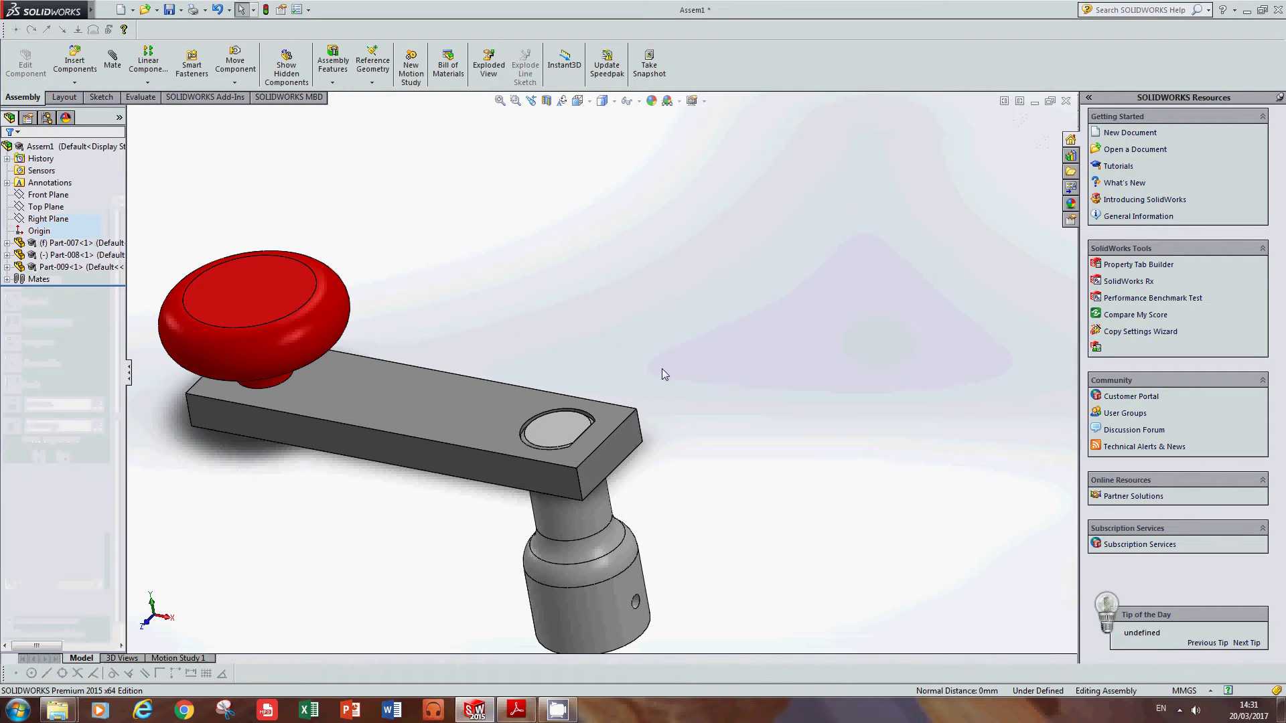
- Test the remaining freedom of movement of the shaft and the knob by trying to move each one
{"action": "scroll", "coordinate": [662, 368], "scroll_direction": "up", "scroll_amount": 3}
{"action": "middle_click_drag", "start_coordinate": [659, 353], "coordinate": [666, 361]}
{"action": "left_click_drag", "start_coordinate": [611, 496], "coordinate": [655, 478]}
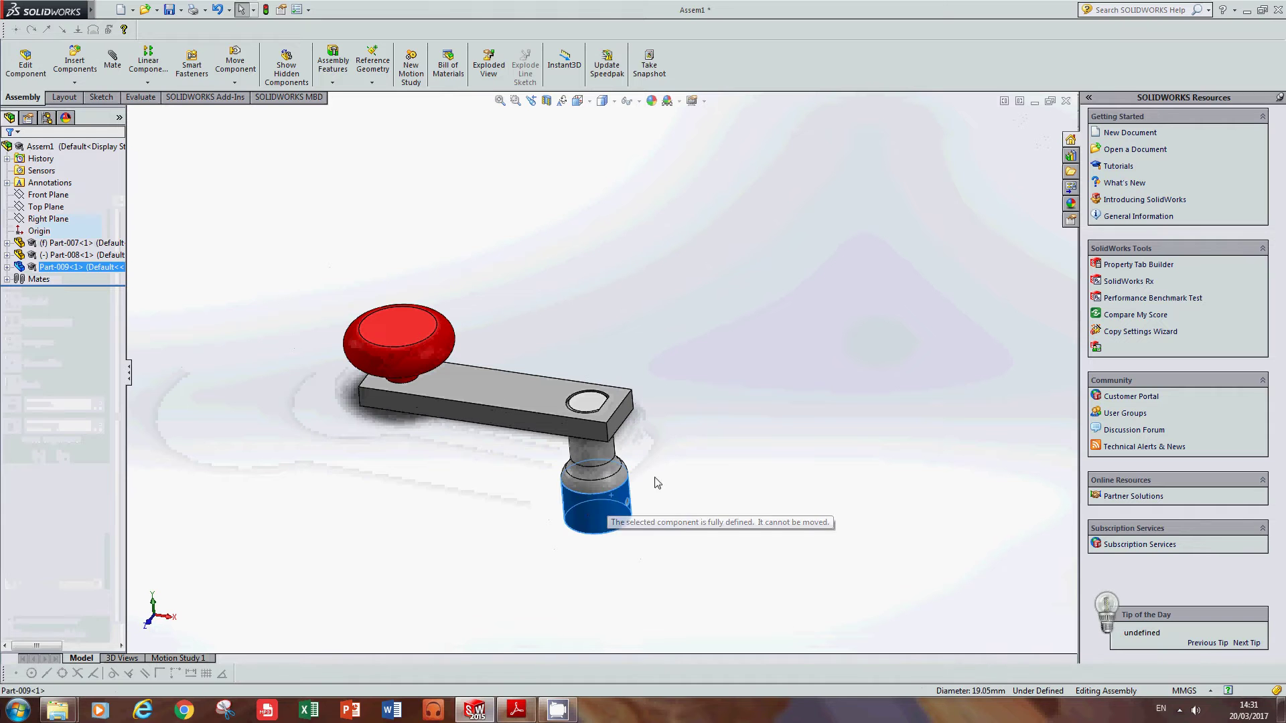
{"action": "left_click", "coordinate": [460, 423]}
{"action": "left_click_drag", "start_coordinate": [429, 367], "coordinate": [457, 369]}
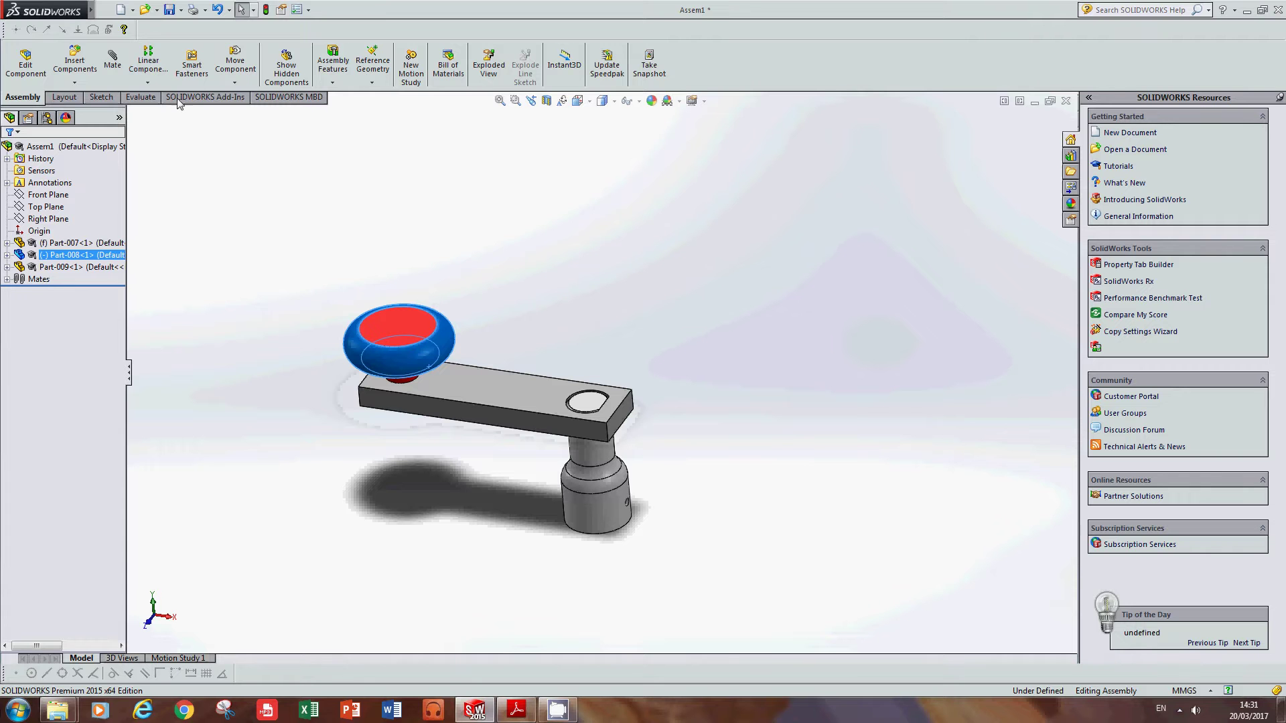
- Rebuild the assembly and save it as Assembly-002 in the For Video folder
{"action": "left_click", "coordinate": [169, 9]}
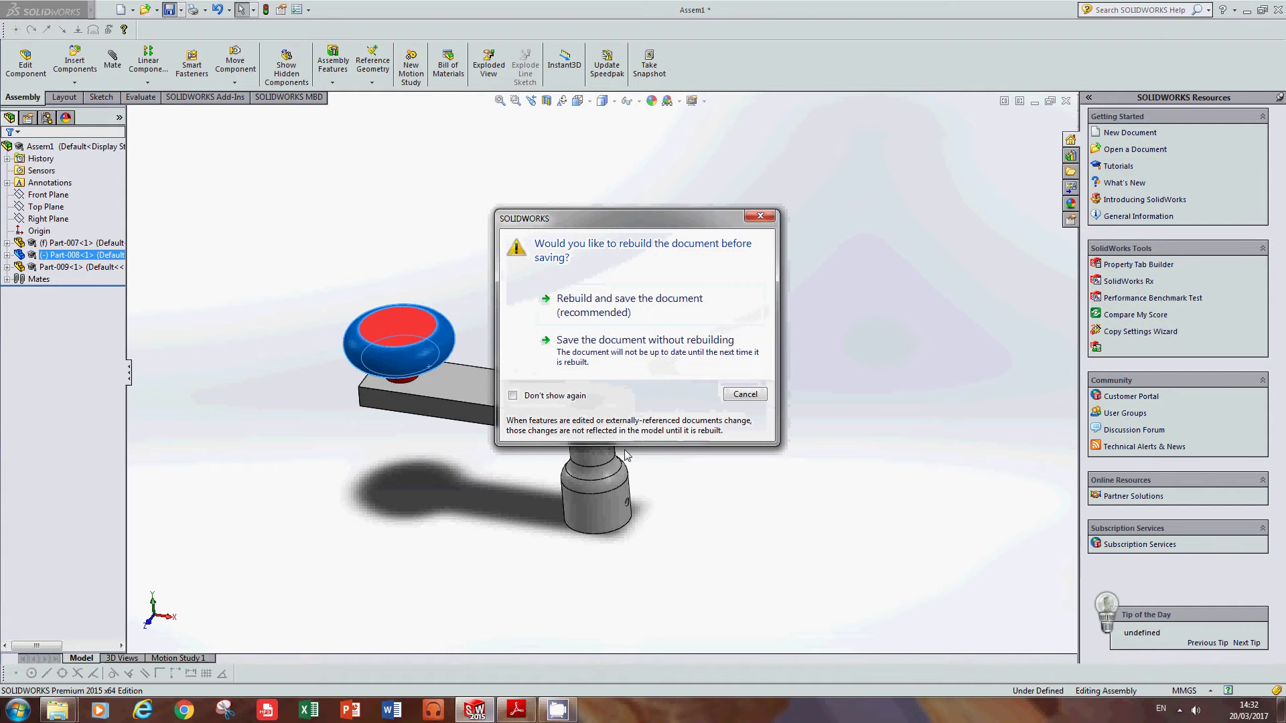
{"action": "left_click", "coordinate": [604, 305]}
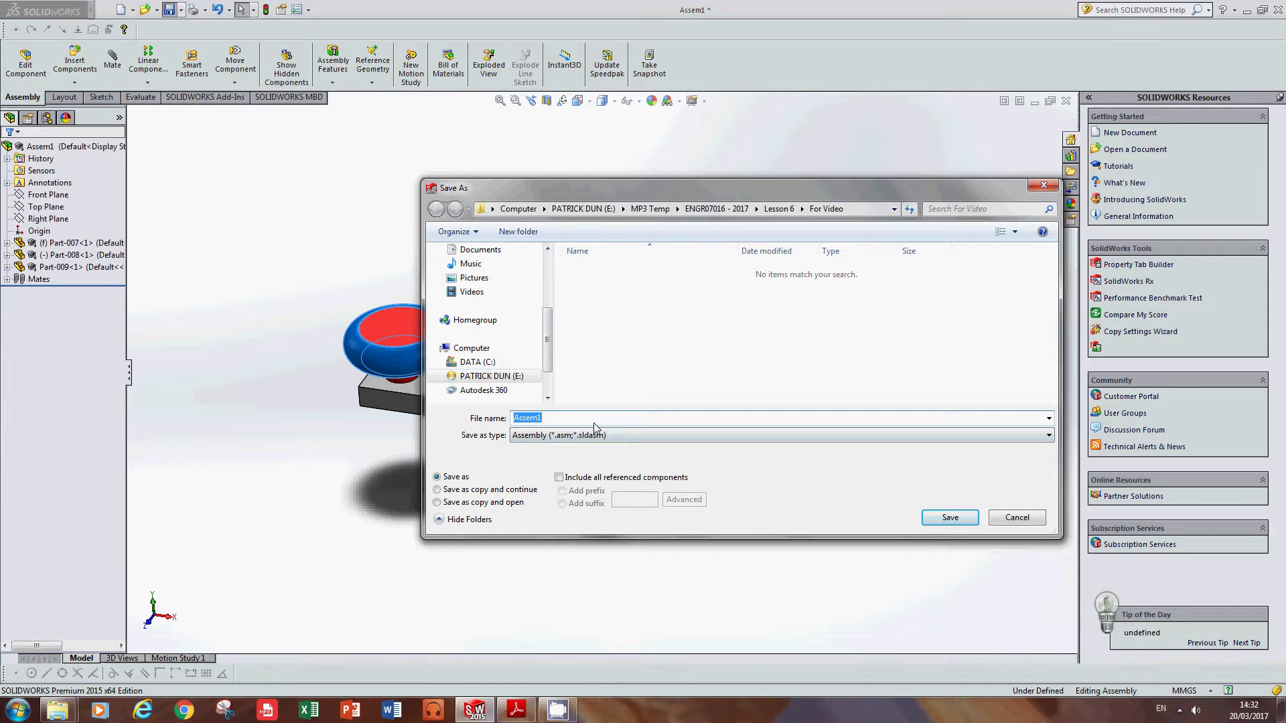
{"action": "type", "text": "Assembly-002"}
{"action": "left_click", "coordinate": [956, 521]}
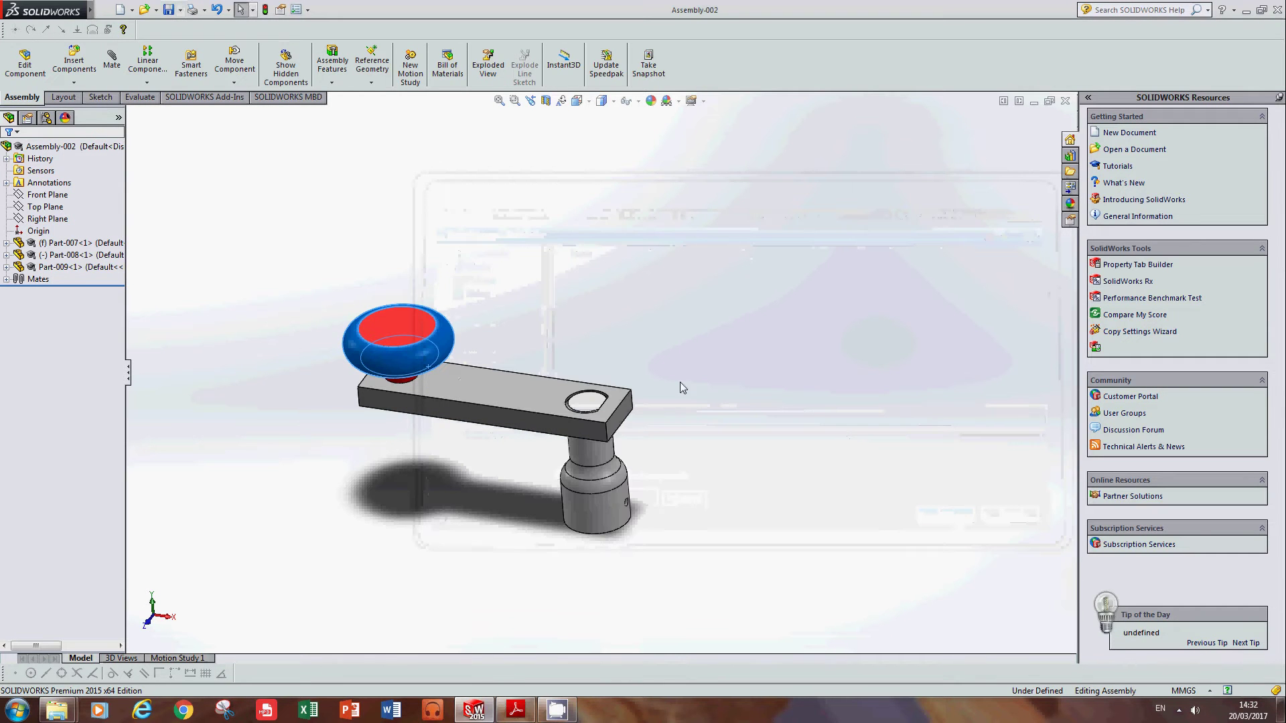
- Minimise the Assembly-002 window, create a new assembly document, and consult the universal joint's component overview in the Lesson 12 PDF
{"action": "left_click", "coordinate": [1035, 101]}
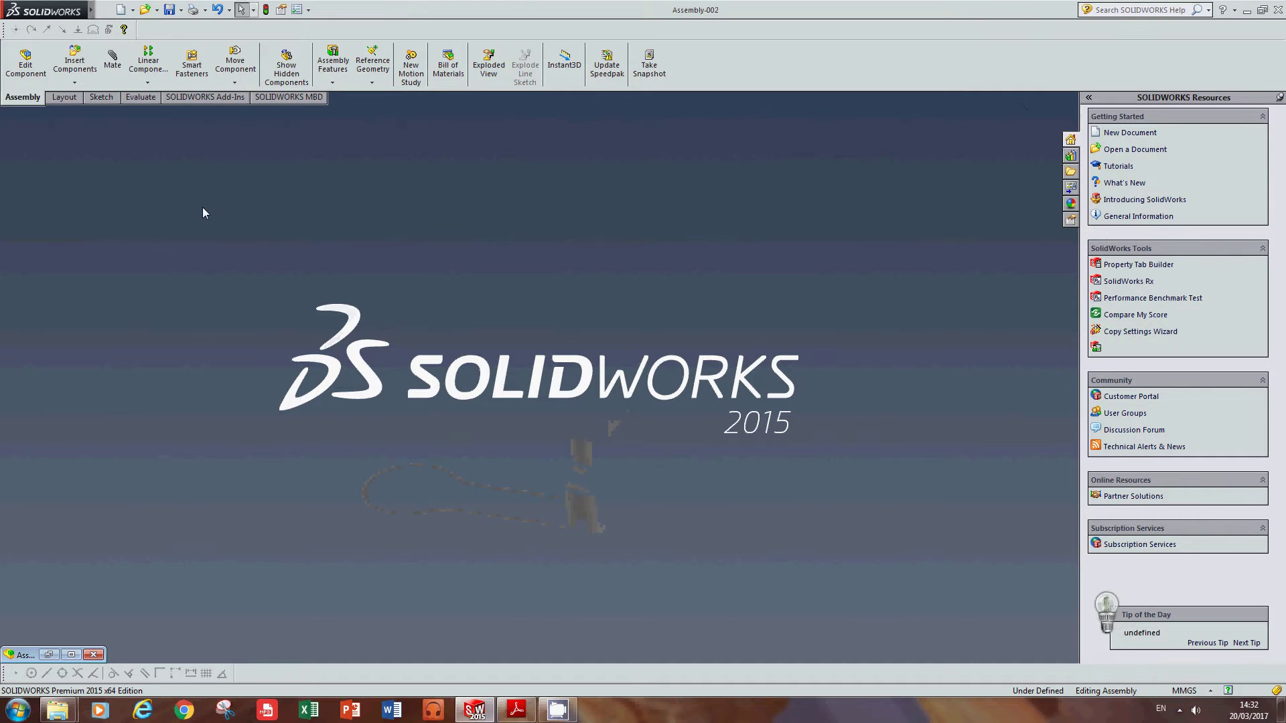
{"action": "left_click", "coordinate": [121, 10]}
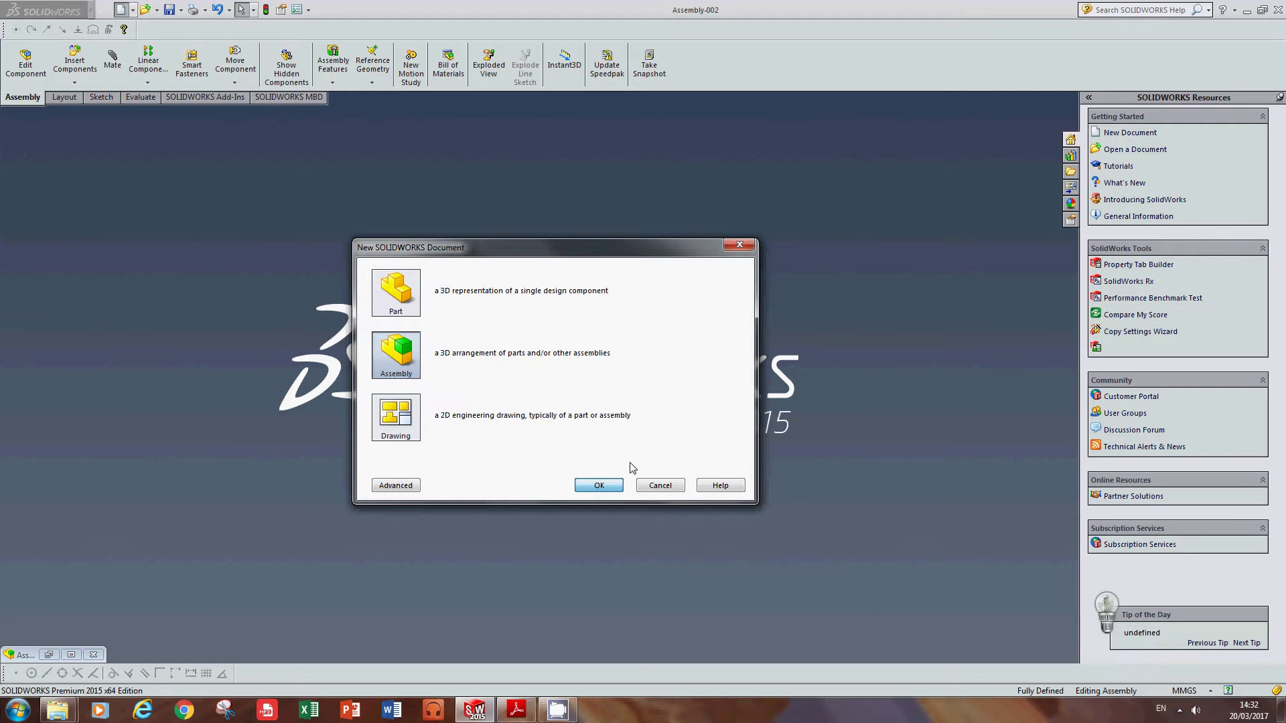
{"action": "left_click", "coordinate": [613, 485]}
{"action": "left_click", "coordinate": [517, 711]}
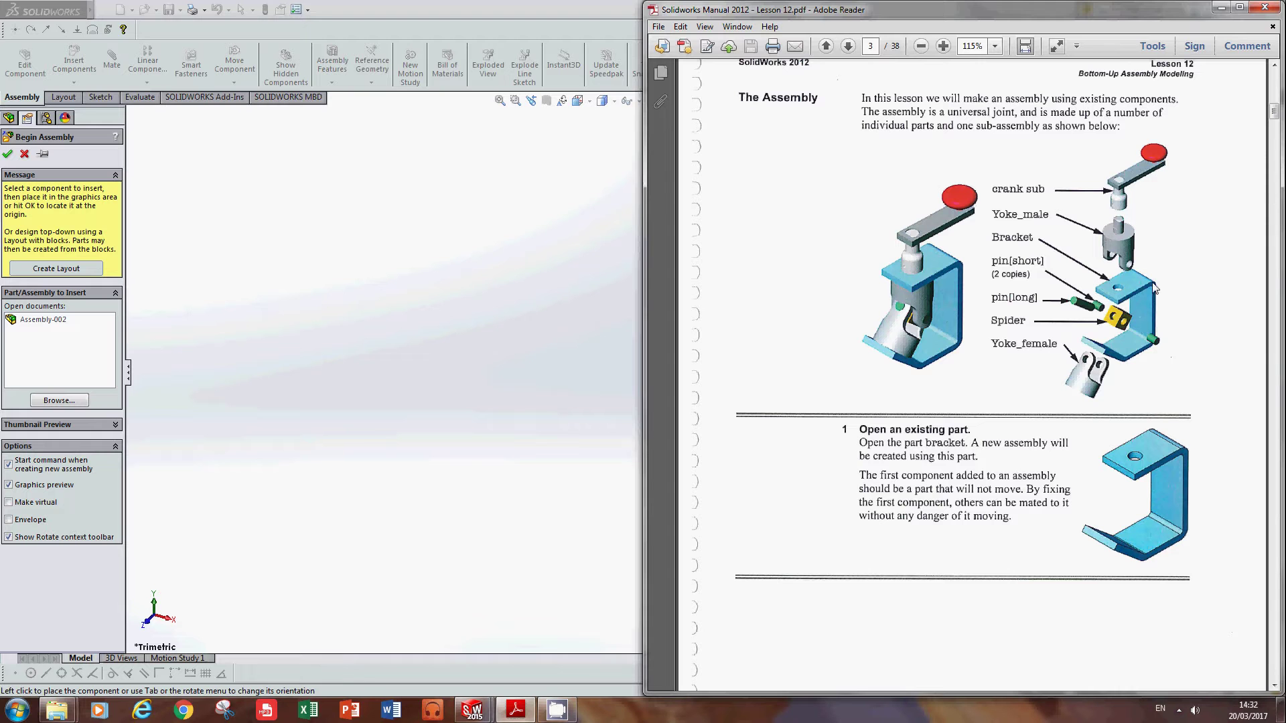
{"action": "left_click", "coordinate": [420, 231]}
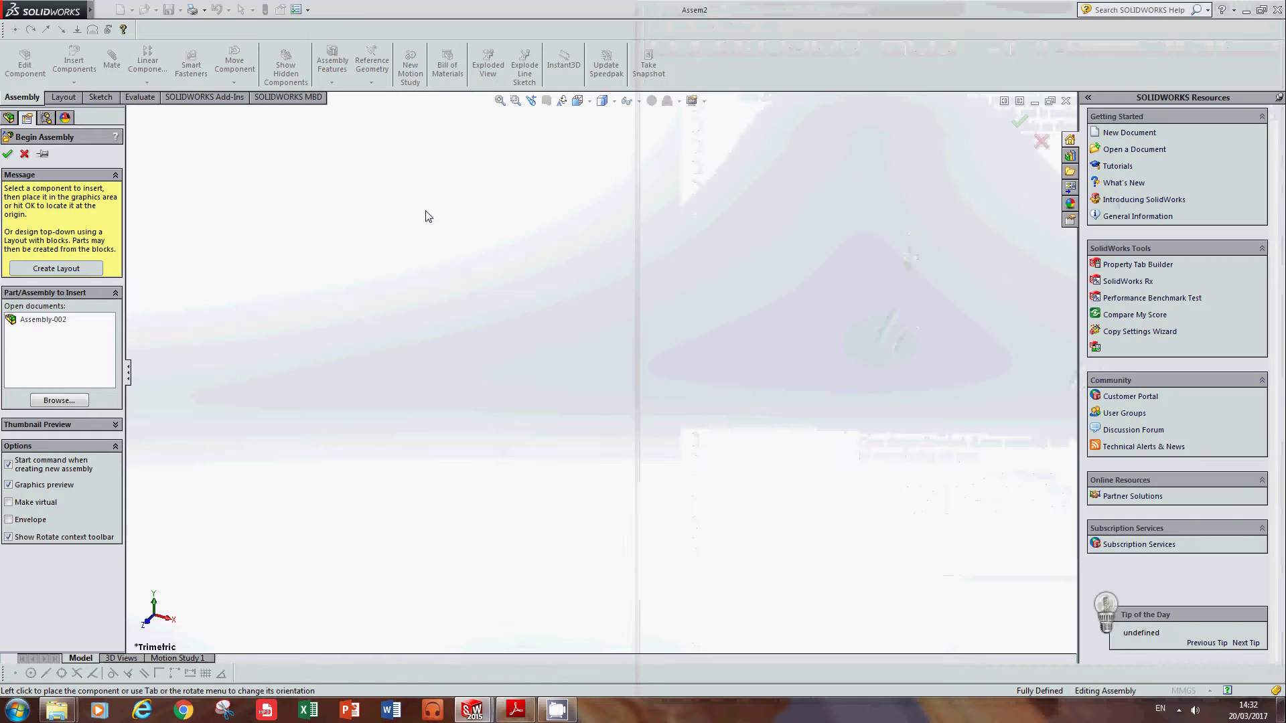
- Insert the bracket, Part-001 from the For Video folder, at the assembly origin as the first, fixed component
{"action": "left_click", "coordinate": [40, 322]}
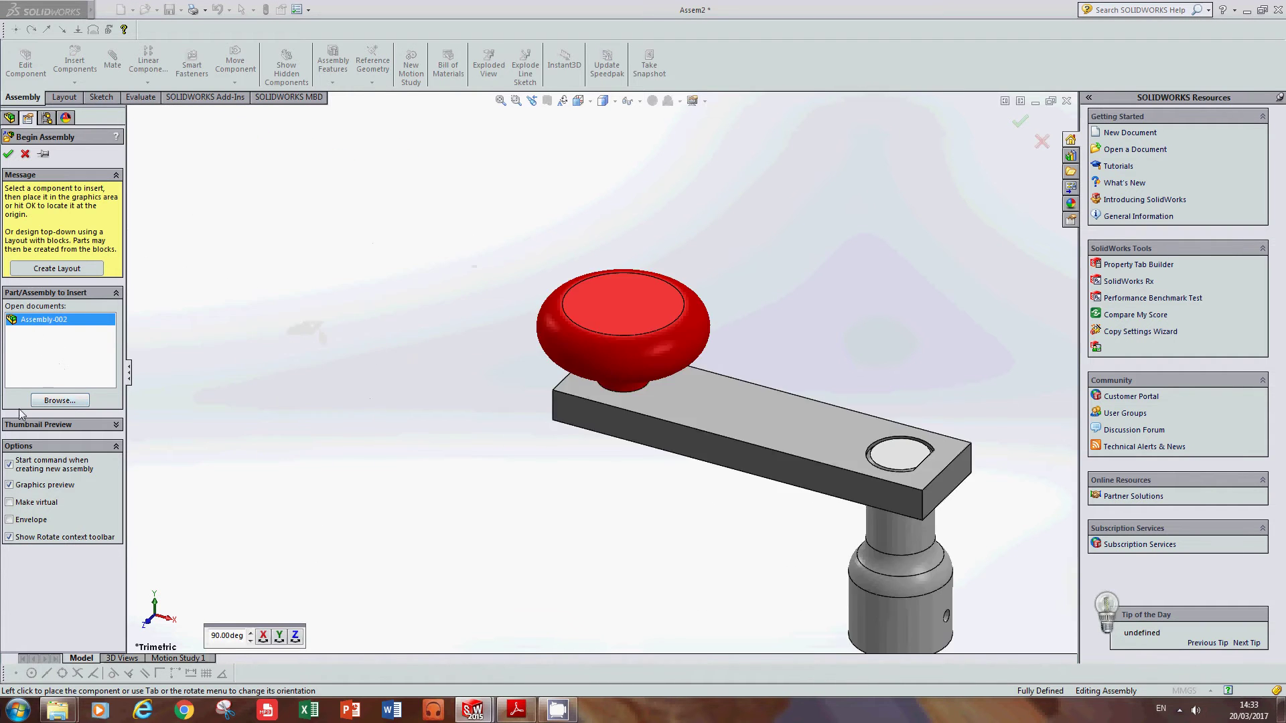
{"action": "left_click", "coordinate": [60, 400]}
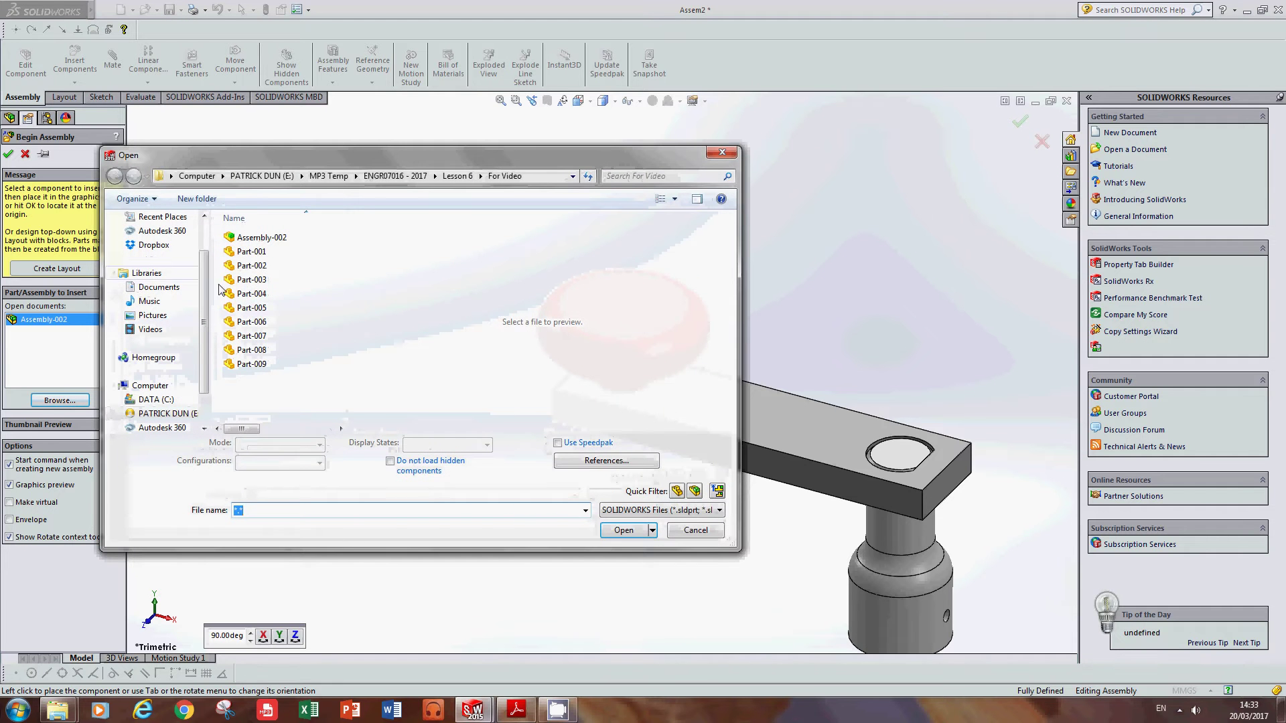
{"action": "left_click", "coordinate": [619, 522]}
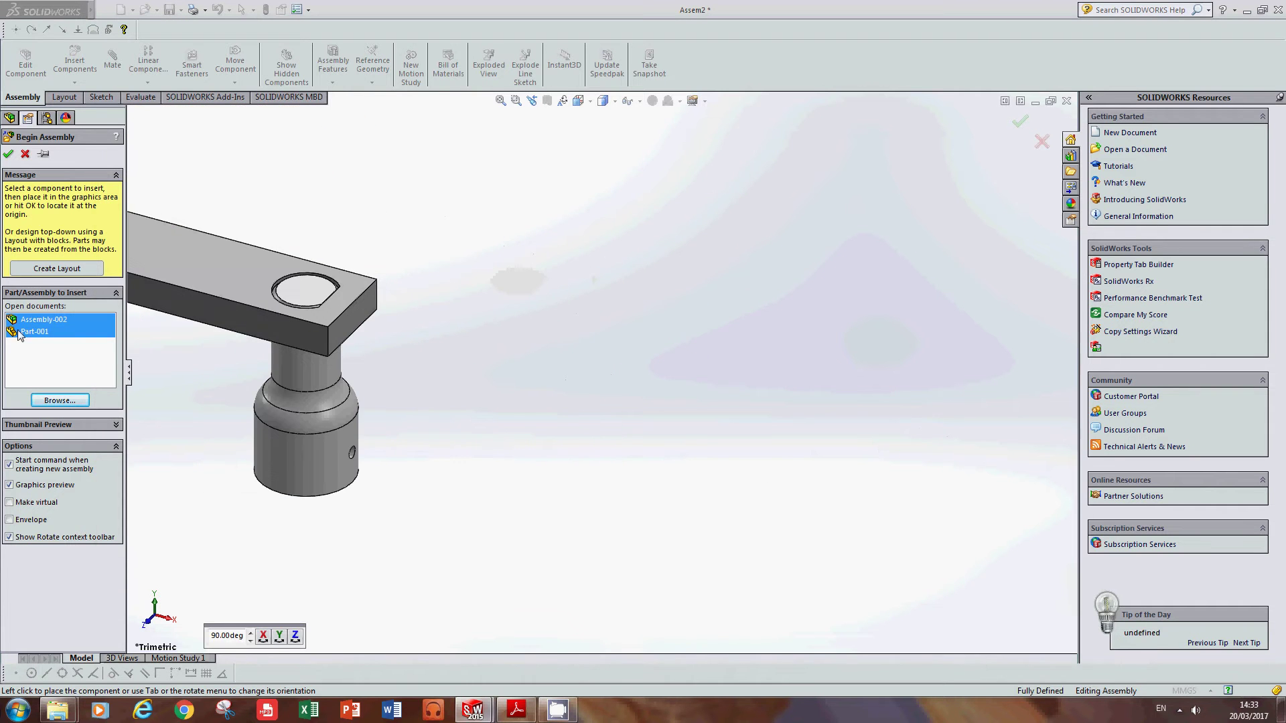
{"action": "left_click", "coordinate": [37, 332]}
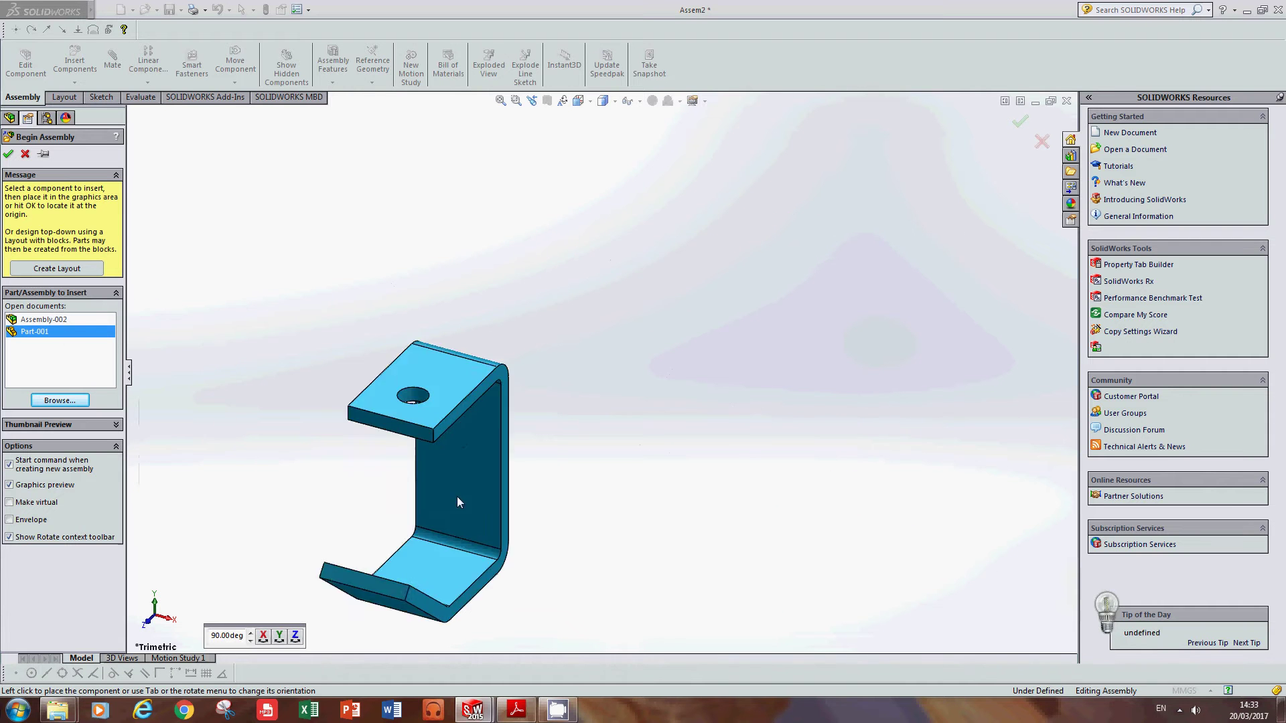
{"action": "left_click", "coordinate": [9, 155]}
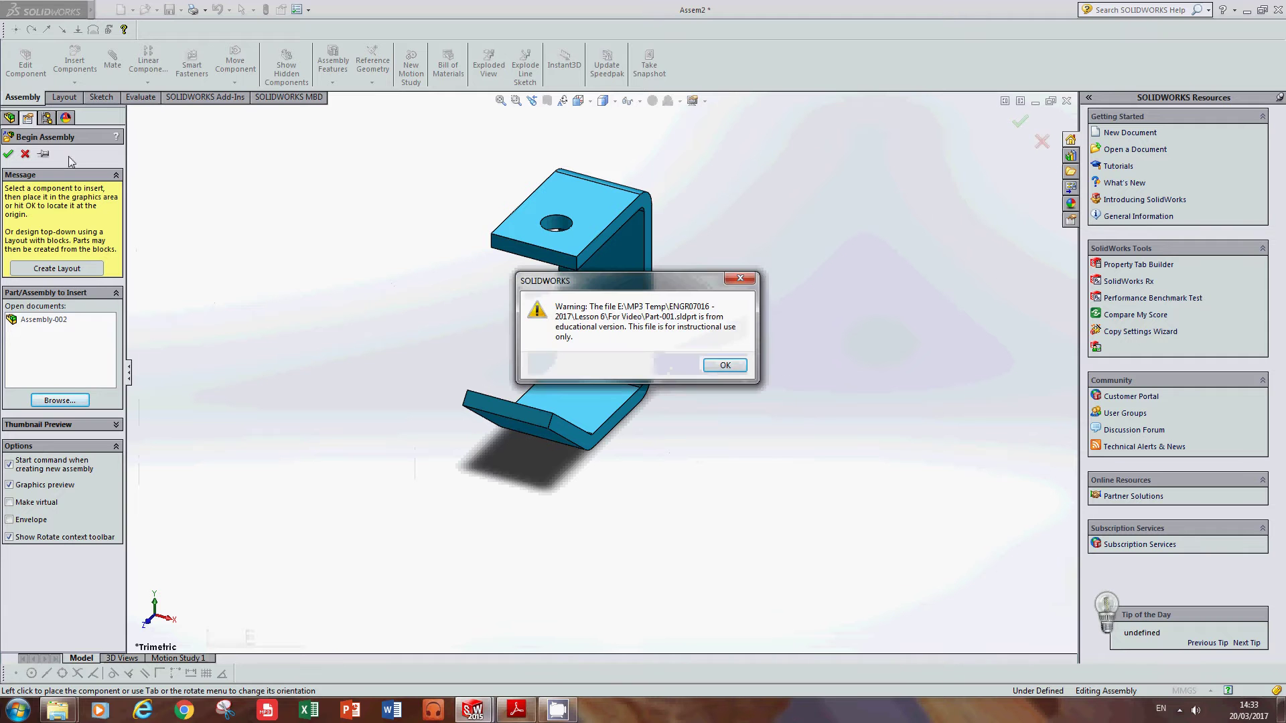
{"action": "left_click", "coordinate": [740, 370]}
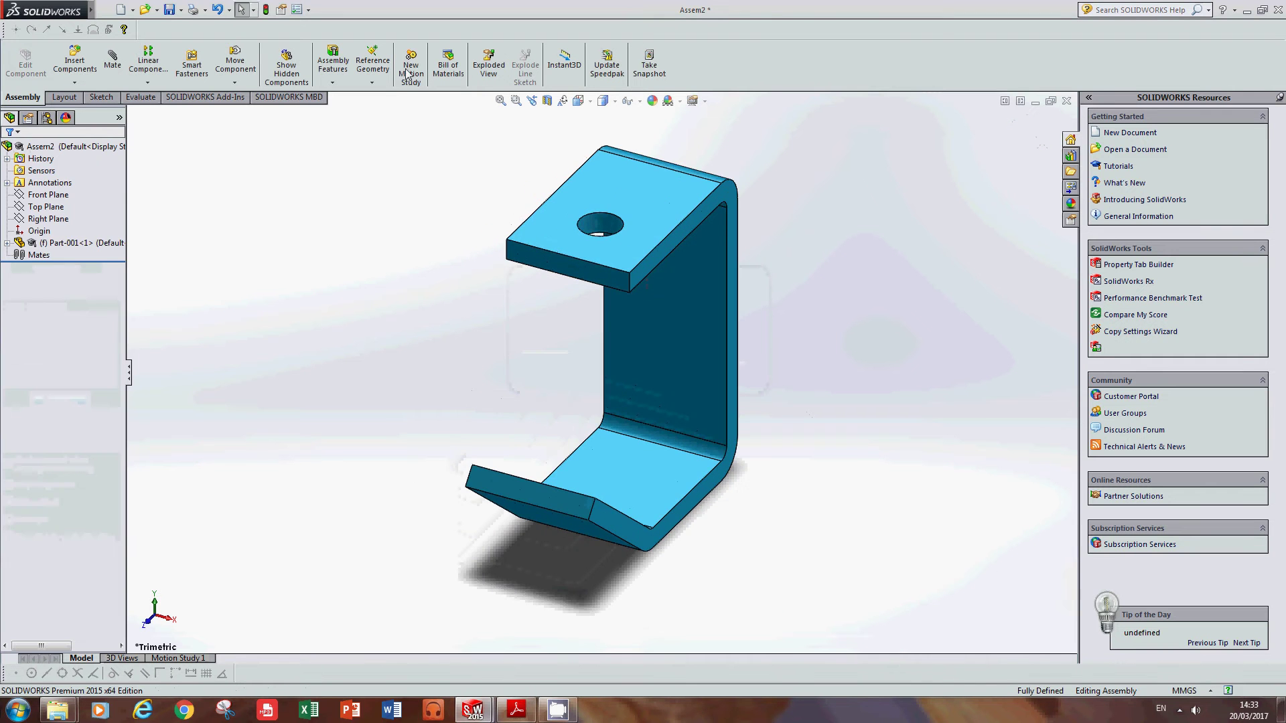
{"action": "middle_click_drag", "start_coordinate": [459, 295], "coordinate": [726, 253]}
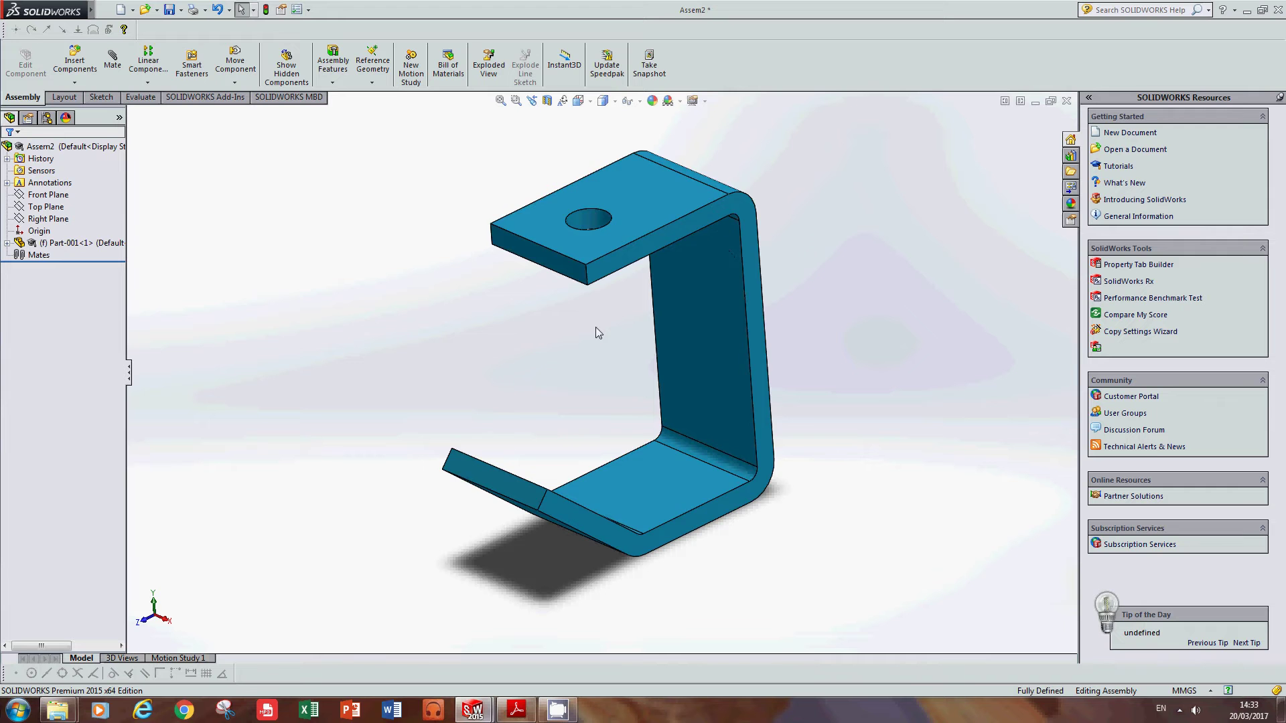
{"action": "middle_click_drag", "start_coordinate": [597, 330], "coordinate": [692, 235]}
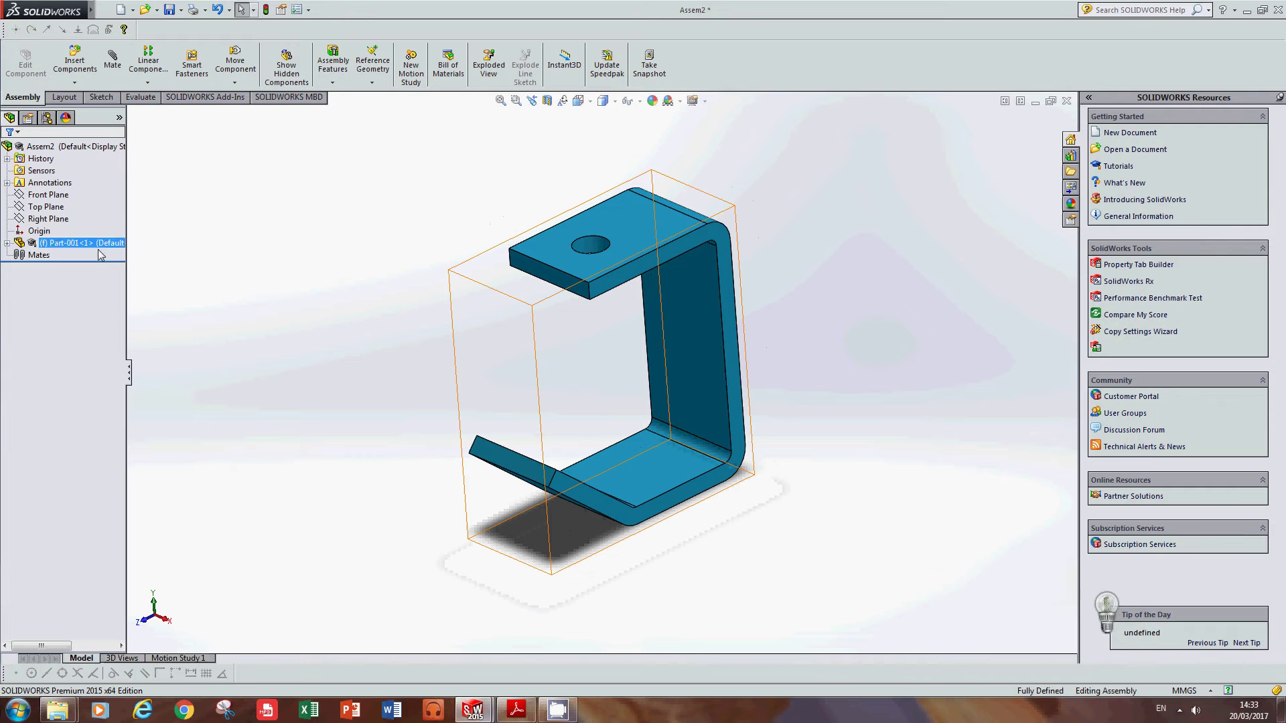
{"action": "left_click", "coordinate": [54, 255]}
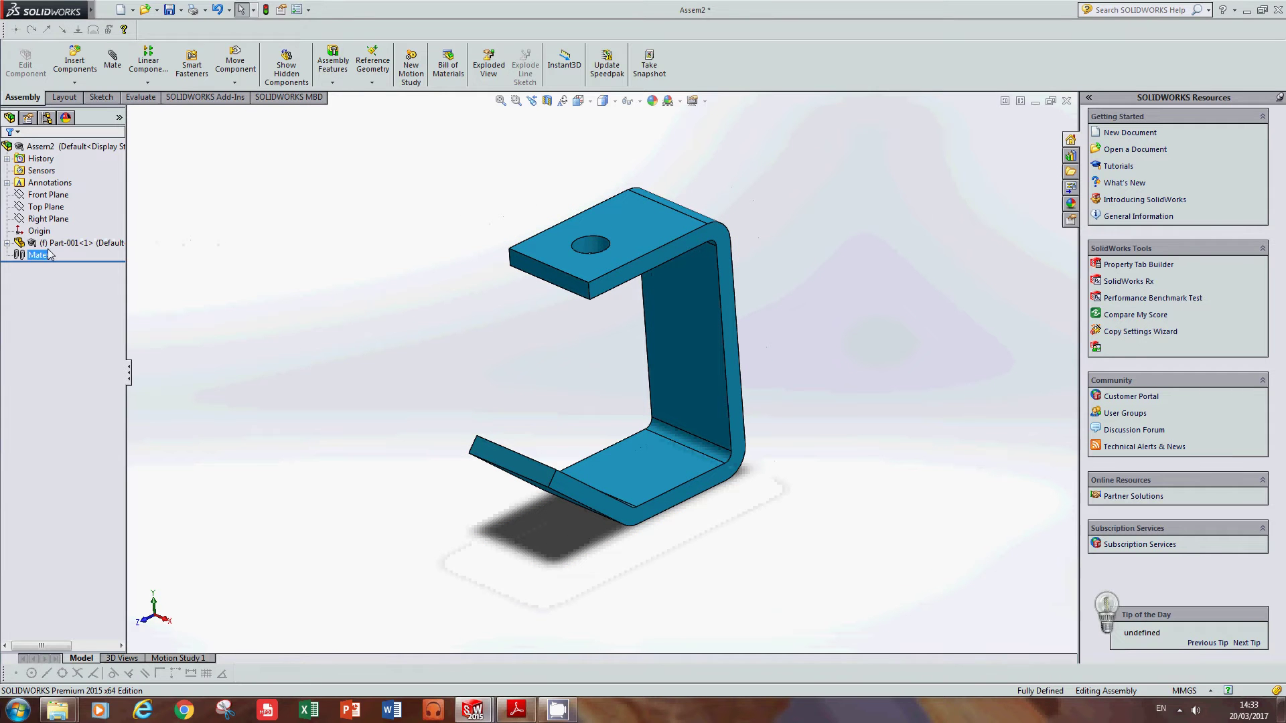
{"action": "middle_click_drag", "start_coordinate": [297, 293], "coordinate": [327, 295]}
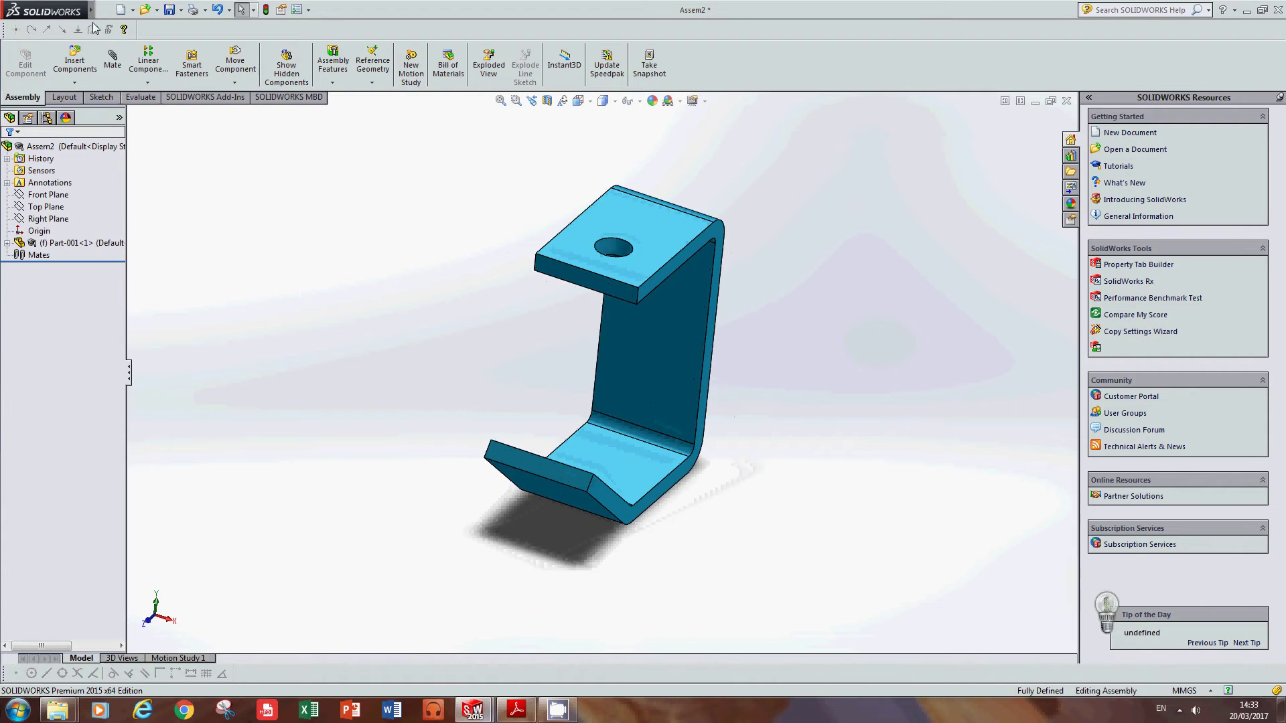
- Insert the male yoke, Part-002 from the For Video folder, and place it beside the bracket's open side
{"action": "left_click", "coordinate": [77, 61]}
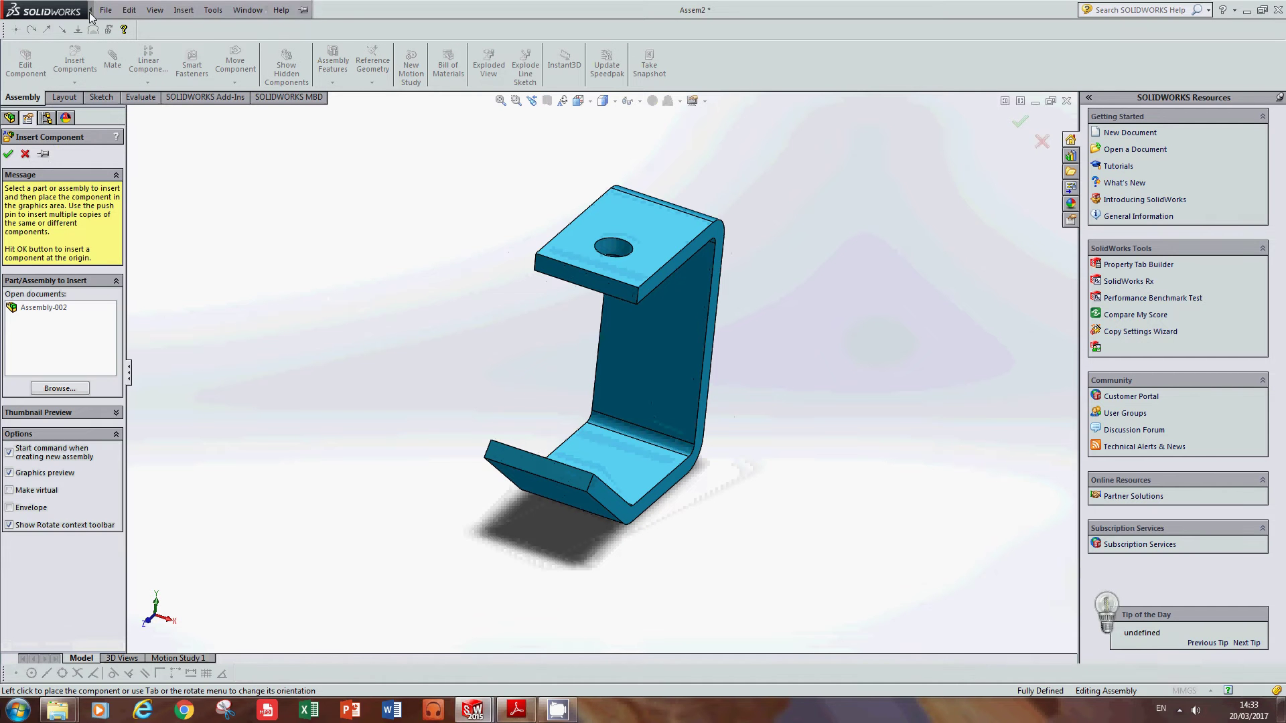
{"action": "left_click", "coordinate": [59, 389]}
{"action": "left_click", "coordinate": [252, 265]}
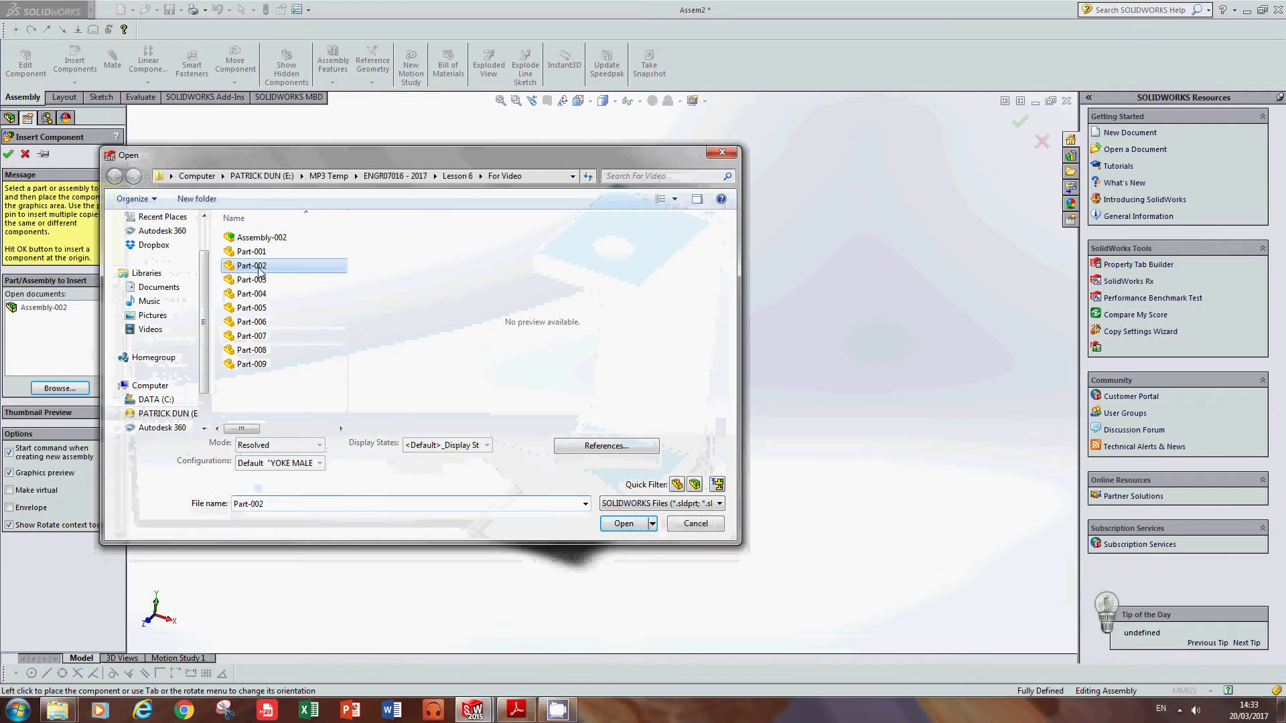
{"action": "left_click", "coordinate": [624, 523]}
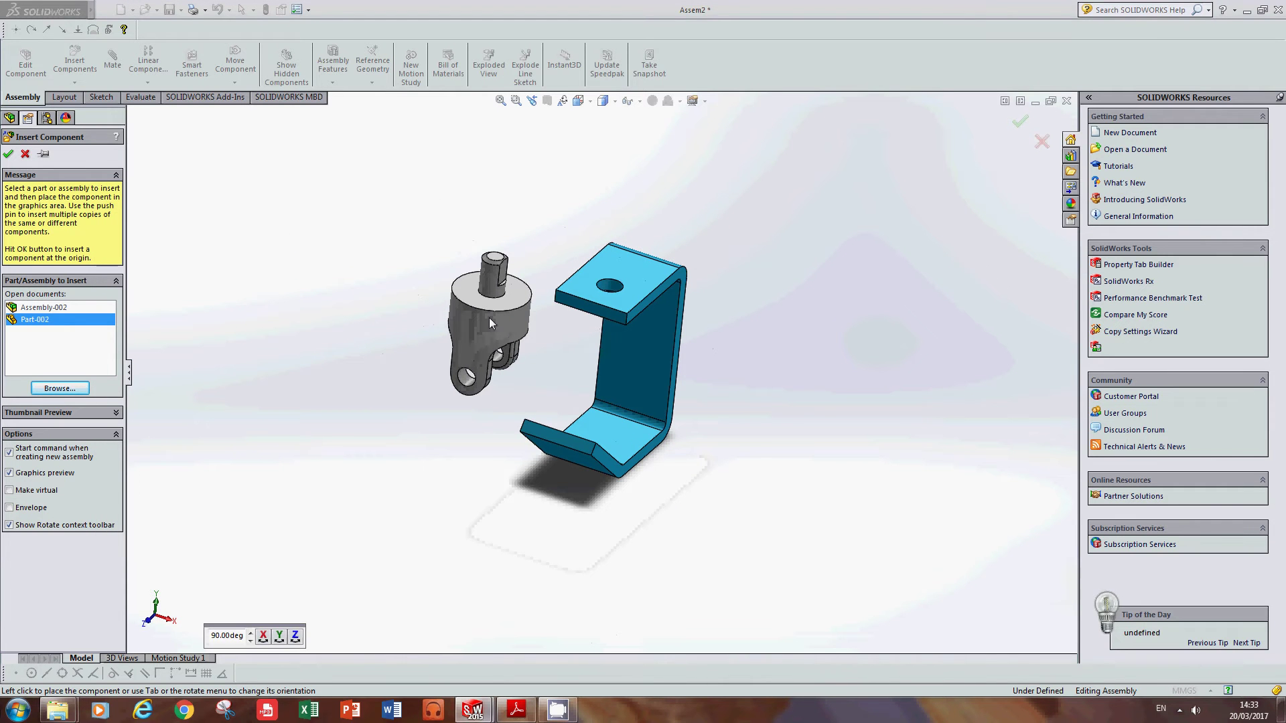
{"action": "left_click", "coordinate": [489, 317]}
{"action": "left_click", "coordinate": [724, 365]}
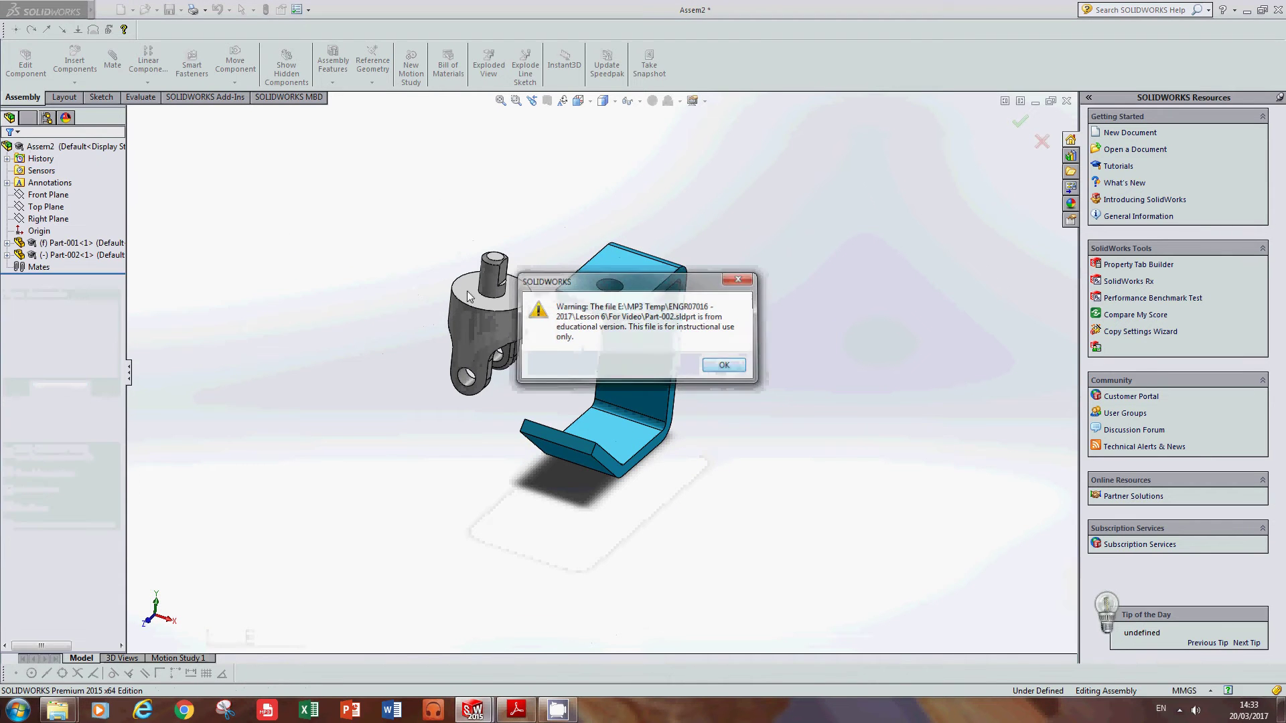
- Add a concentric mate between the cylindrical face of the male yoke's shaft and the hole in the bracket's upper flange
{"action": "scroll", "coordinate": [560, 336], "scroll_direction": "down", "scroll_amount": 5}
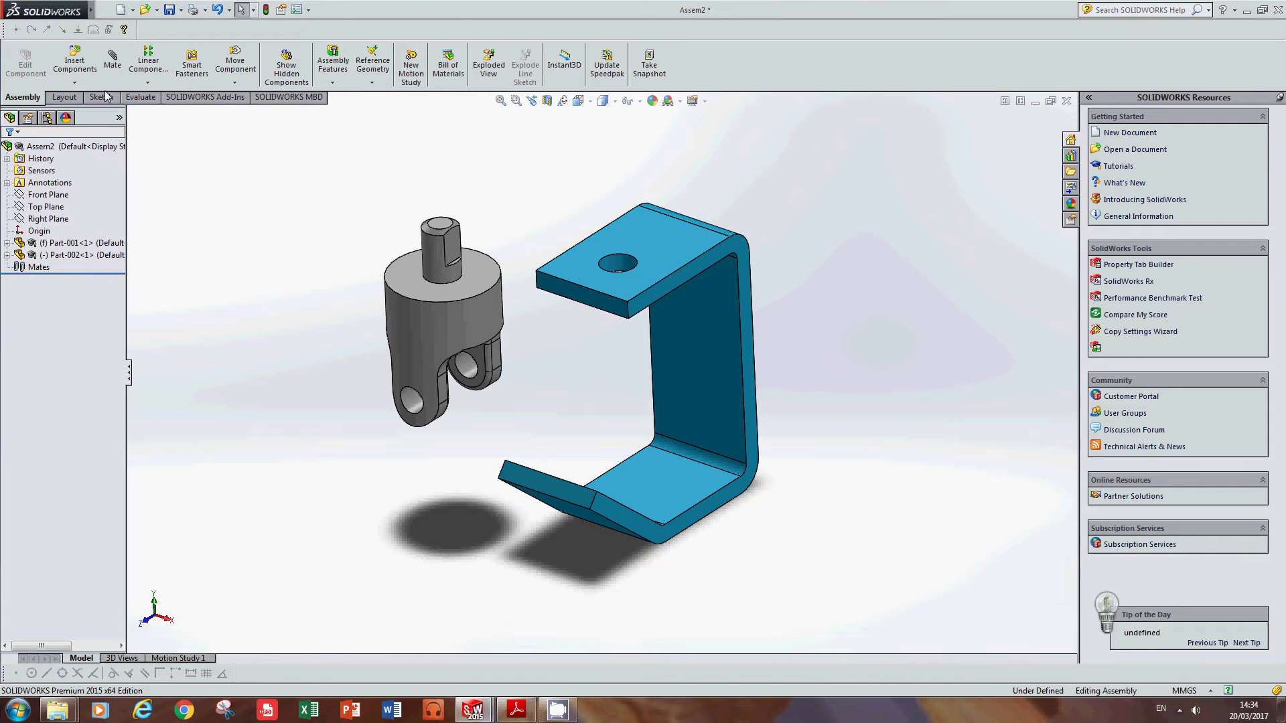
{"action": "left_click", "coordinate": [112, 57]}
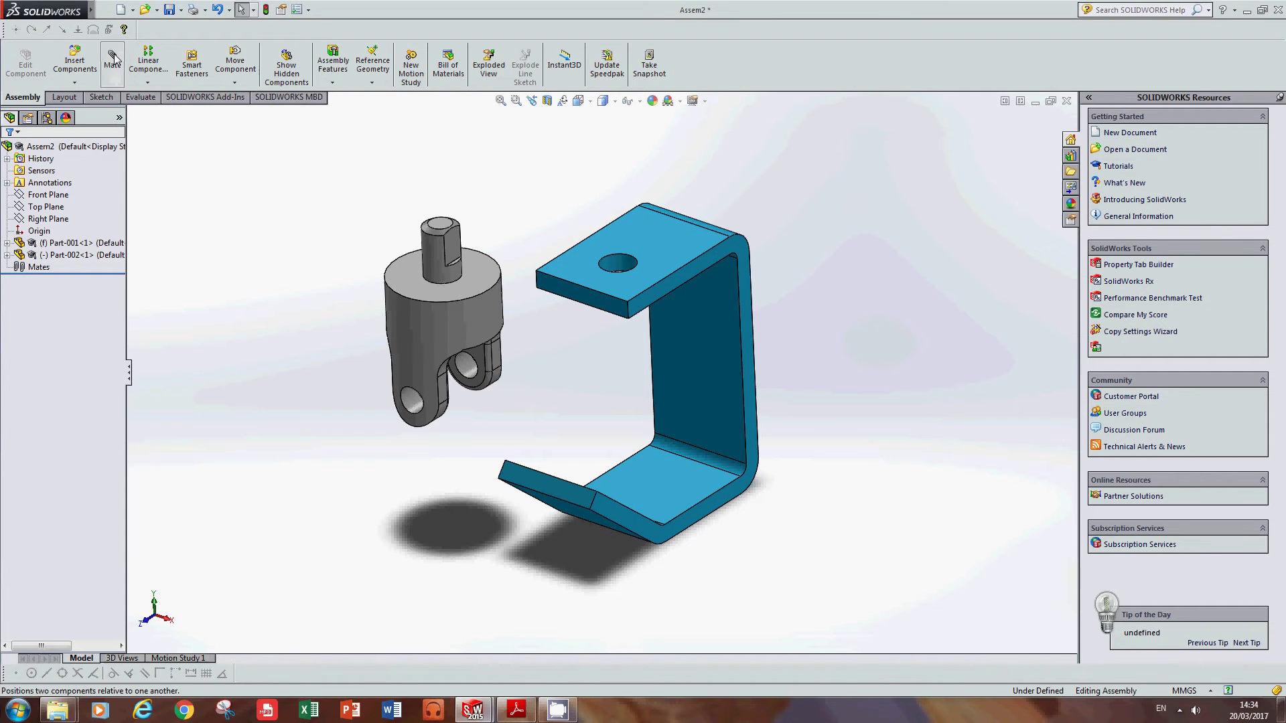
{"action": "left_click", "coordinate": [430, 255]}
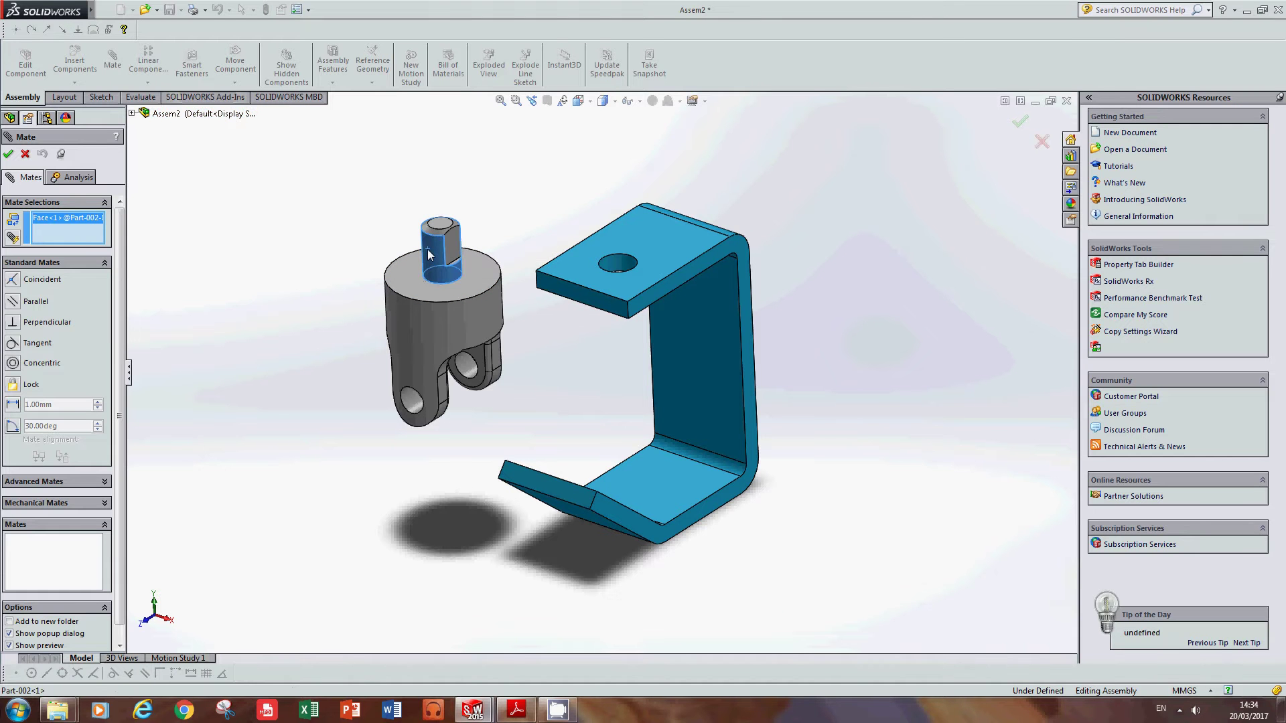
{"action": "scroll", "coordinate": [663, 255], "scroll_direction": "down", "scroll_amount": 3}
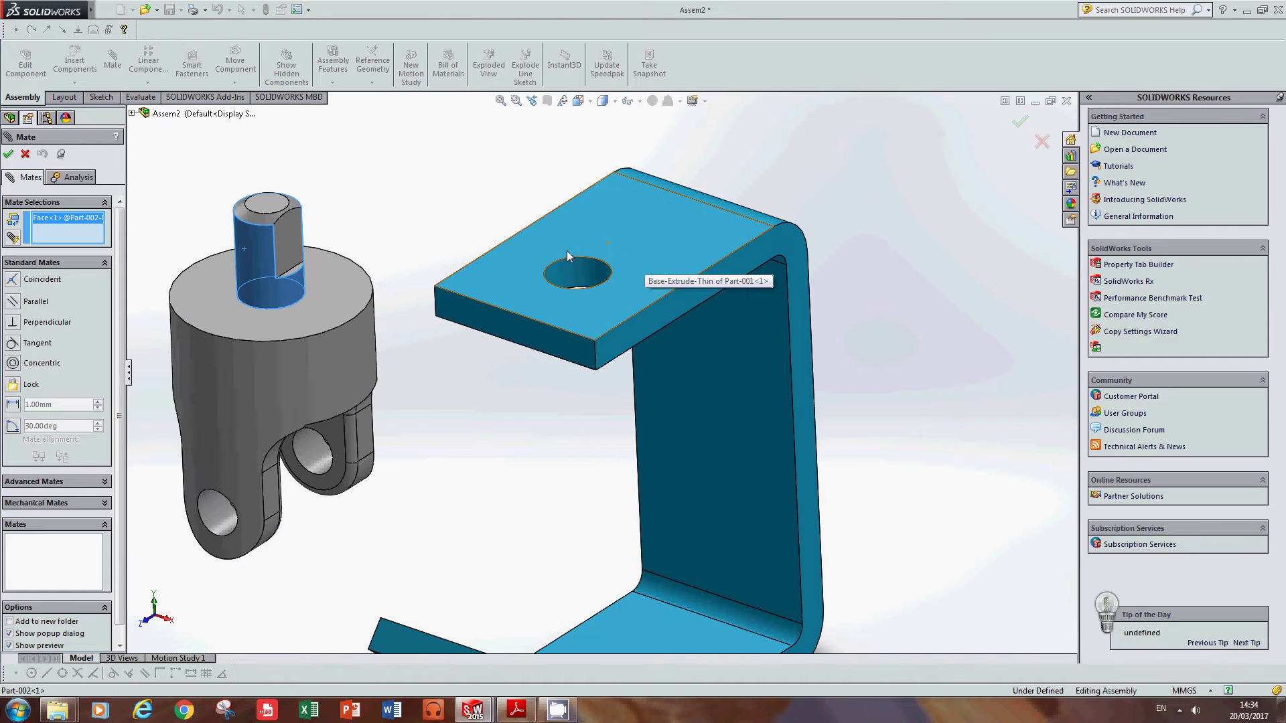
{"action": "scroll", "coordinate": [582, 278], "scroll_direction": "down", "scroll_amount": 2}
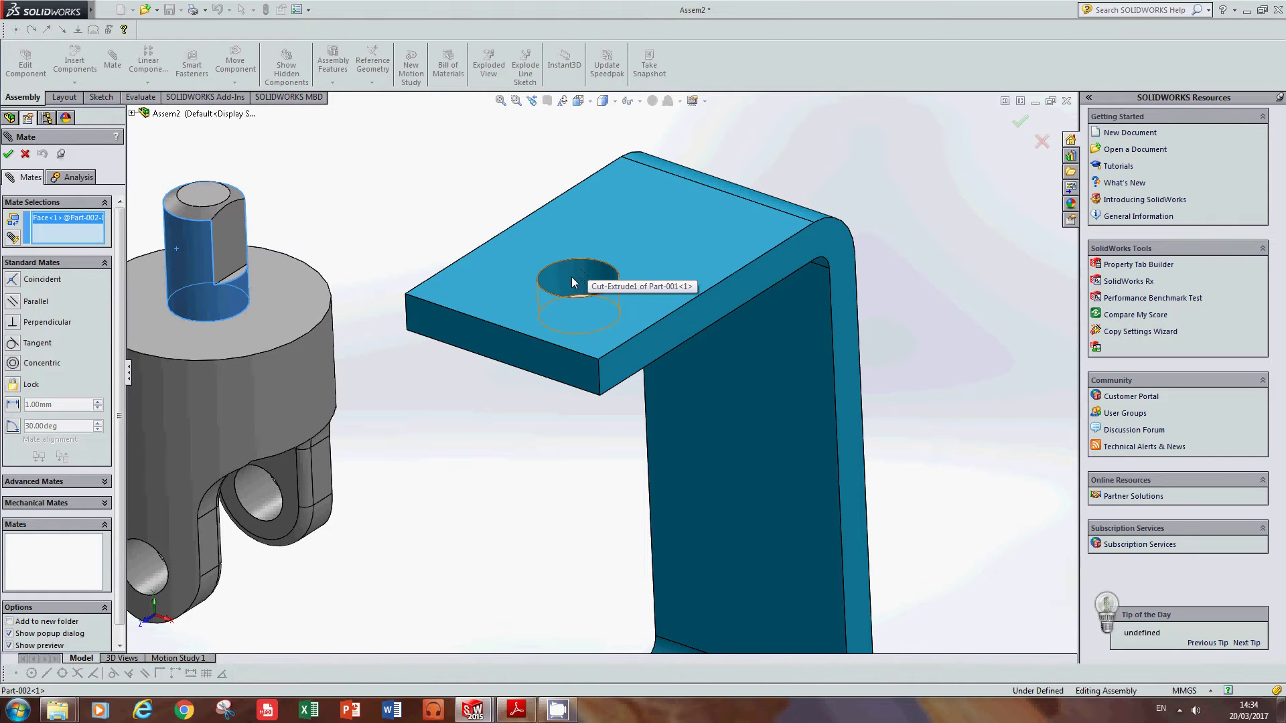
{"action": "left_click", "coordinate": [573, 284]}
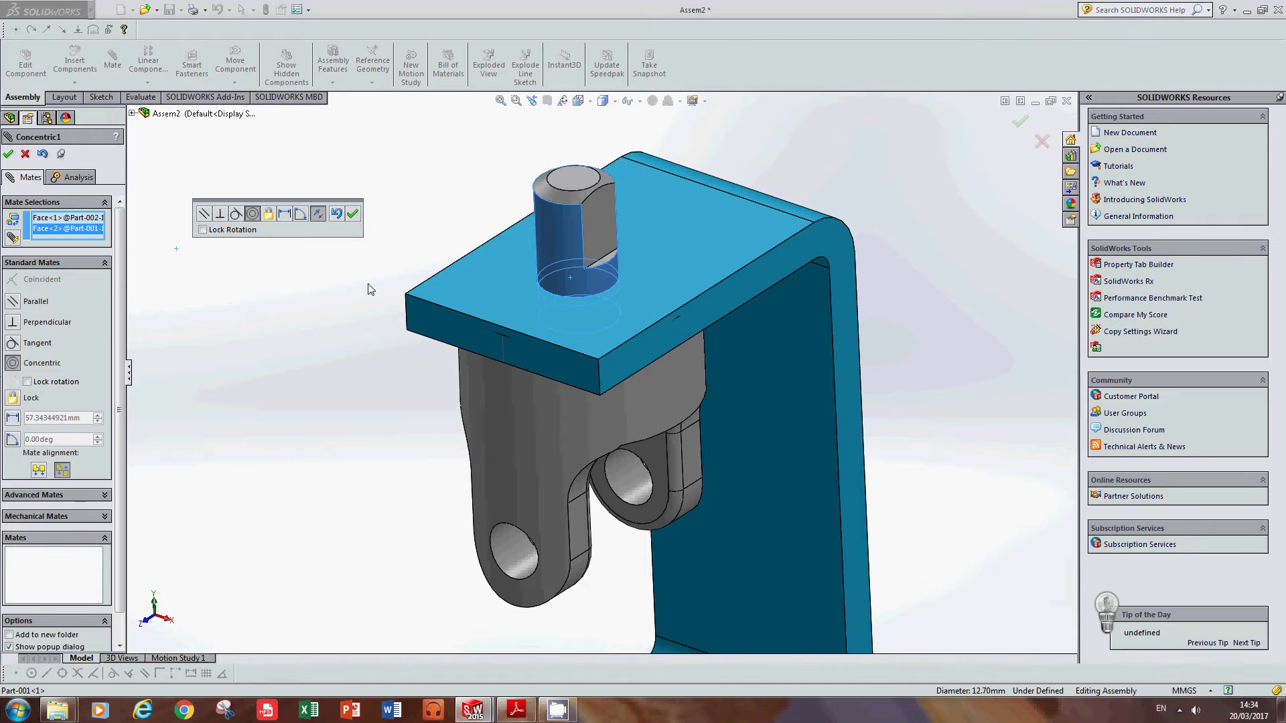
{"action": "left_click", "coordinate": [353, 214]}
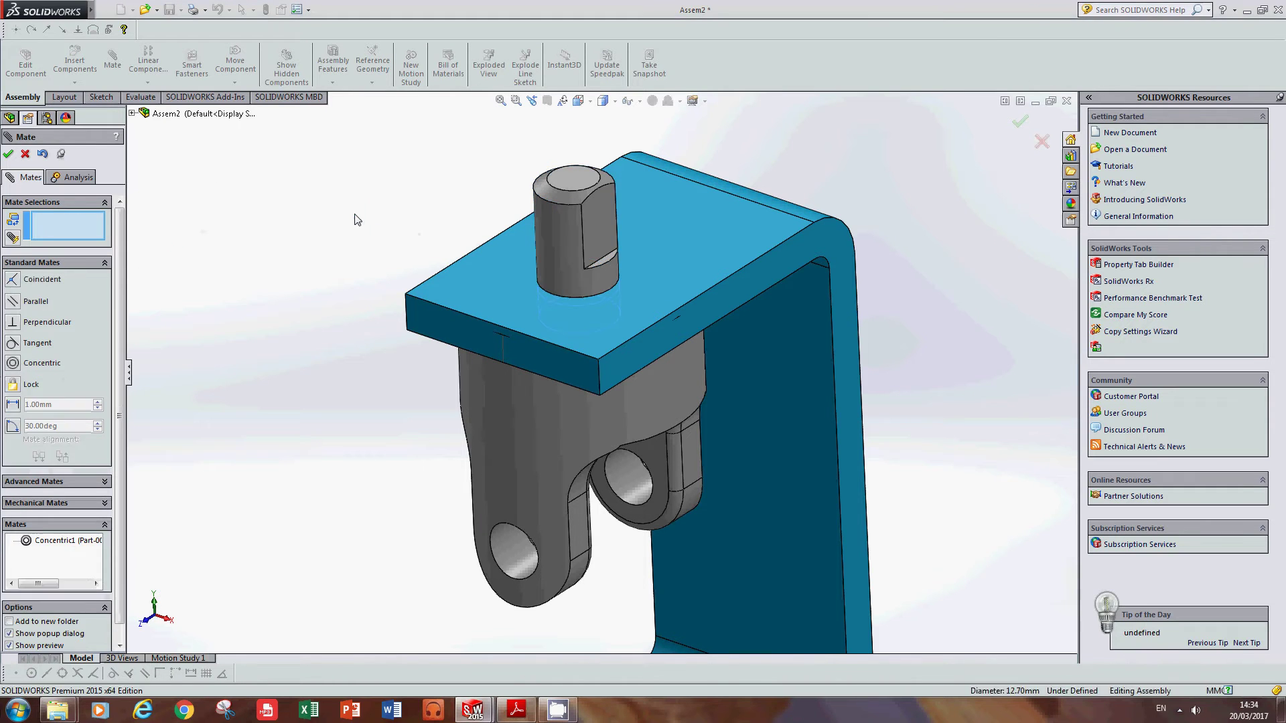
- Slide the male yoke along the hole axis until its shoulder sits clear below the bracket's upper flange, leaving no face selected for mating
{"action": "scroll", "coordinate": [617, 458], "scroll_direction": "up", "scroll_amount": 1}
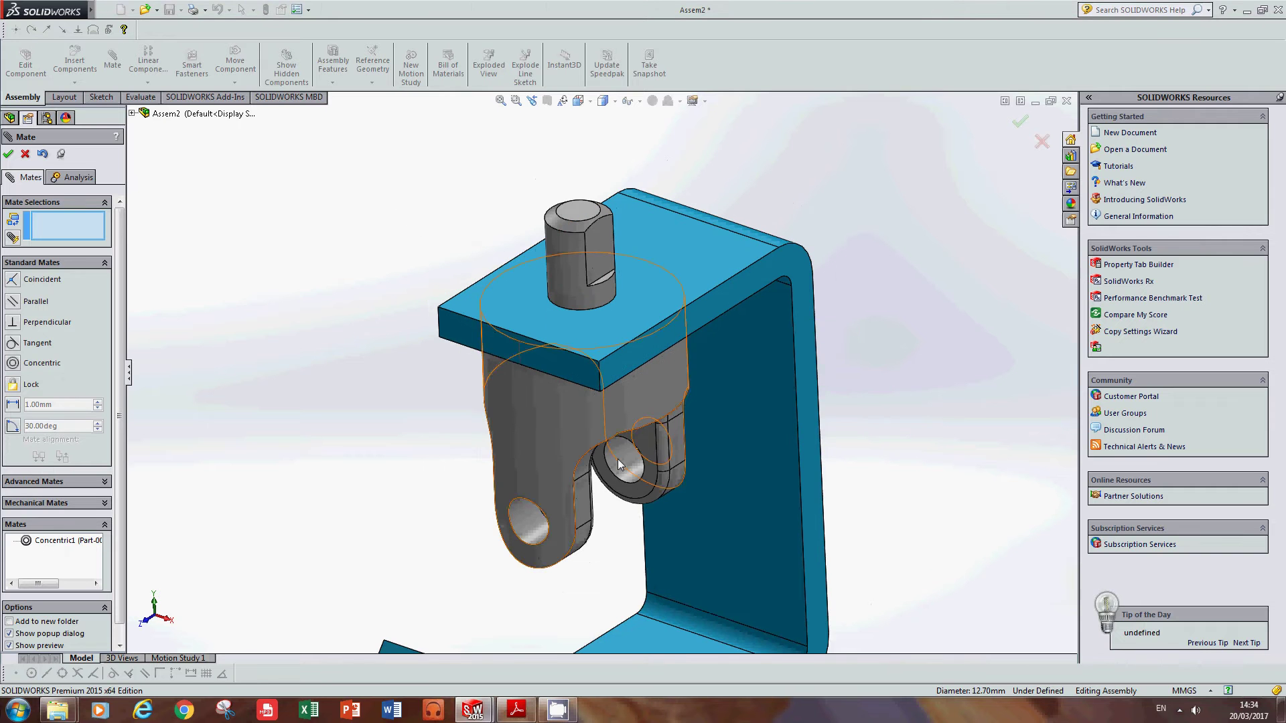
{"action": "middle_click_drag", "start_coordinate": [536, 429], "coordinate": [511, 362]}
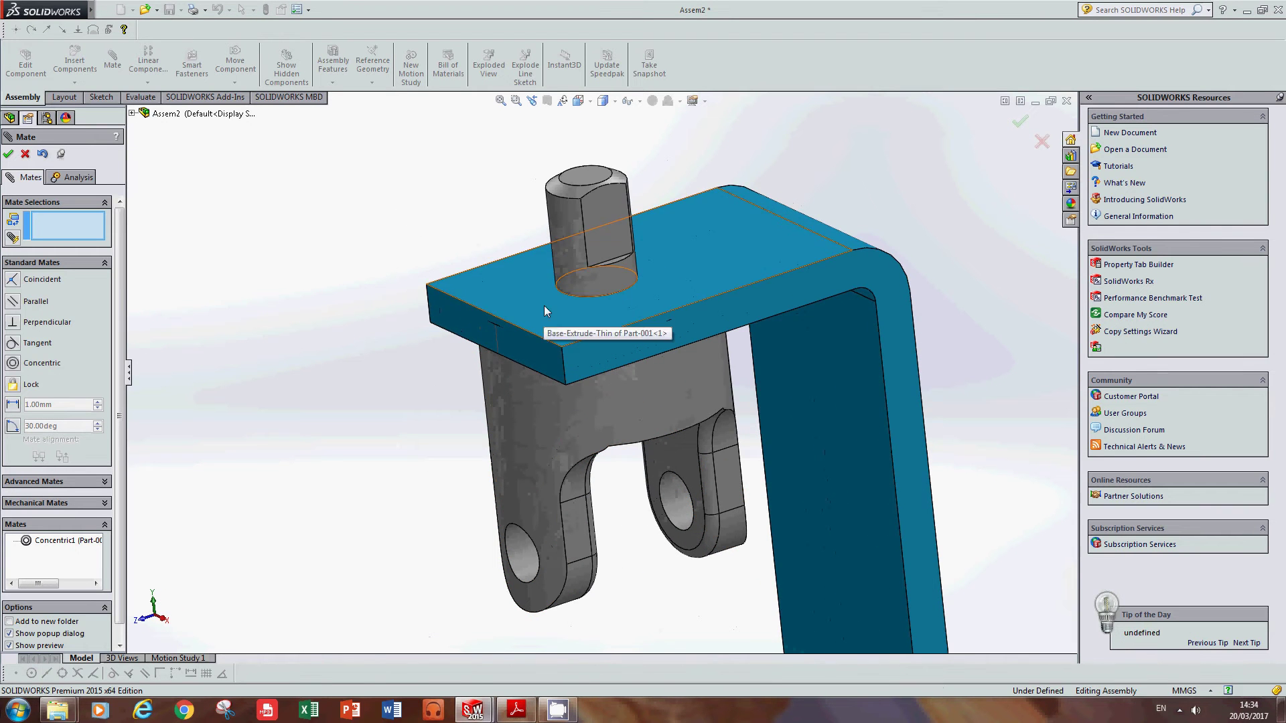
{"action": "mouse_move", "coordinate": [536, 313]}
{"action": "middle_mouse_down"}
{"action": "mouse_move", "coordinate": [571, 303]}
{"action": "mouse_move", "coordinate": [553, 312]}
{"action": "middle_mouse_up"}
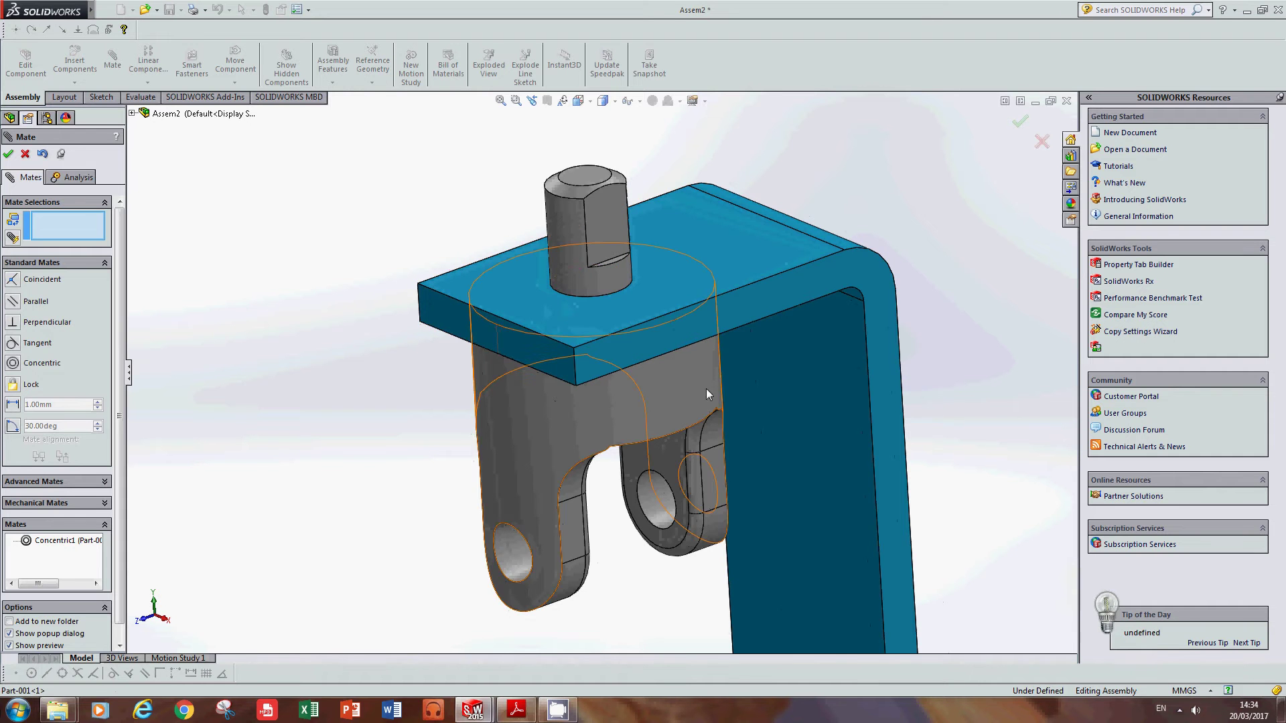
{"action": "middle_click_drag", "start_coordinate": [706, 388], "coordinate": [672, 258]}
{"action": "middle_click_drag", "start_coordinate": [564, 231], "coordinate": [525, 335]}
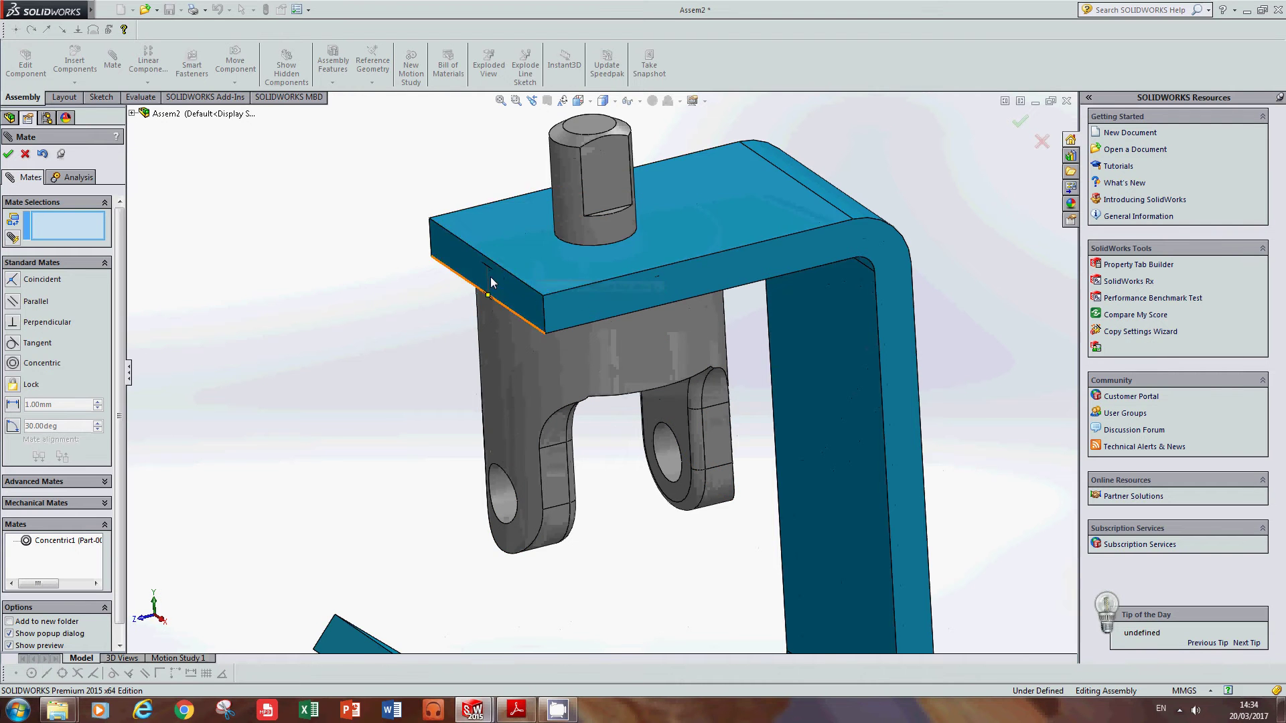
{"action": "middle_click_drag", "start_coordinate": [490, 282], "coordinate": [494, 274]}
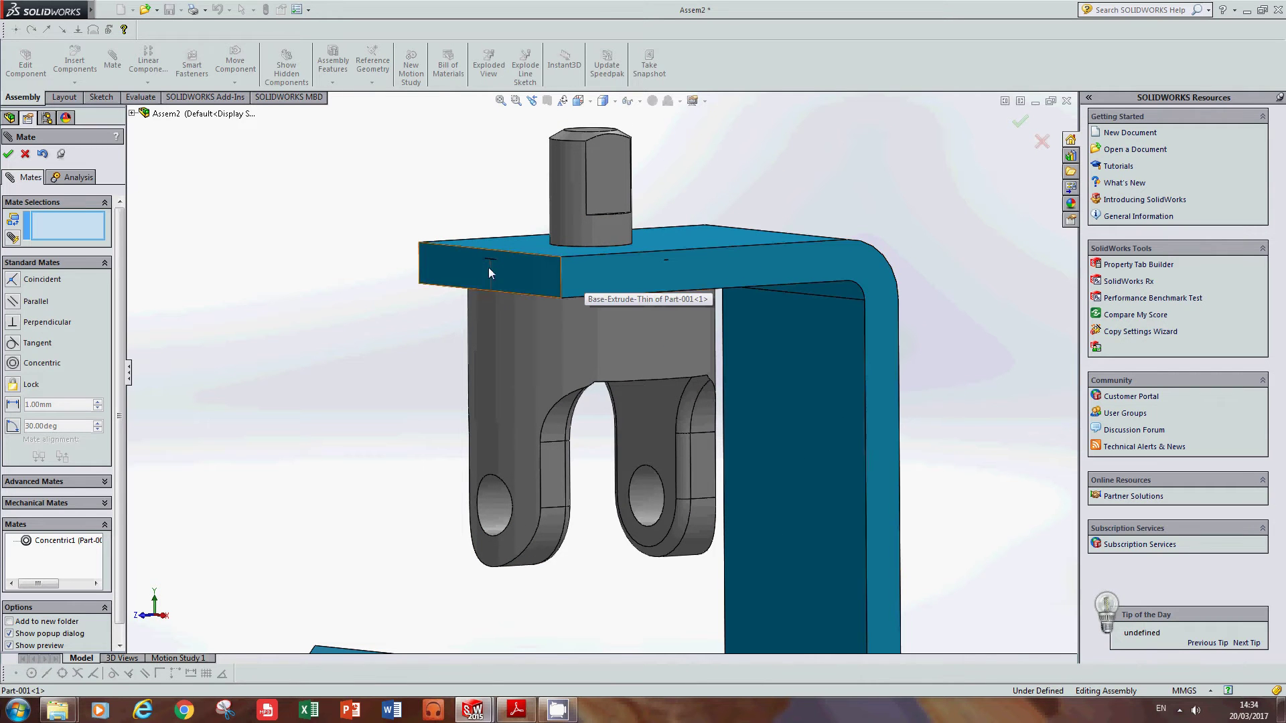
{"action": "middle_click_drag", "start_coordinate": [433, 207], "coordinate": [430, 253]}
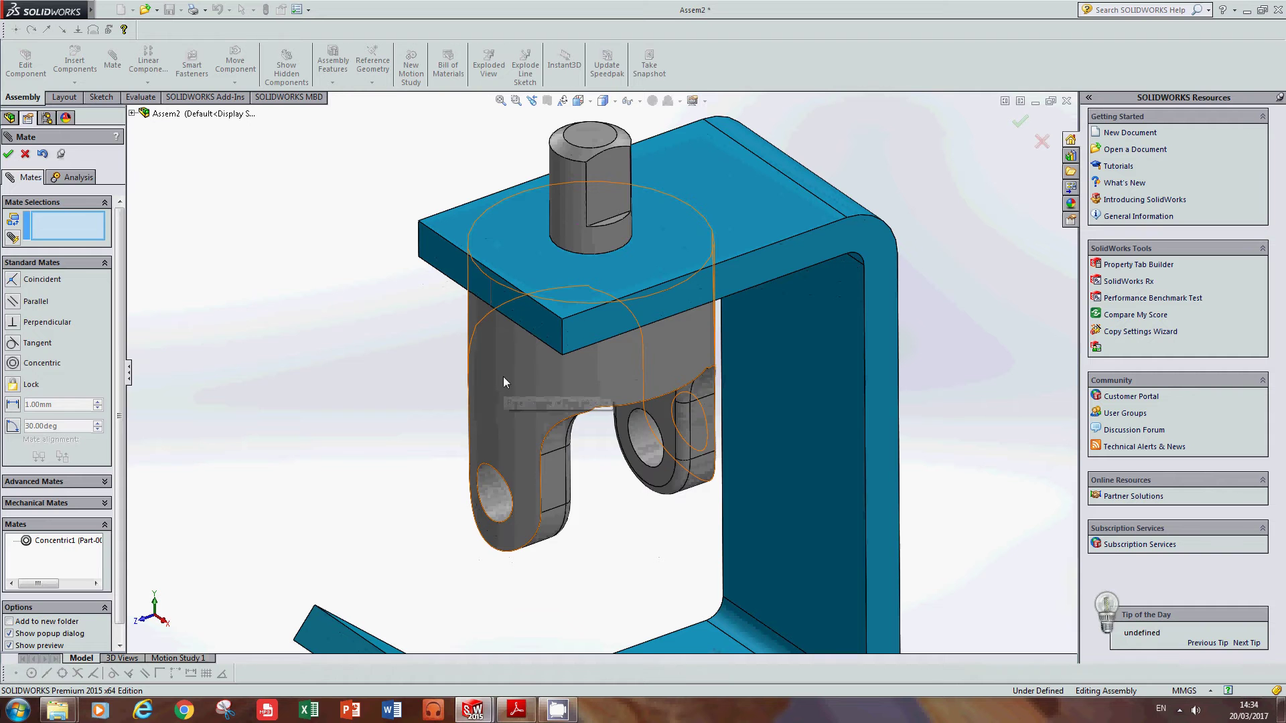
{"action": "left_click_drag", "start_coordinate": [500, 350], "coordinate": [501, 477]}
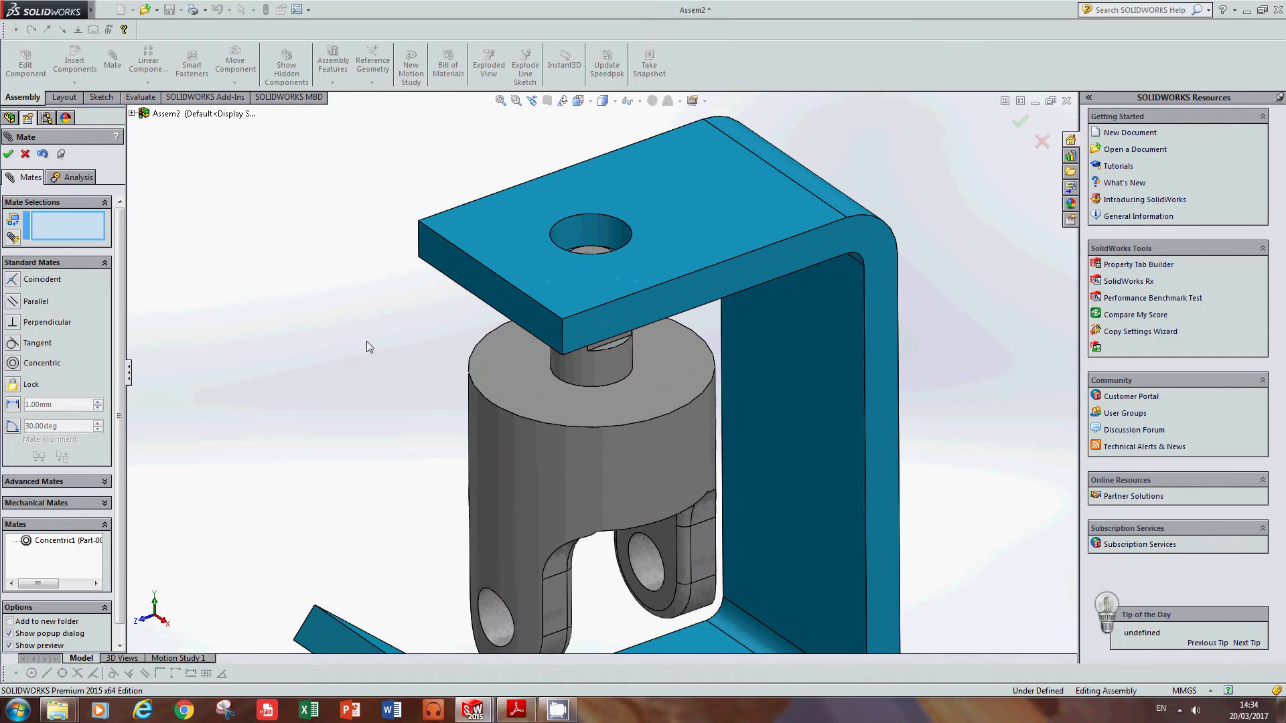
{"action": "left_click", "coordinate": [475, 412]}
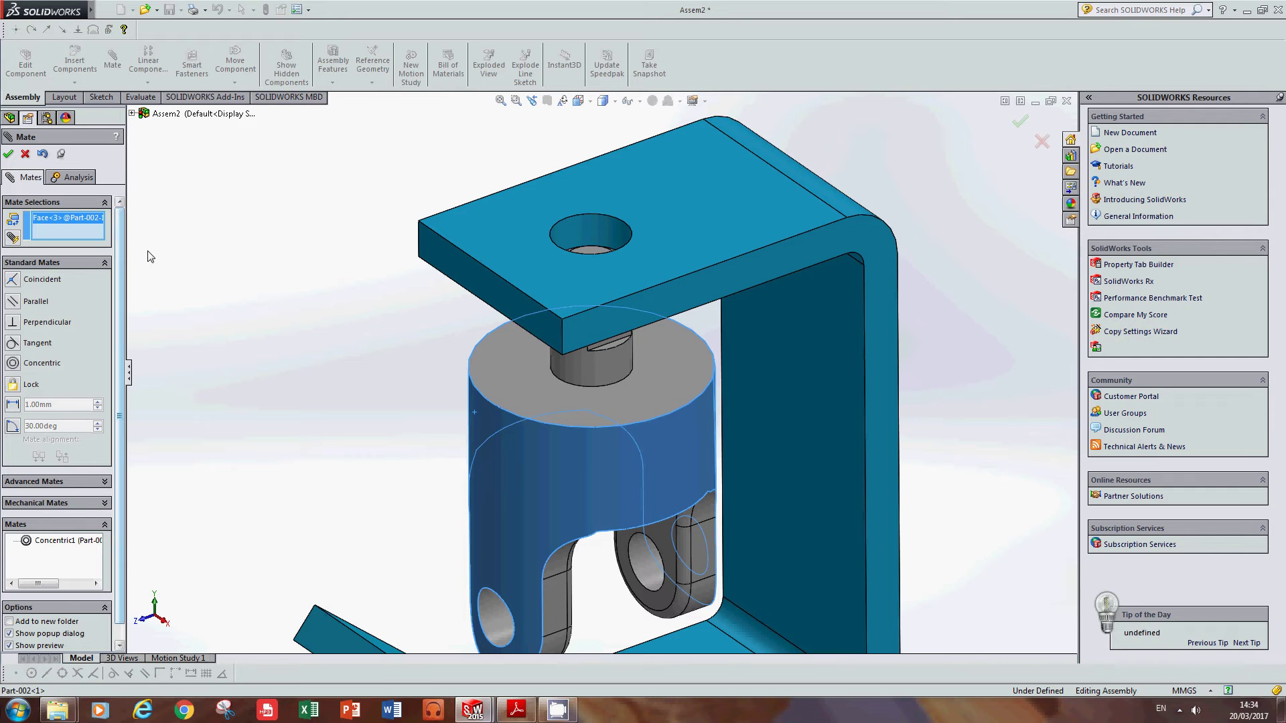
{"action": "mouse_move", "coordinate": [504, 472]}
{"action": "left_mouse_down"}
{"action": "mouse_move", "coordinate": [515, 379]}
{"action": "mouse_move", "coordinate": [516, 455]}
{"action": "left_mouse_up"}
{"action": "left_click", "coordinate": [563, 508]}
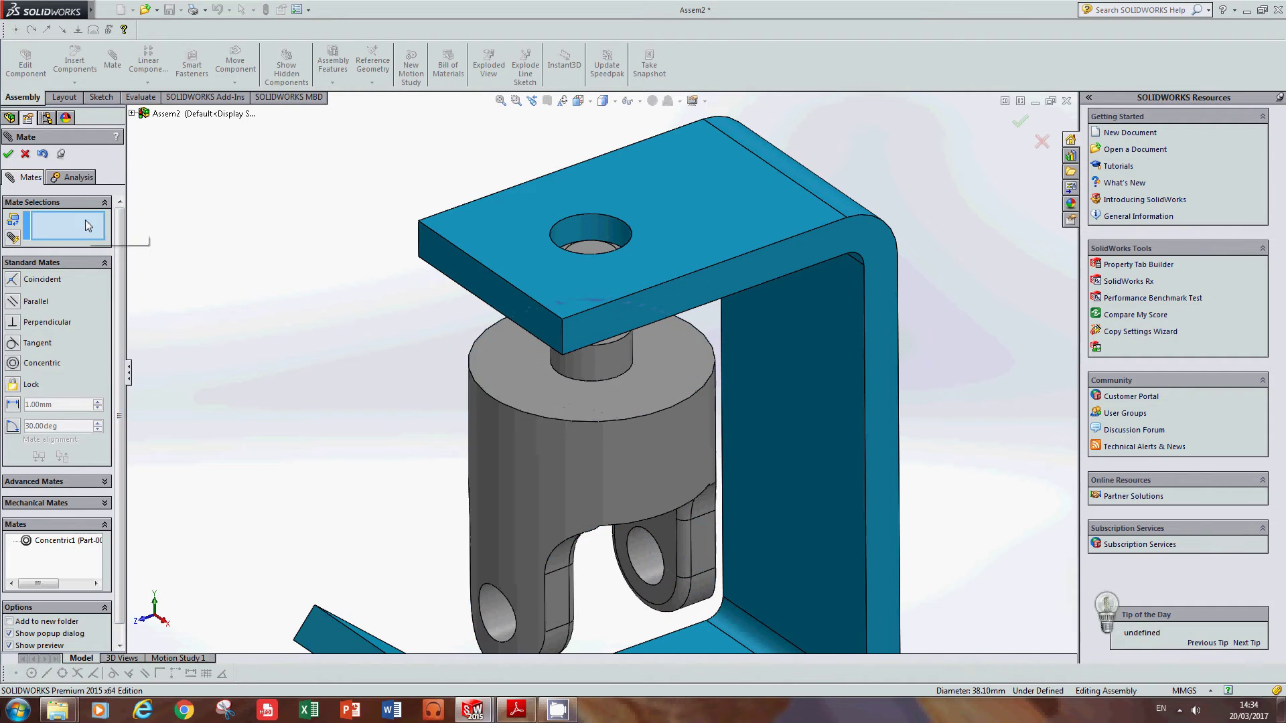
{"action": "mouse_move", "coordinate": [541, 485]}
{"action": "left_mouse_down"}
{"action": "mouse_move", "coordinate": [537, 396]}
{"action": "mouse_move", "coordinate": [541, 461]}
{"action": "left_mouse_up"}
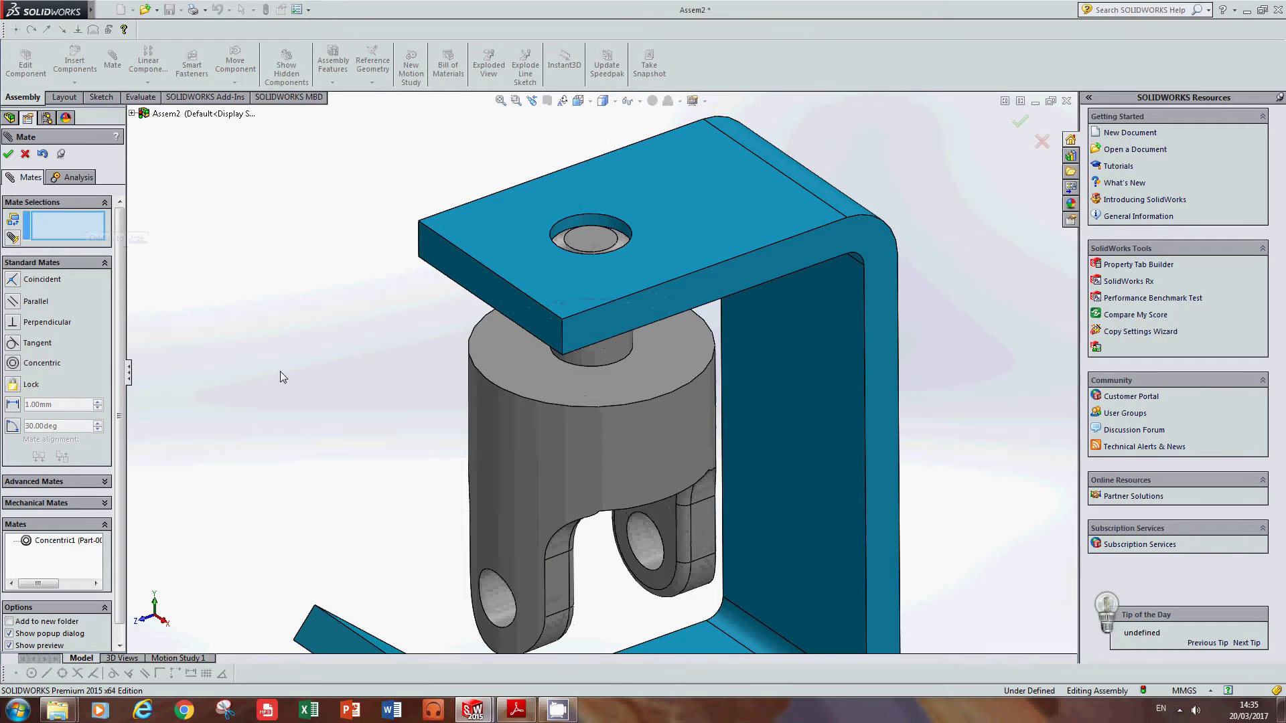
- Add a coincident mate between the male yoke's shoulder face and the underside of the bracket's upper flange, and finish mating
{"action": "left_click", "coordinate": [538, 367]}
{"action": "middle_click_drag", "start_coordinate": [427, 343], "coordinate": [422, 208]}
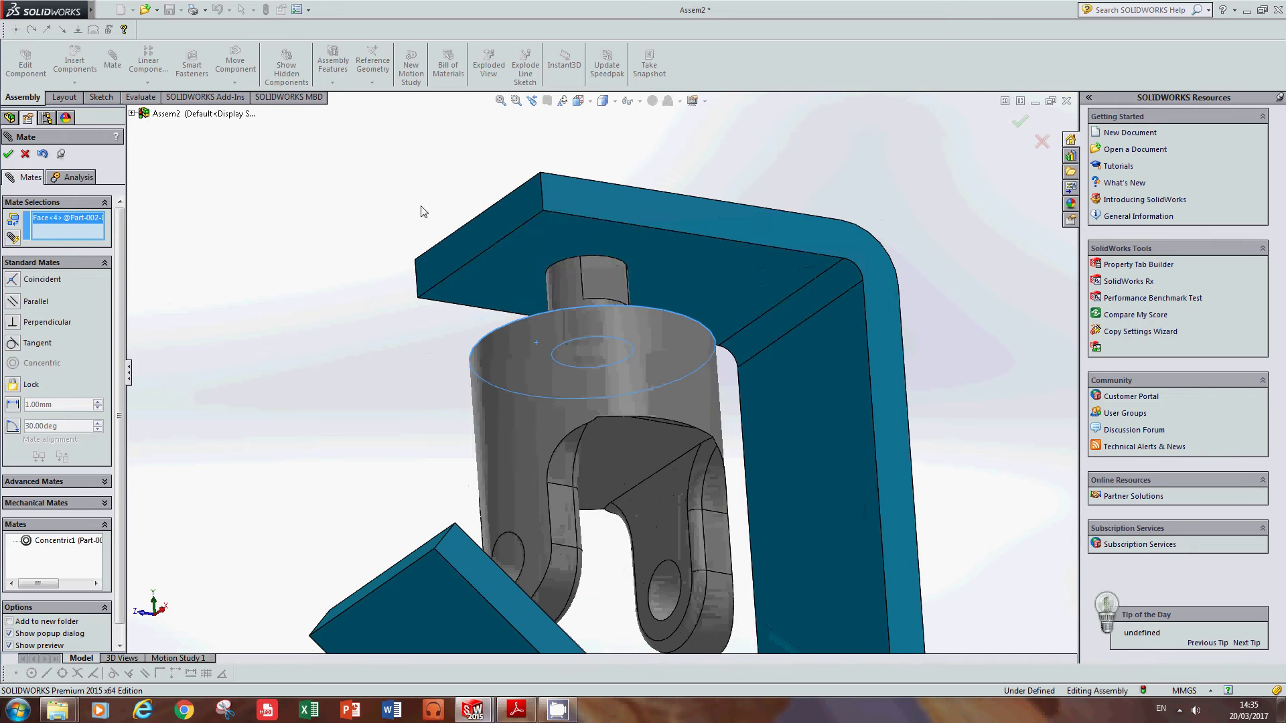
{"action": "left_click", "coordinate": [746, 271]}
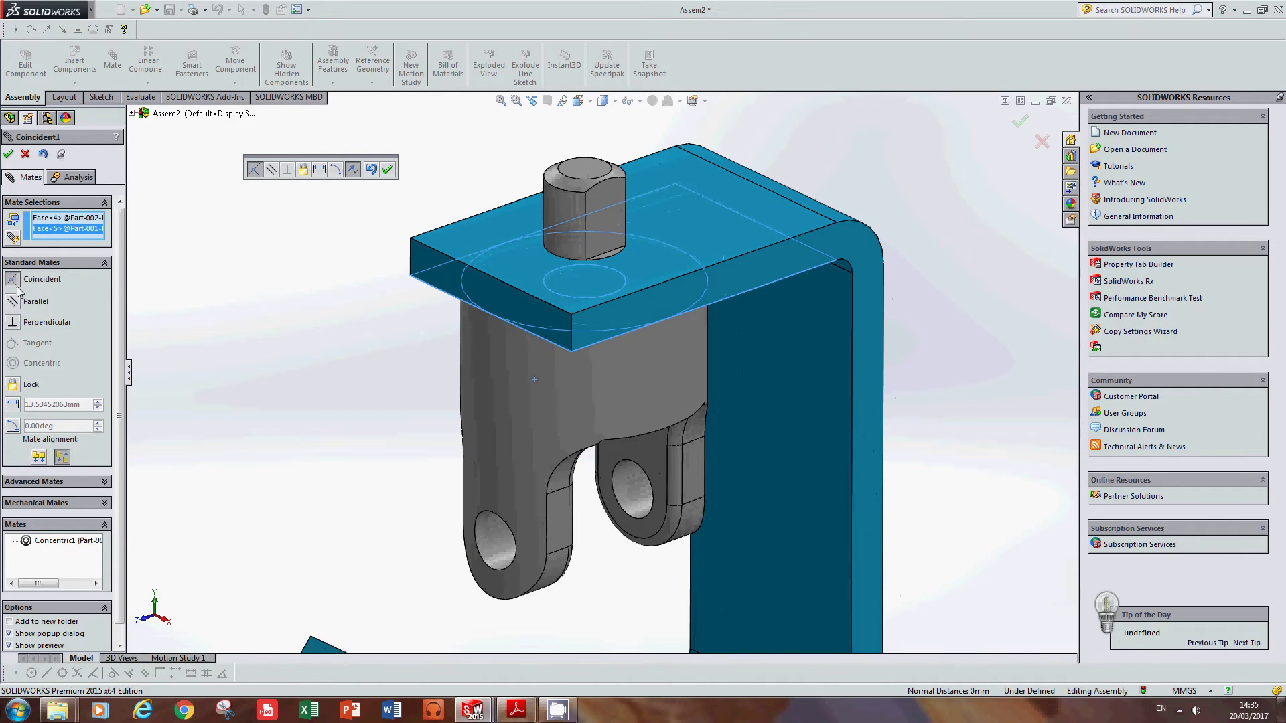
{"action": "left_click", "coordinate": [389, 170]}
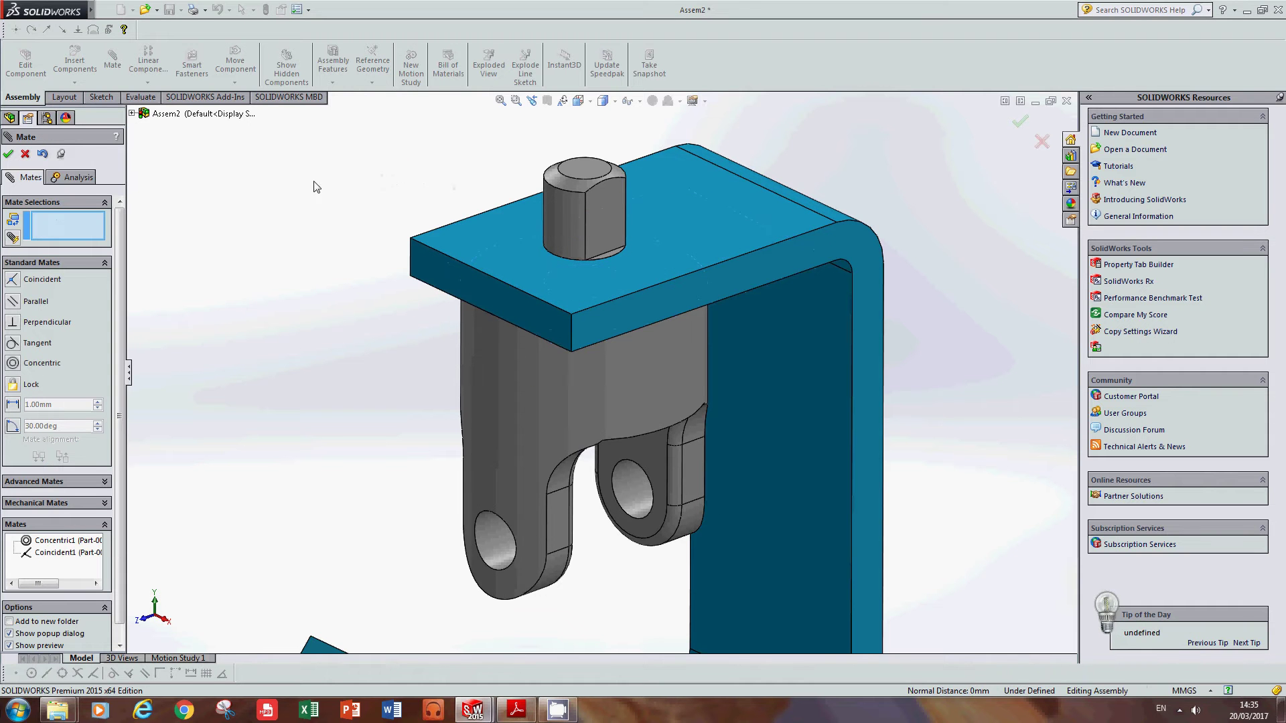
{"action": "mouse_move", "coordinate": [298, 214]}
{"action": "middle_mouse_down"}
{"action": "mouse_move", "coordinate": [330, 132]}
{"action": "mouse_move", "coordinate": [313, 207]}
{"action": "mouse_move", "coordinate": [275, 213]}
{"action": "mouse_move", "coordinate": [294, 143]}
{"action": "mouse_move", "coordinate": [353, 181]}
{"action": "mouse_move", "coordinate": [364, 134]}
{"action": "mouse_move", "coordinate": [313, 196]}
{"action": "middle_mouse_up"}
{"action": "scroll", "coordinate": [315, 197], "scroll_direction": "up", "scroll_amount": 2}
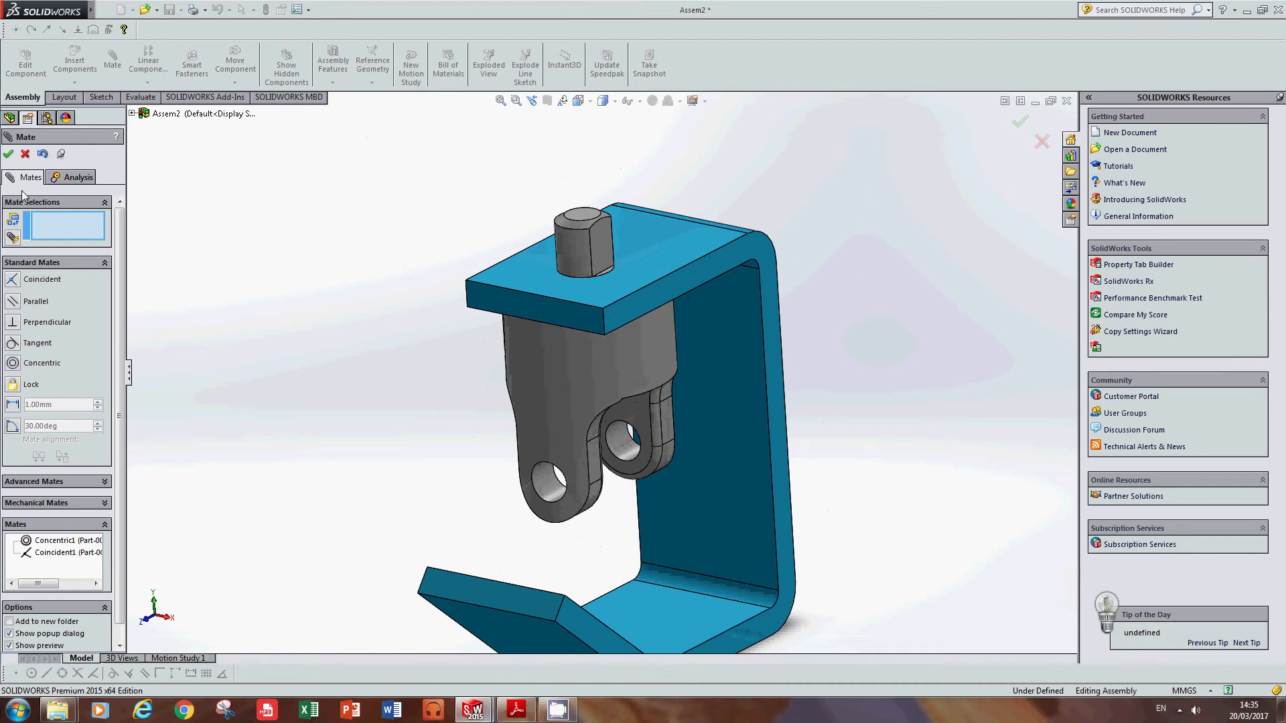
{"action": "left_click", "coordinate": [9, 155]}
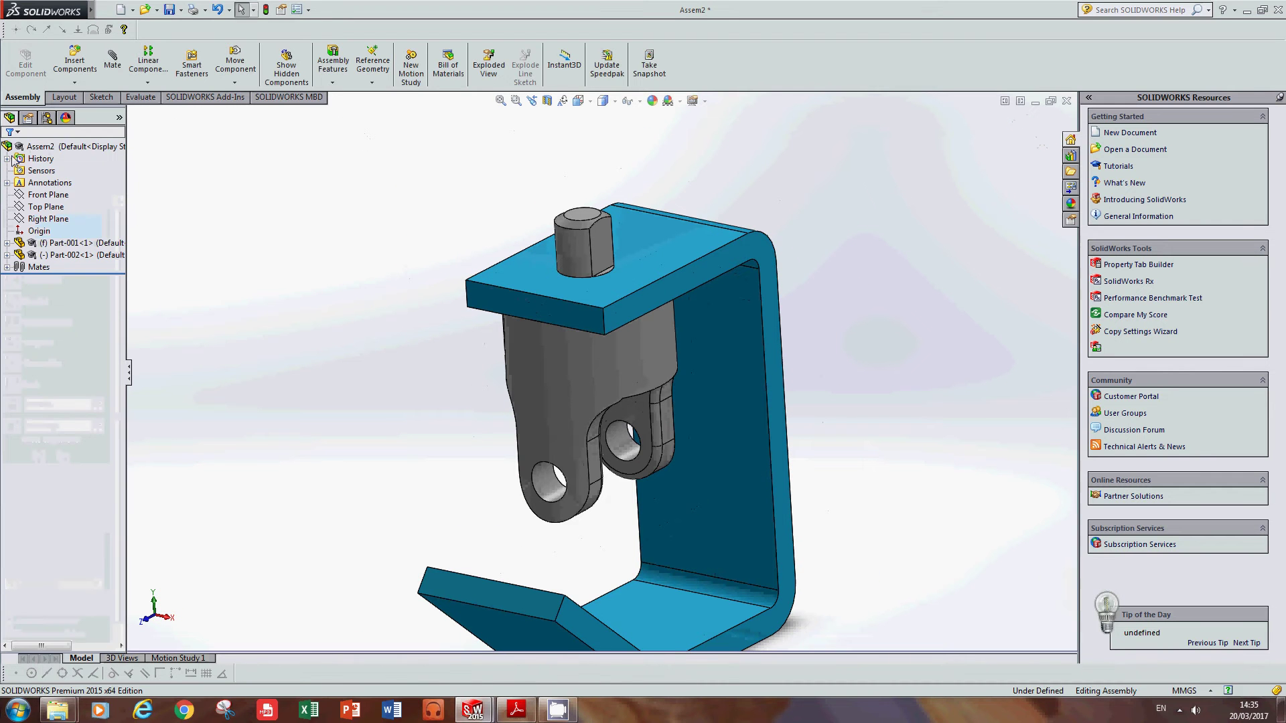
- Insert the spider, Part-003 from the For Video folder, and place it beside the male yoke on the bracket's open side
{"action": "left_click", "coordinate": [77, 60]}
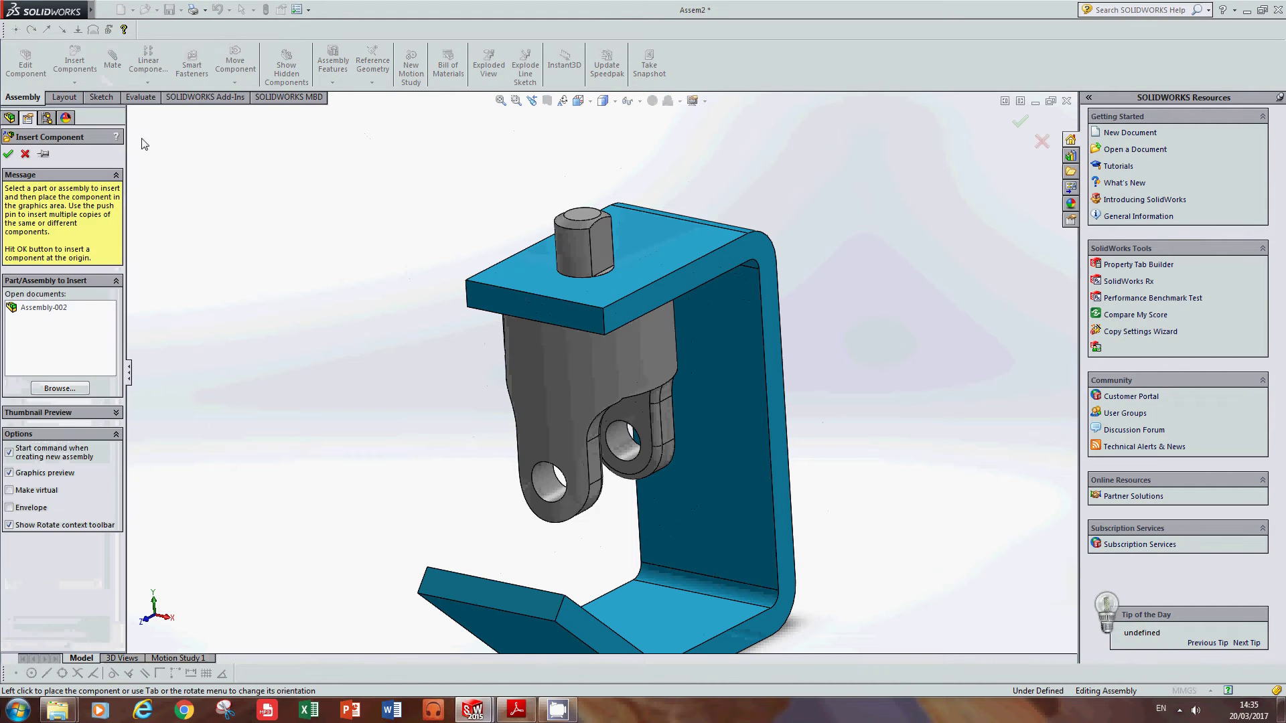
{"action": "left_click", "coordinate": [59, 388]}
{"action": "left_click", "coordinate": [252, 279]}
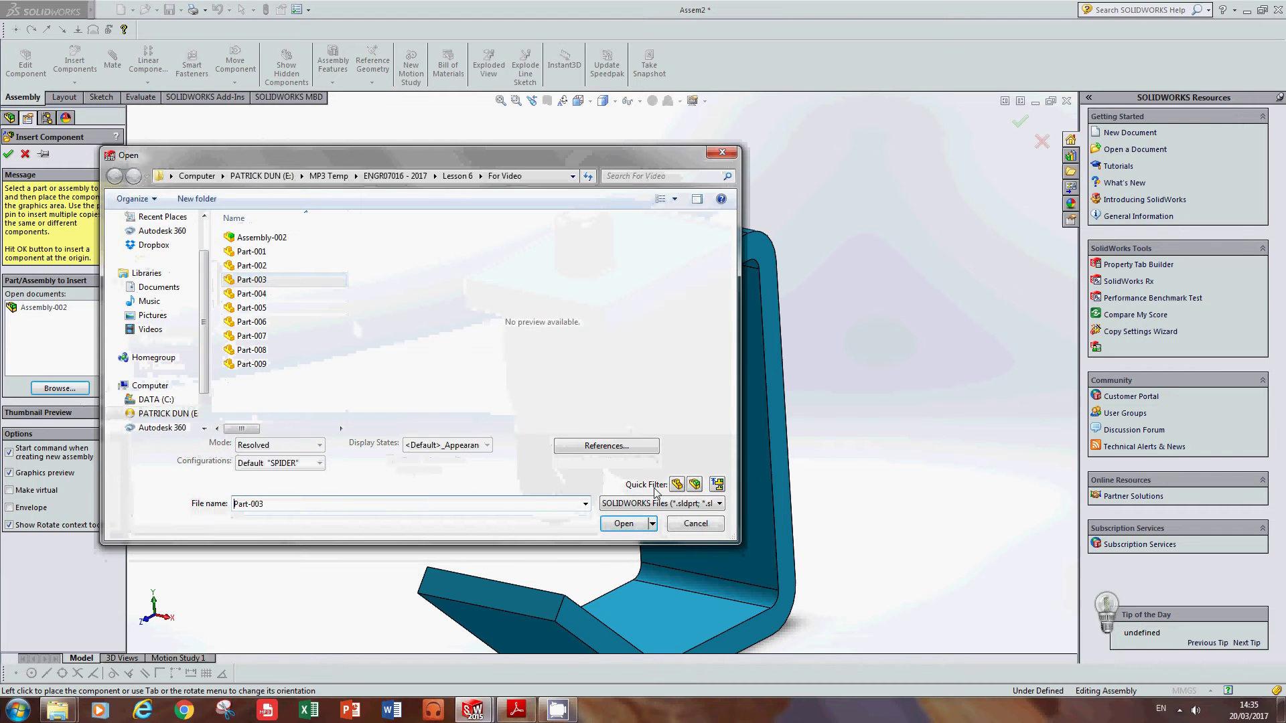
{"action": "left_click", "coordinate": [624, 524]}
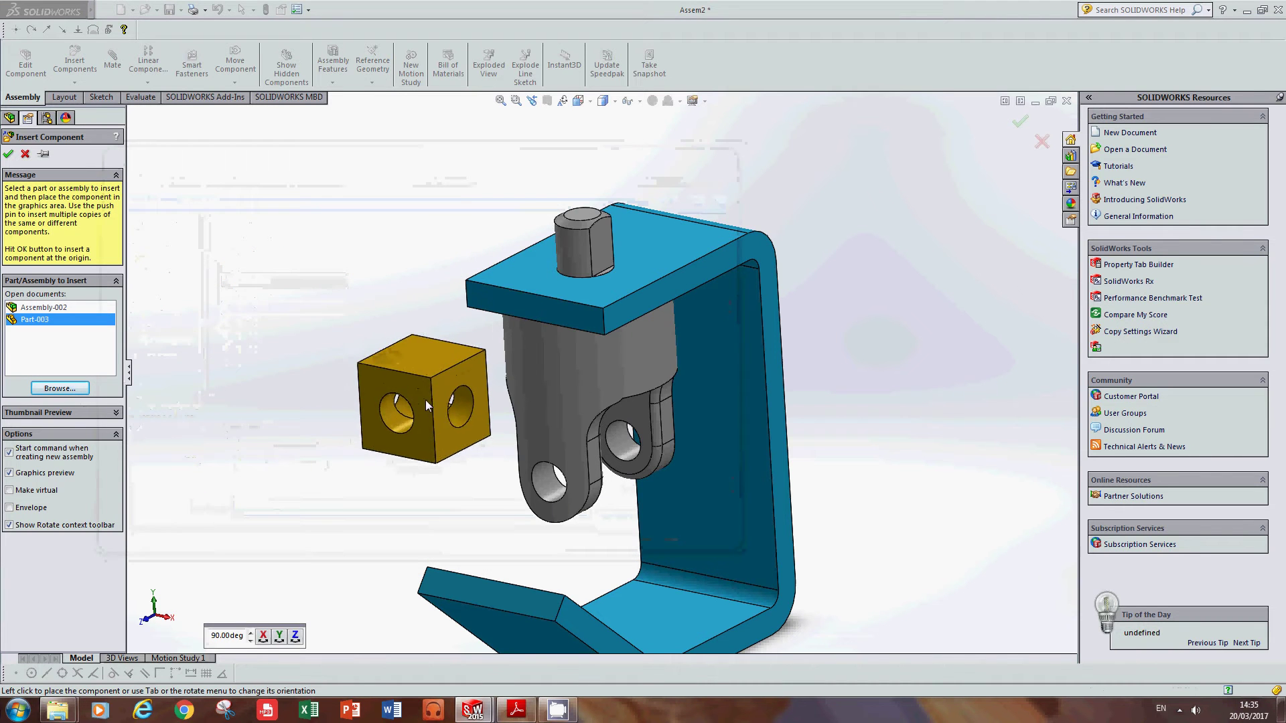
{"action": "middle_click_drag", "start_coordinate": [436, 316], "coordinate": [398, 414]}
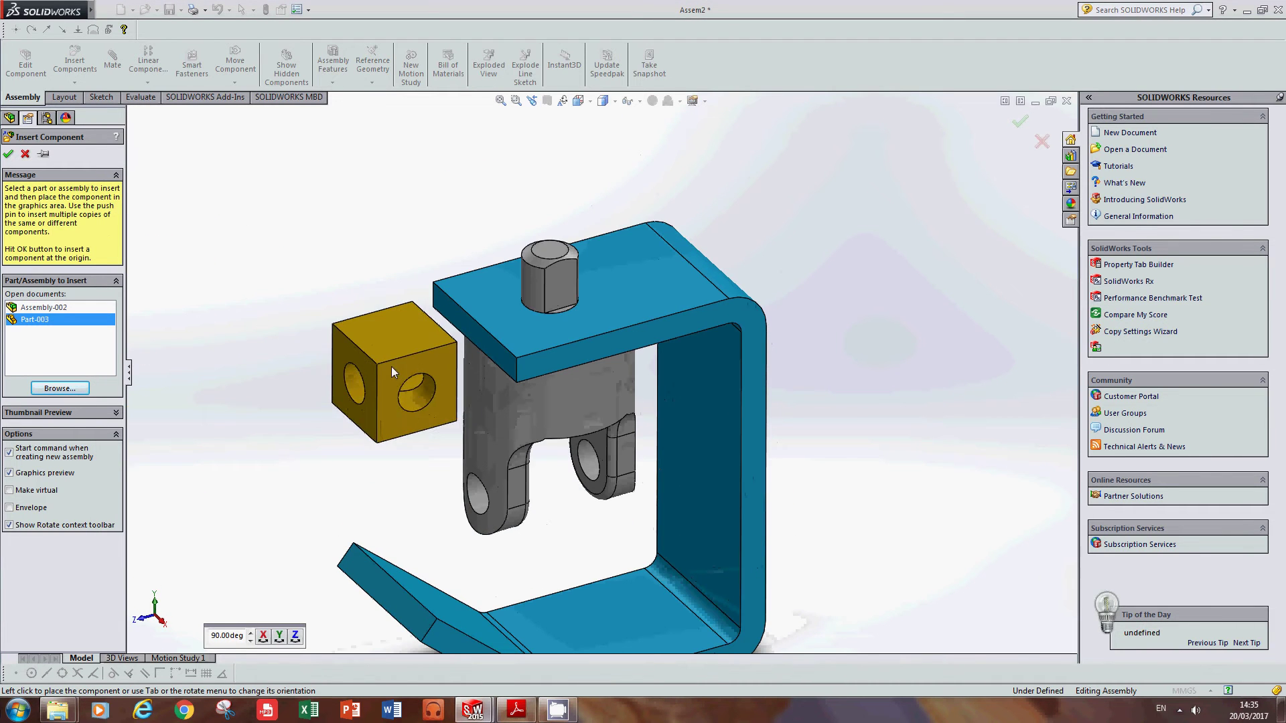
{"action": "left_click", "coordinate": [368, 359]}
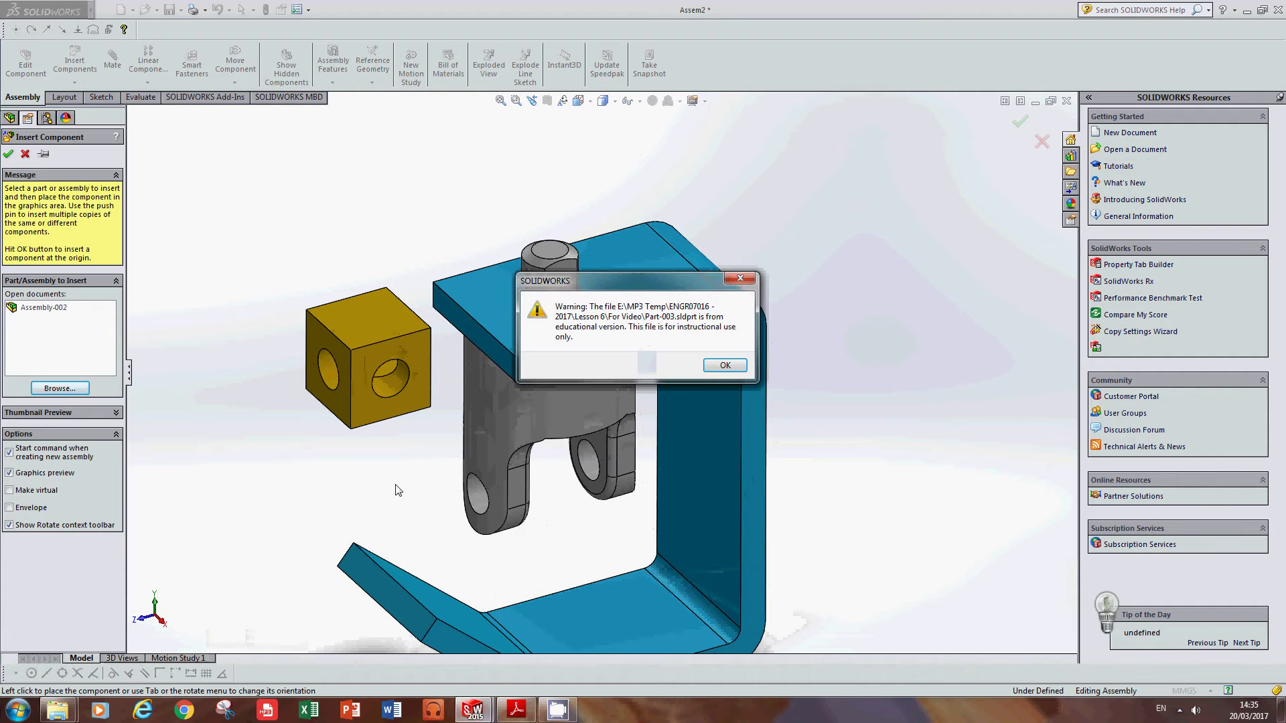
{"action": "left_click", "coordinate": [724, 365]}
{"action": "mouse_move", "coordinate": [259, 431]}
{"action": "middle_mouse_down"}
{"action": "mouse_move", "coordinate": [314, 392]}
{"action": "mouse_move", "coordinate": [266, 428]}
{"action": "middle_mouse_up"}
{"action": "scroll", "coordinate": [365, 430], "scroll_direction": "down", "scroll_amount": 1}
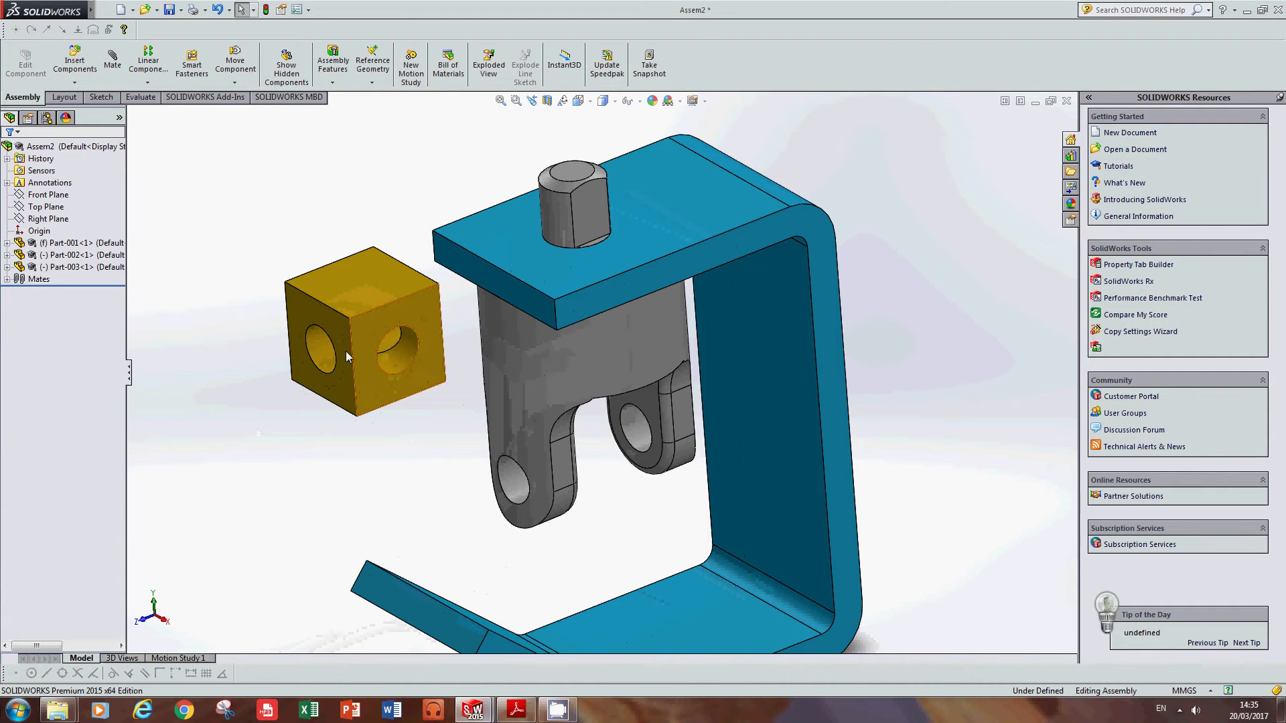
- Add a concentric mate between one of the spider's holes and the pin hole in the male yoke's nearer arm
{"action": "left_click", "coordinate": [113, 65]}
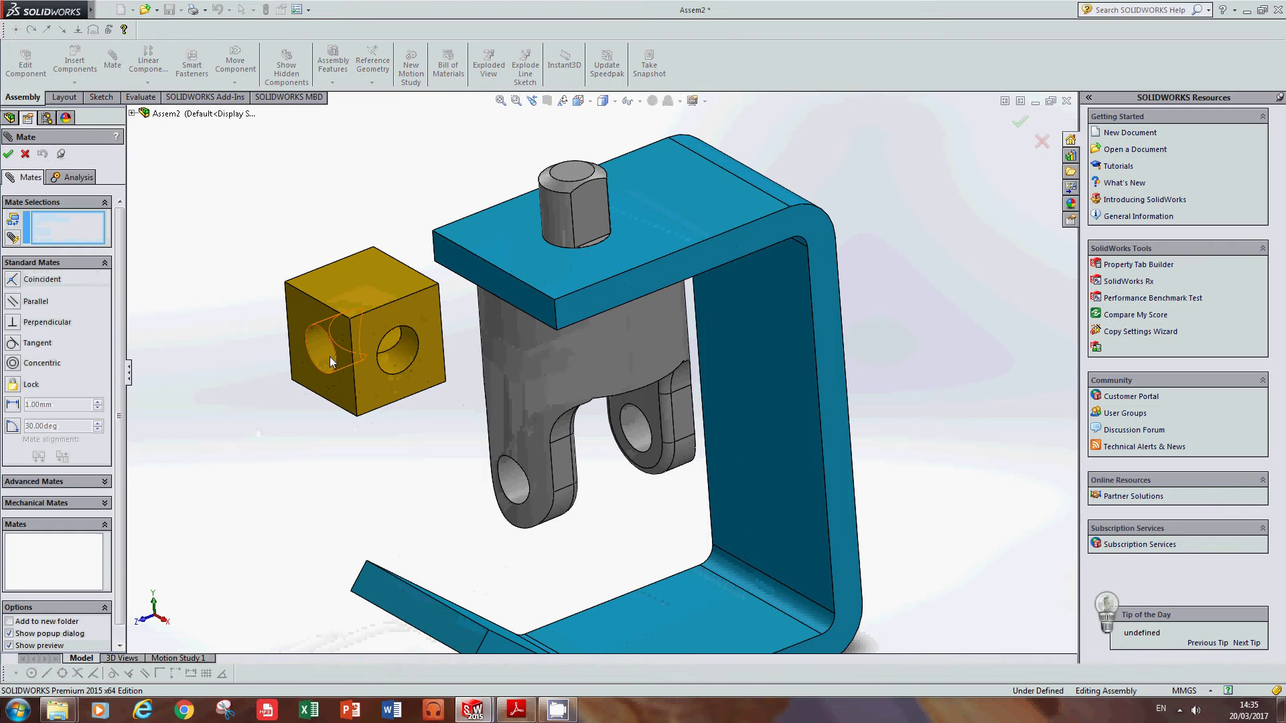
{"action": "scroll", "coordinate": [333, 332], "scroll_direction": "down", "scroll_amount": 1}
{"action": "middle_click_drag", "start_coordinate": [334, 377], "coordinate": [507, 532]}
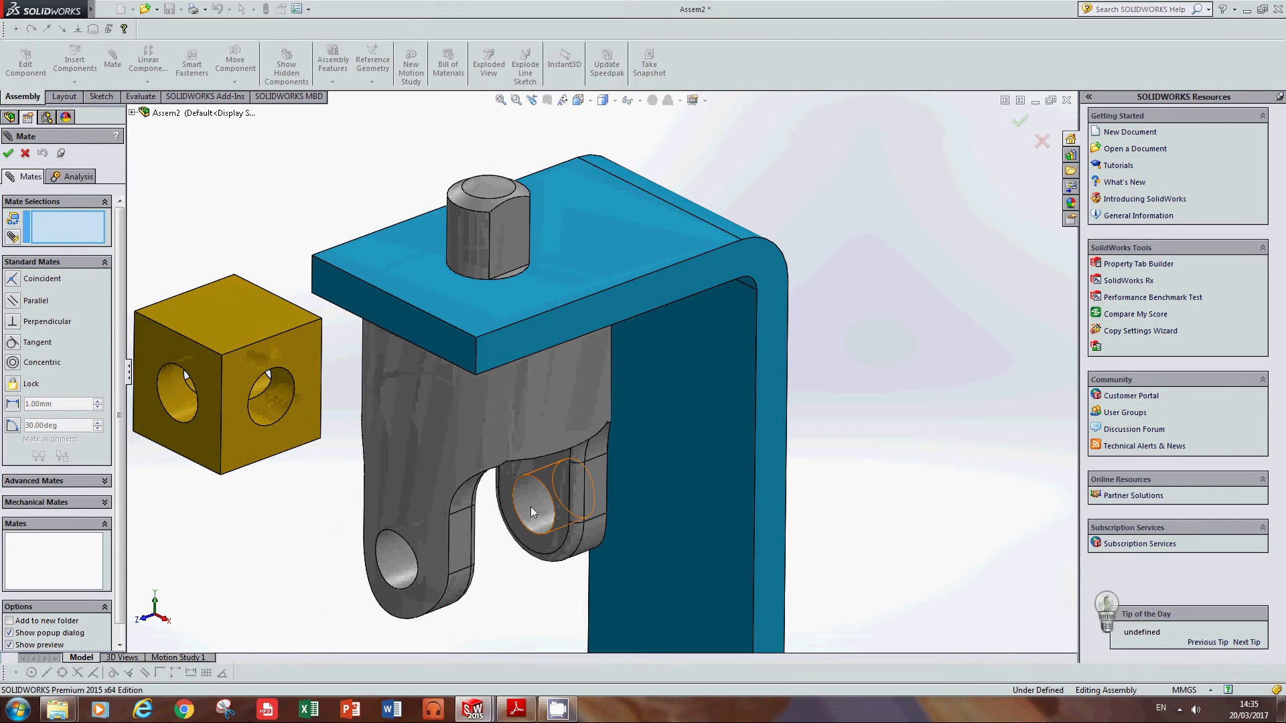
{"action": "scroll", "coordinate": [391, 491], "scroll_direction": "up", "scroll_amount": 2}
{"action": "scroll", "coordinate": [381, 520], "scroll_direction": "down", "scroll_amount": 1}
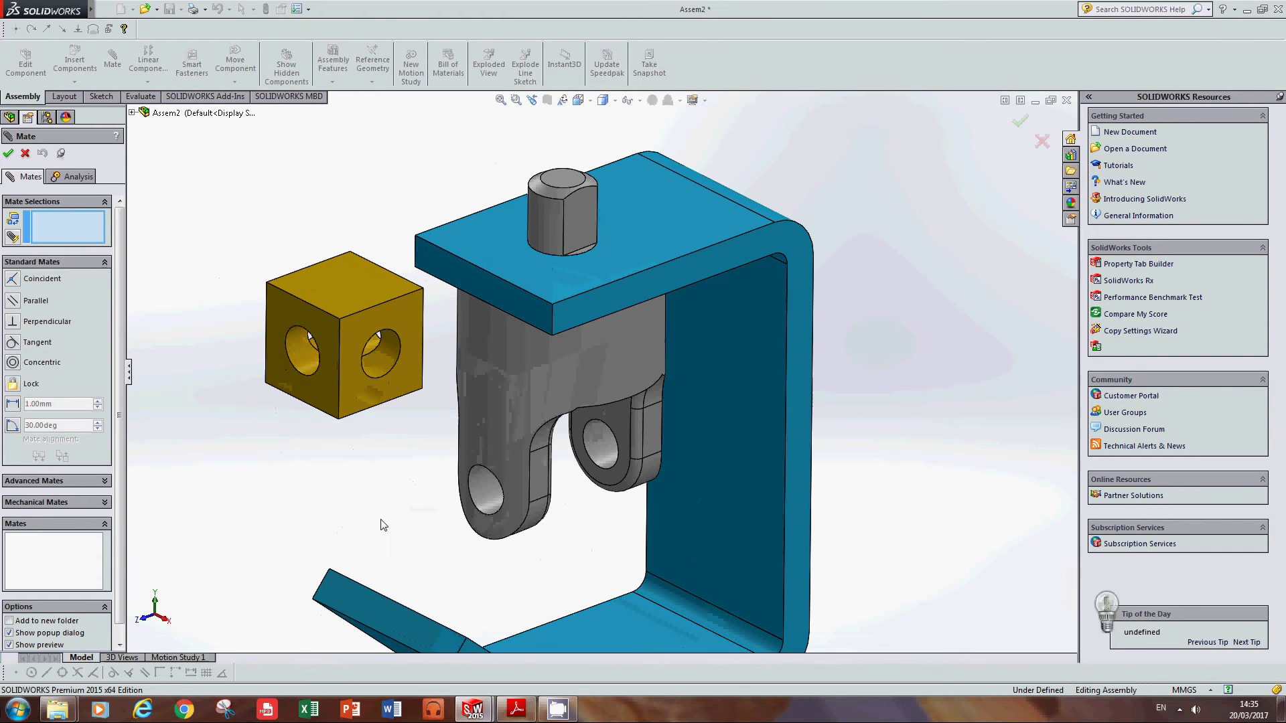
{"action": "left_click", "coordinate": [293, 346]}
{"action": "scroll", "coordinate": [495, 509], "scroll_direction": "down", "scroll_amount": 1}
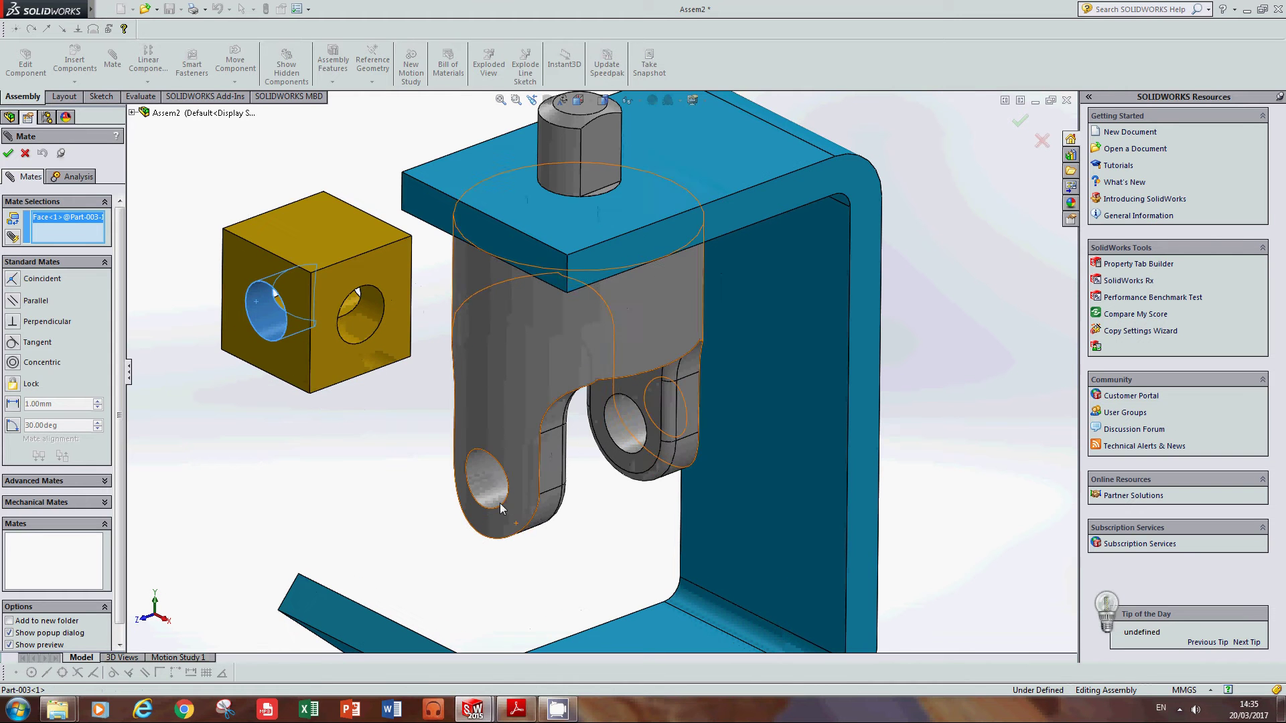
{"action": "left_click", "coordinate": [491, 474]}
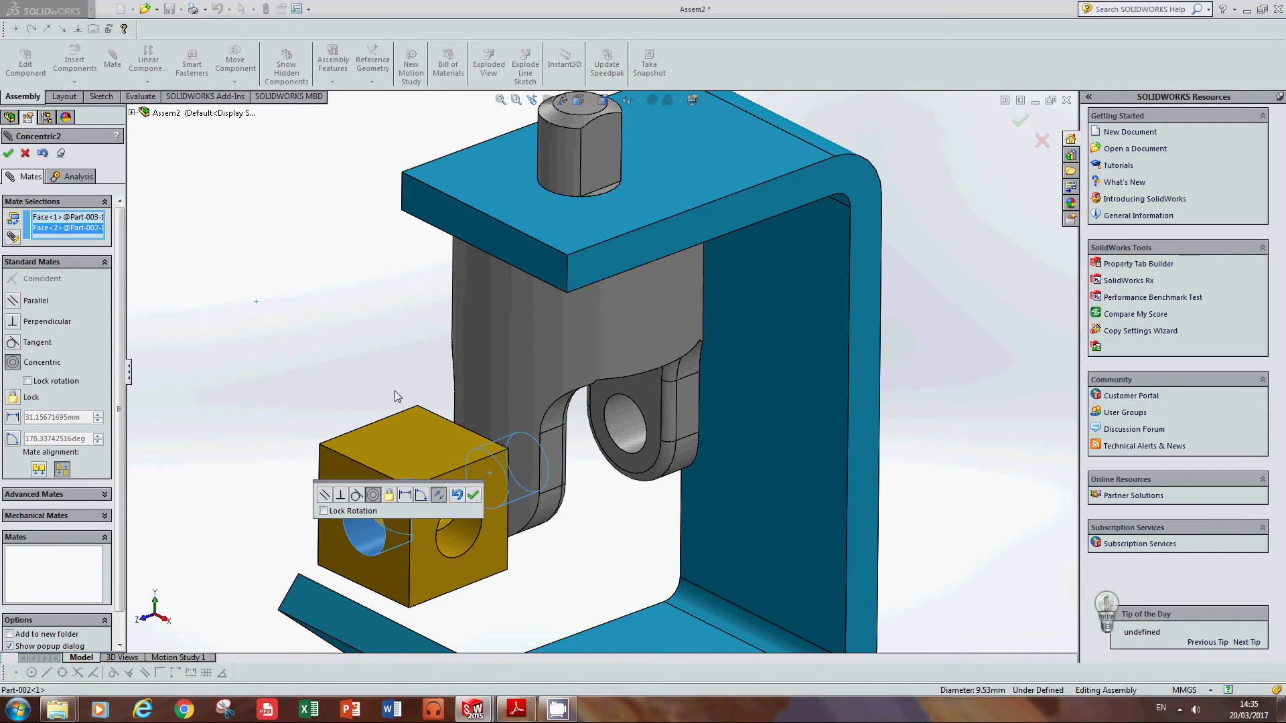
{"action": "scroll", "coordinate": [619, 370], "scroll_direction": "up", "scroll_amount": 2}
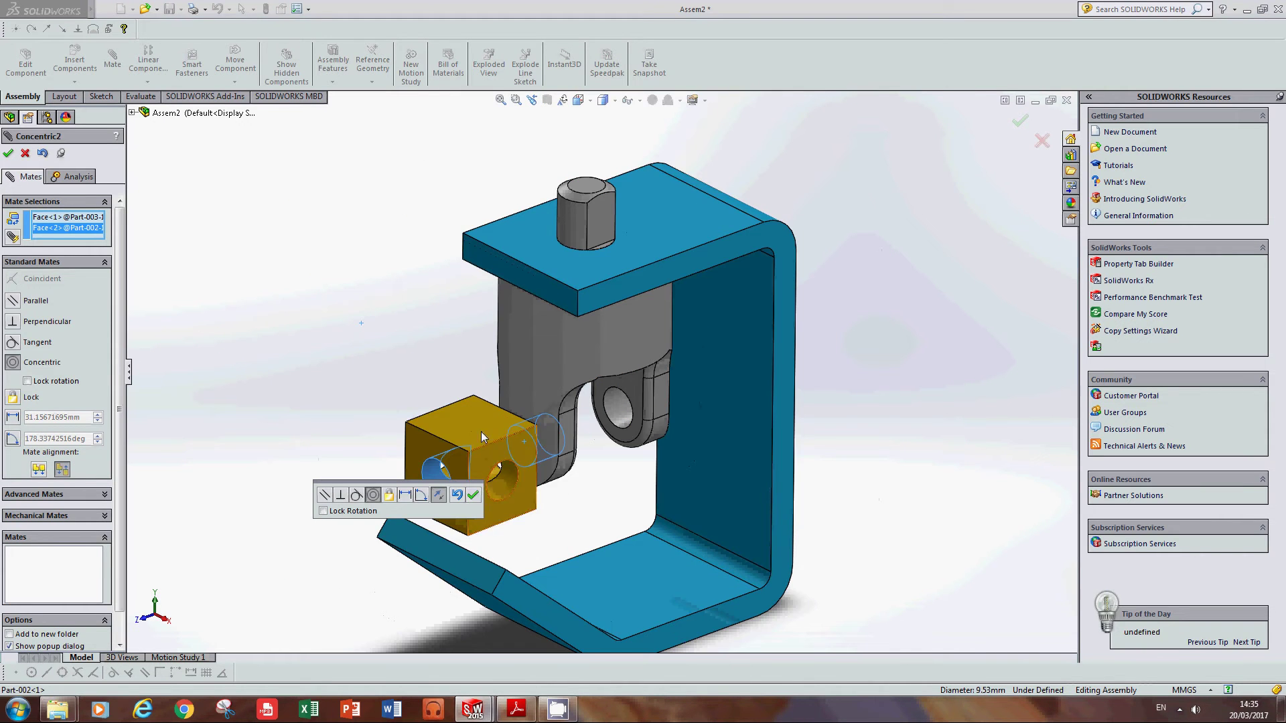
{"action": "left_click", "coordinate": [473, 495]}
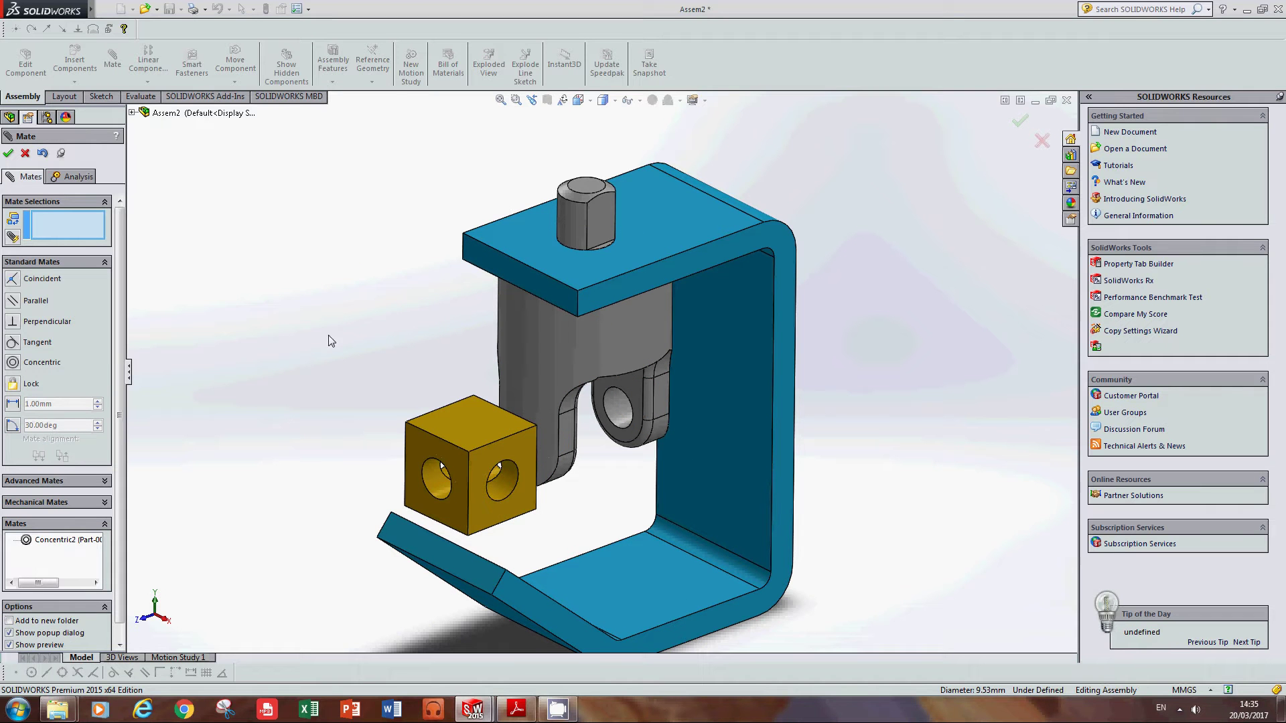
- Show the advanced mate types and slide the spider along the hole axis until it sits roughly between the male yoke's arms
{"action": "middle_click_drag", "start_coordinate": [415, 436], "coordinate": [364, 344]}
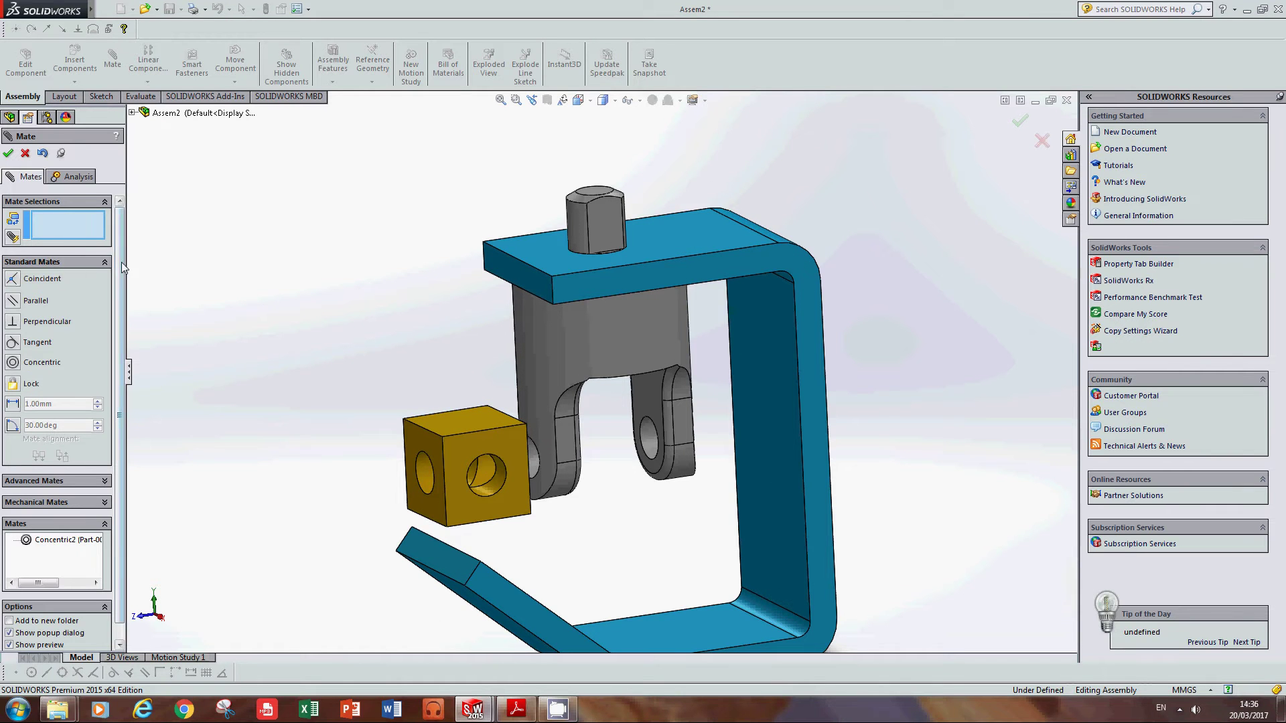
{"action": "left_click", "coordinate": [104, 262]}
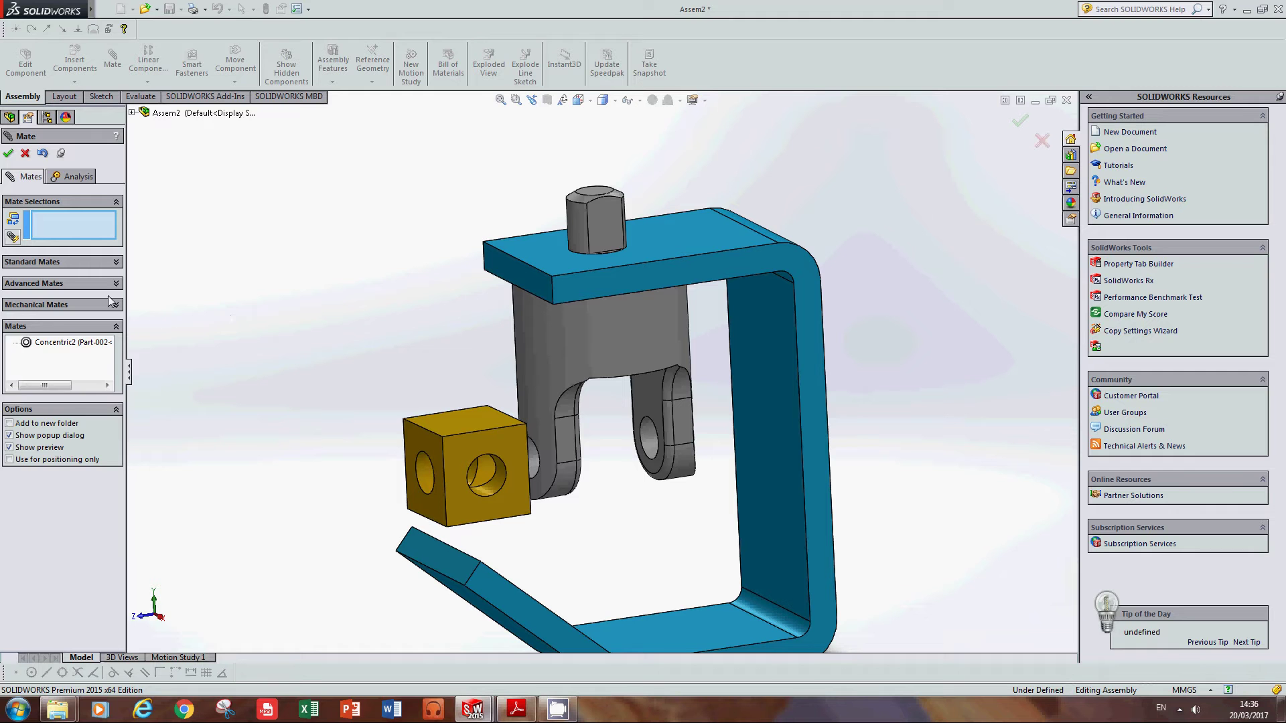
{"action": "left_click", "coordinate": [118, 284]}
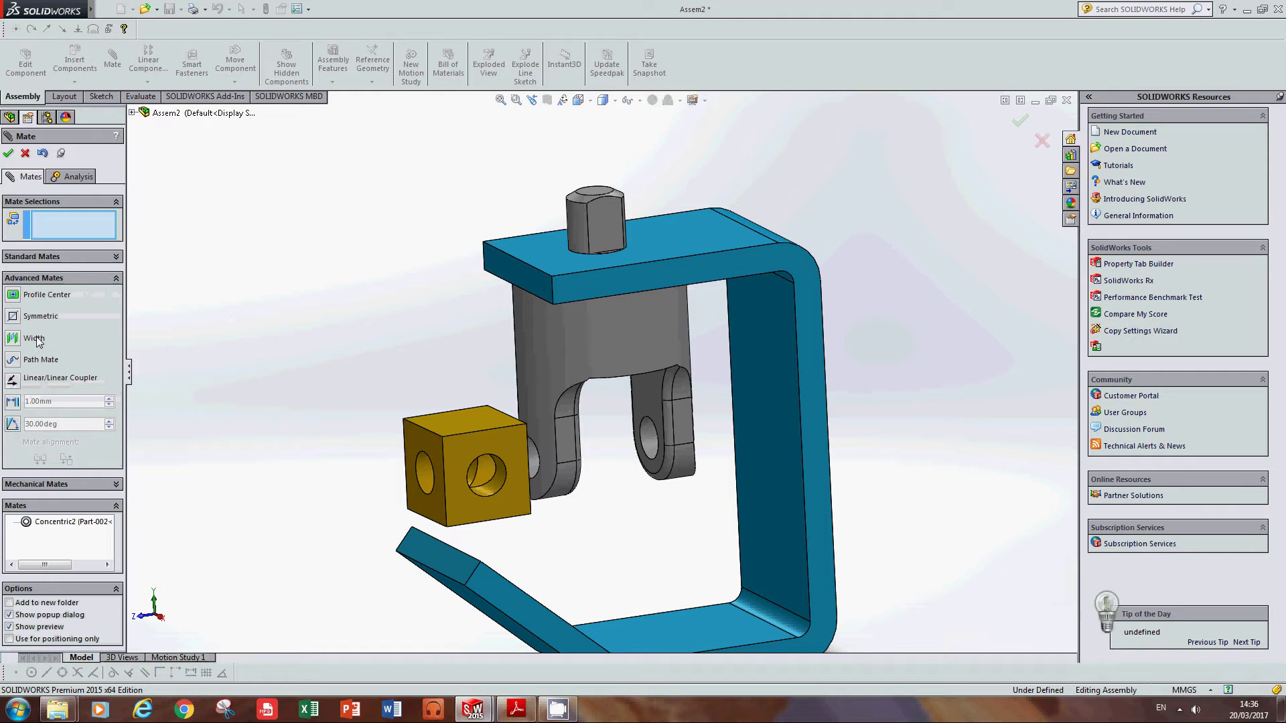
{"action": "middle_click_drag", "start_coordinate": [627, 518], "coordinate": [523, 482]}
{"action": "left_click_drag", "start_coordinate": [420, 425], "coordinate": [566, 423]}
{"action": "middle_click_drag", "start_coordinate": [633, 527], "coordinate": [598, 408]}
{"action": "scroll", "coordinate": [646, 477], "scroll_direction": "down", "scroll_amount": 2}
{"action": "scroll", "coordinate": [646, 480], "scroll_direction": "down", "scroll_amount": 1}
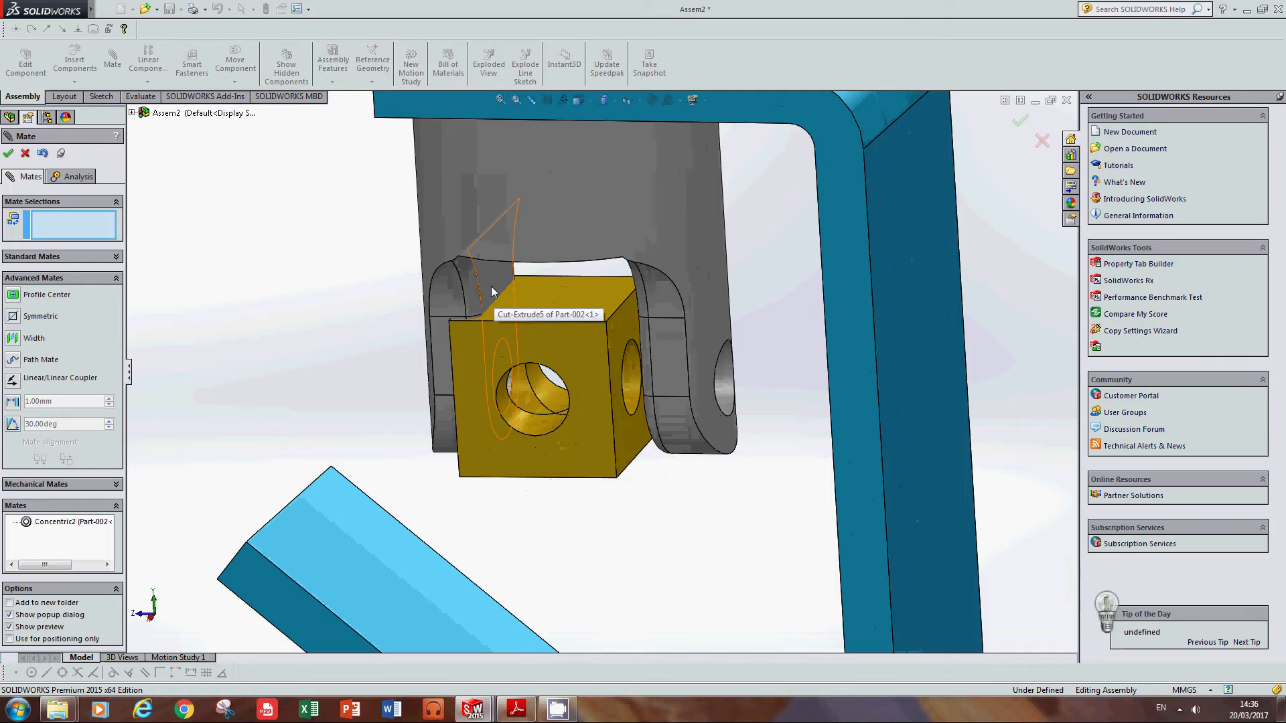
- Examine the gaps between the spider's outer side faces and the inner faces of the male yoke's arms from several angles
{"action": "middle_click_drag", "start_coordinate": [390, 310], "coordinate": [375, 360]}
{"action": "scroll", "coordinate": [496, 289], "scroll_direction": "down", "scroll_amount": 2}
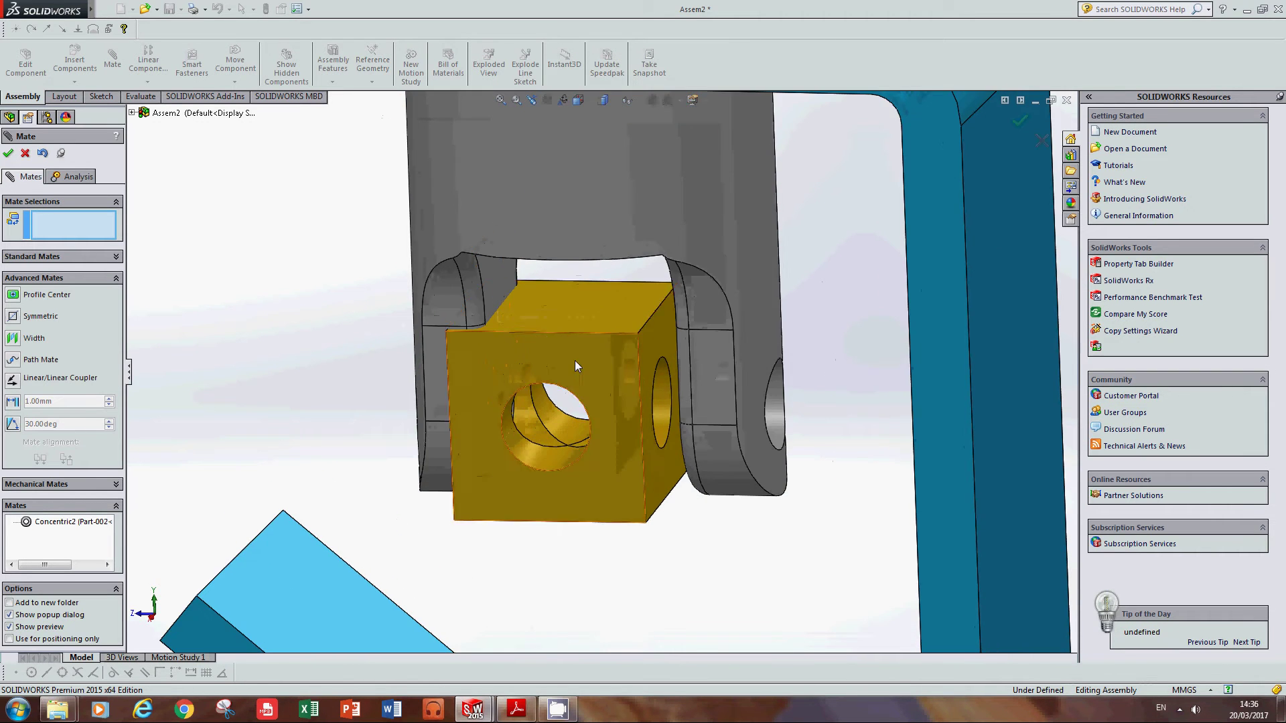
{"action": "middle_click_drag", "start_coordinate": [574, 360], "coordinate": [557, 287]}
{"action": "middle_click_drag", "start_coordinate": [569, 372], "coordinate": [554, 291]}
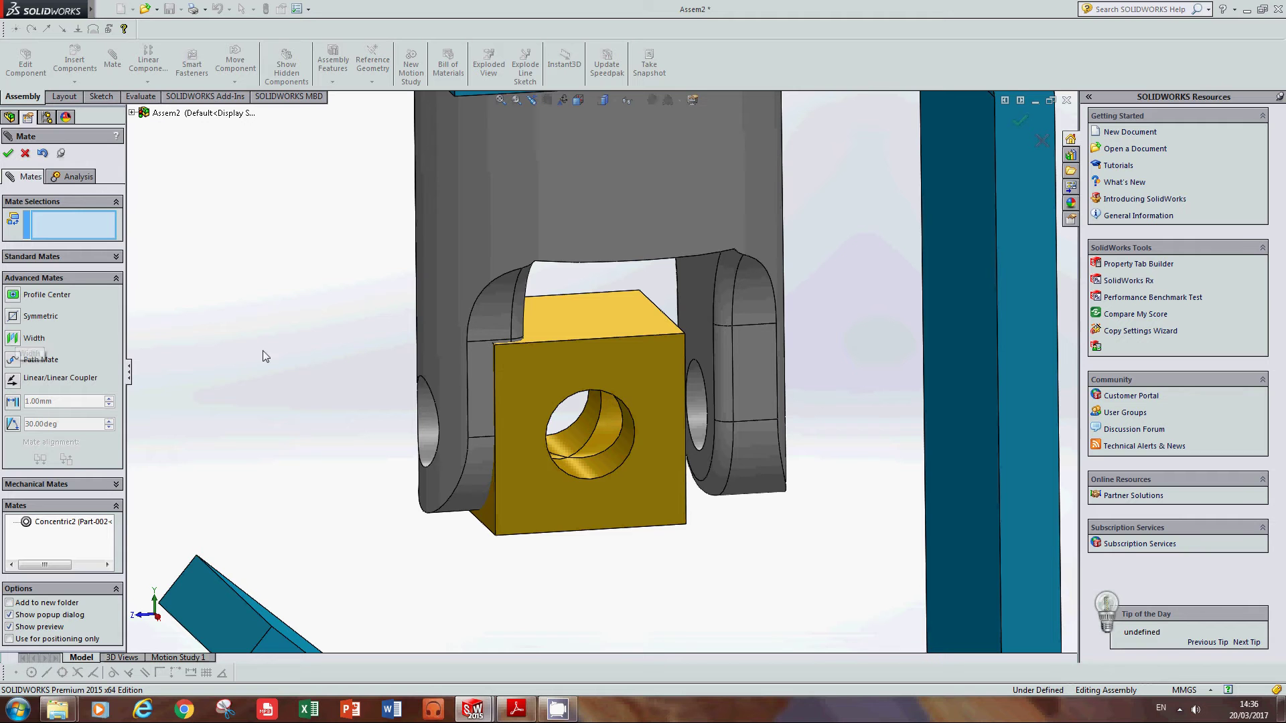
{"action": "mouse_move", "coordinate": [606, 374]}
{"action": "middle_mouse_down"}
{"action": "mouse_move", "coordinate": [639, 392]}
{"action": "mouse_move", "coordinate": [613, 408]}
{"action": "mouse_move", "coordinate": [617, 353]}
{"action": "middle_mouse_up"}
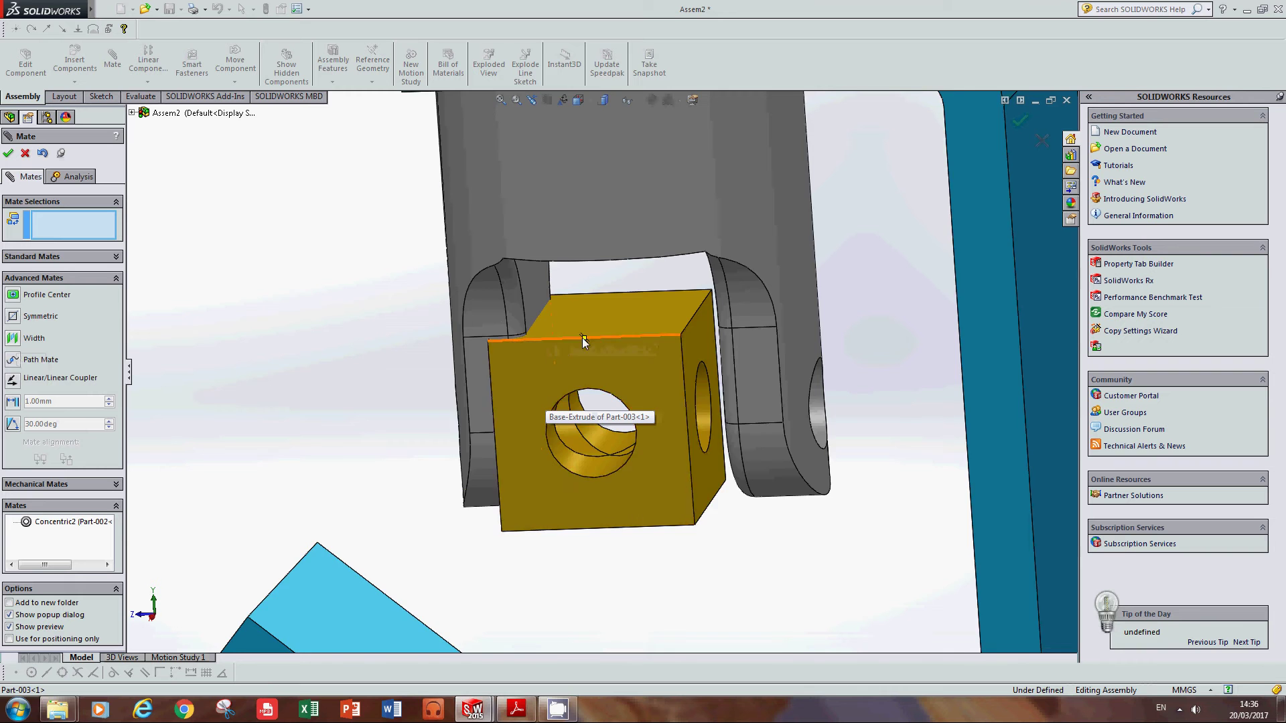
{"action": "middle_click_drag", "start_coordinate": [582, 338], "coordinate": [612, 336]}
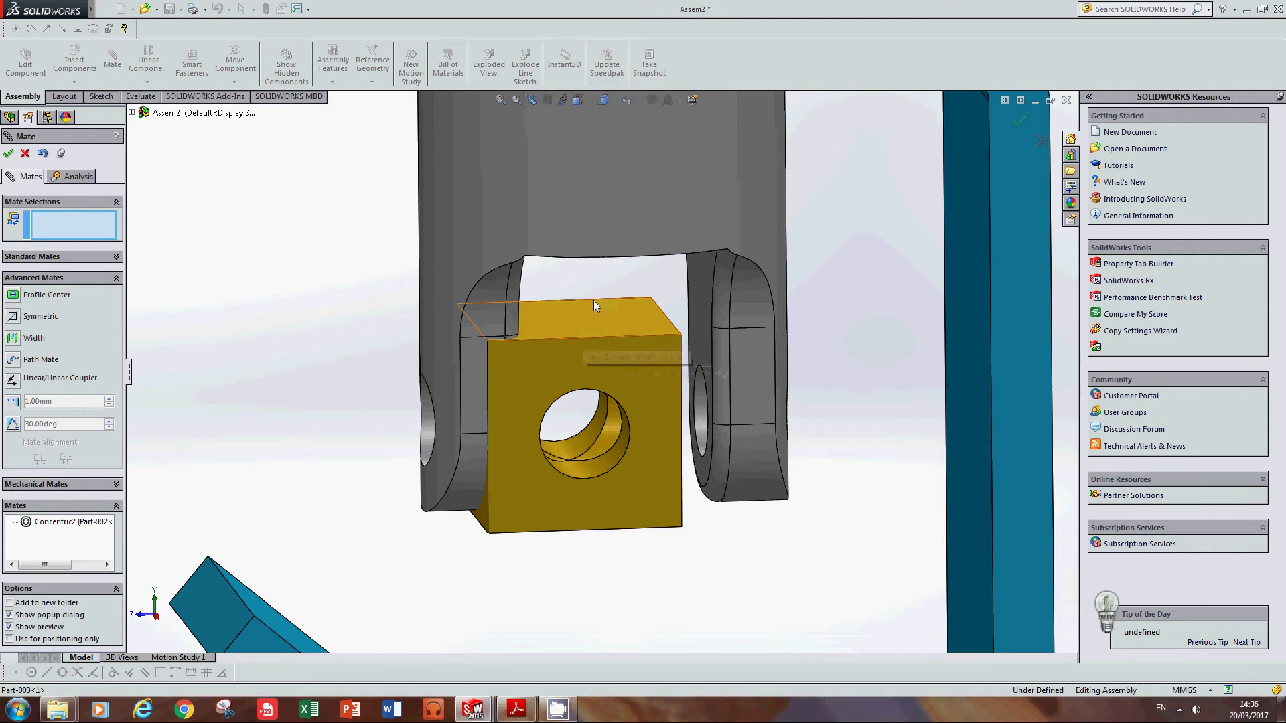
{"action": "middle_click_drag", "start_coordinate": [593, 300], "coordinate": [545, 315]}
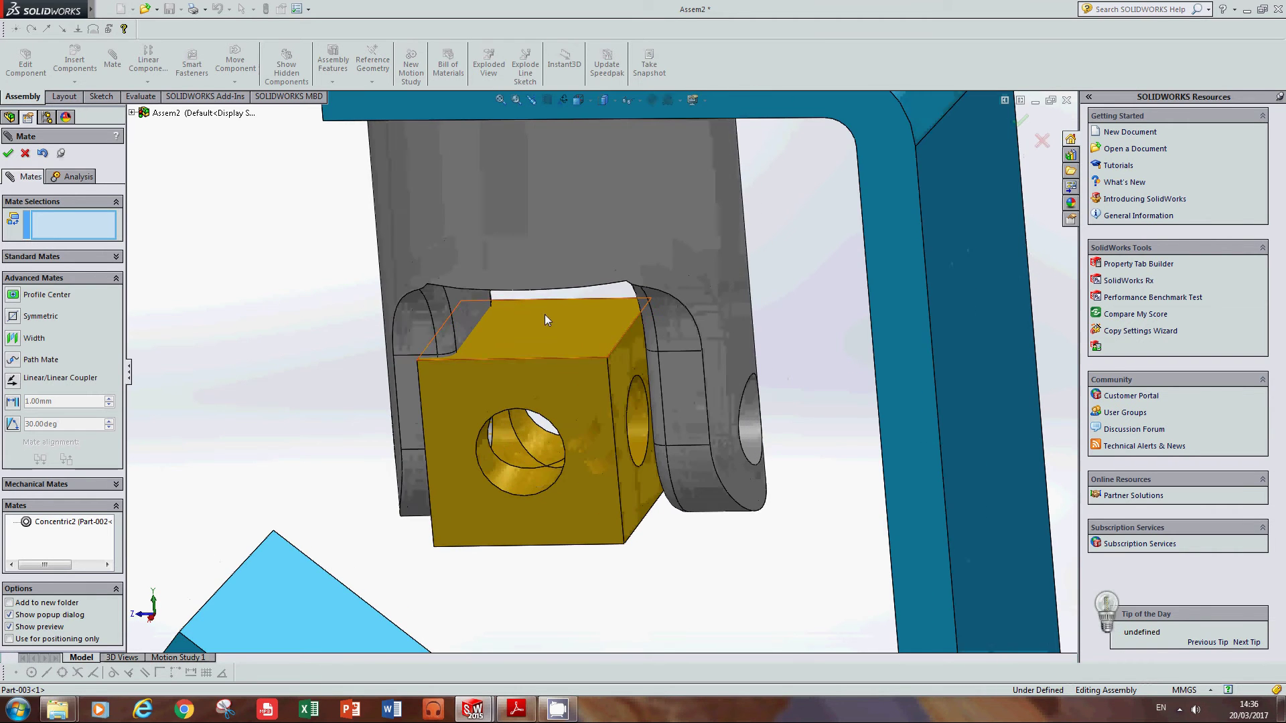
{"action": "middle_click_drag", "start_coordinate": [222, 357], "coordinate": [2, 342]}
- Start a Width mate with the Centered constraint, using the inner faces of the male yoke's two arms as width selections
{"action": "left_click", "coordinate": [19, 343]}
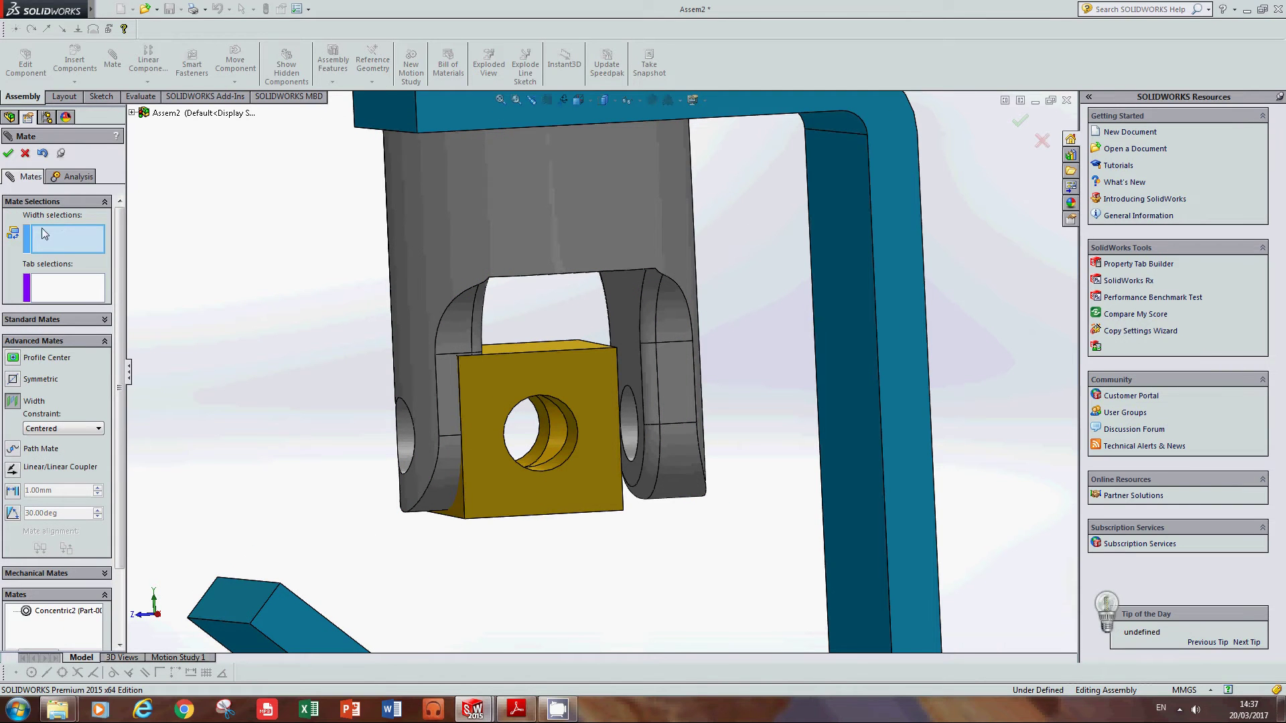
{"action": "middle_click_drag", "start_coordinate": [287, 335], "coordinate": [545, 311]}
{"action": "scroll", "coordinate": [627, 343], "scroll_direction": "down", "scroll_amount": 2}
{"action": "left_click", "coordinate": [609, 298]}
{"action": "left_click", "coordinate": [414, 308]}
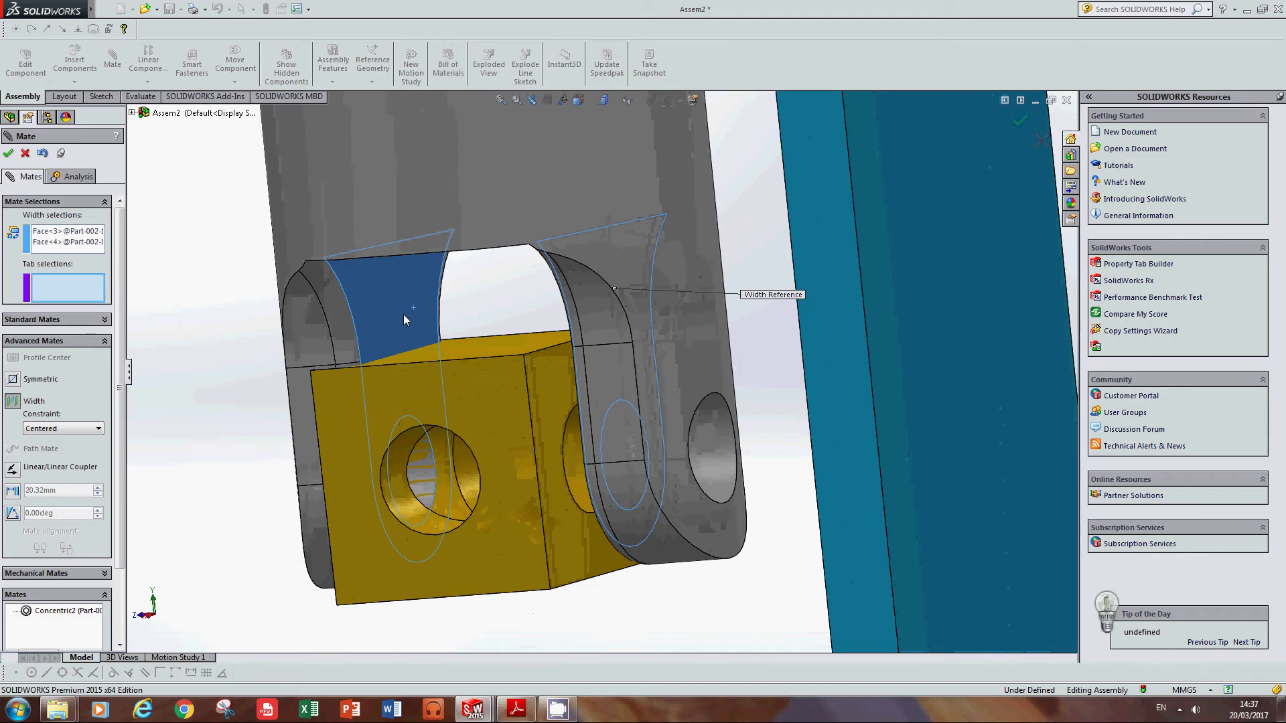
- Use the spider's two opposite faces that face the yoke arms as tab selections and apply the Width mate
{"action": "middle_click_drag", "start_coordinate": [400, 323], "coordinate": [449, 324]}
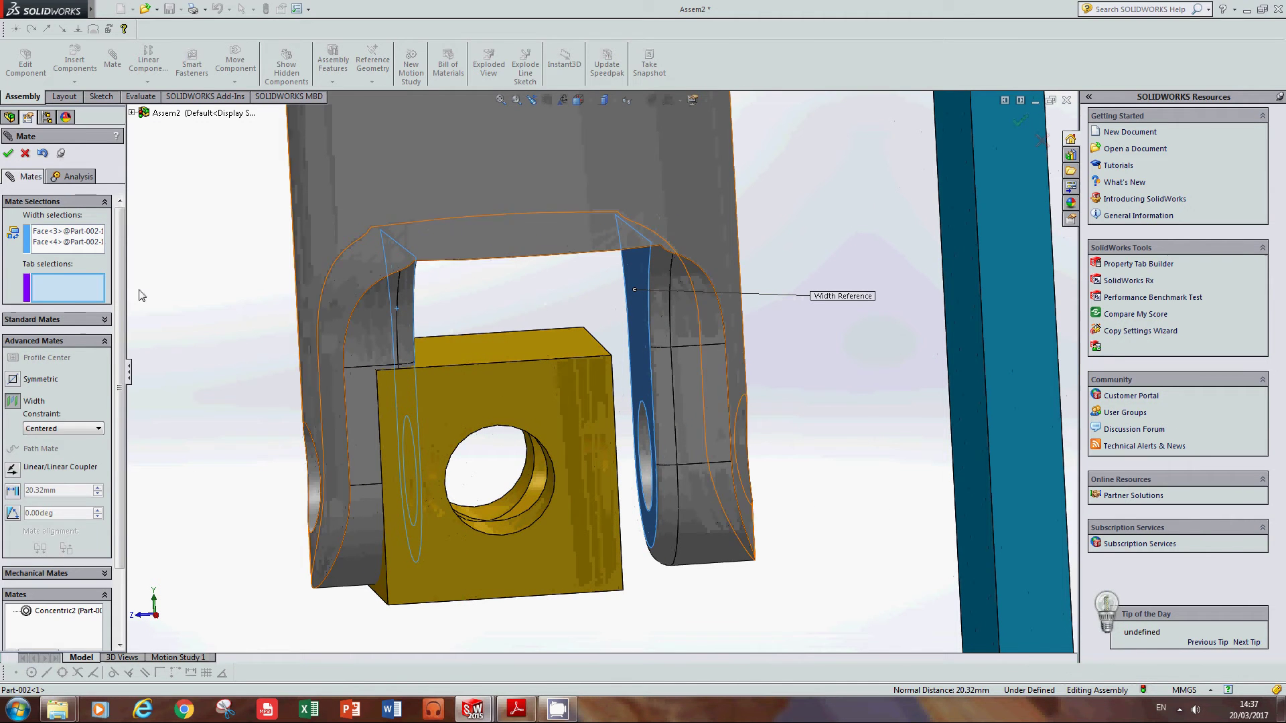
{"action": "middle_click_drag", "start_coordinate": [517, 328], "coordinate": [488, 331]}
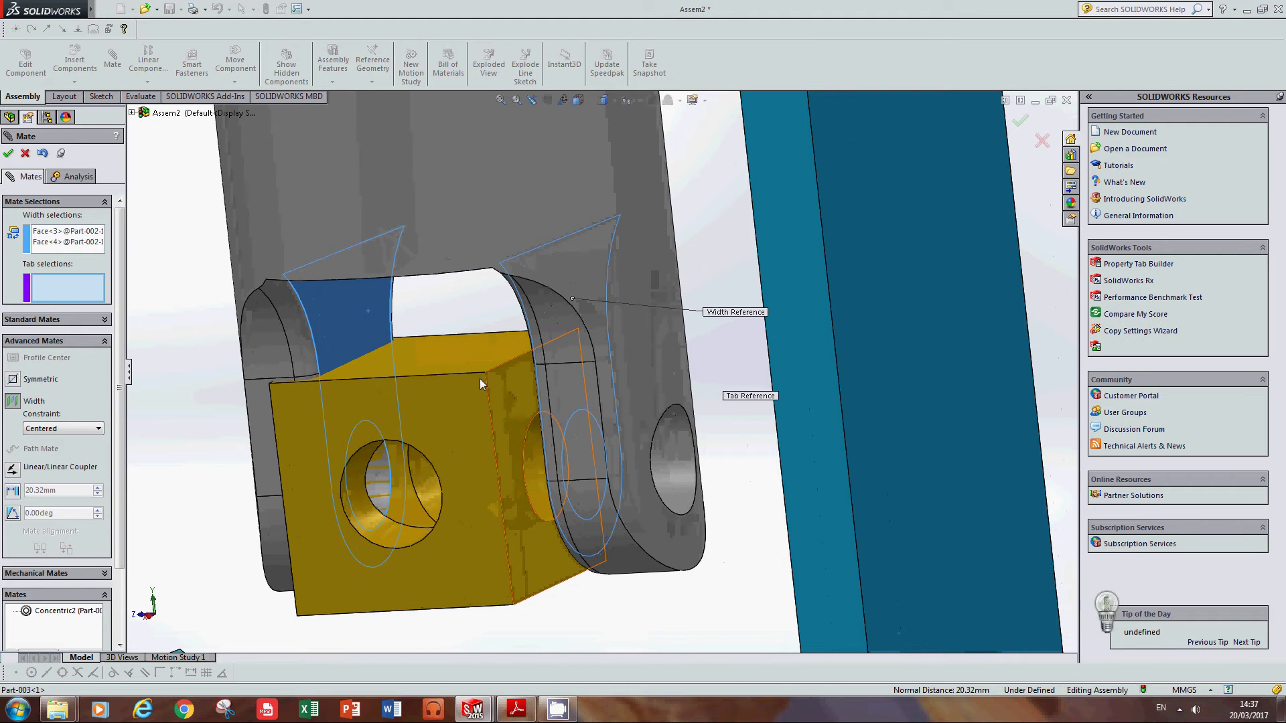
{"action": "left_click", "coordinate": [503, 396]}
{"action": "middle_click_drag", "start_coordinate": [502, 395], "coordinate": [355, 598]}
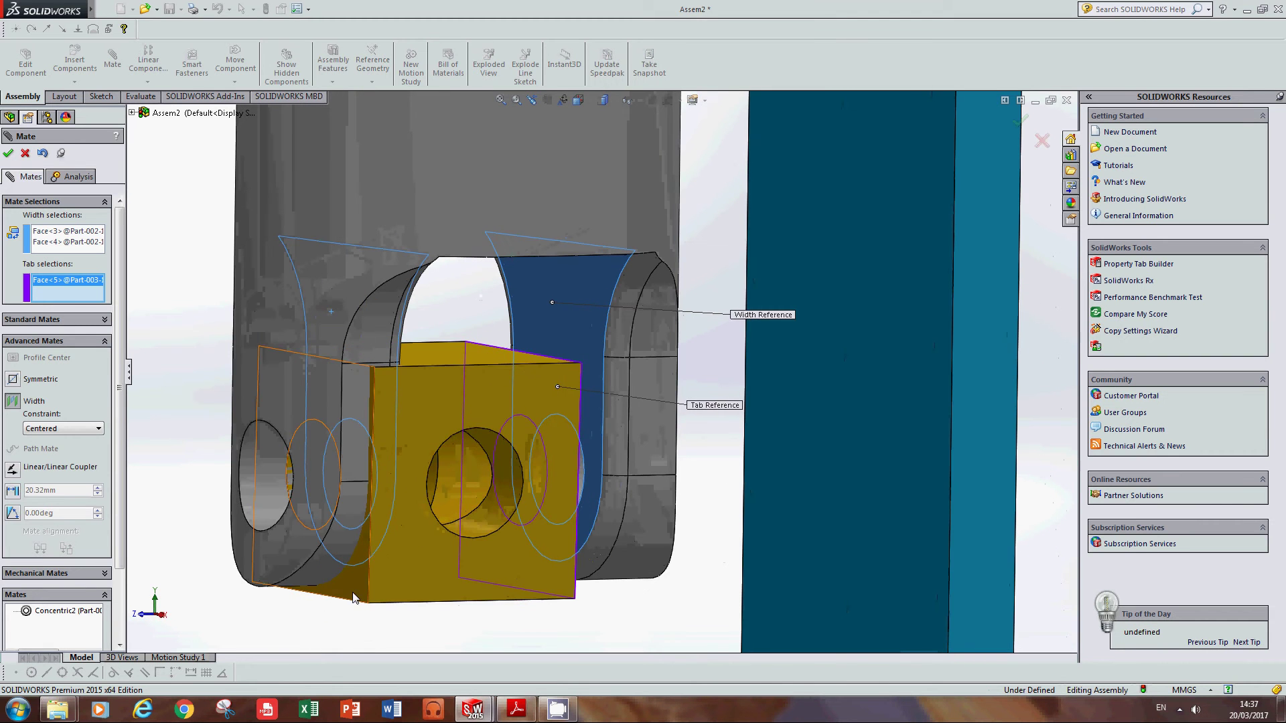
{"action": "left_click", "coordinate": [352, 588]}
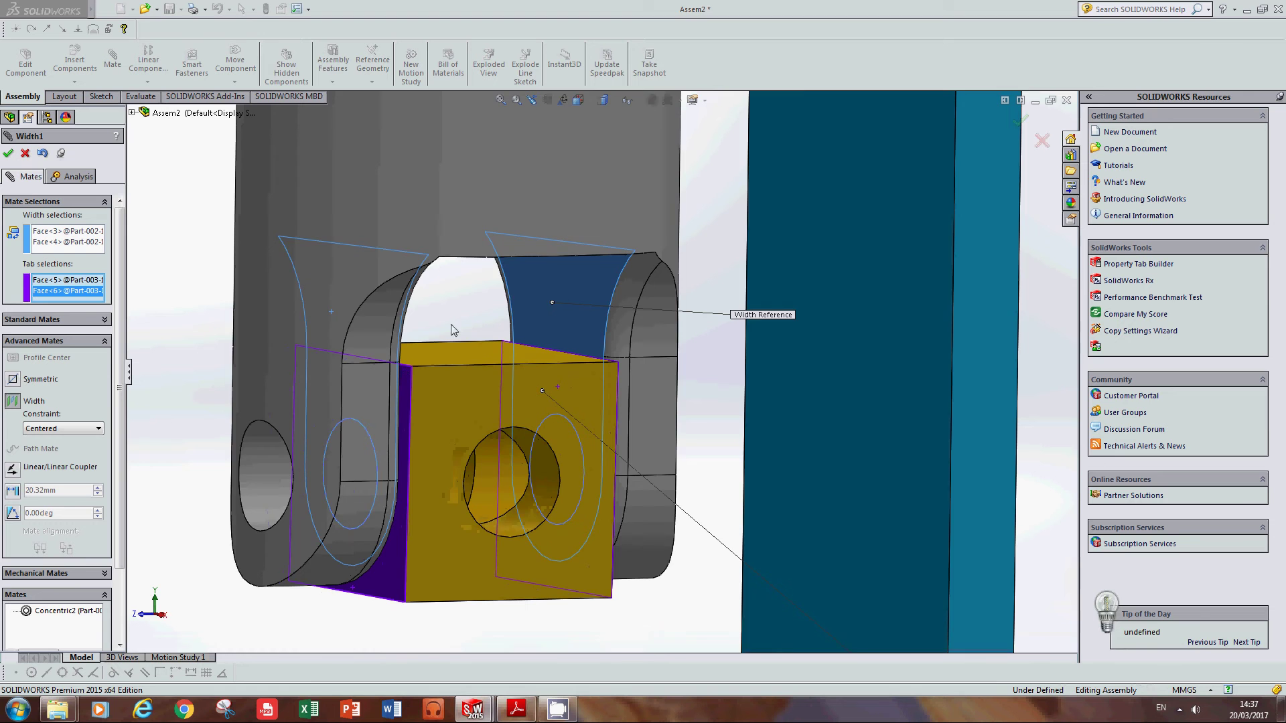
{"action": "middle_click_drag", "start_coordinate": [451, 324], "coordinate": [411, 326]}
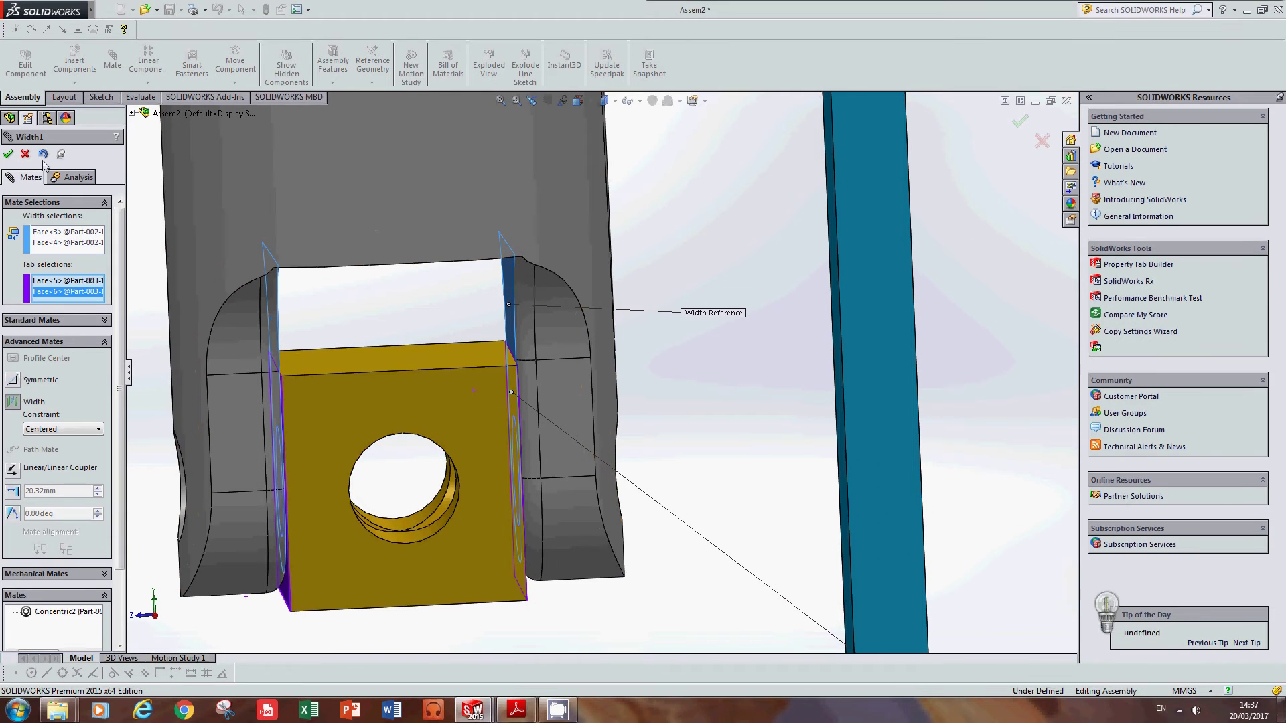
{"action": "left_click", "coordinate": [8, 154]}
{"action": "scroll", "coordinate": [384, 348], "scroll_direction": "up", "scroll_amount": 5}
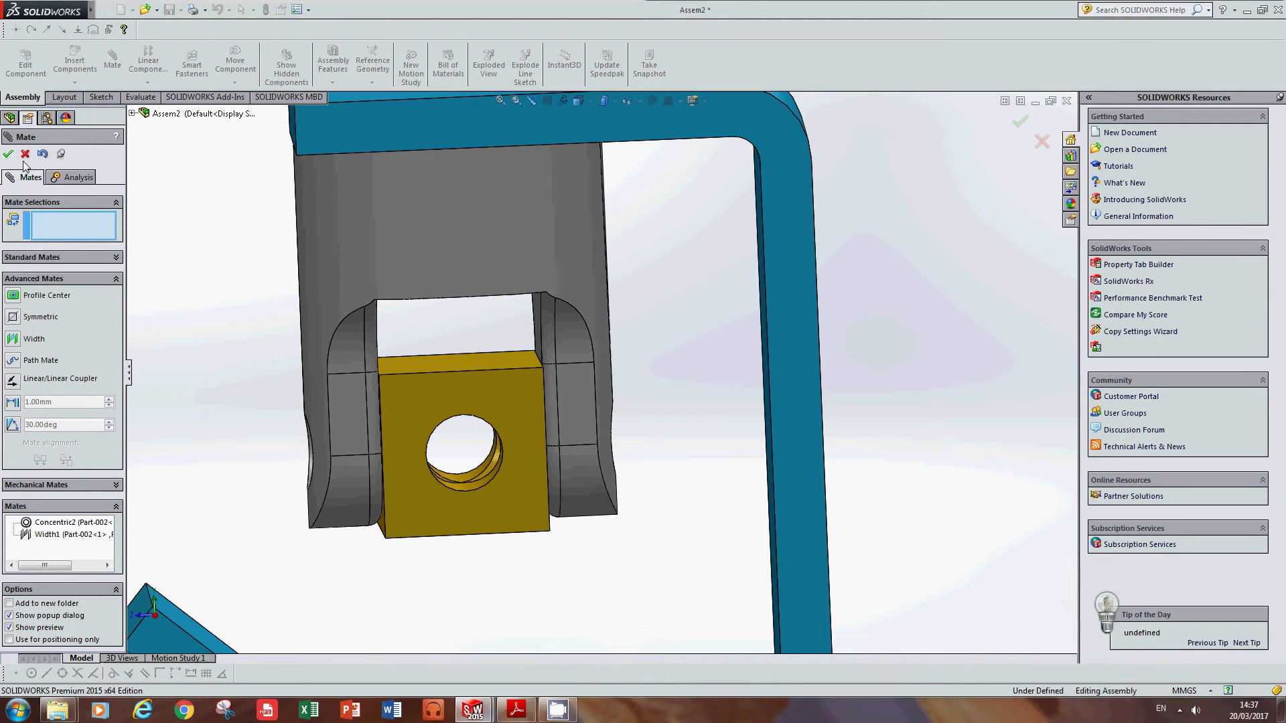
- Finish the mating command and rotate the spider slightly to test its remaining freedom between the male yoke's arms
{"action": "scroll", "coordinate": [460, 315], "scroll_direction": "up", "scroll_amount": 4}
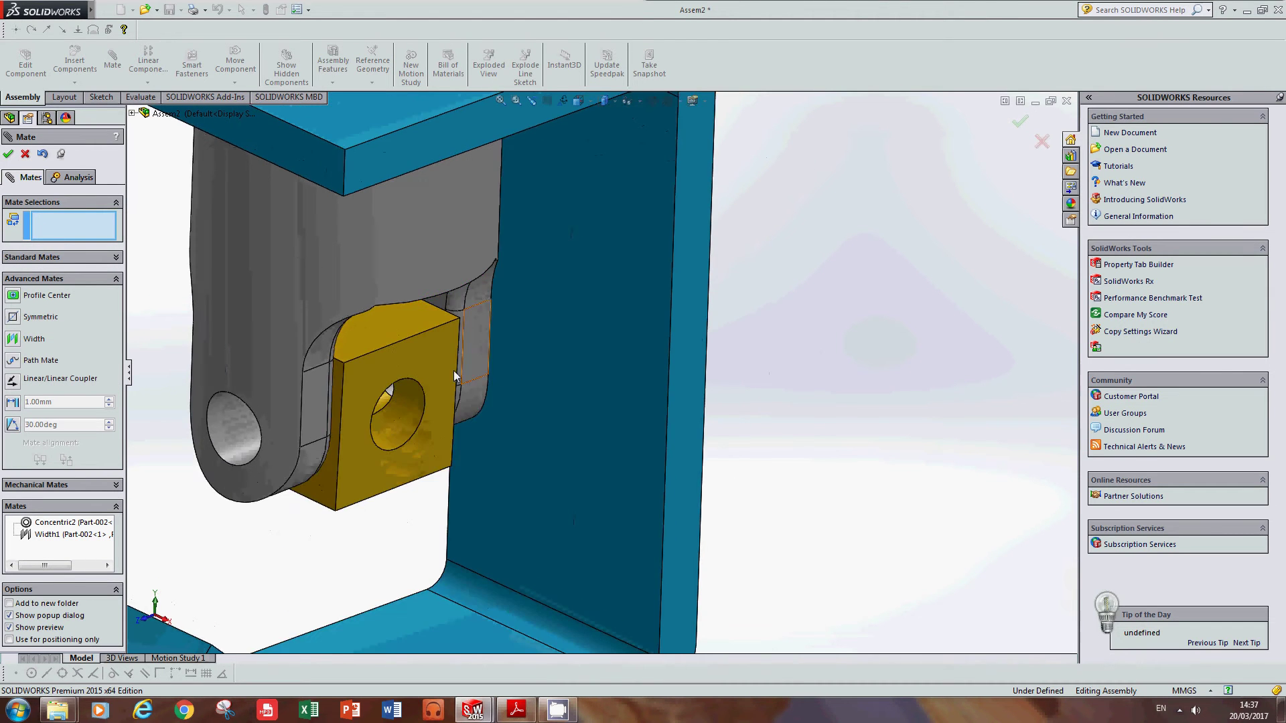
{"action": "scroll", "coordinate": [439, 332], "scroll_direction": "up", "scroll_amount": 1}
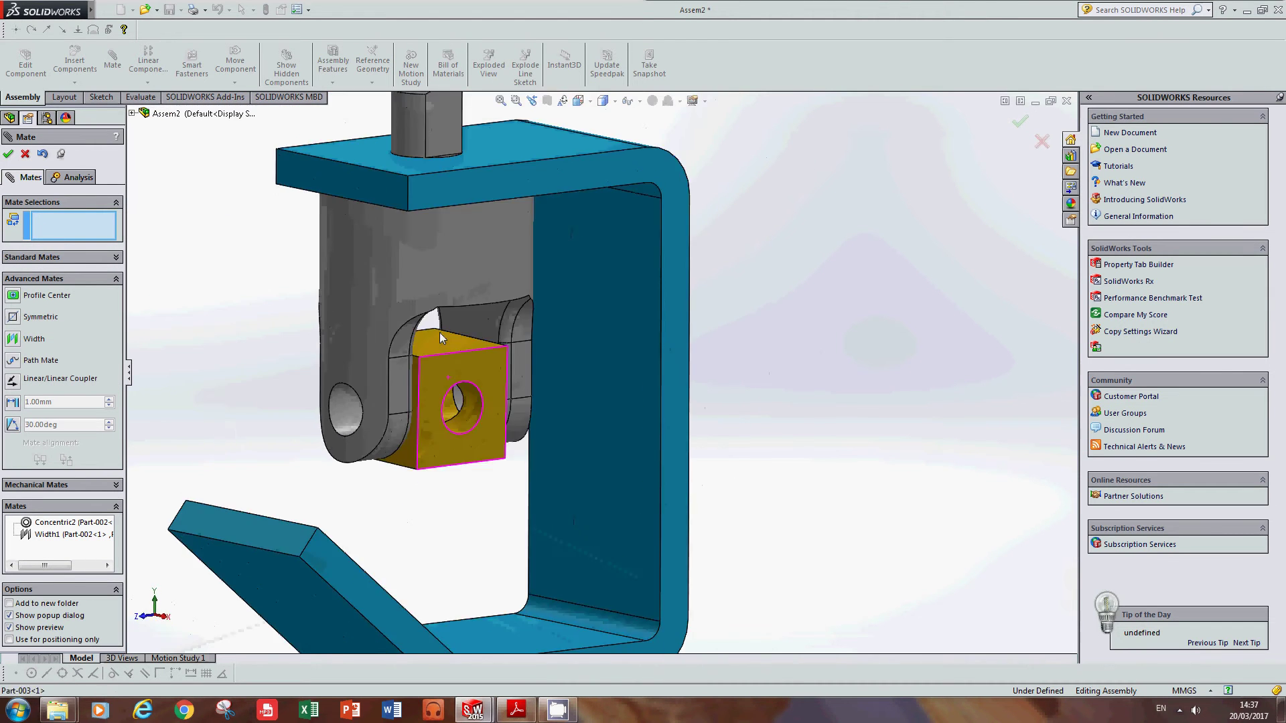
{"action": "left_click", "coordinate": [8, 154]}
{"action": "left_click_drag", "start_coordinate": [429, 392], "coordinate": [492, 398]}
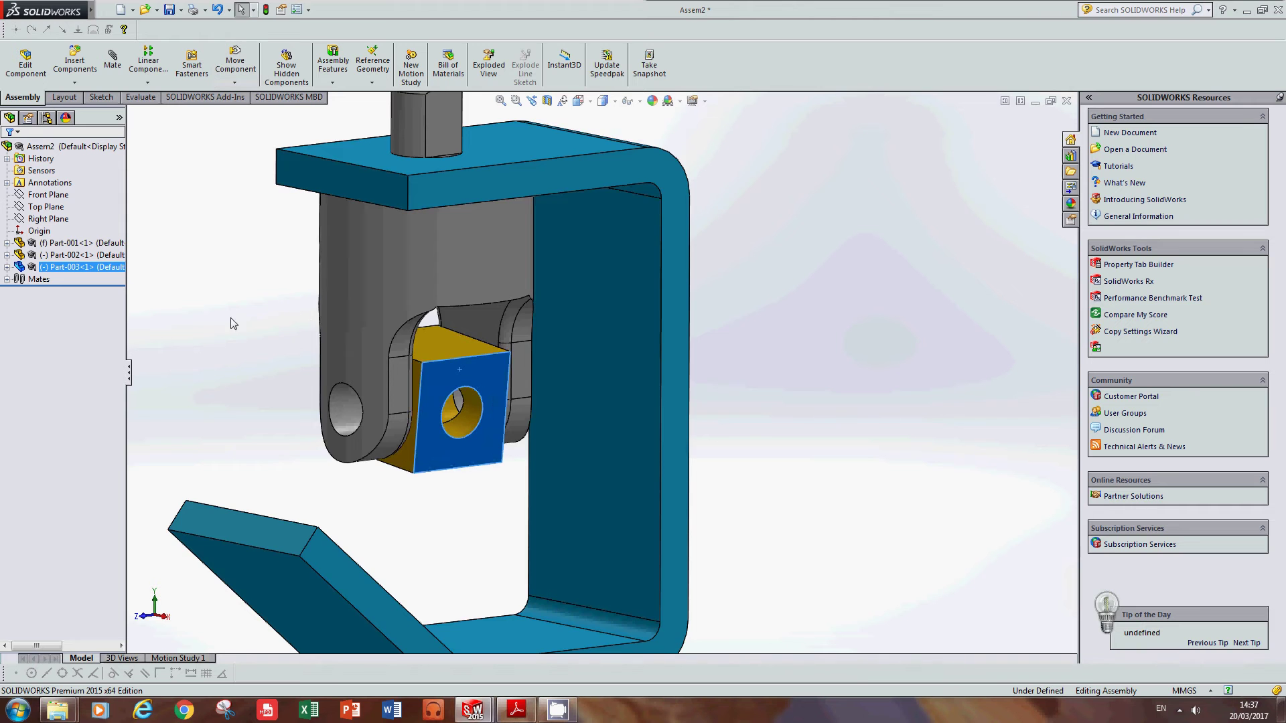
{"action": "scroll", "coordinate": [232, 322], "scroll_direction": "up", "scroll_amount": 1}
{"action": "middle_click_drag", "start_coordinate": [385, 429], "coordinate": [287, 408]}
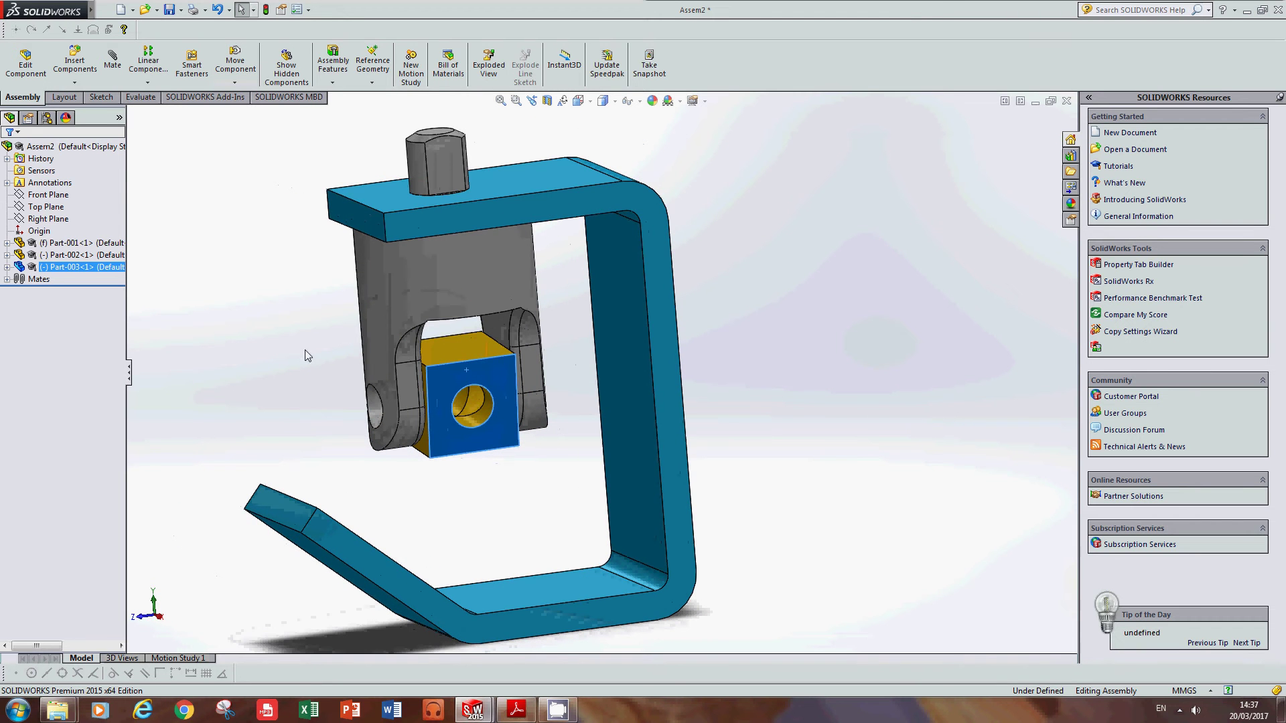
- Insert the long pin Part-004 from file and place it beside the male yoke
{"action": "left_click", "coordinate": [84, 60]}
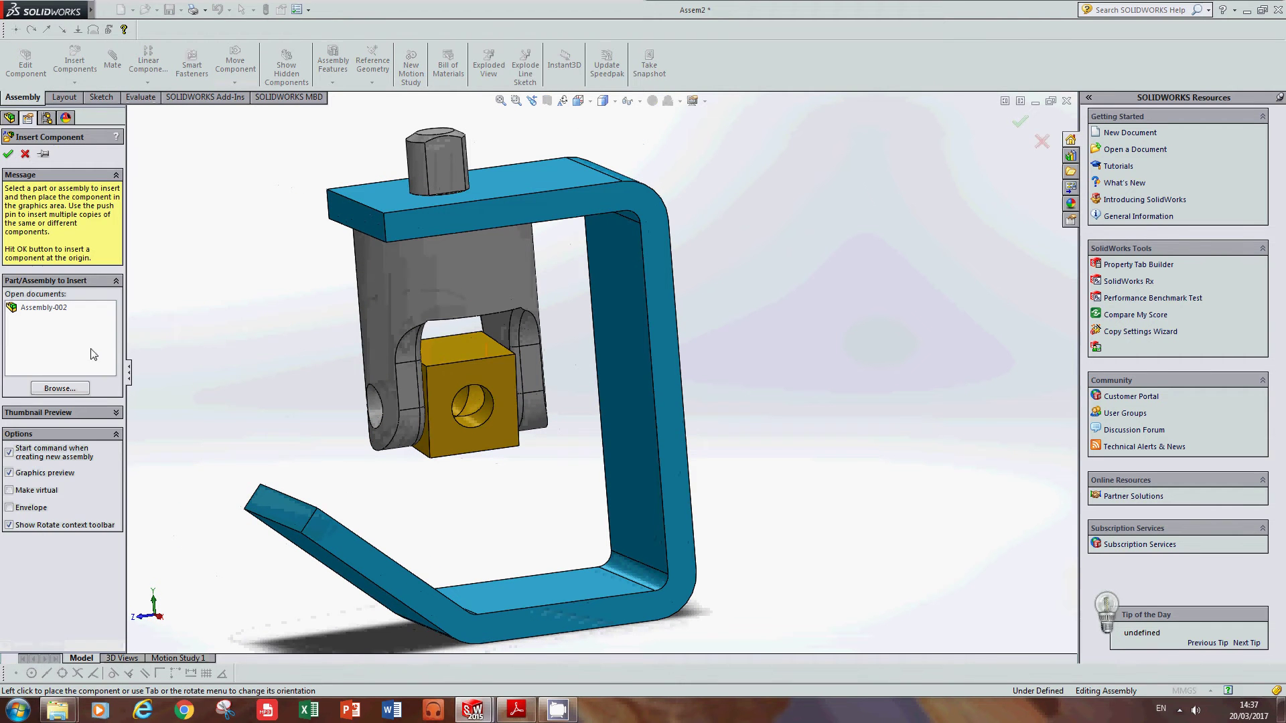
{"action": "left_click", "coordinate": [59, 388]}
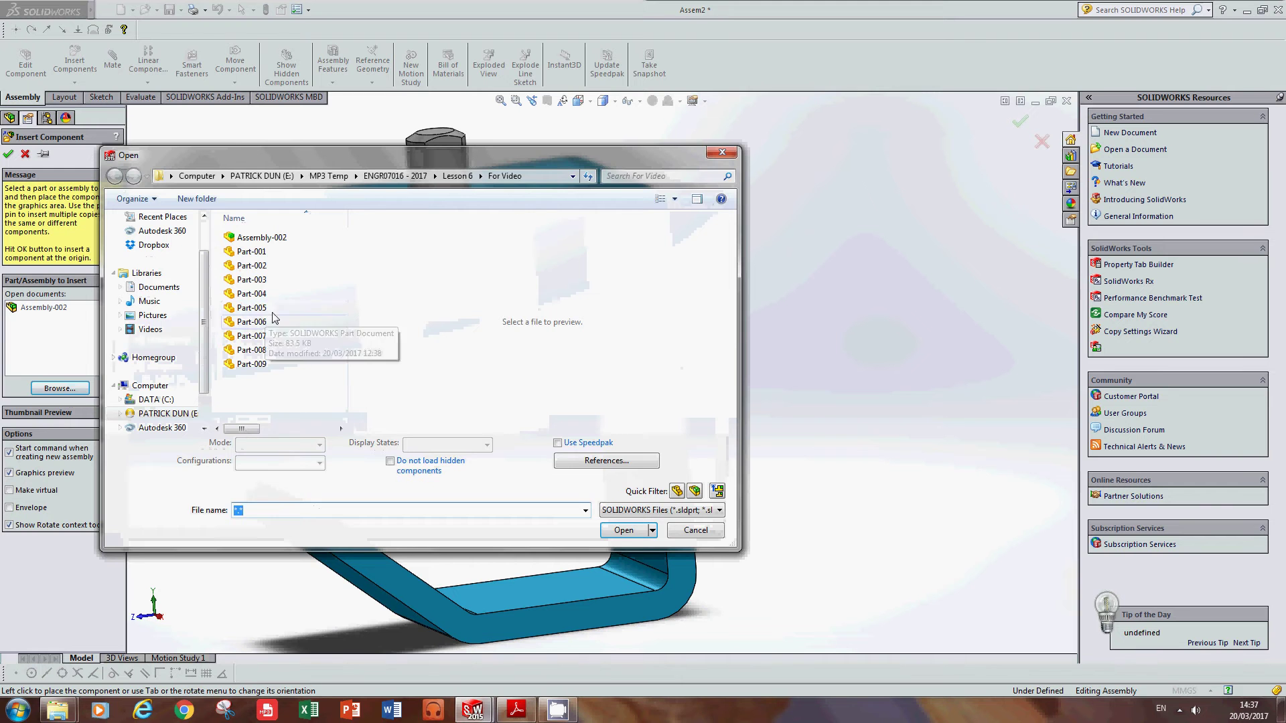
{"action": "left_click", "coordinate": [622, 523]}
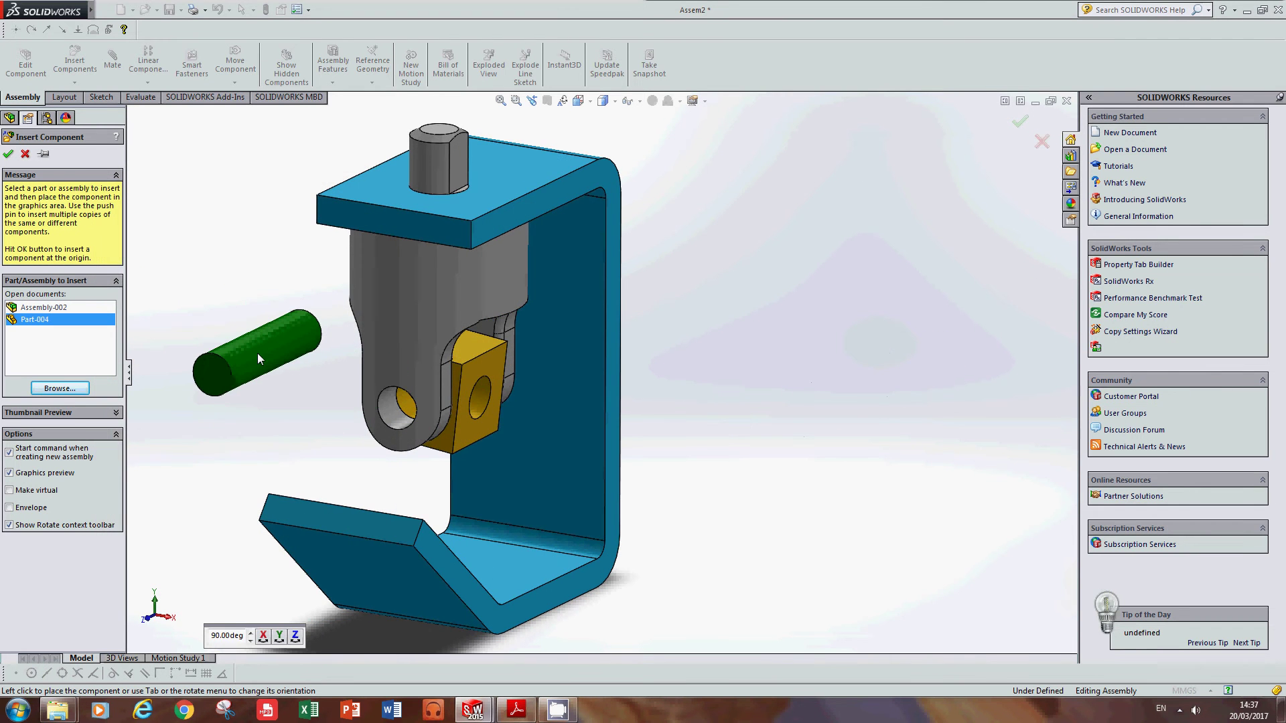
{"action": "left_click", "coordinate": [274, 351]}
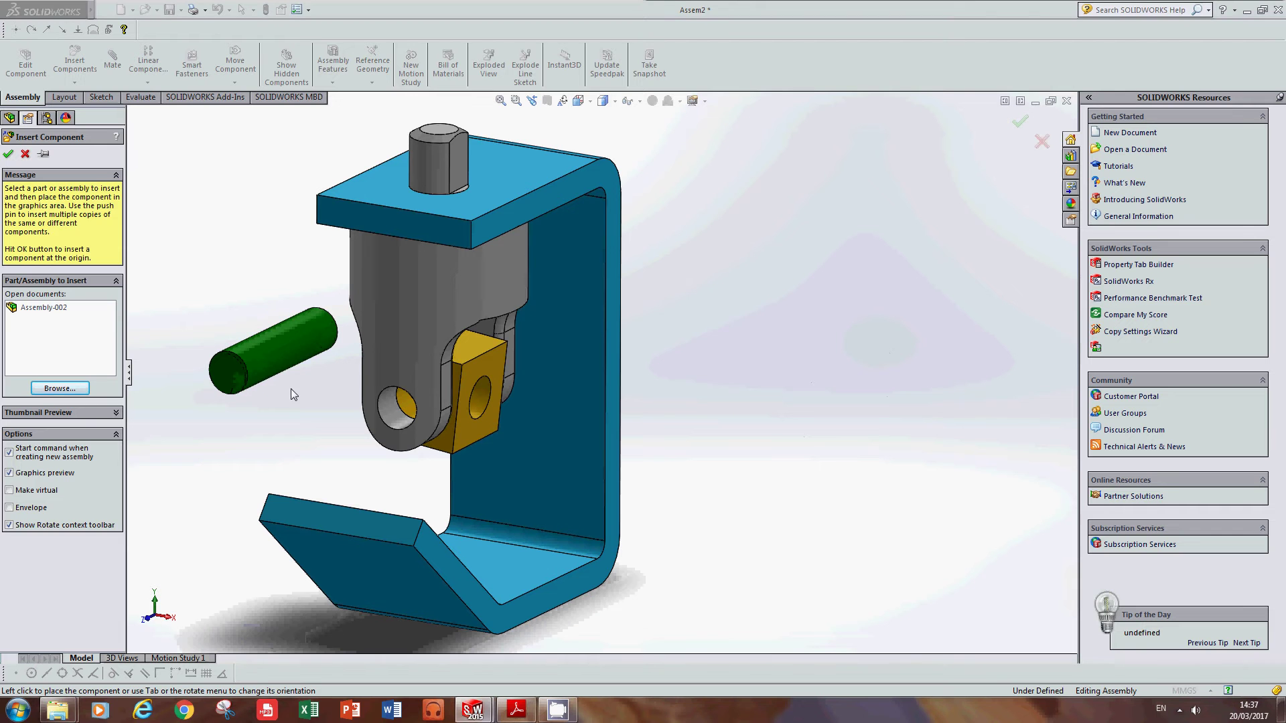
{"action": "left_click", "coordinate": [724, 365]}
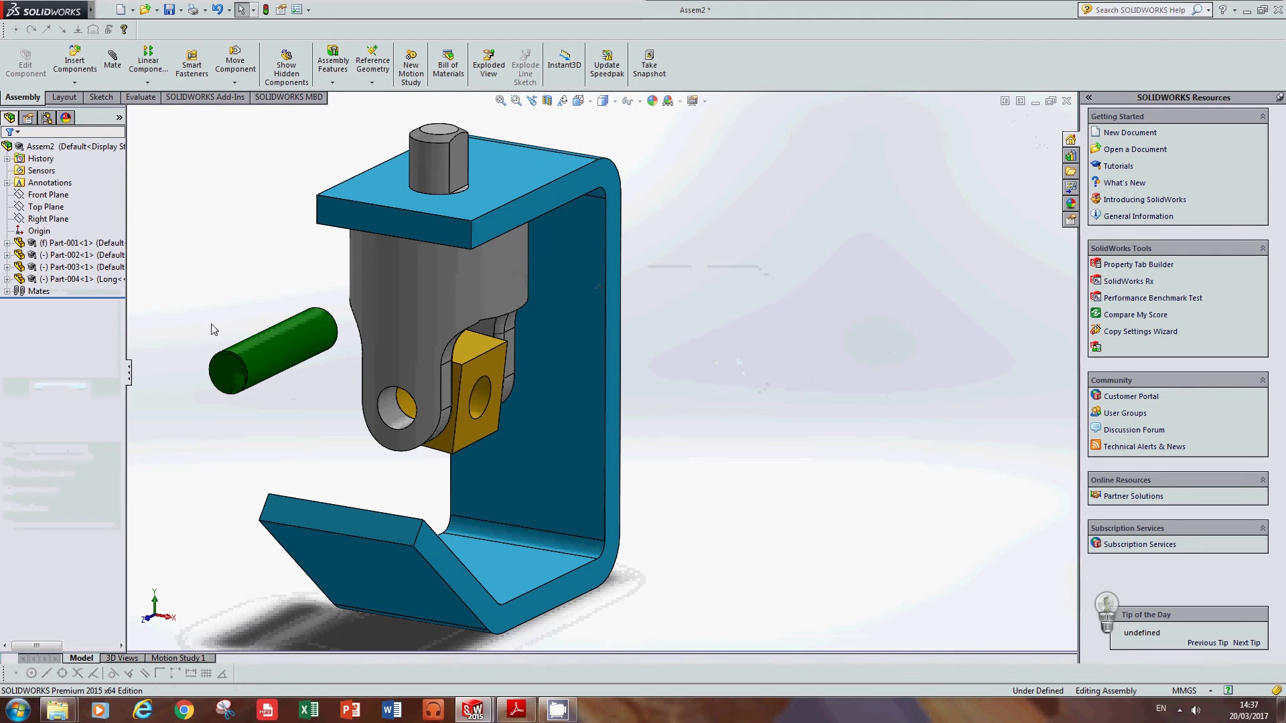
- Add a Concentric mate between the pin's cylindrical face and the hole in the male yoke's arm
{"action": "left_click", "coordinate": [112, 57]}
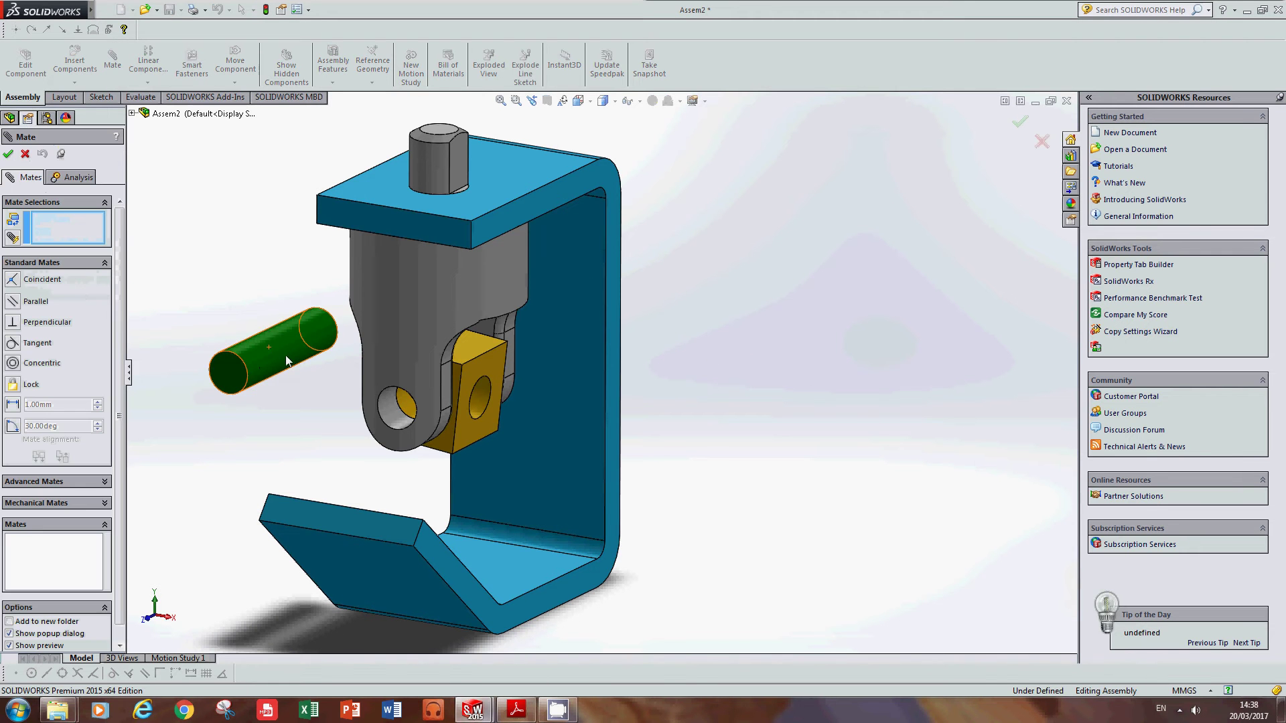
{"action": "middle_click_drag", "start_coordinate": [286, 355], "coordinate": [244, 347]}
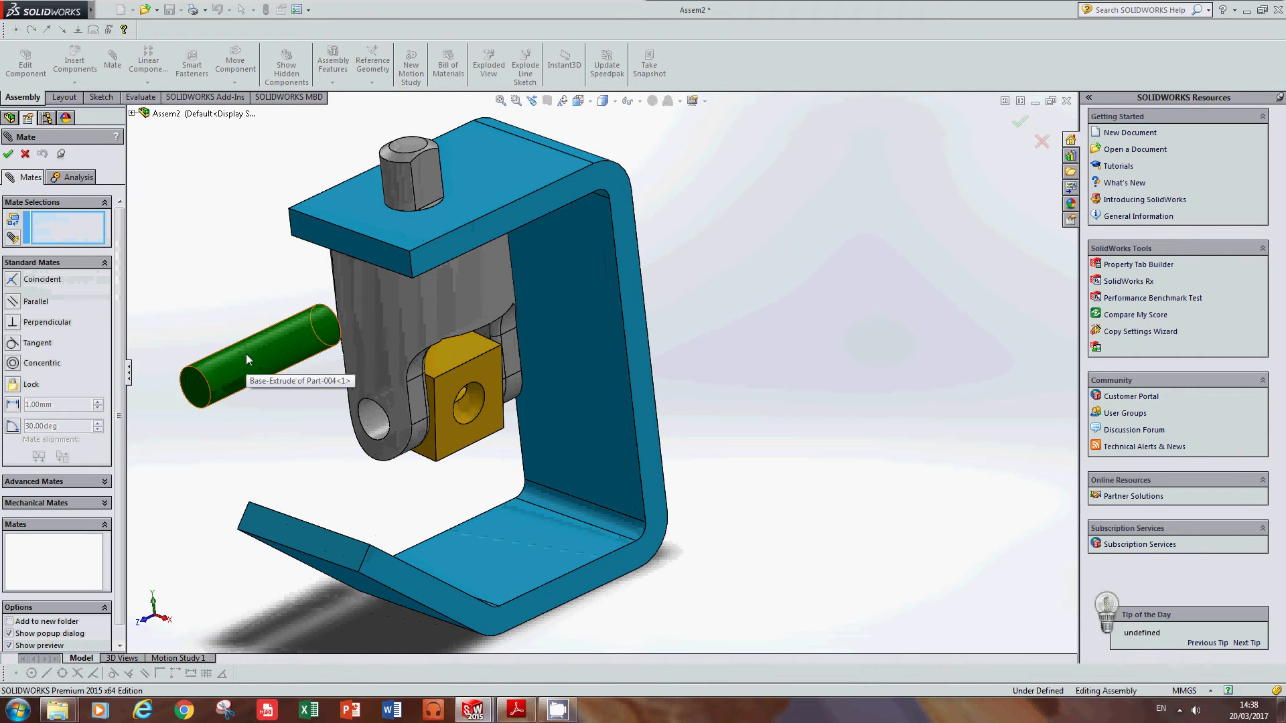
{"action": "left_click", "coordinate": [246, 354]}
{"action": "scroll", "coordinate": [349, 479], "scroll_direction": "down", "scroll_amount": 2}
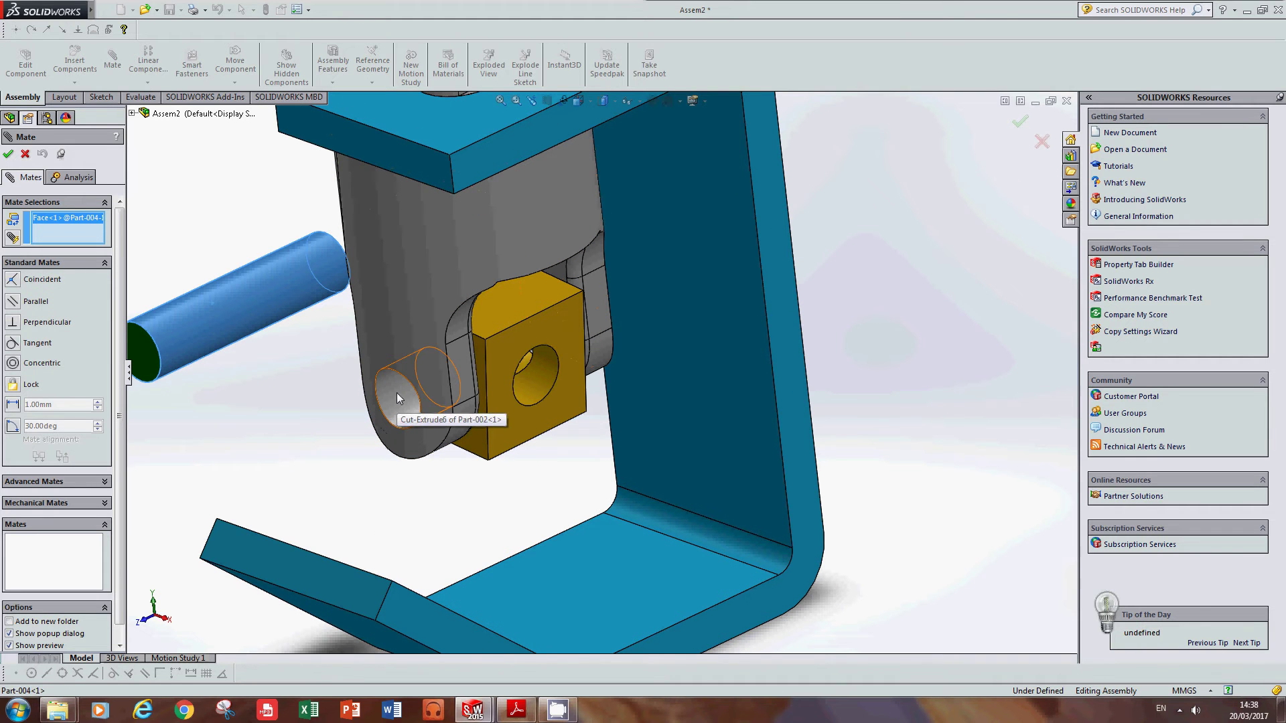
{"action": "left_click", "coordinate": [415, 405]}
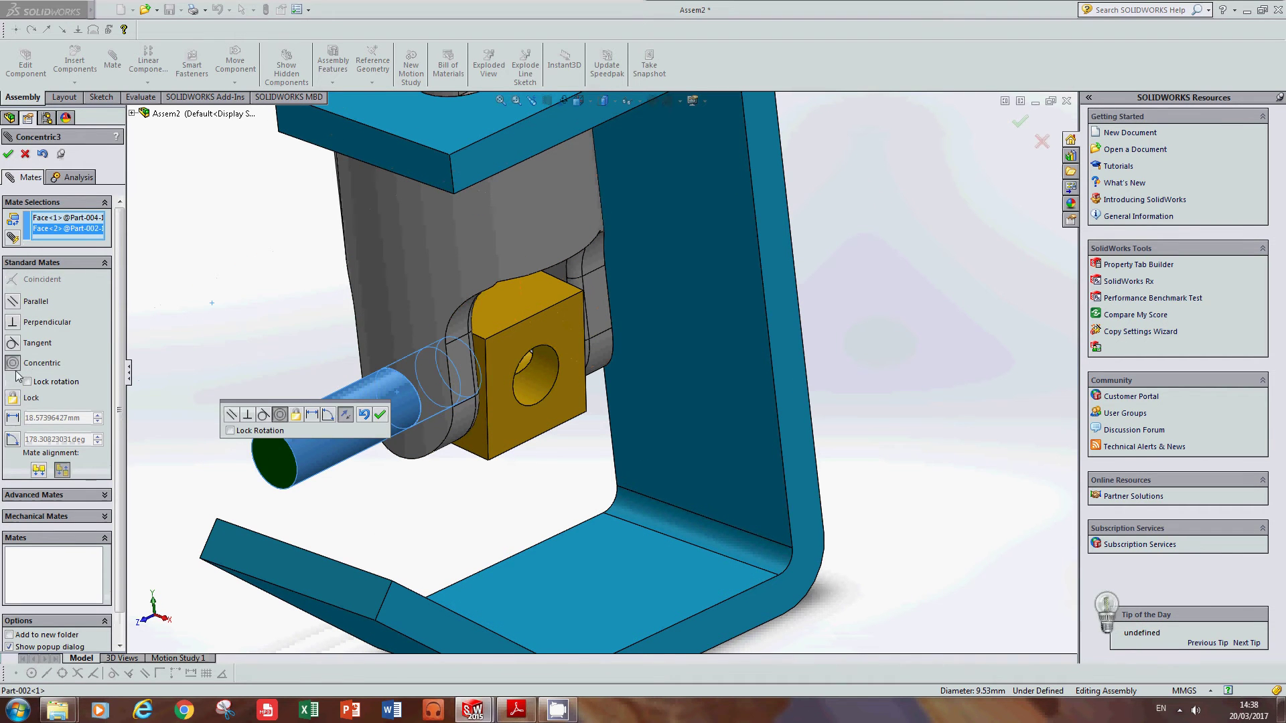
{"action": "left_click", "coordinate": [8, 153]}
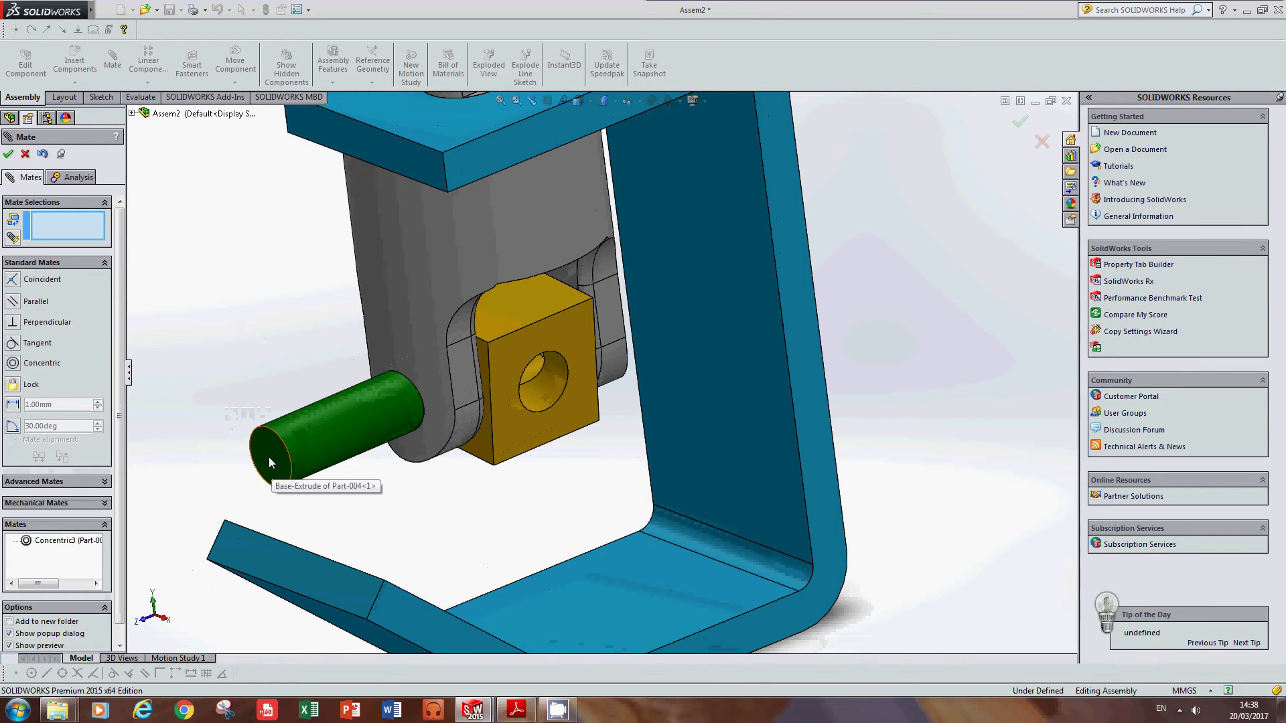
- Start a Tangent mate between the pin's flat end face and the male yoke's outer cylindrical face
{"action": "left_click", "coordinate": [268, 454]}
{"action": "left_click", "coordinate": [401, 327]}
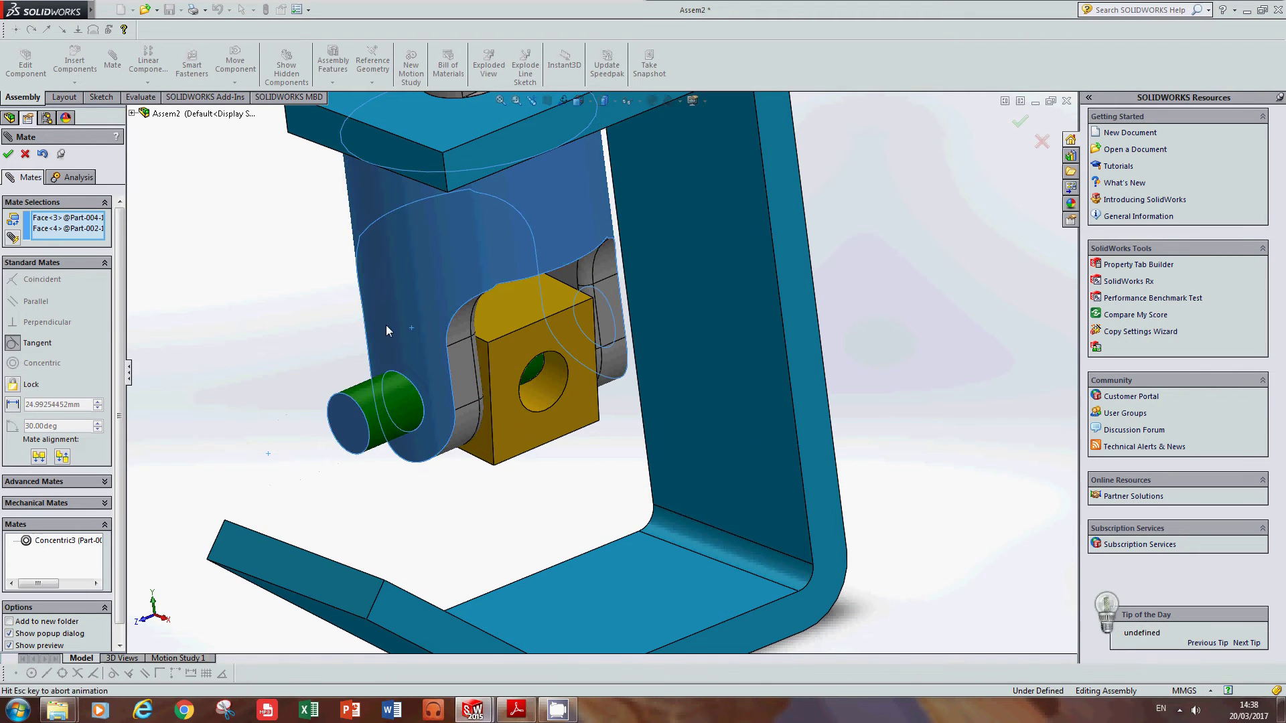
{"action": "middle_click_drag", "start_coordinate": [273, 393], "coordinate": [292, 422]}
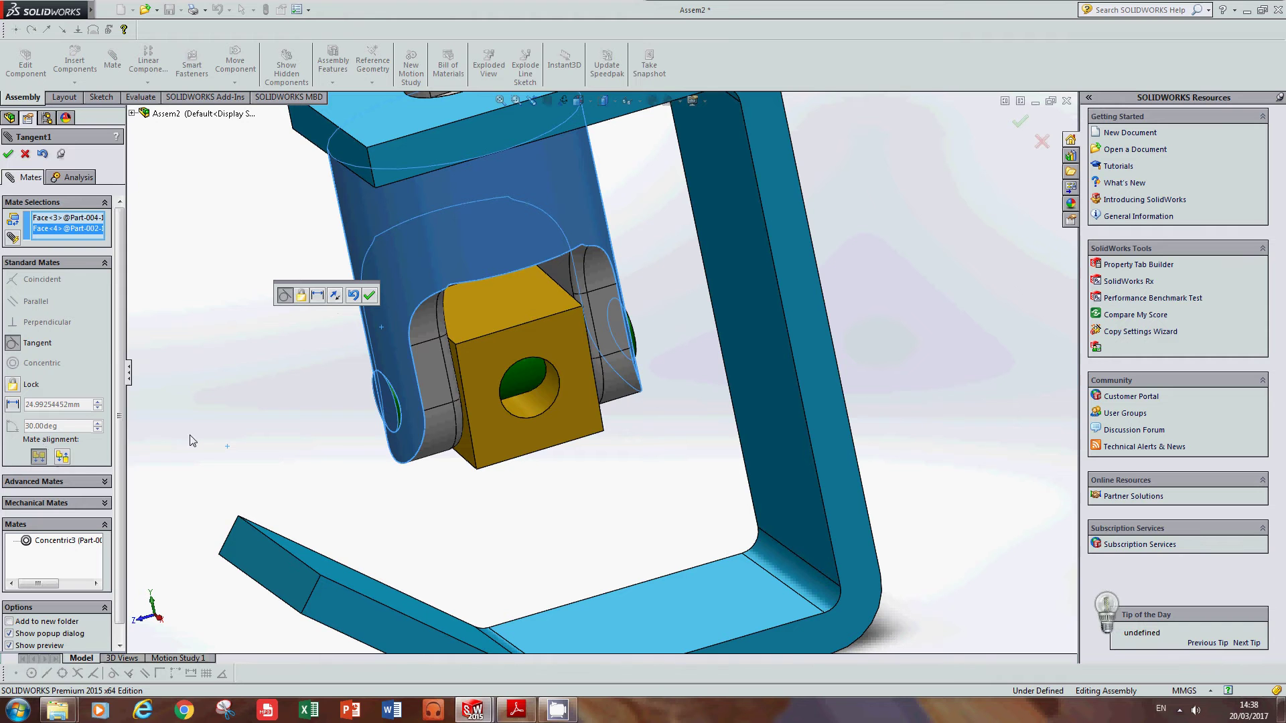
- Compare both alignments of the tangent mate, apply the one that seats the pin inside the yoke, and finish mating
{"action": "left_click", "coordinate": [63, 456]}
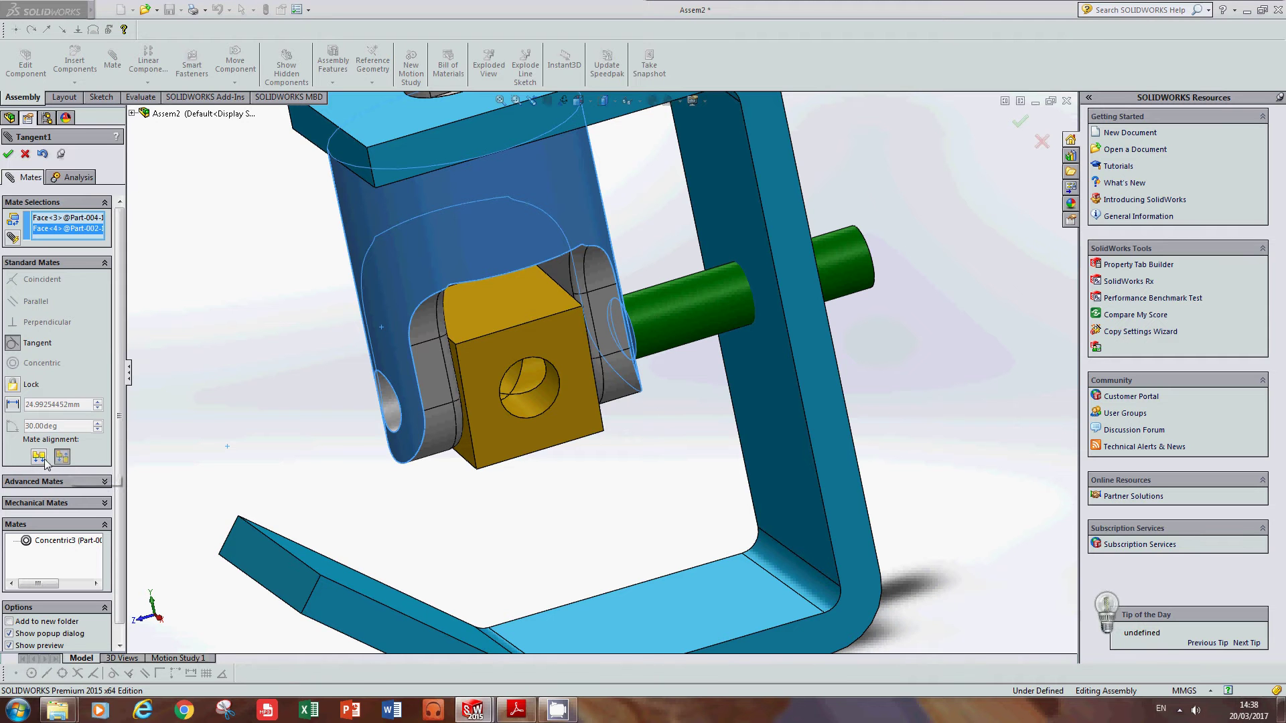
{"action": "middle_click_drag", "start_coordinate": [303, 423], "coordinate": [254, 495]}
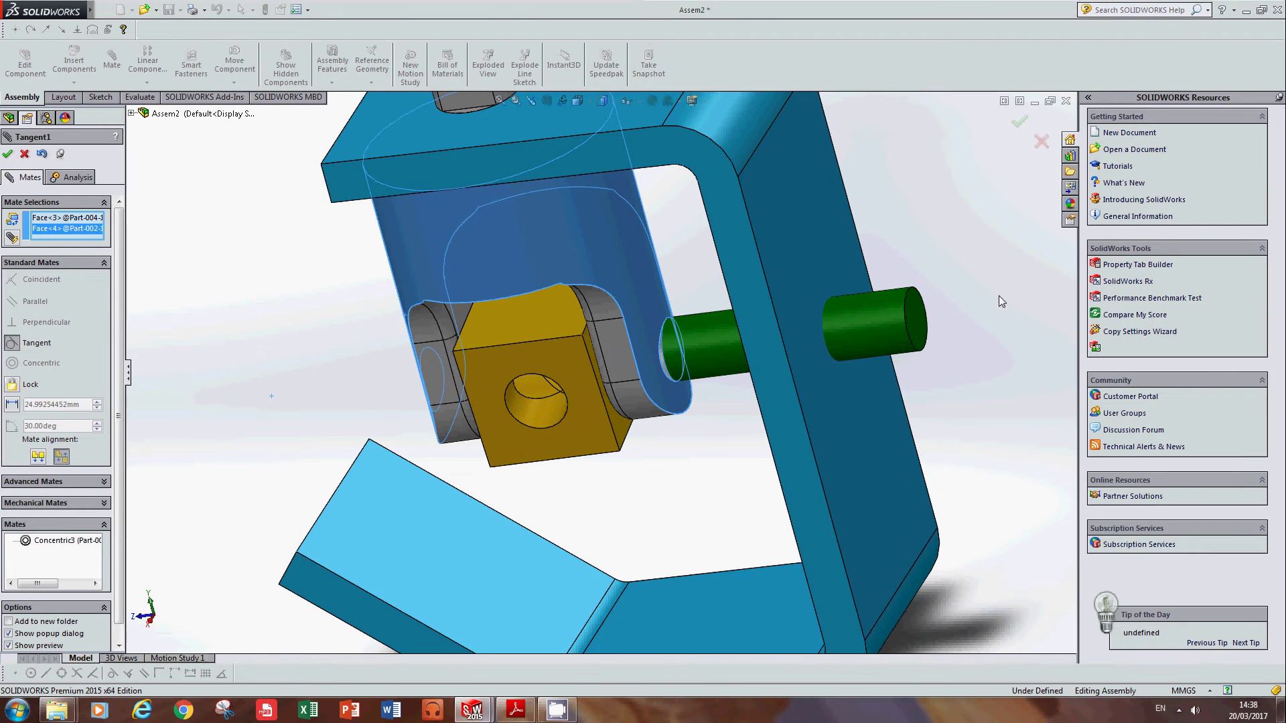
{"action": "middle_click_drag", "start_coordinate": [693, 462], "coordinate": [708, 451]}
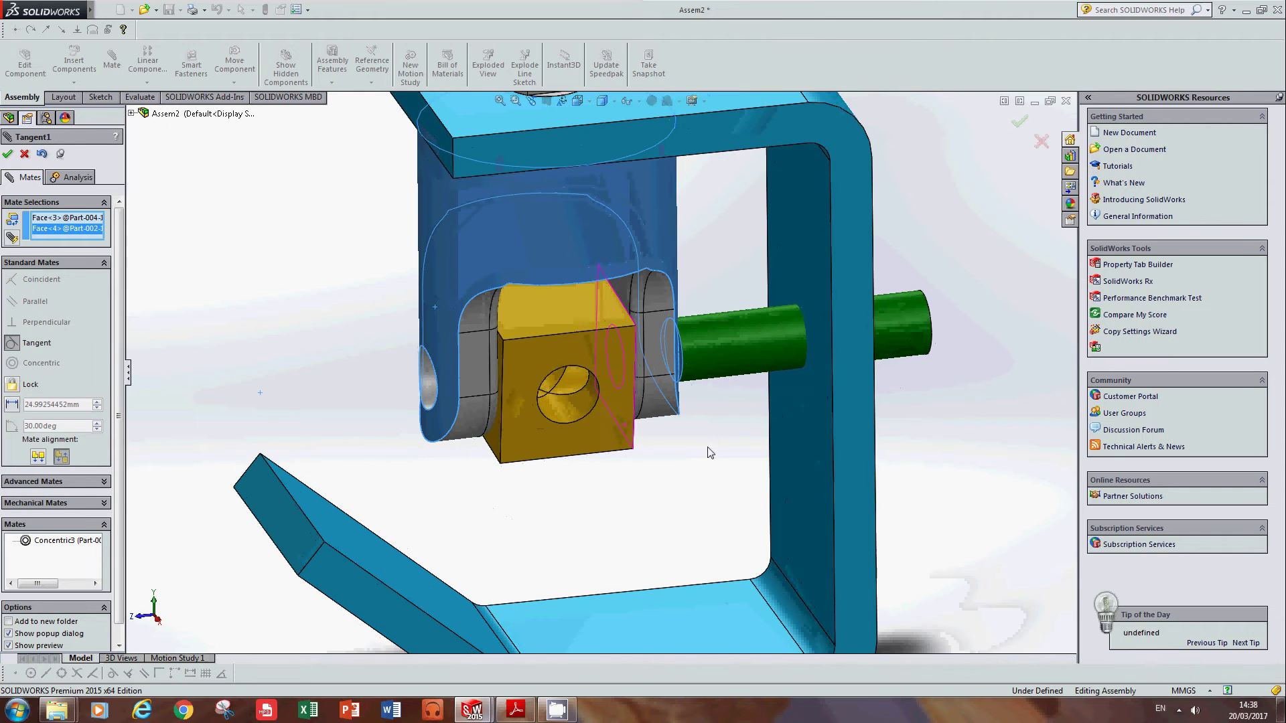
{"action": "left_click", "coordinate": [38, 458]}
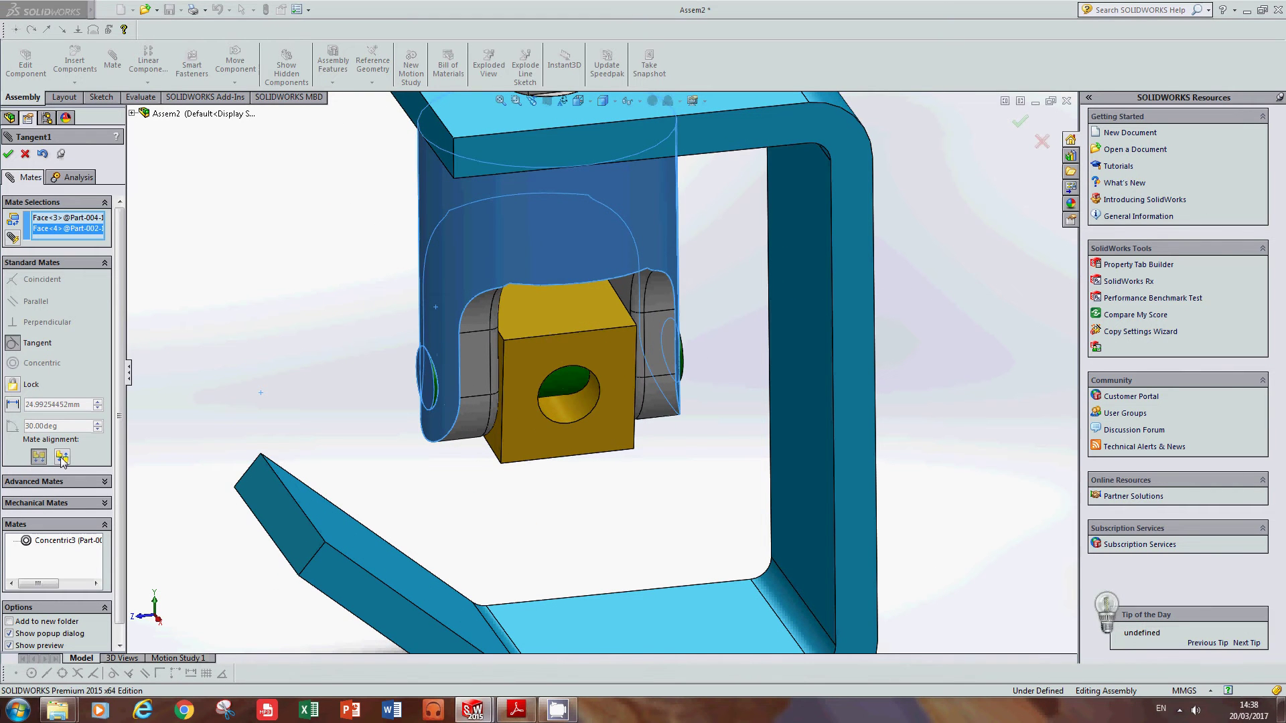
{"action": "left_click", "coordinate": [62, 459]}
{"action": "left_click", "coordinate": [39, 458]}
{"action": "left_click", "coordinate": [62, 460]}
{"action": "left_click", "coordinate": [39, 458]}
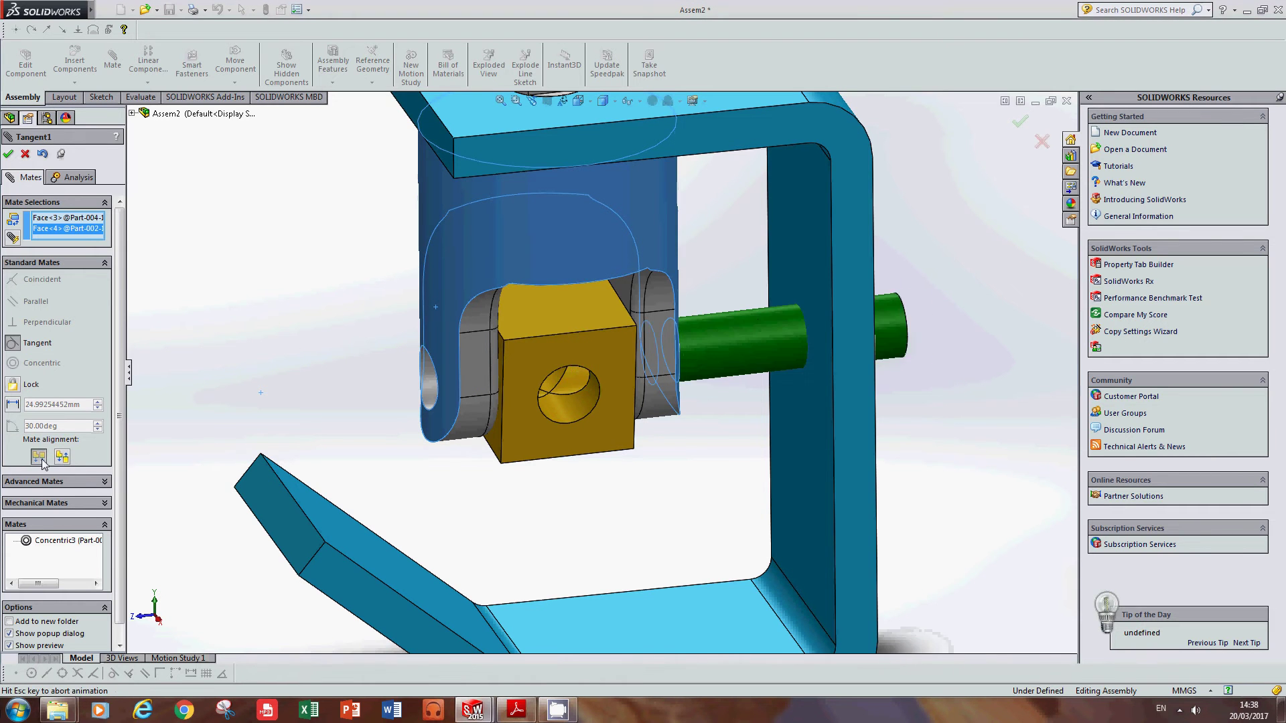
{"action": "left_click", "coordinate": [9, 155]}
{"action": "middle_click_drag", "start_coordinate": [310, 310], "coordinate": [201, 268]}
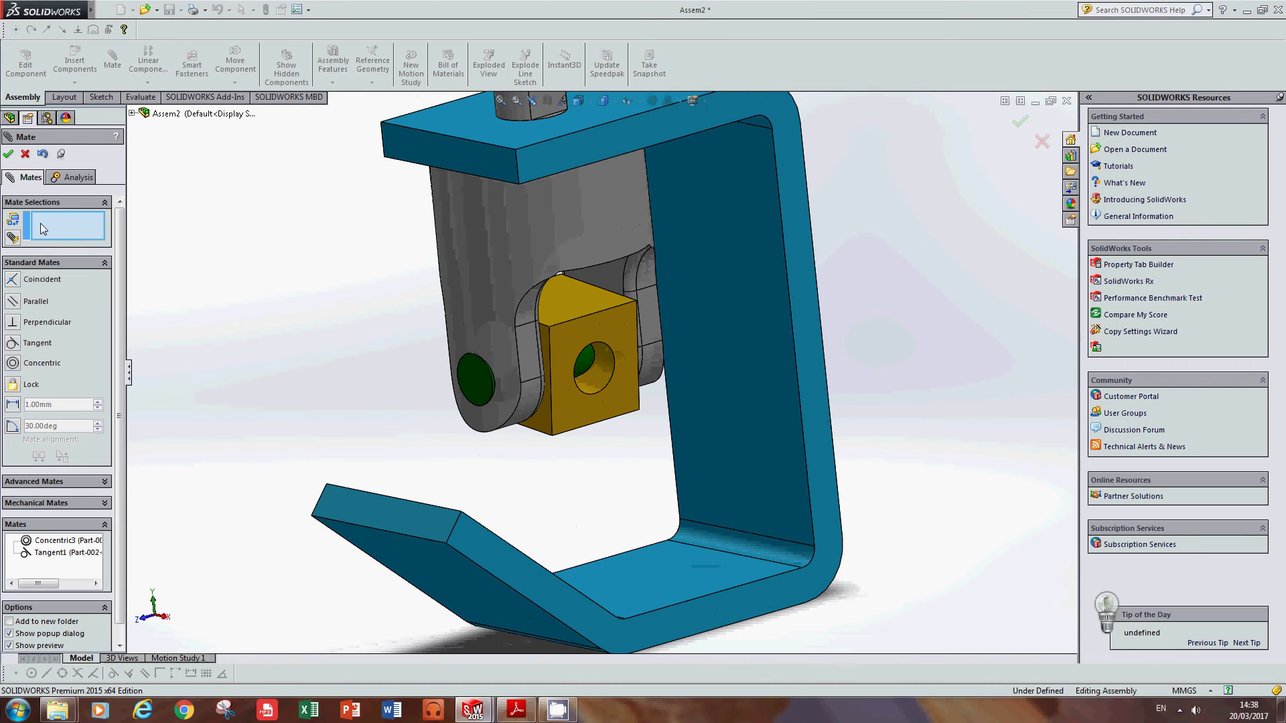
{"action": "left_click", "coordinate": [13, 155]}
{"action": "middle_click_drag", "start_coordinate": [396, 339], "coordinate": [384, 370]}
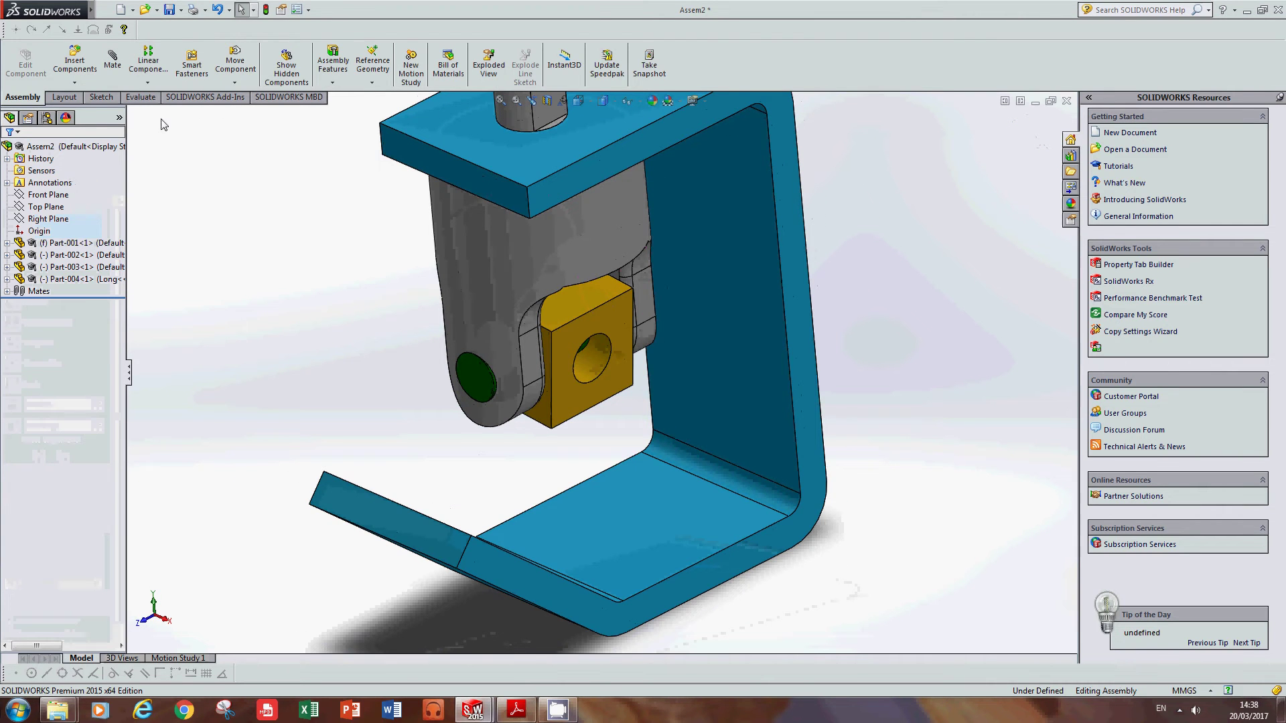
- Insert the second yoke, Part-005, from file and place it beside the bracket
{"action": "left_click", "coordinate": [74, 64]}
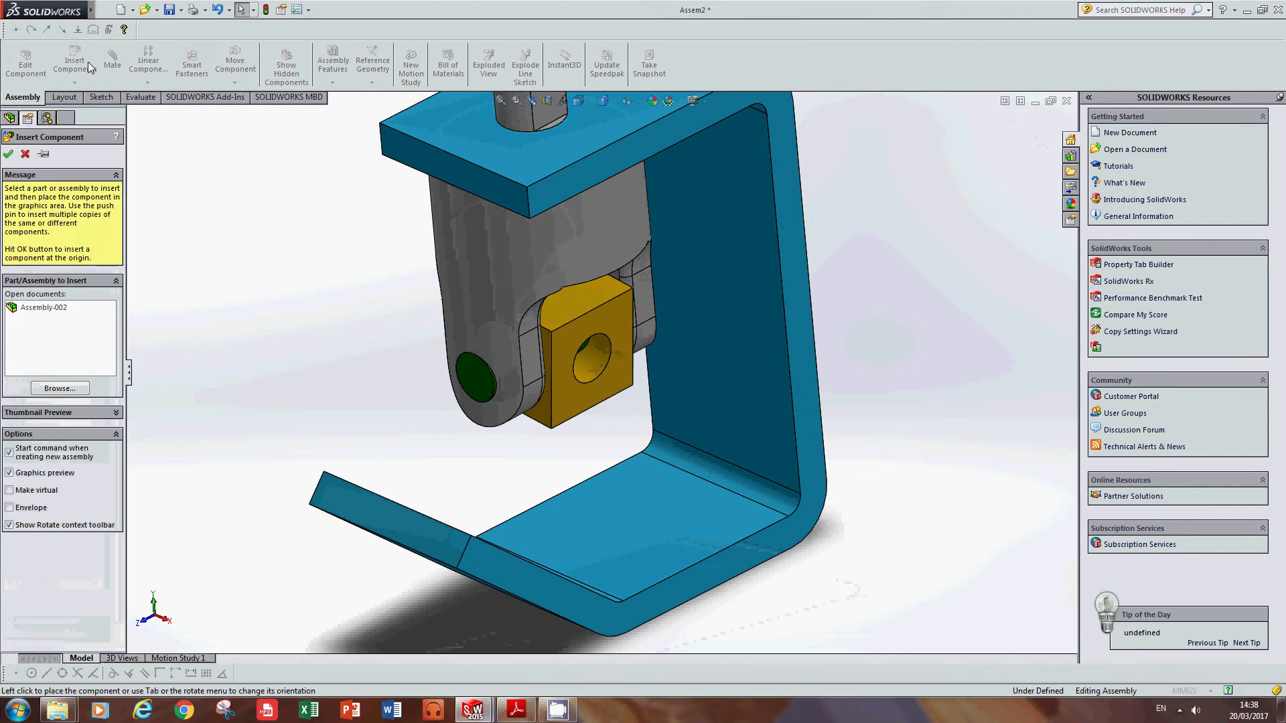
{"action": "left_click", "coordinate": [69, 387]}
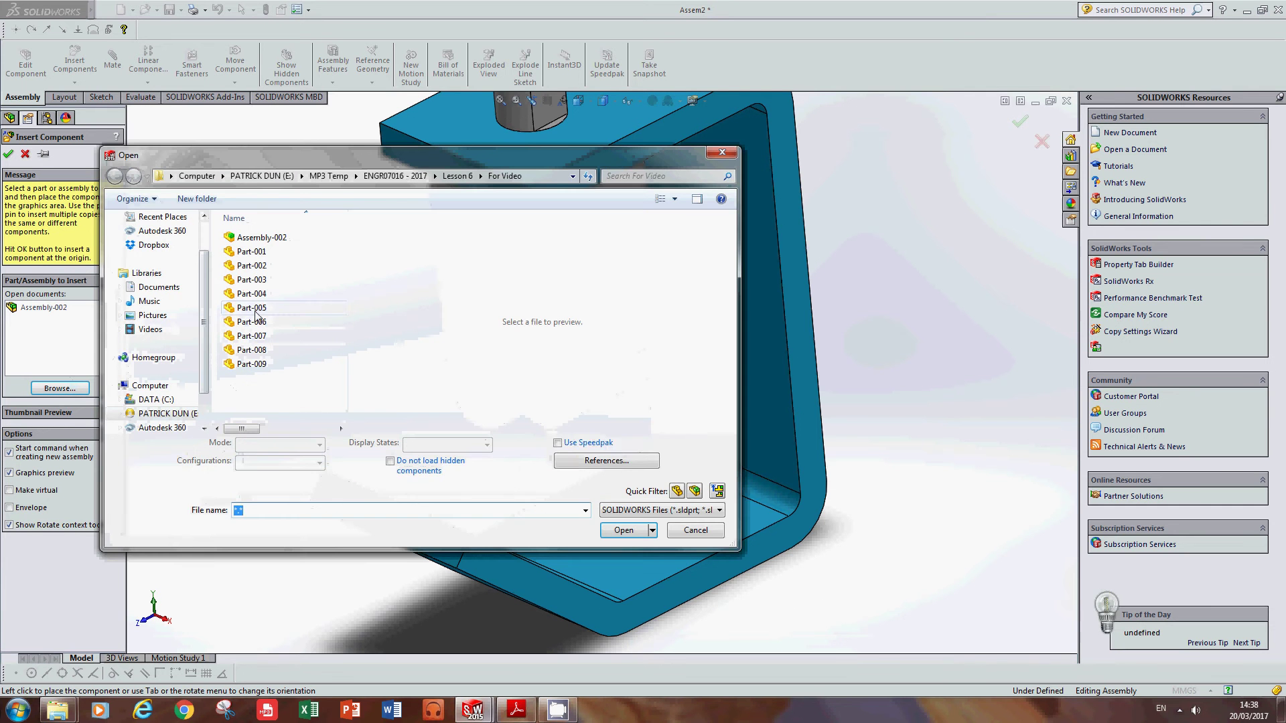
{"action": "left_click", "coordinate": [257, 312]}
{"action": "left_click", "coordinate": [621, 524]}
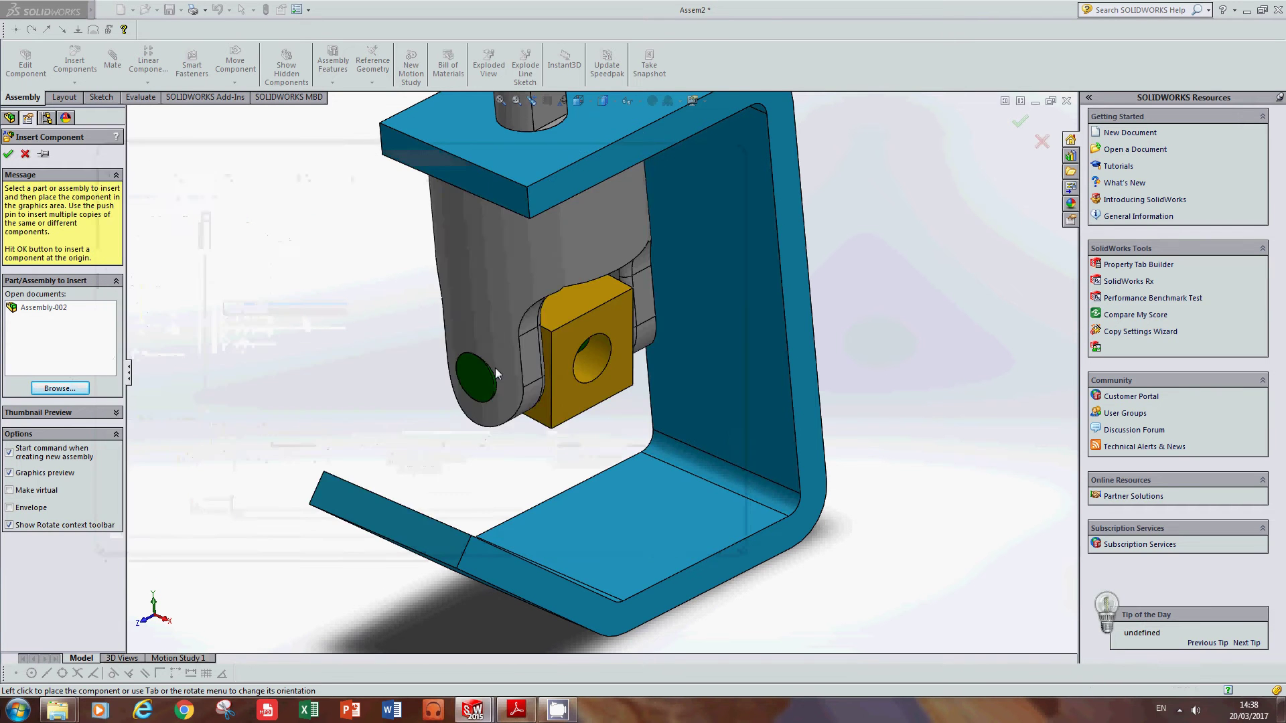
{"action": "scroll", "coordinate": [322, 333], "scroll_direction": "up", "scroll_amount": 2}
{"action": "middle_click_drag", "start_coordinate": [324, 335], "coordinate": [388, 364]}
{"action": "left_click", "coordinate": [356, 363]}
{"action": "left_click", "coordinate": [728, 365]}
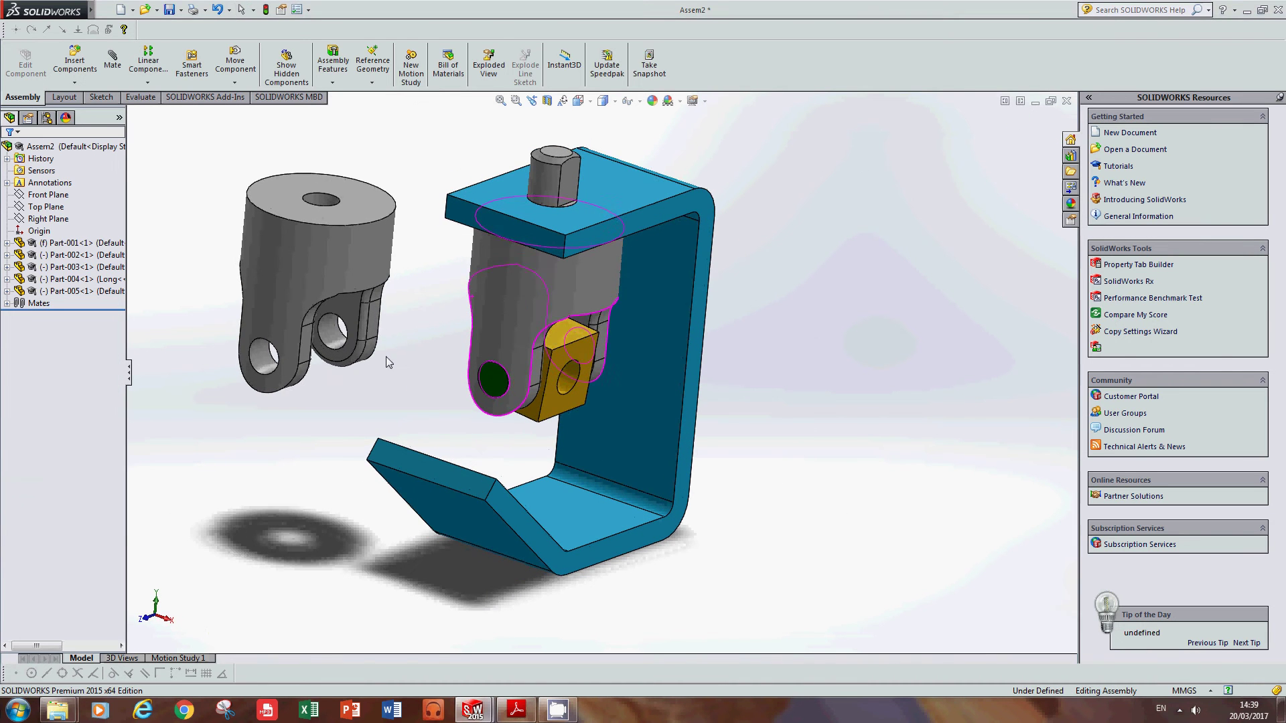
- Add a Concentric mate between the arm hole of Part-005 and the spider's open cross hole
{"action": "left_click", "coordinate": [112, 57]}
{"action": "scroll", "coordinate": [281, 341], "scroll_direction": "down", "scroll_amount": 2}
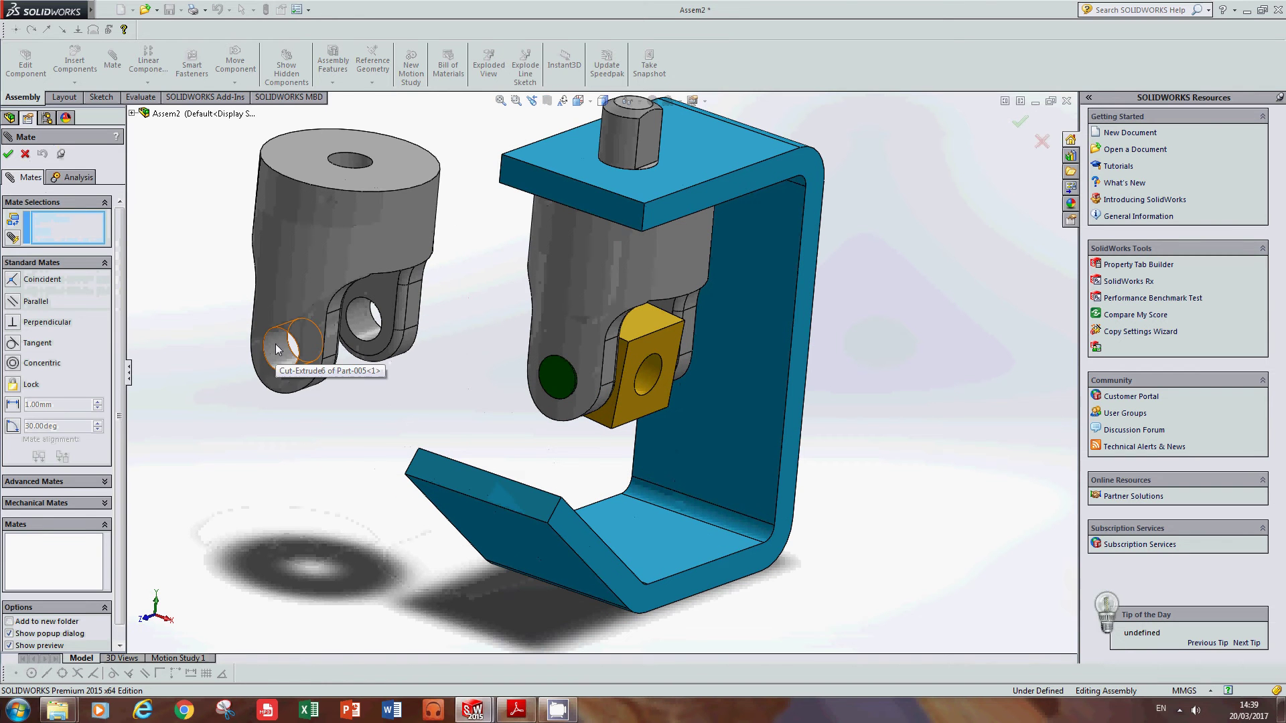
{"action": "left_click", "coordinate": [277, 348]}
{"action": "scroll", "coordinate": [651, 371], "scroll_direction": "down", "scroll_amount": 2}
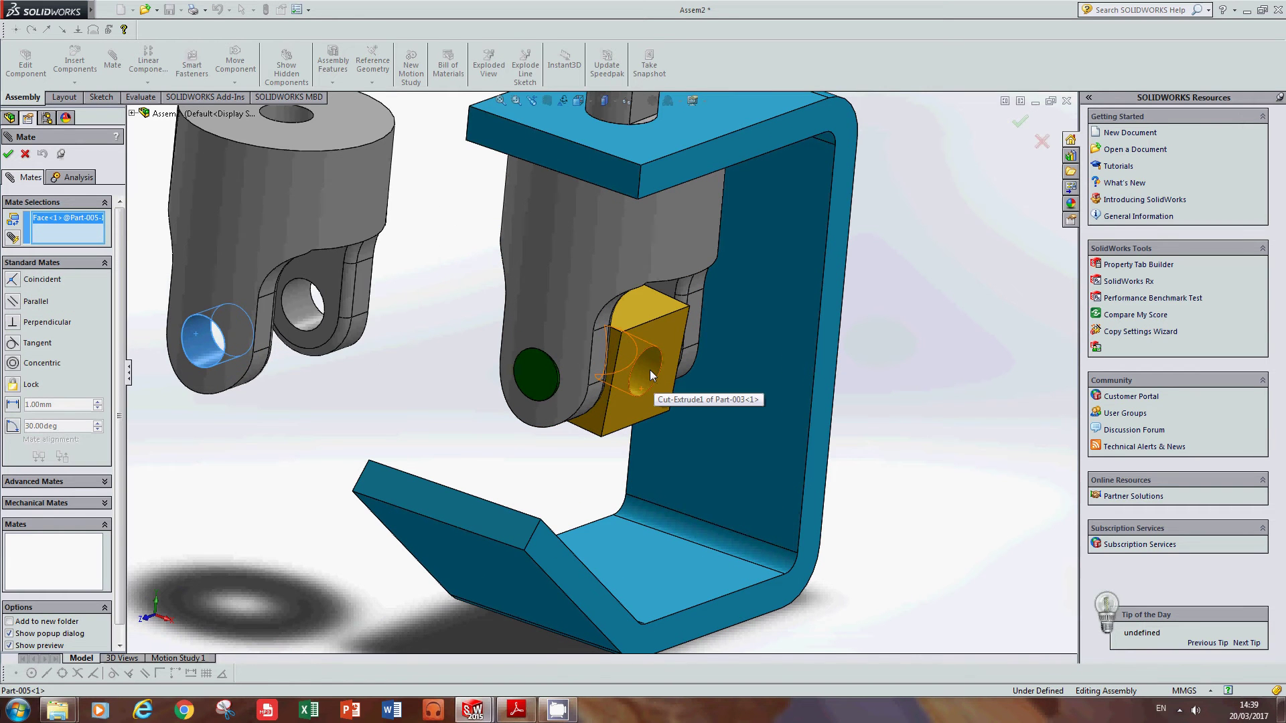
{"action": "left_click", "coordinate": [650, 367]}
{"action": "scroll", "coordinate": [593, 374], "scroll_direction": "up", "scroll_amount": 2}
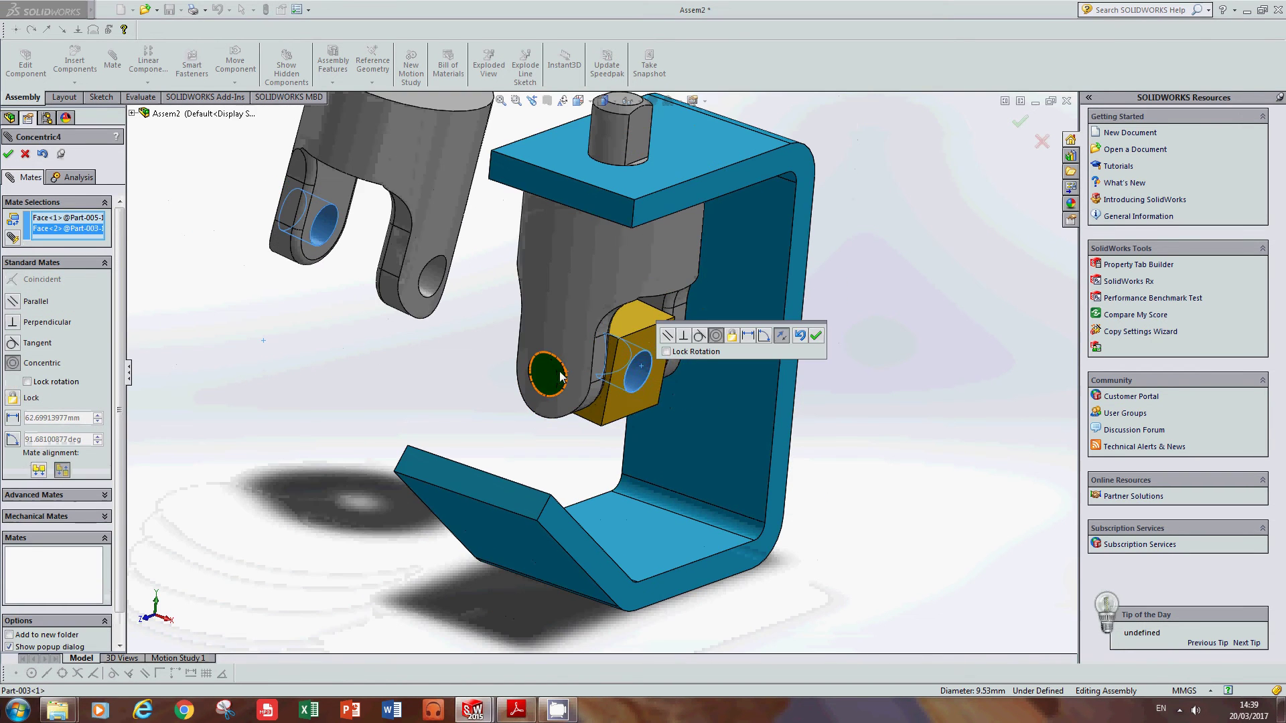
{"action": "scroll", "coordinate": [431, 355], "scroll_direction": "down", "scroll_amount": 2}
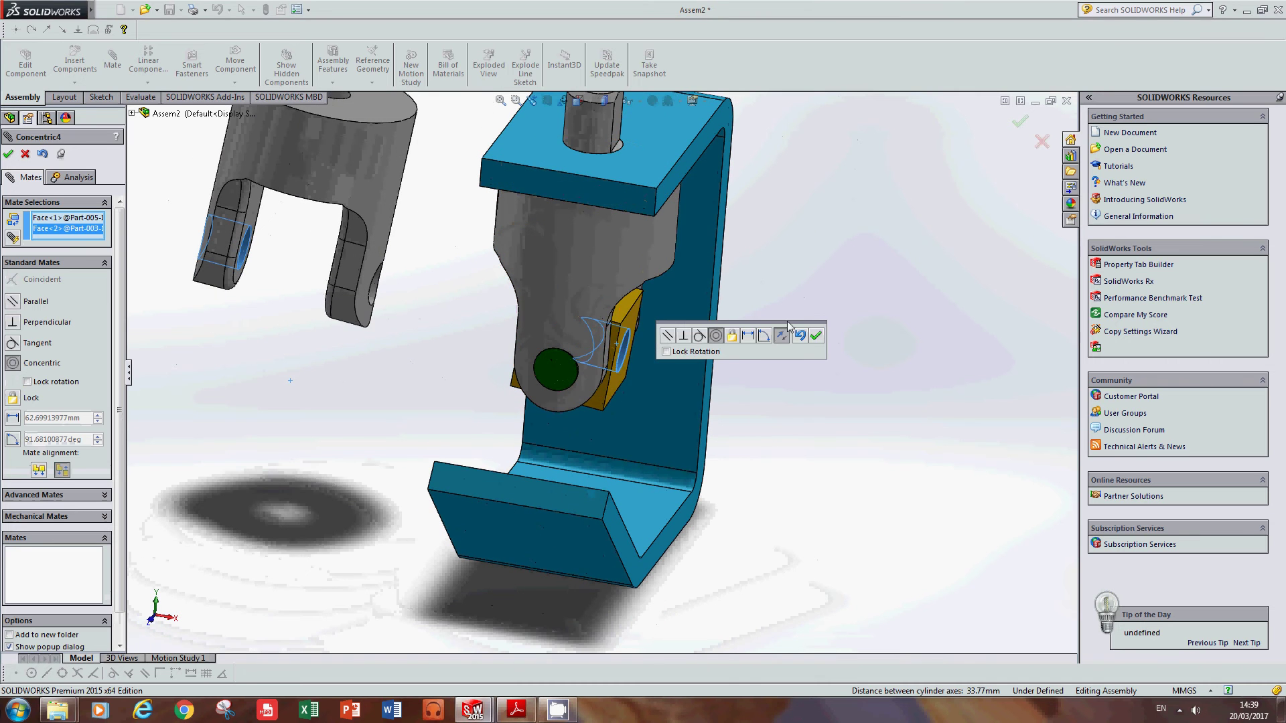
{"action": "key", "text": "Return"}
- Start an advanced Width mate using the two inner arm faces of Part-005 as the width references
{"action": "scroll", "coordinate": [469, 340], "scroll_direction": "up", "scroll_amount": 2}
{"action": "middle_click_drag", "start_coordinate": [445, 340], "coordinate": [522, 332]}
{"action": "scroll", "coordinate": [522, 332], "scroll_direction": "down", "scroll_amount": 2}
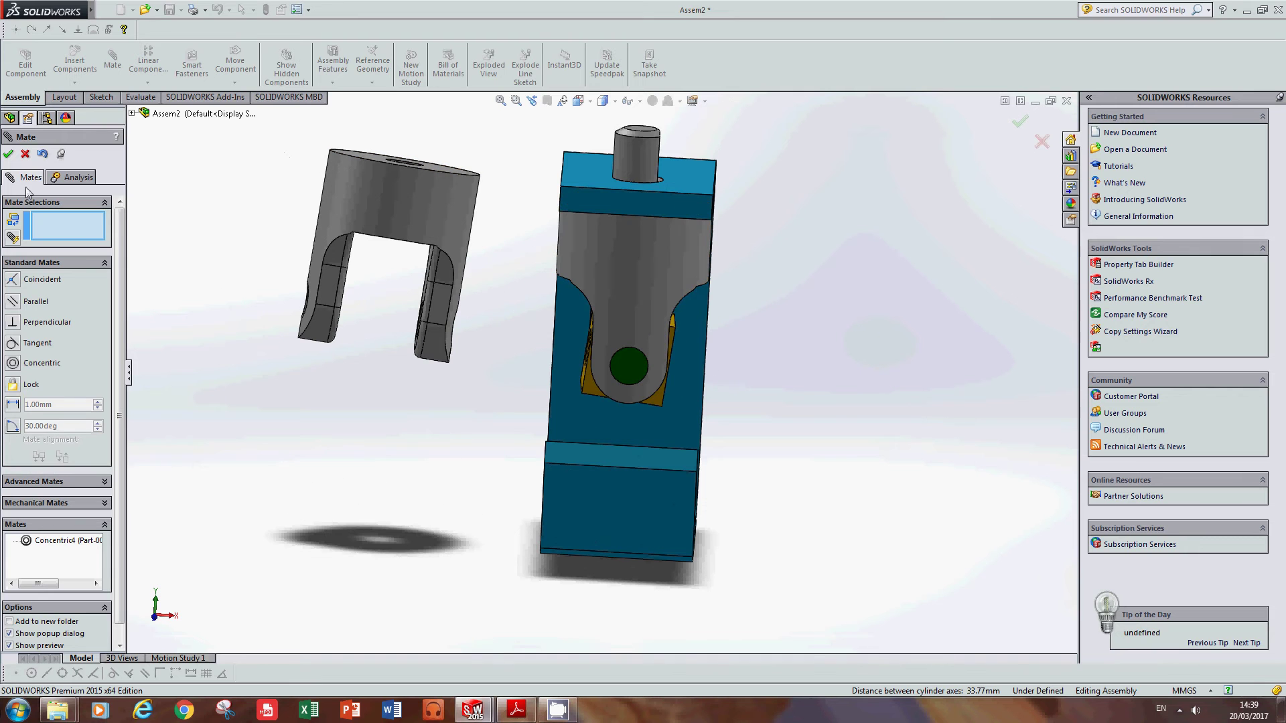
{"action": "left_click", "coordinate": [105, 263]}
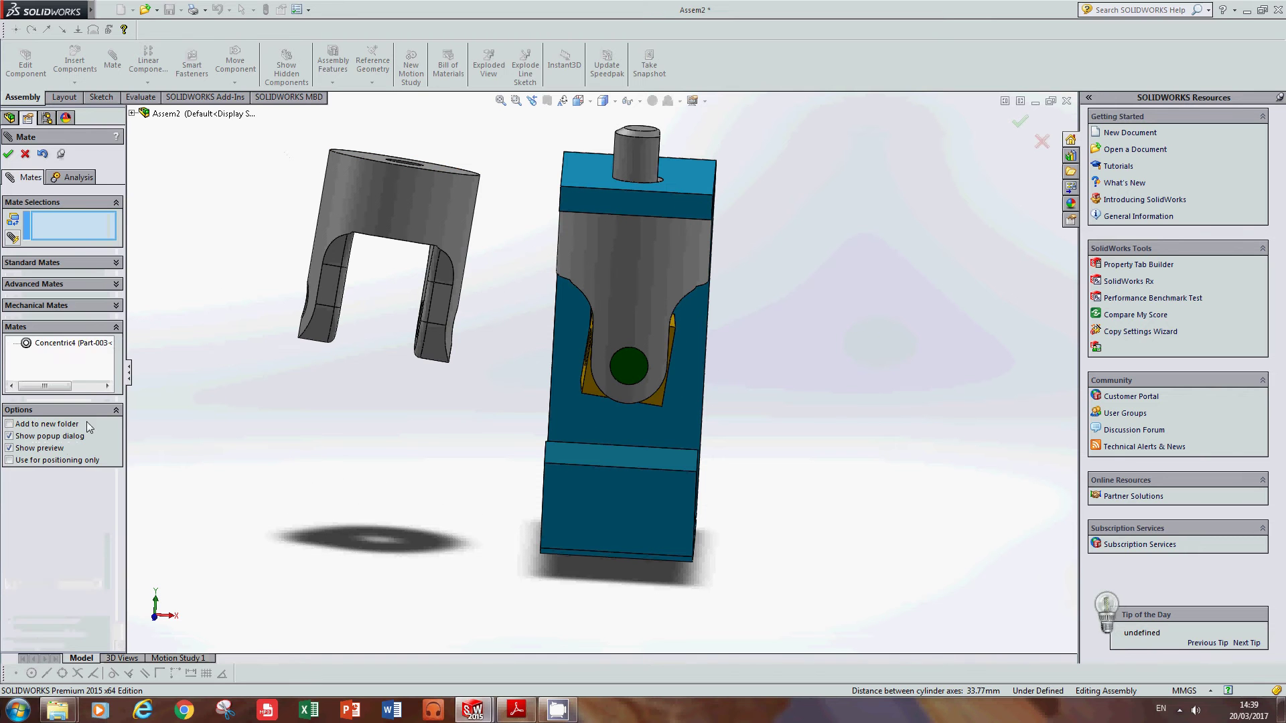
{"action": "left_click", "coordinate": [117, 285]}
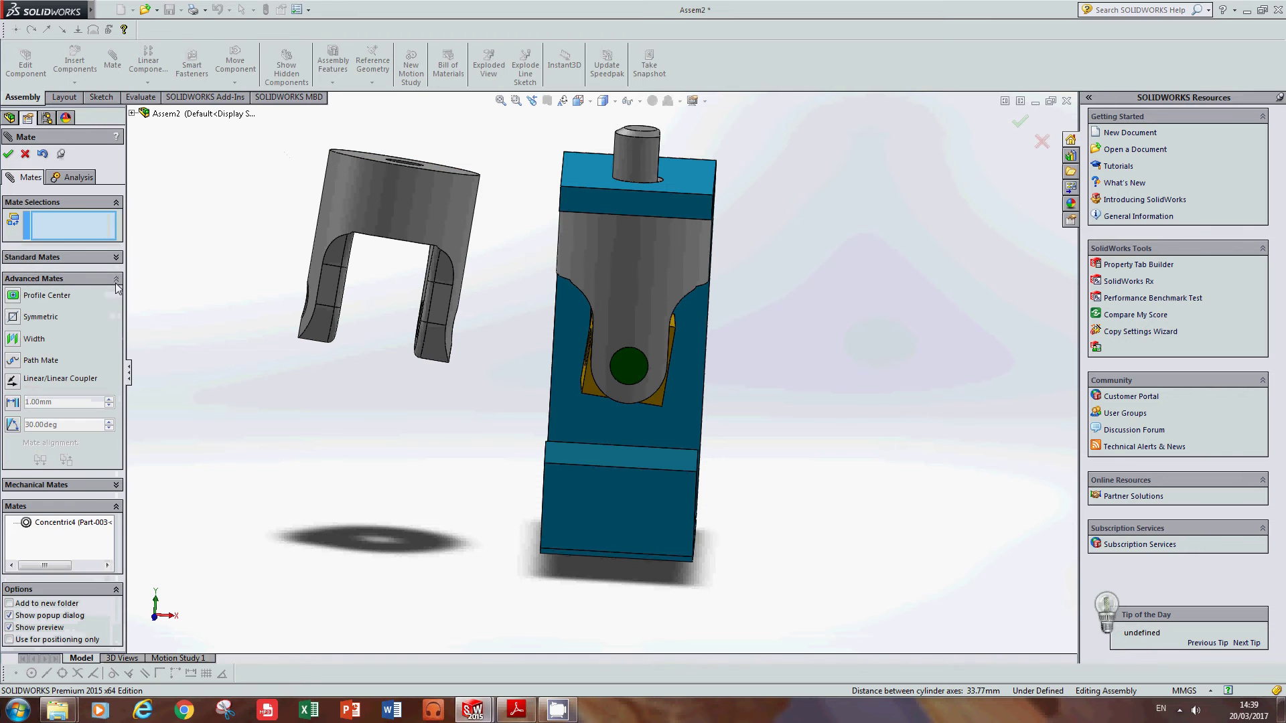
{"action": "left_click", "coordinate": [13, 339]}
{"action": "middle_click_drag", "start_coordinate": [393, 381], "coordinate": [352, 361]}
{"action": "scroll", "coordinate": [355, 259], "scroll_direction": "down", "scroll_amount": 1}
{"action": "left_click", "coordinate": [376, 270]}
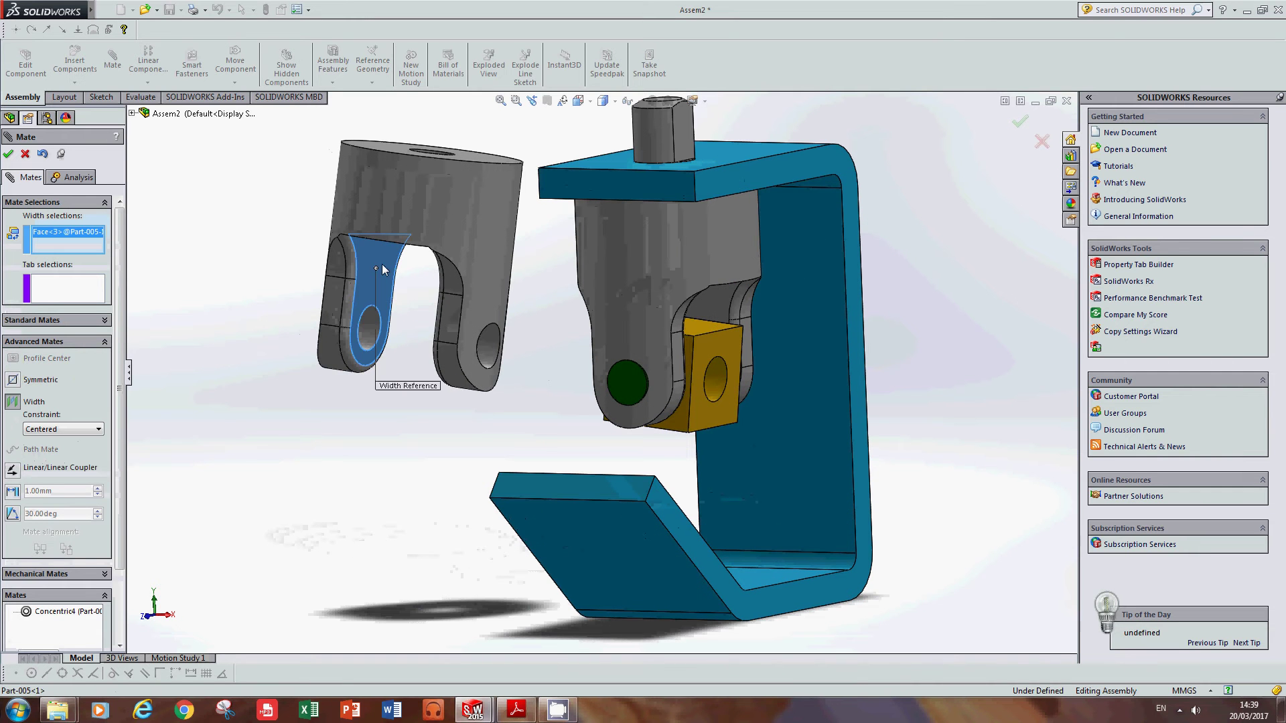
{"action": "middle_click_drag", "start_coordinate": [398, 315], "coordinate": [458, 288]}
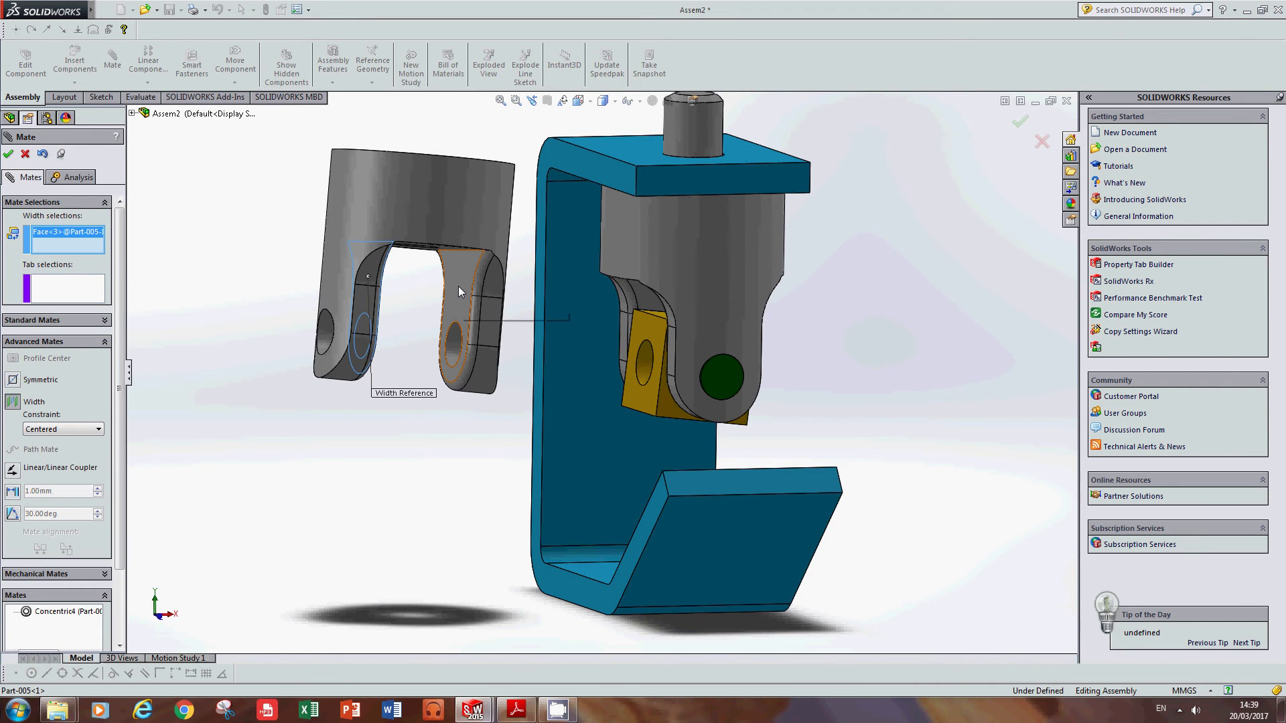
{"action": "left_click", "coordinate": [459, 289]}
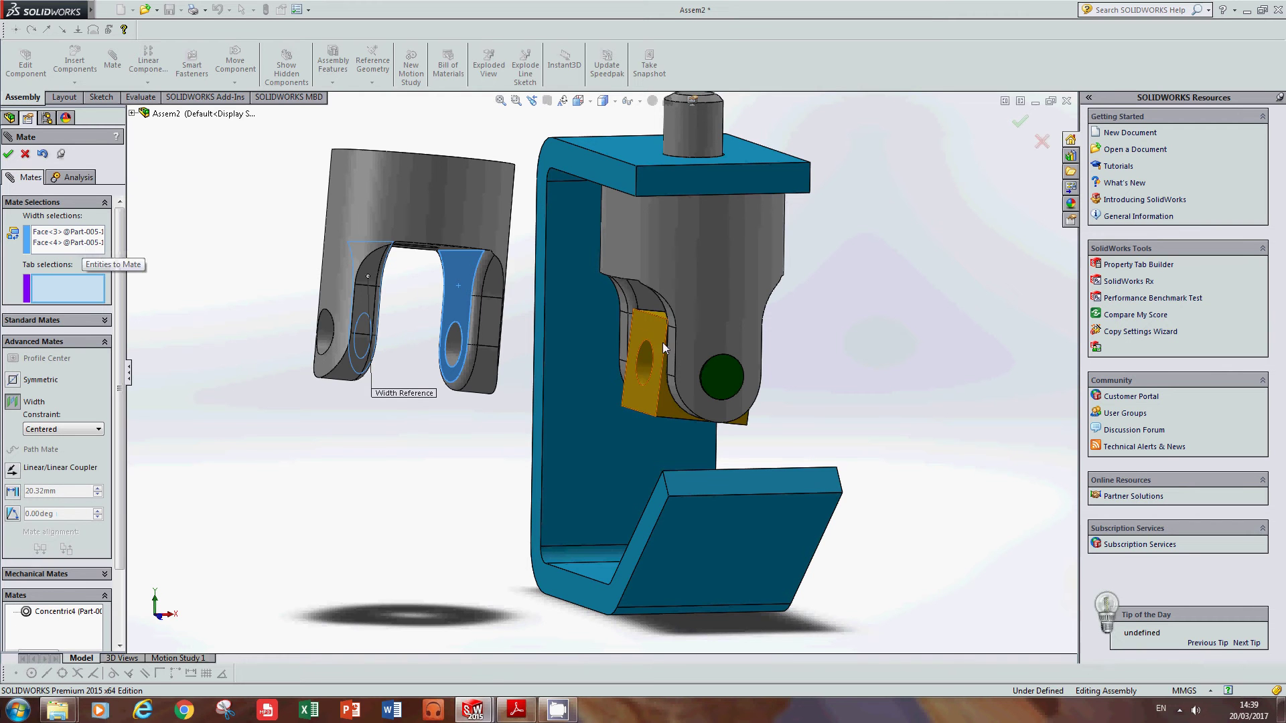
- Set the spider's two opposite open-hole faces as tab references and apply the Width mate with the Centered constraint
{"action": "scroll", "coordinate": [661, 343], "scroll_direction": "down", "scroll_amount": 3}
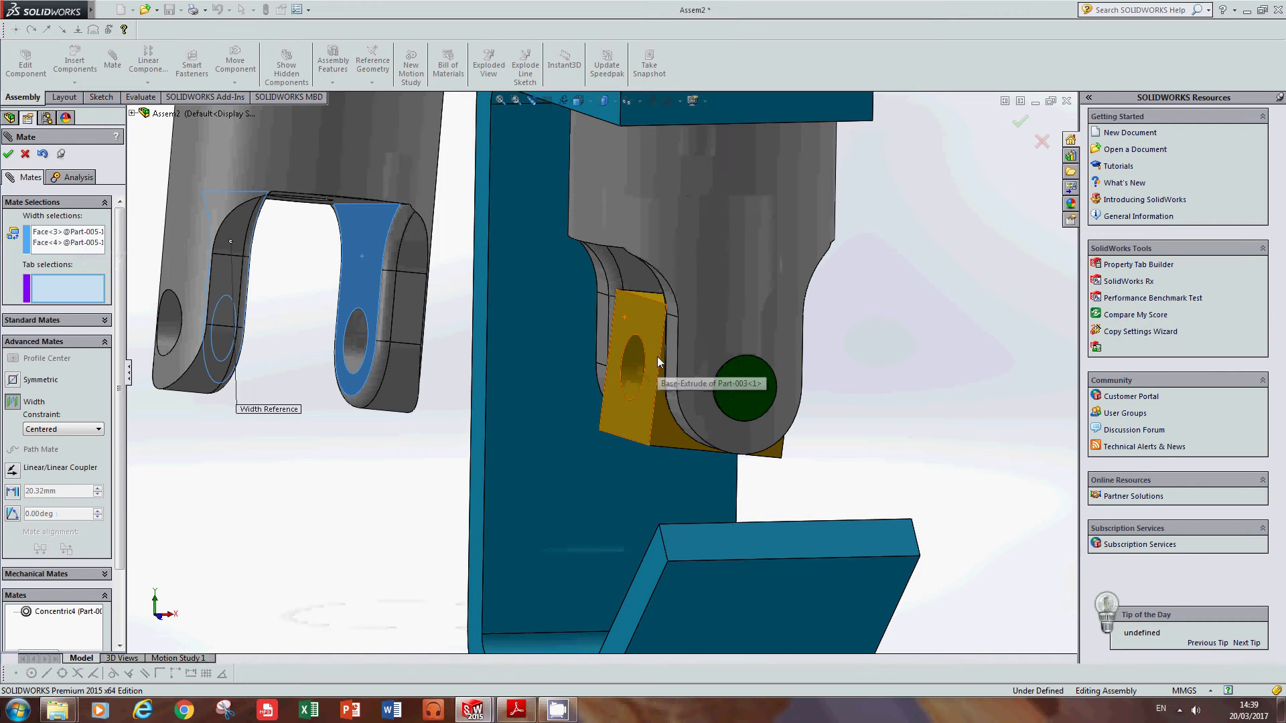
{"action": "left_click", "coordinate": [642, 316]}
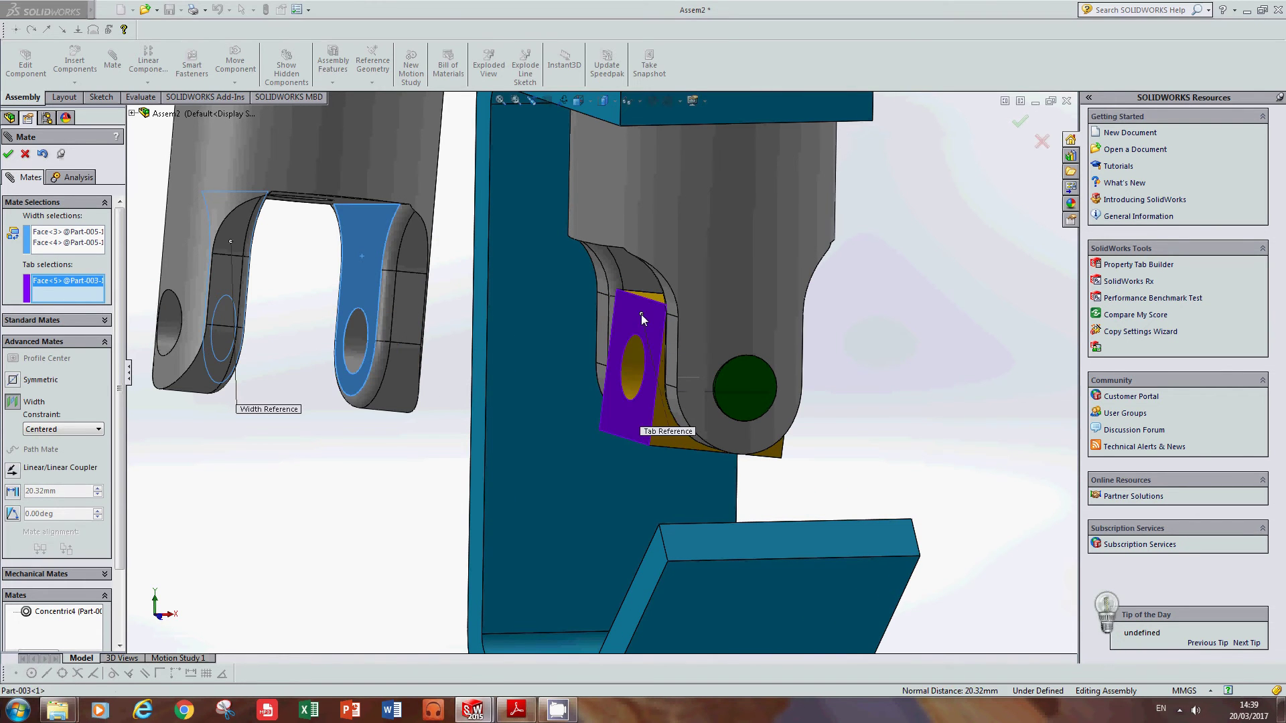
{"action": "middle_click_drag", "start_coordinate": [641, 314], "coordinate": [727, 311]}
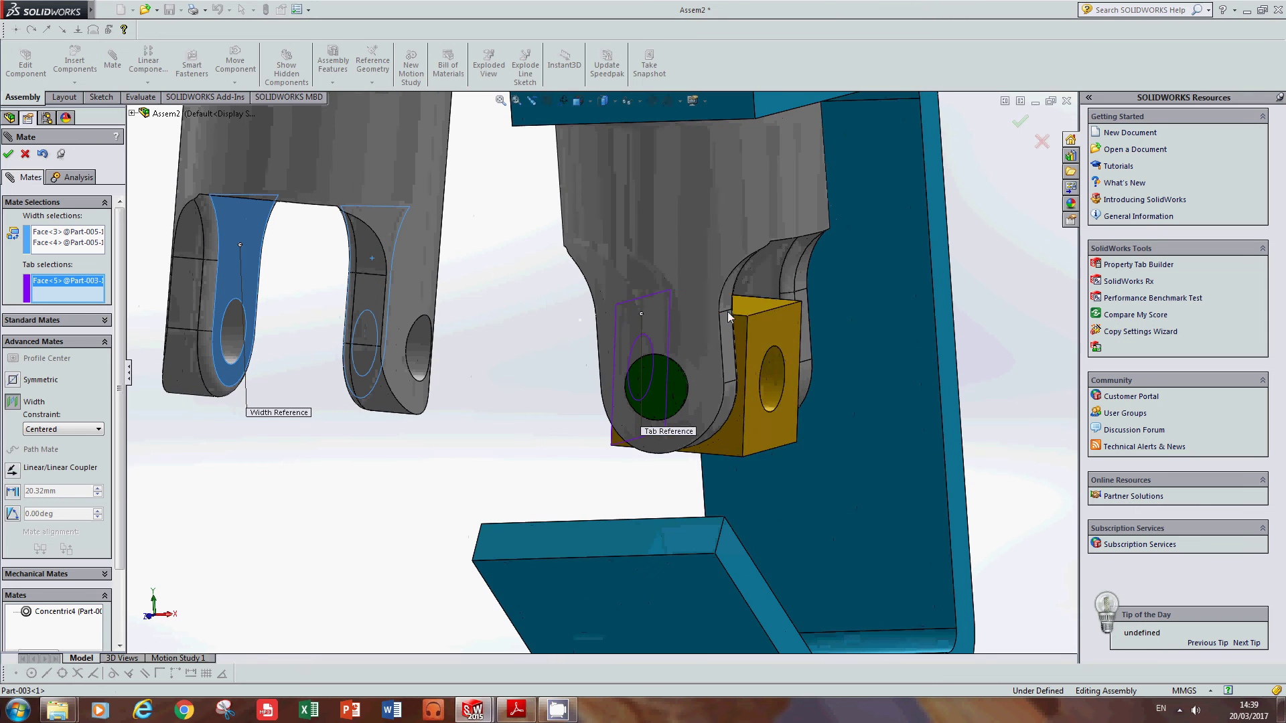
{"action": "left_click", "coordinate": [773, 327]}
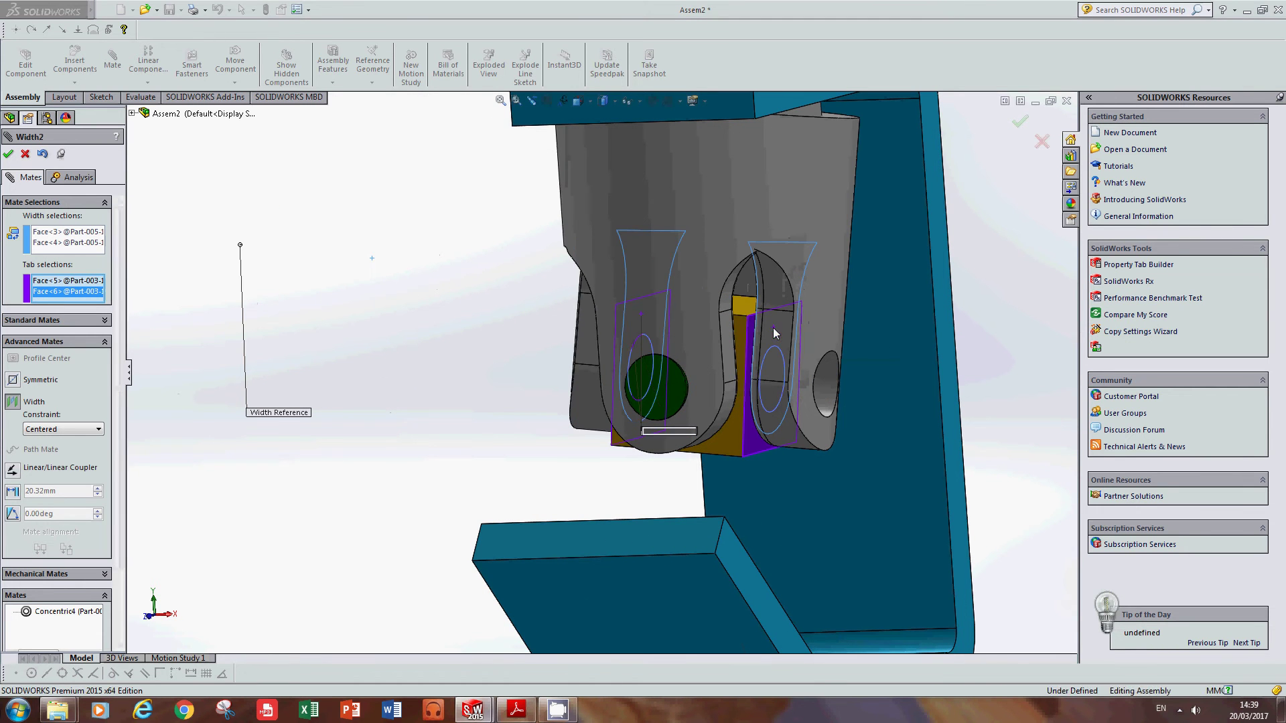
{"action": "left_click", "coordinate": [13, 157]}
- Swing Part-005 about the spider so its bored end points toward the bracket's sloped flange
{"action": "middle_click_drag", "start_coordinate": [800, 360], "coordinate": [680, 294]}
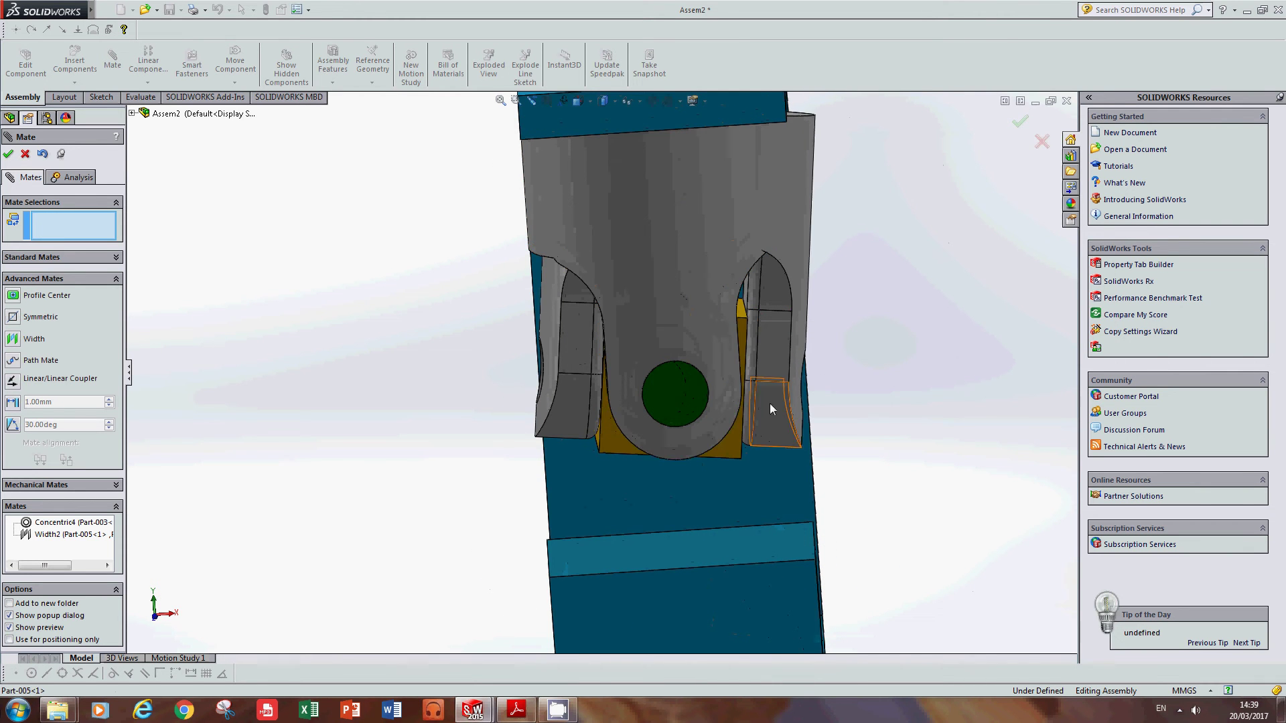
{"action": "middle_click_drag", "start_coordinate": [770, 403], "coordinate": [674, 438]}
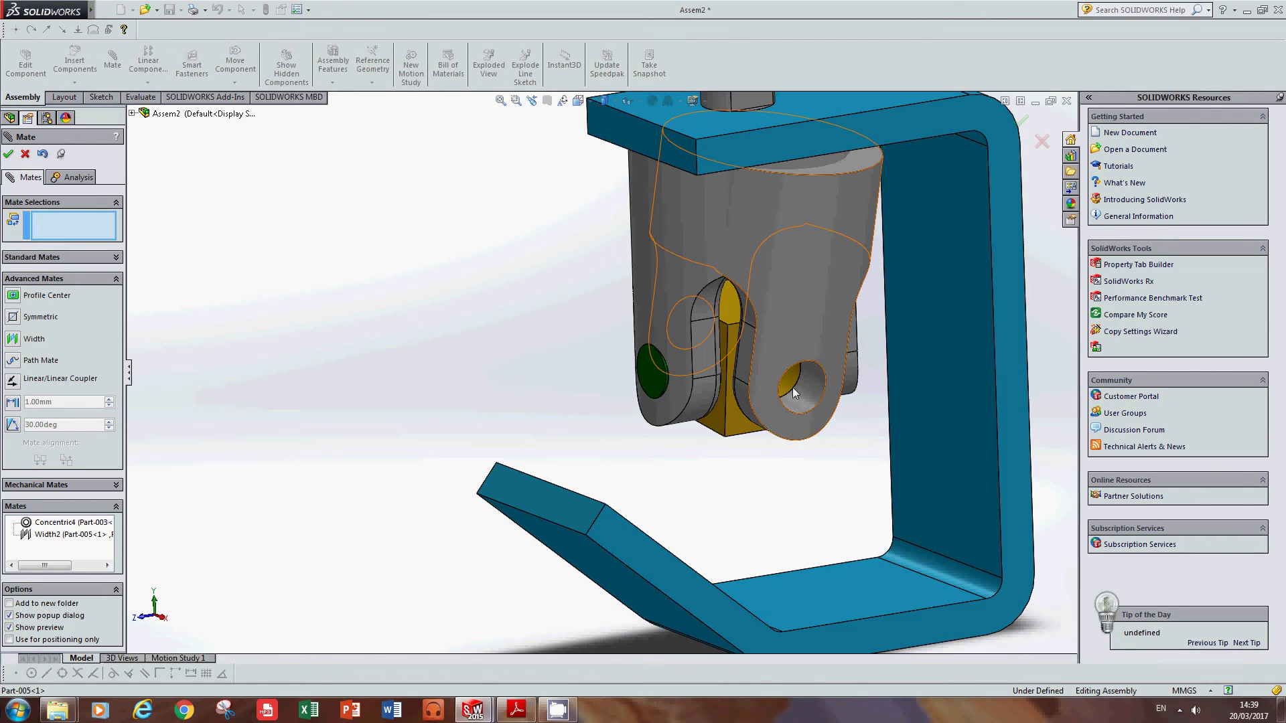
{"action": "middle_click_drag", "start_coordinate": [697, 295], "coordinate": [759, 288]}
{"action": "left_click_drag", "start_coordinate": [723, 241], "coordinate": [629, 404]}
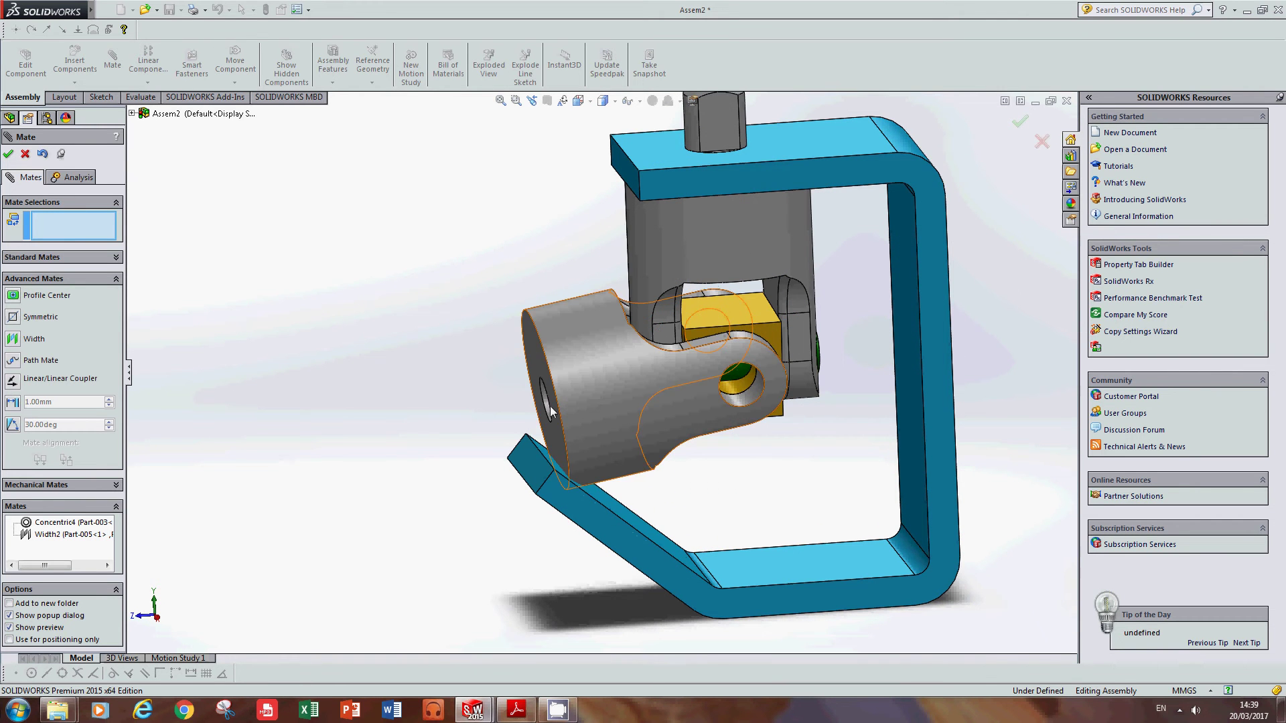
{"action": "middle_click_drag", "start_coordinate": [526, 349], "coordinate": [509, 364]}
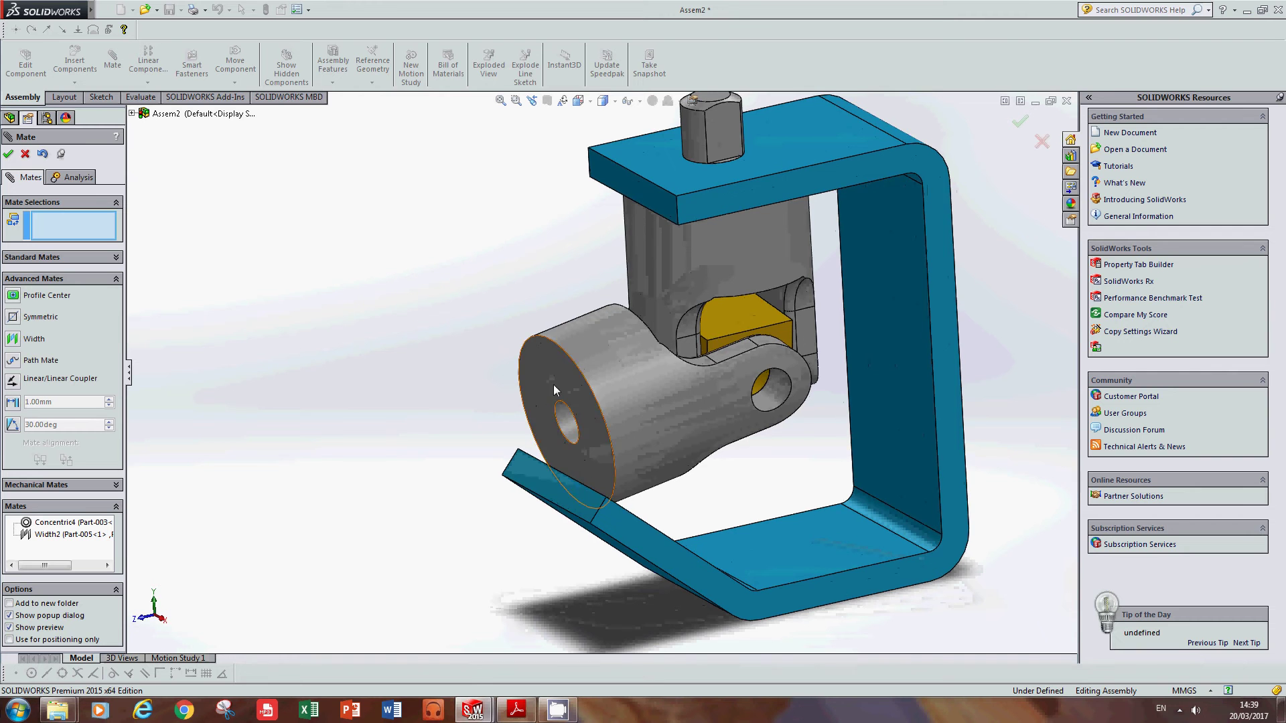
{"action": "left_click", "coordinate": [553, 384]}
{"action": "middle_click_drag", "start_coordinate": [769, 450], "coordinate": [793, 508]}
{"action": "left_click", "coordinate": [793, 507]}
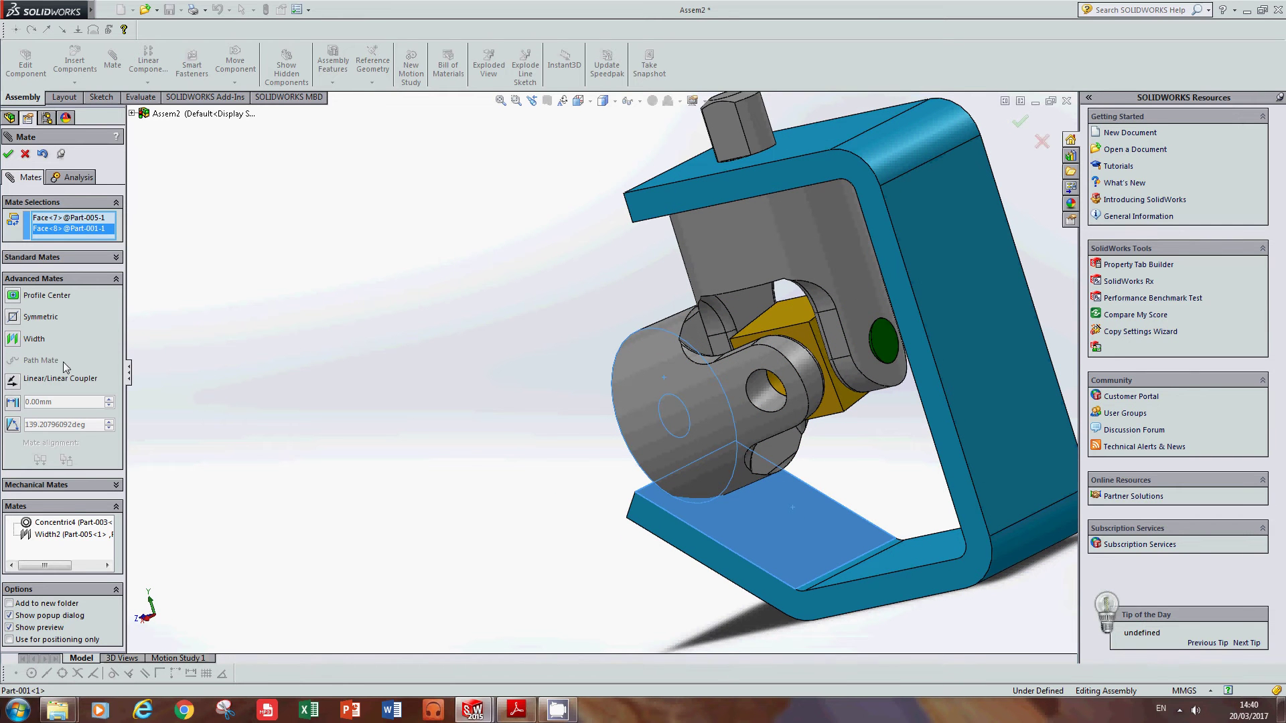
{"action": "left_click", "coordinate": [26, 155]}
- Start a mate between the flat bored end face of Part-005 and the inner face of the bracket's sloped flange
{"action": "middle_click_drag", "start_coordinate": [488, 402], "coordinate": [314, 235]}
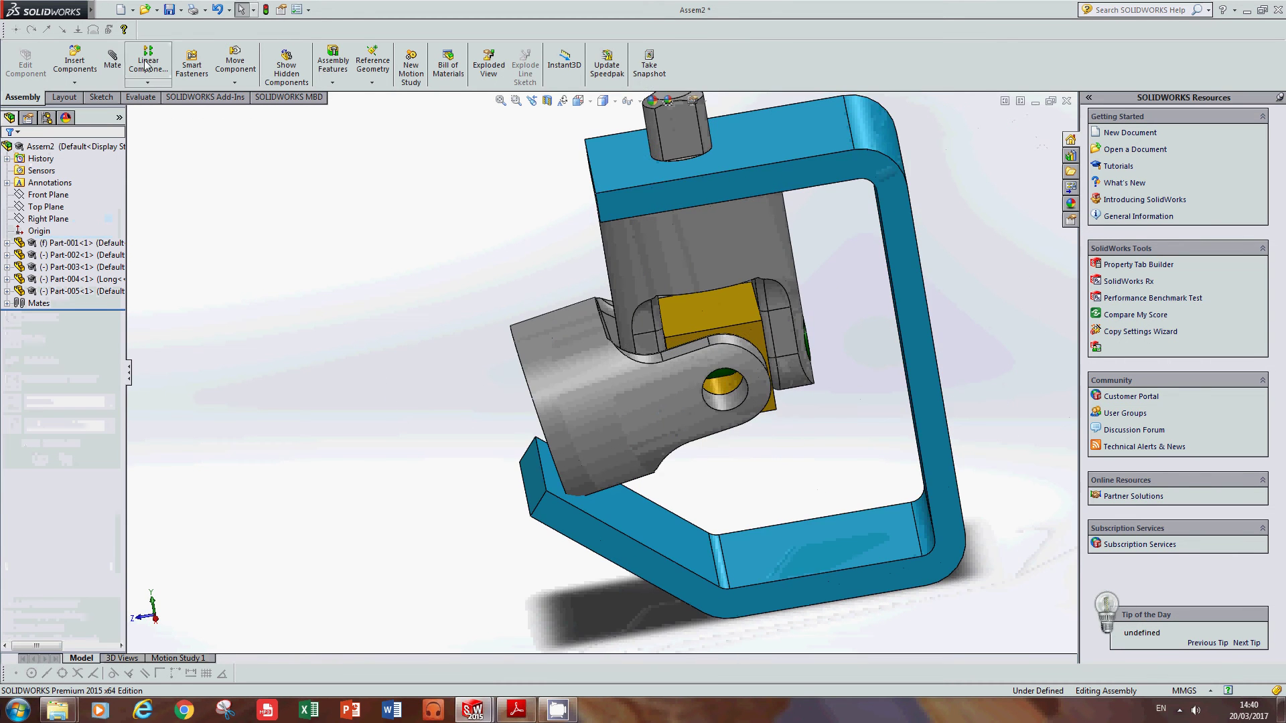
{"action": "middle_click_drag", "start_coordinate": [322, 382], "coordinate": [472, 354]}
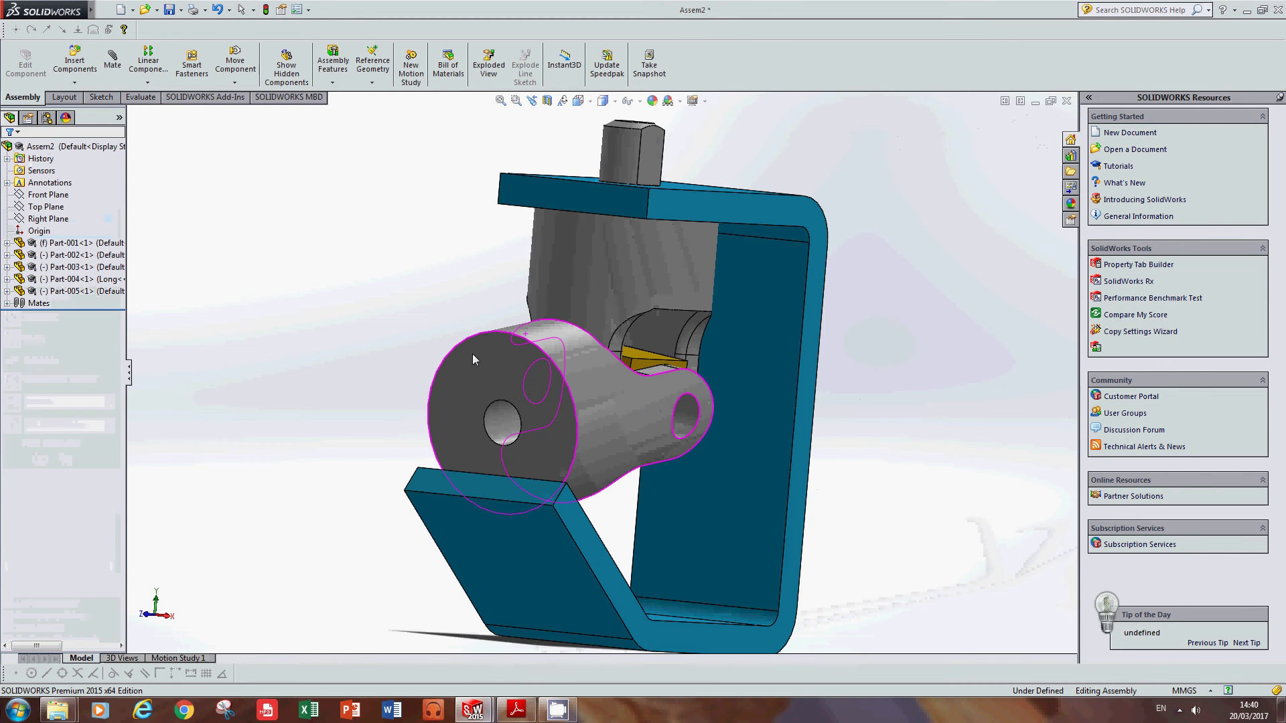
{"action": "left_click", "coordinate": [113, 61]}
{"action": "left_click", "coordinate": [520, 372]}
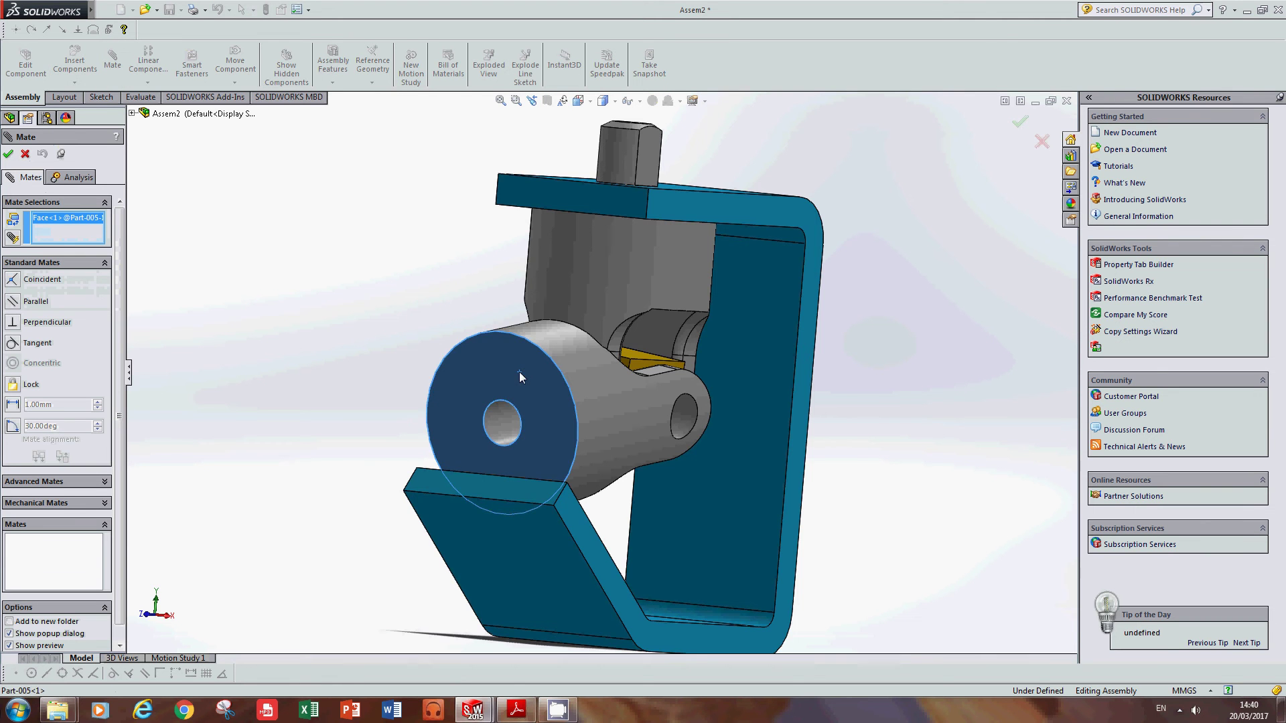
{"action": "middle_click_drag", "start_coordinate": [520, 372], "coordinate": [461, 449]}
{"action": "left_click", "coordinate": [516, 548]}
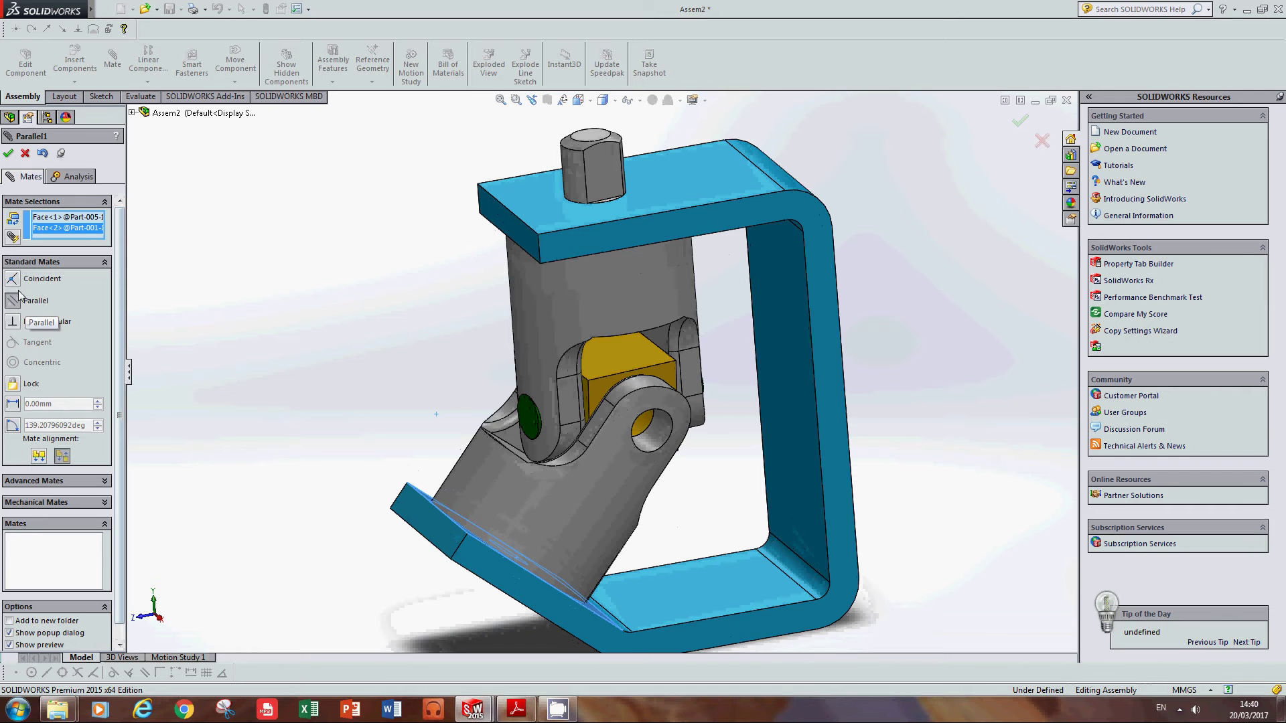
- Compare the Coincident and Parallel options for these faces, apply the Parallel mate, and finish mating
{"action": "mouse_move", "coordinate": [270, 386]}
{"action": "middle_mouse_down"}
{"action": "mouse_move", "coordinate": [278, 339]}
{"action": "mouse_move", "coordinate": [276, 373]}
{"action": "middle_mouse_up"}
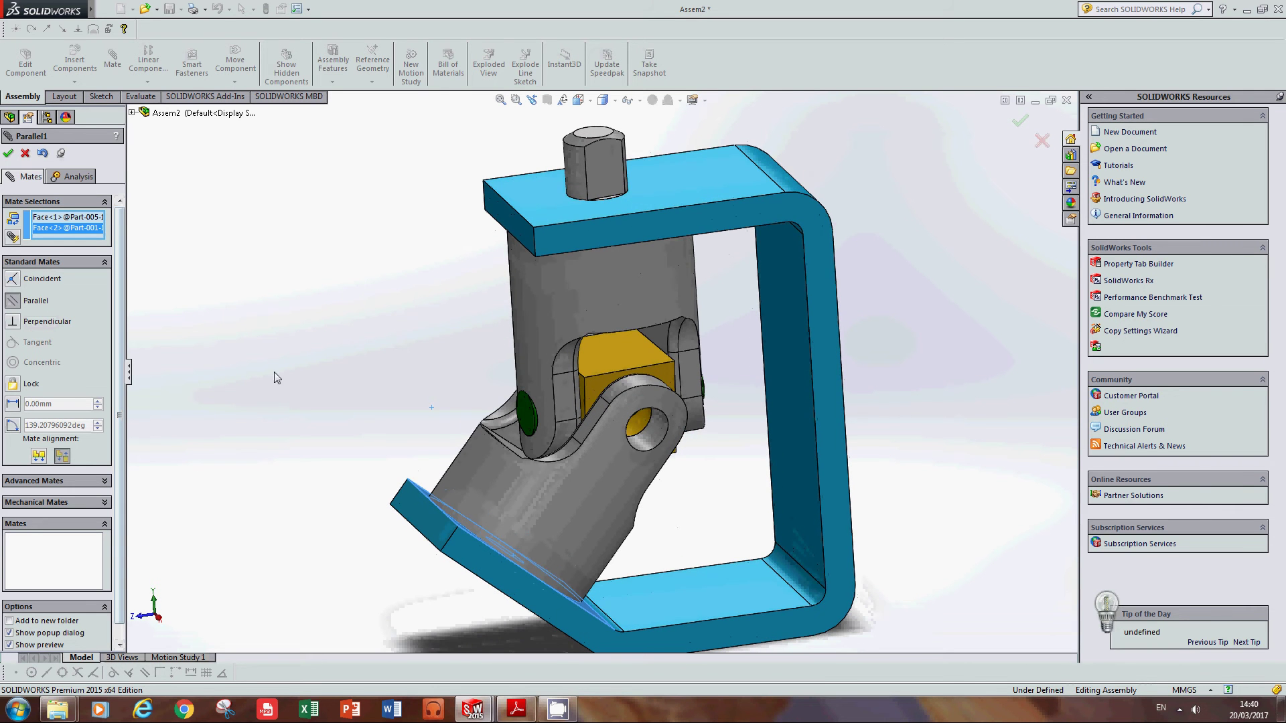
{"action": "left_click", "coordinate": [18, 283]}
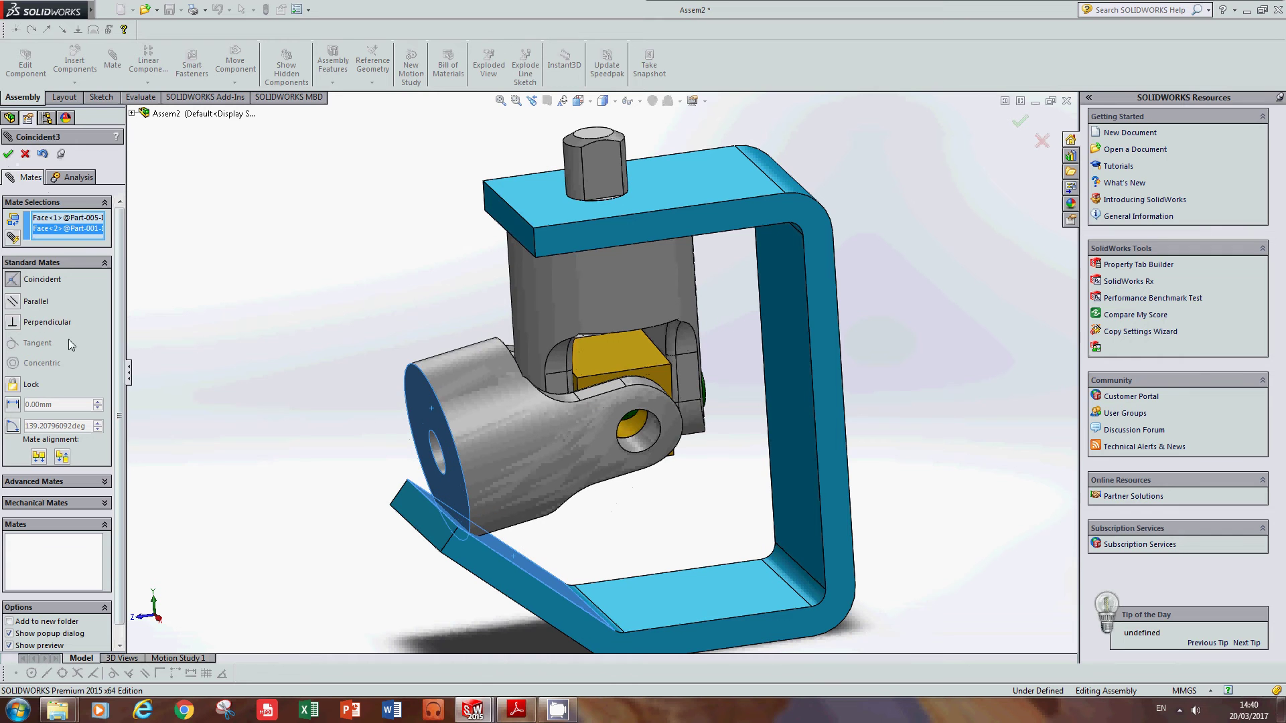
{"action": "left_click", "coordinate": [19, 301]}
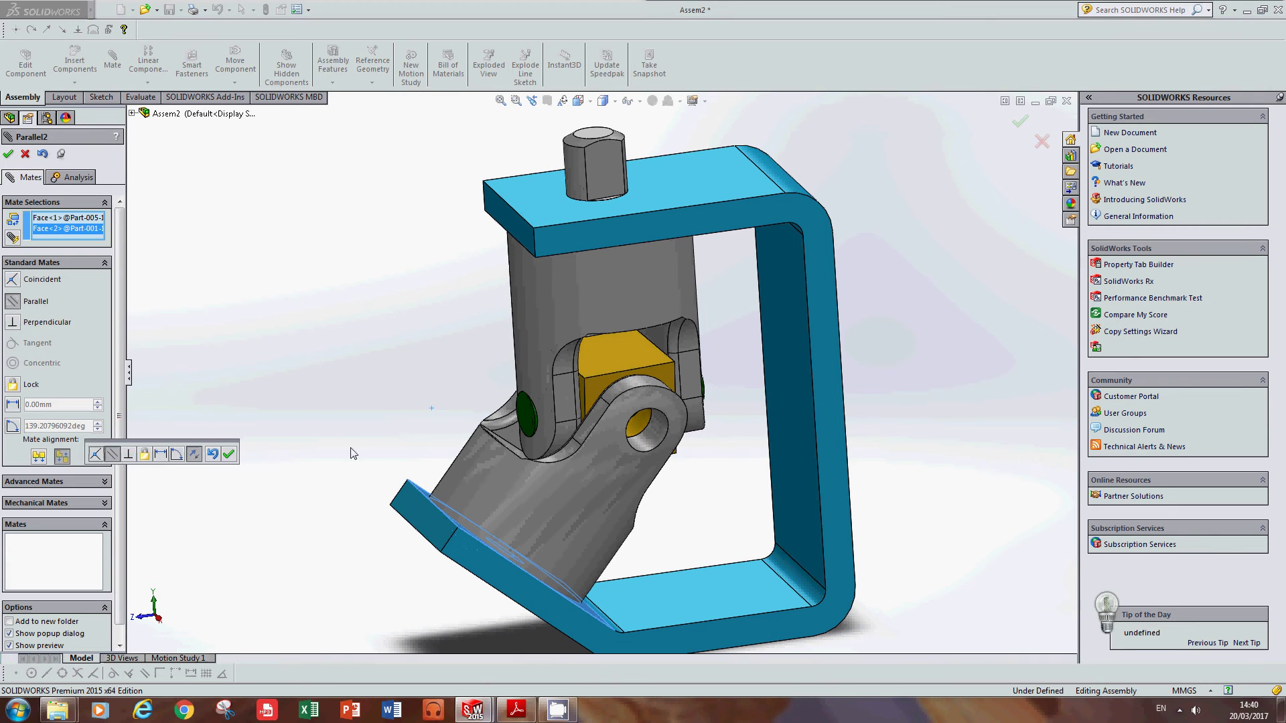
{"action": "left_click", "coordinate": [229, 454]}
{"action": "scroll", "coordinate": [383, 382], "scroll_direction": "up", "scroll_amount": 1}
{"action": "scroll", "coordinate": [378, 355], "scroll_direction": "down", "scroll_amount": 2}
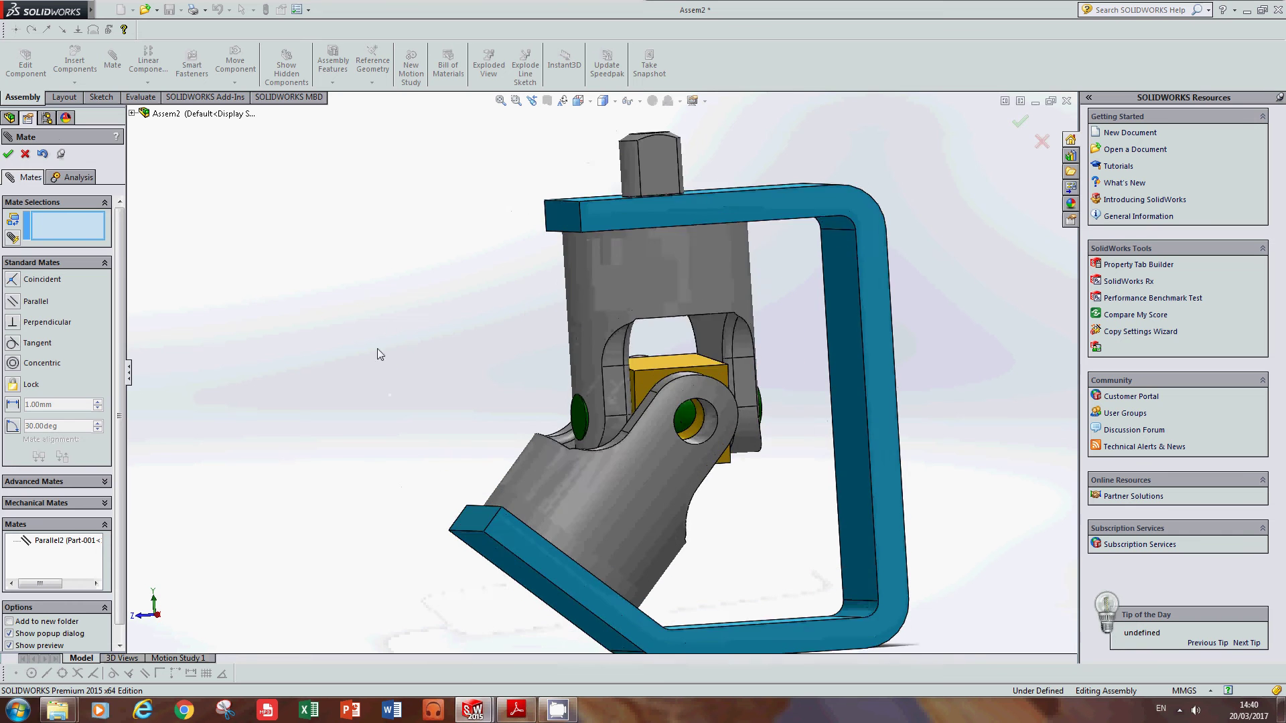
{"action": "left_click", "coordinate": [10, 154]}
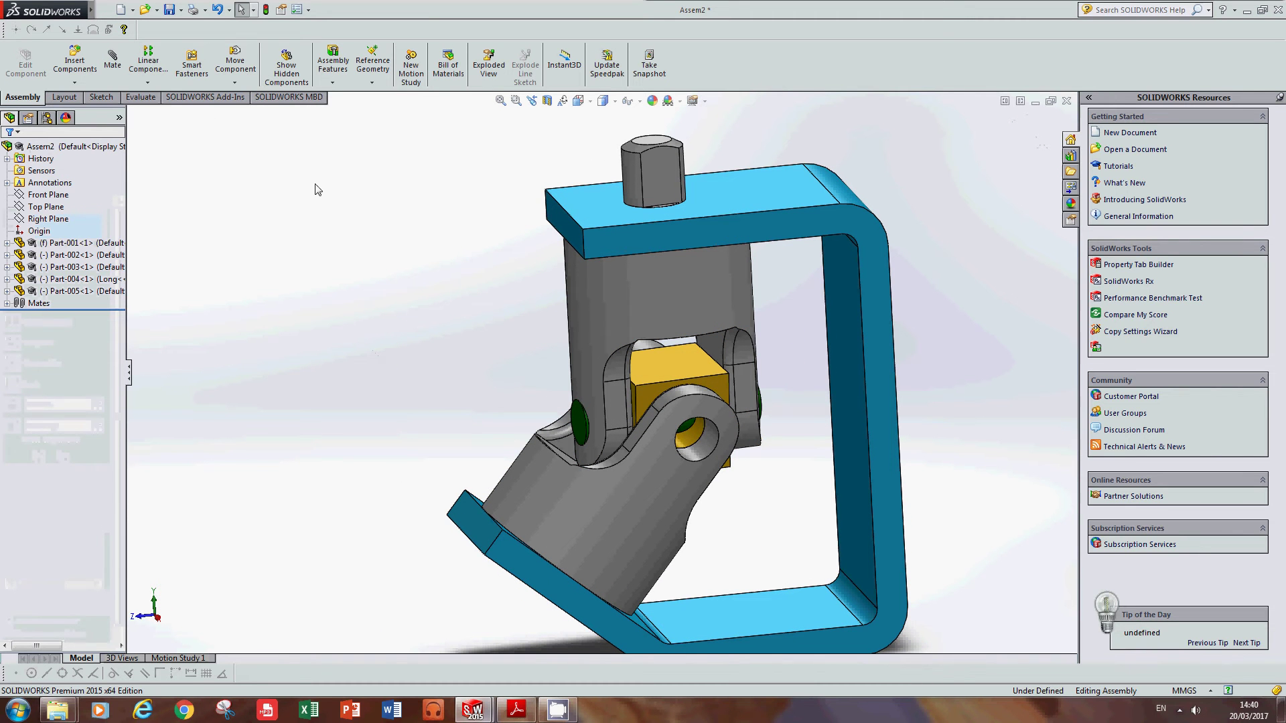
- Load the short pin, Part-006, for insertion and keep the insert command active for multiple copies
{"action": "left_click", "coordinate": [74, 62]}
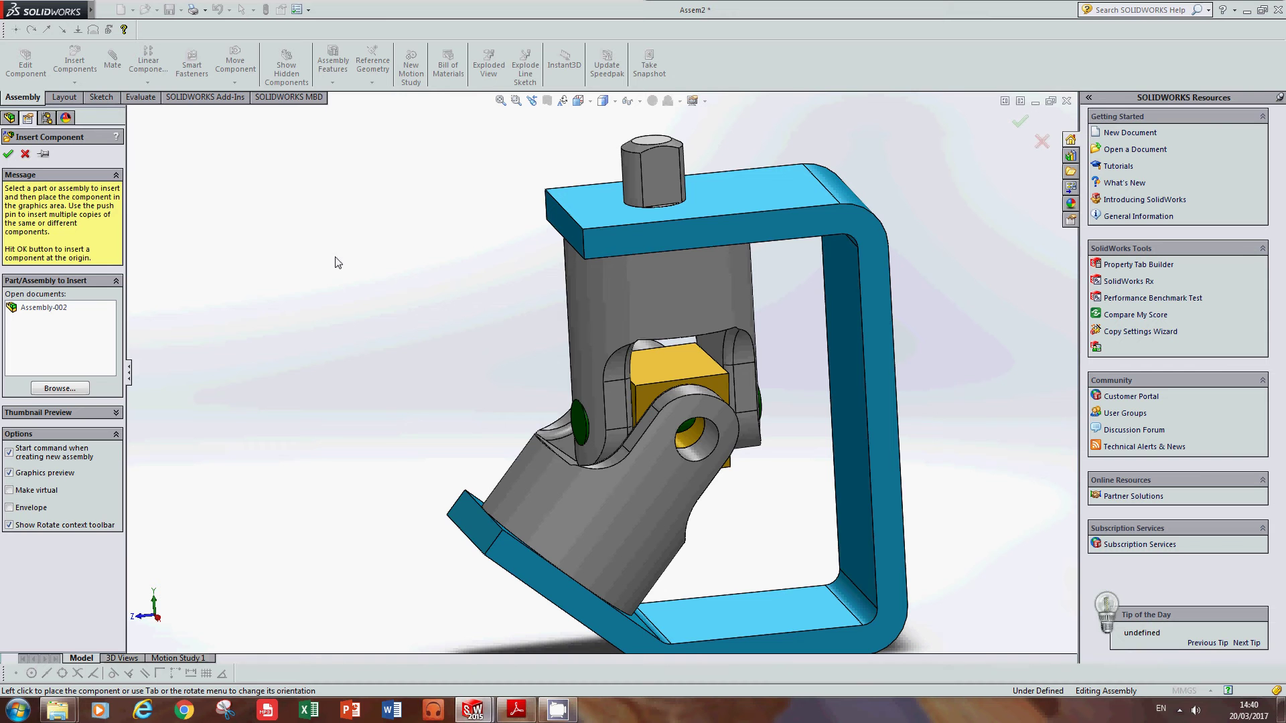
{"action": "left_click", "coordinate": [79, 388]}
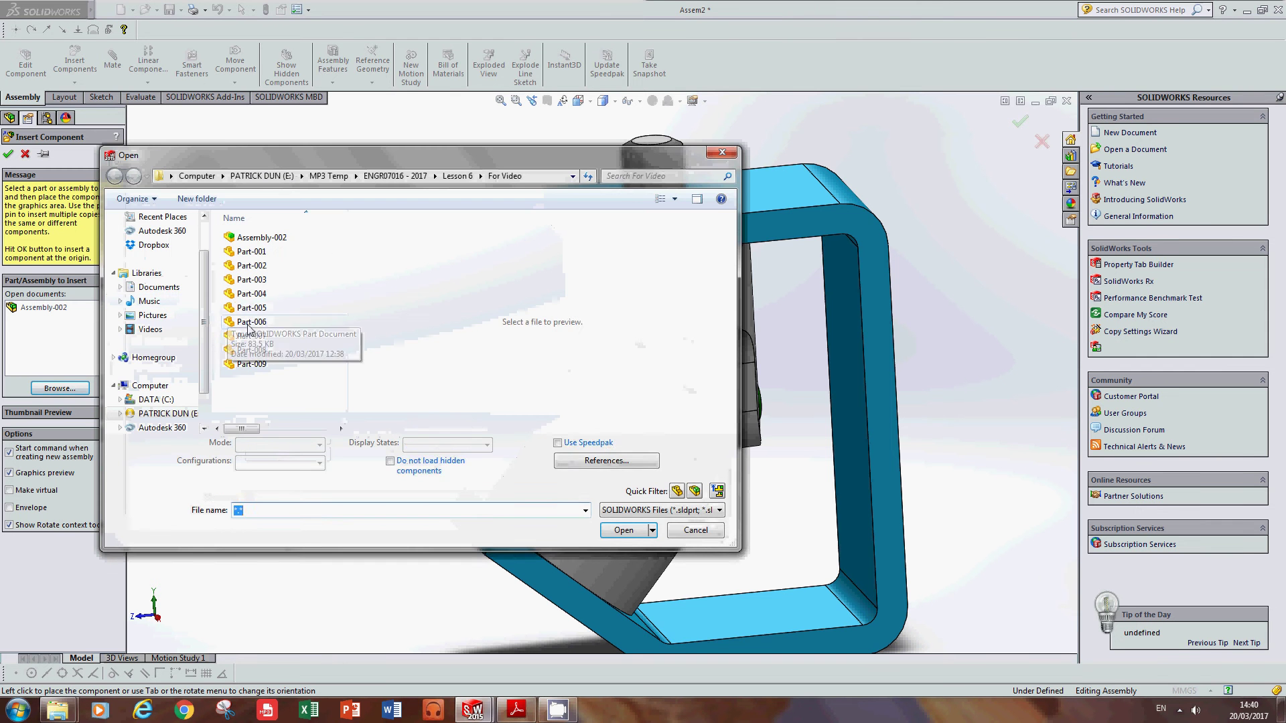
{"action": "left_click", "coordinate": [321, 322]}
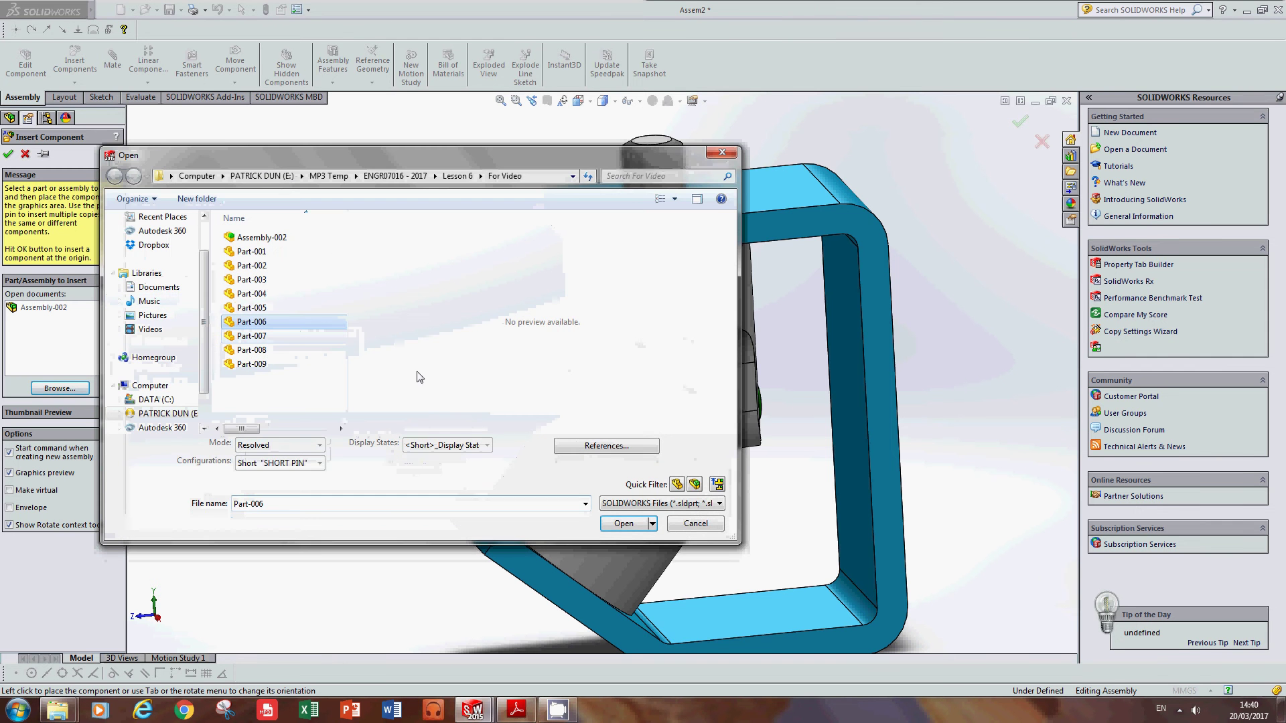
{"action": "left_click", "coordinate": [624, 523]}
{"action": "middle_click_drag", "start_coordinate": [463, 386], "coordinate": [436, 307]}
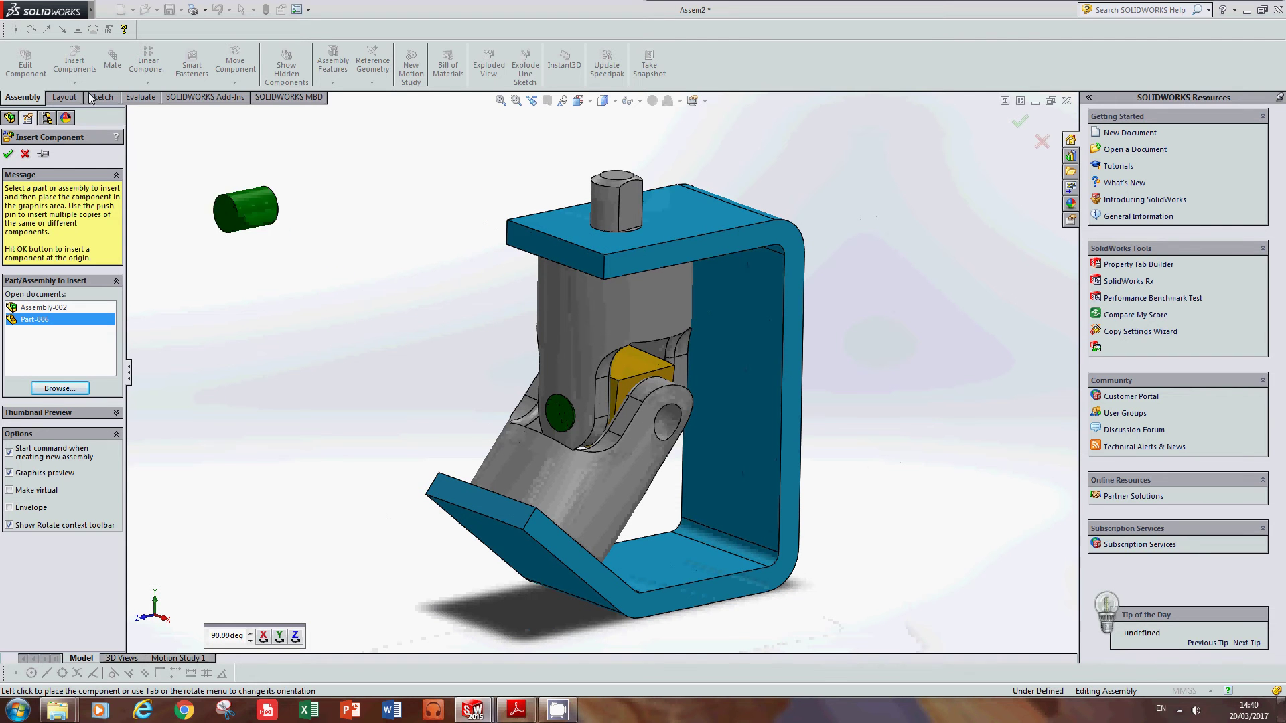
{"action": "left_click", "coordinate": [45, 155]}
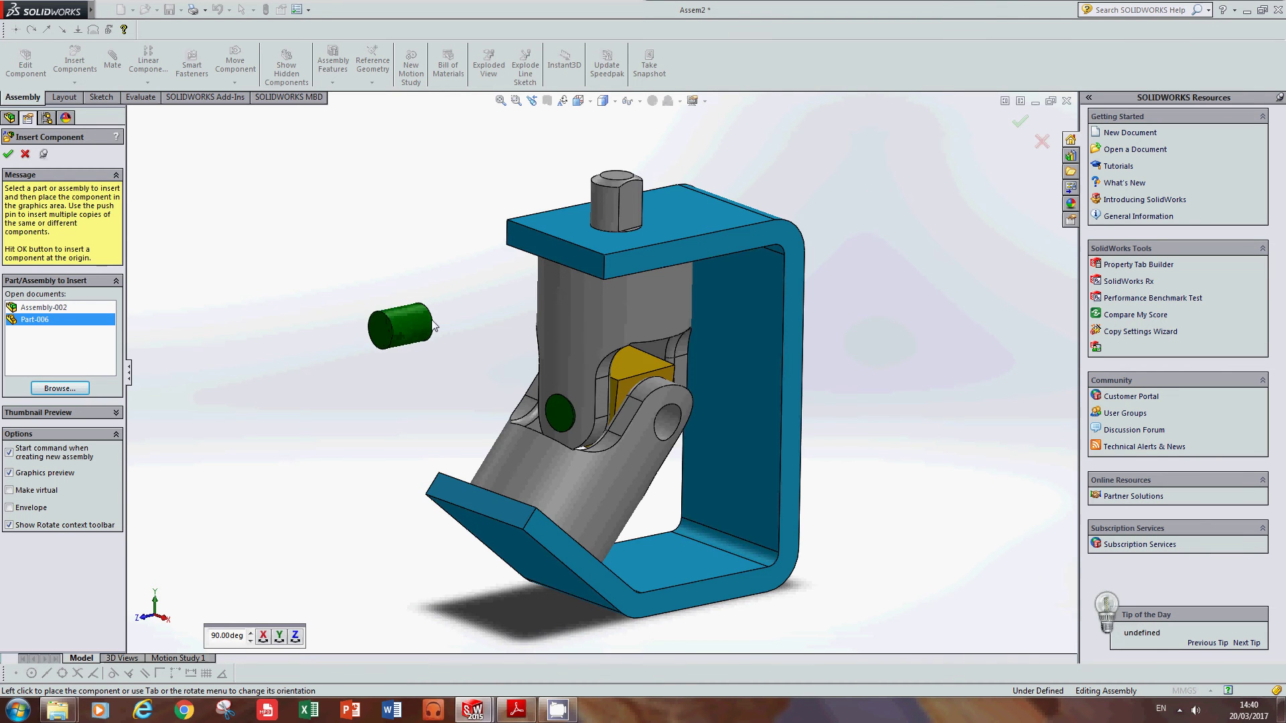
- Place two copies of Part-006 in empty space, one on each side of the bracket
{"action": "middle_click_drag", "start_coordinate": [416, 318], "coordinate": [469, 348]}
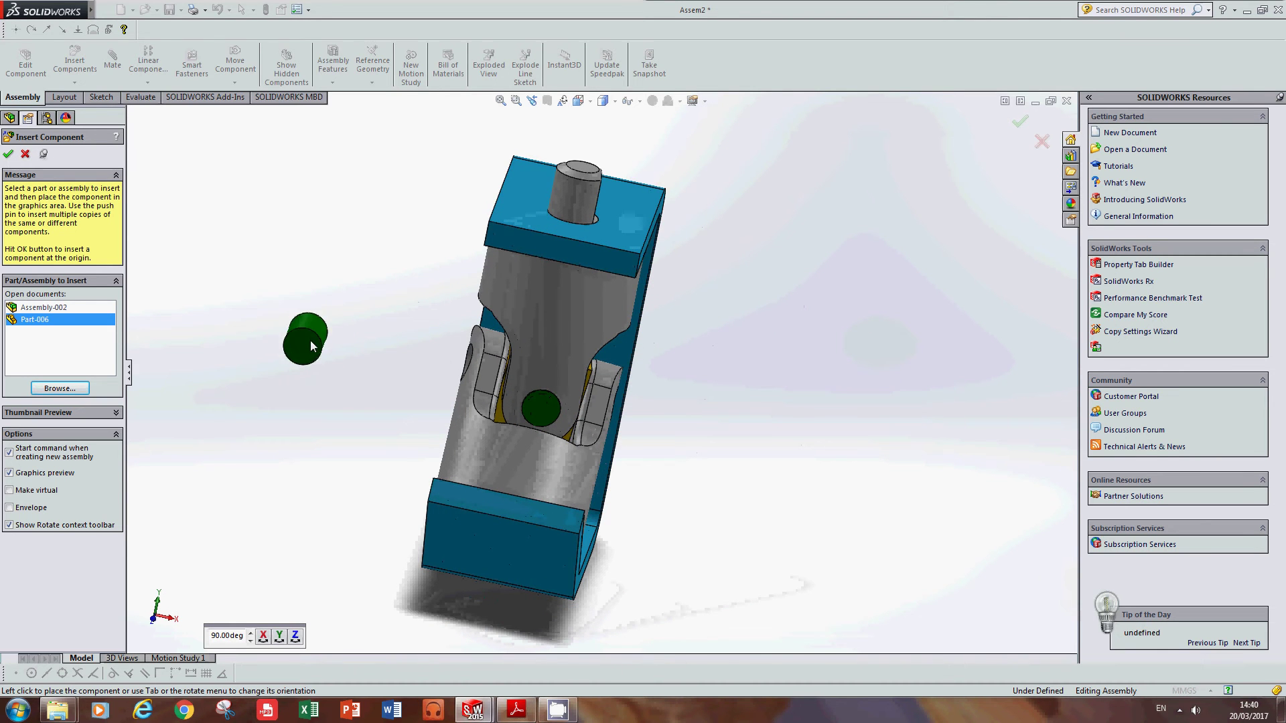
{"action": "left_click", "coordinate": [260, 275]}
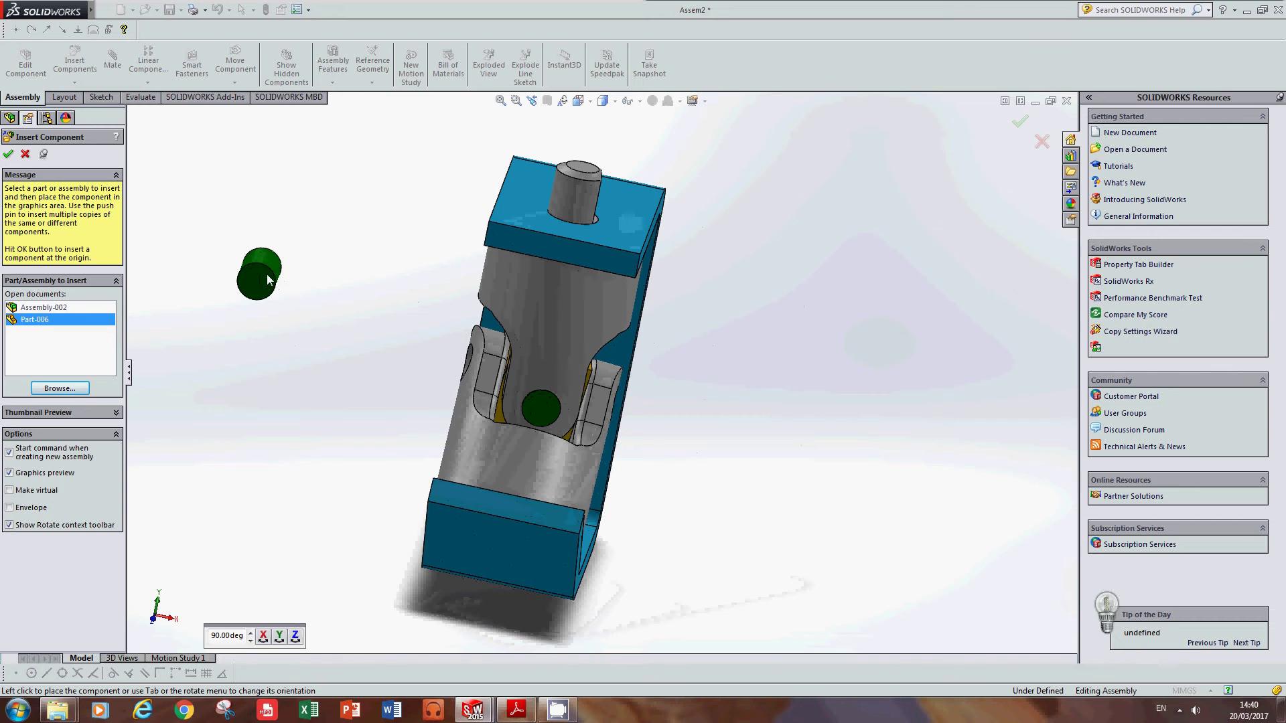
{"action": "left_click", "coordinate": [726, 365]}
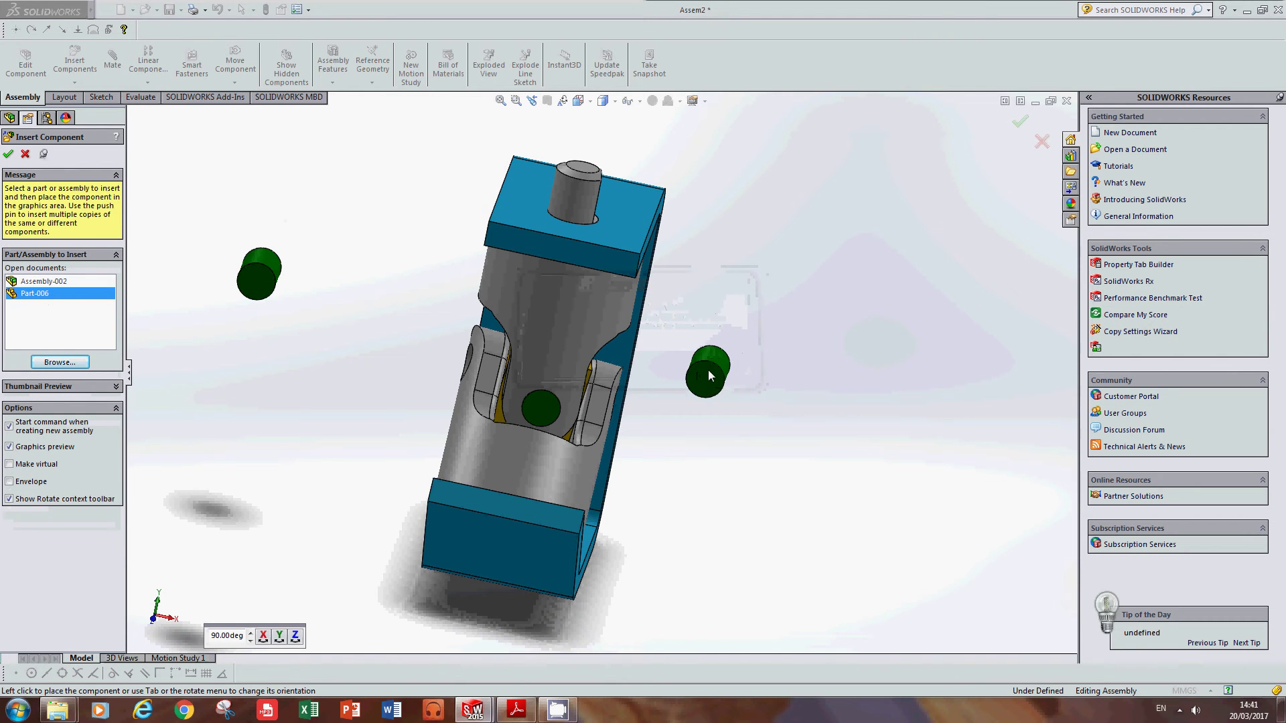
{"action": "middle_click_drag", "start_coordinate": [716, 371], "coordinate": [671, 359]}
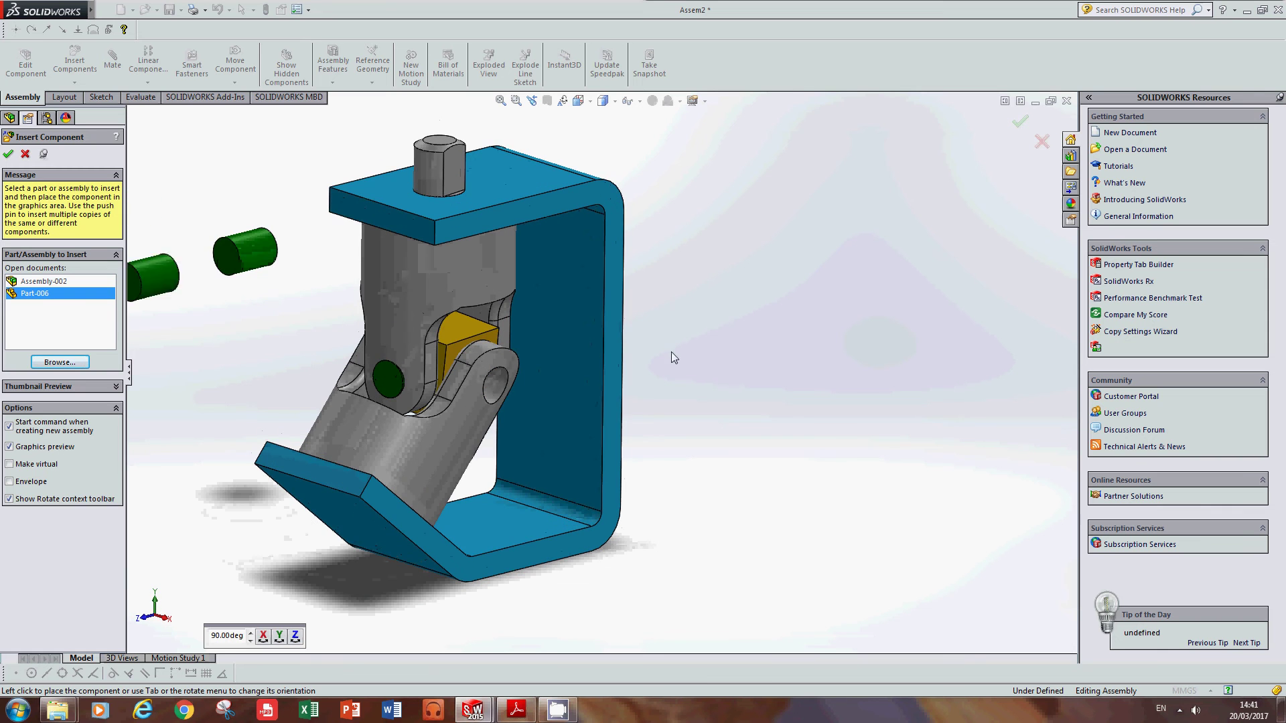
{"action": "left_click", "coordinate": [714, 376]}
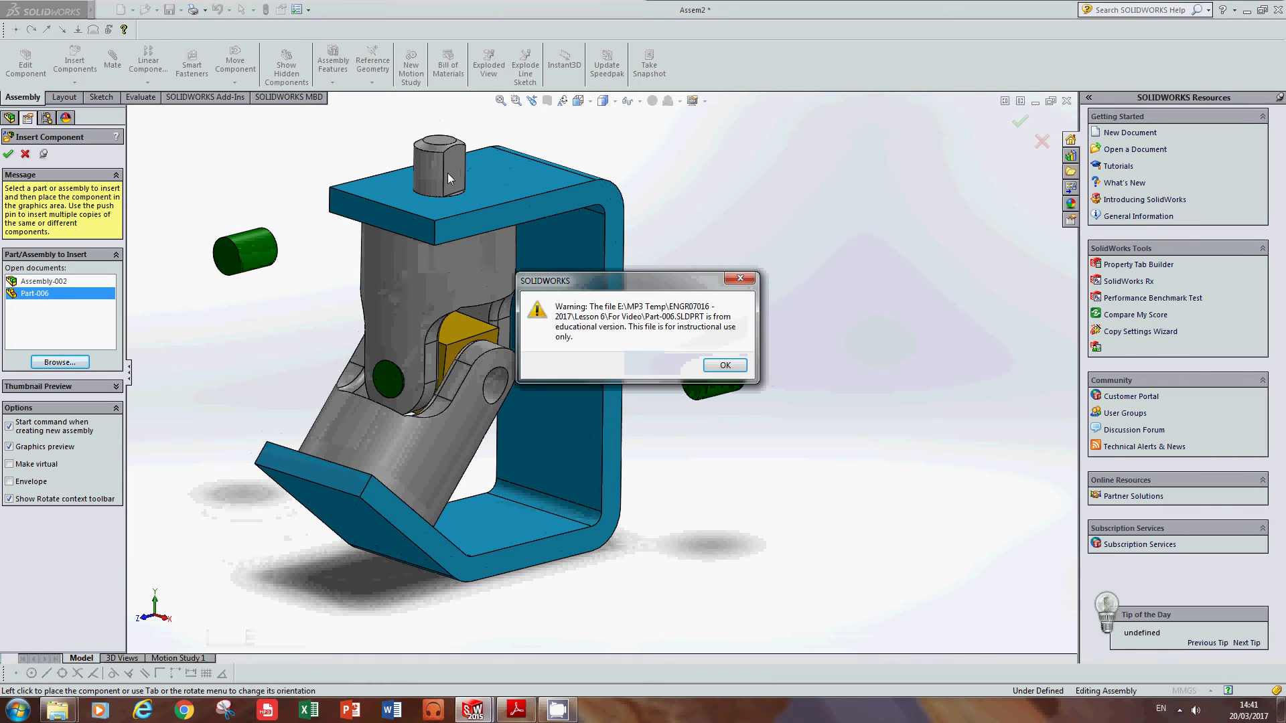
{"action": "left_click", "coordinate": [710, 365]}
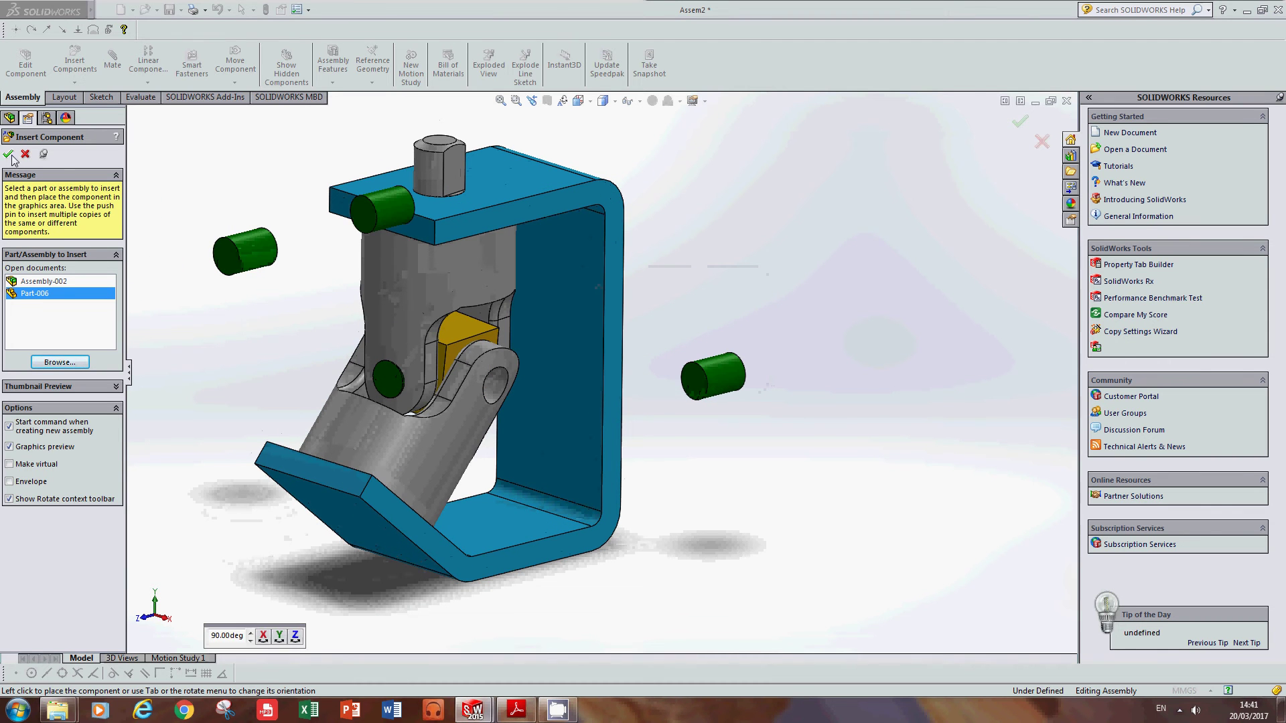
- Mate the cylindrical face of the first Part-006 pin concentric with the hole in the Part-005 yoke arm
{"action": "middle_click_drag", "start_coordinate": [343, 337], "coordinate": [281, 292]}
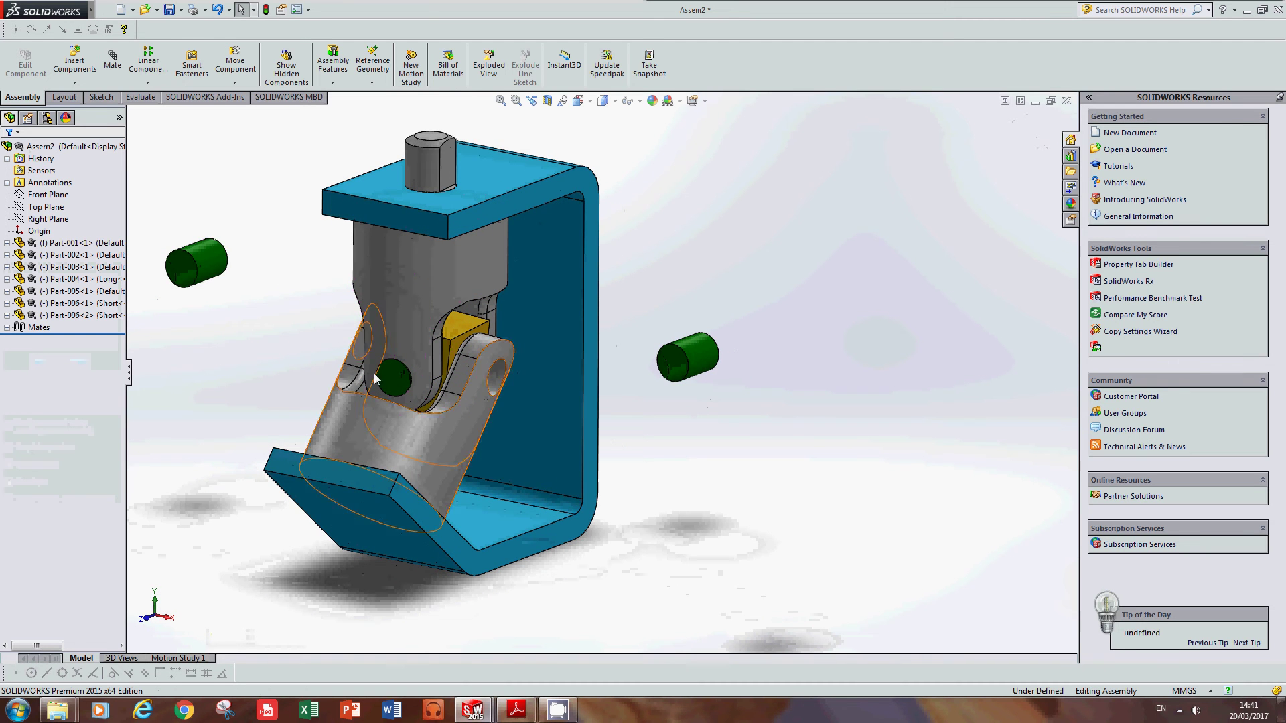
{"action": "scroll", "coordinate": [306, 347], "scroll_direction": "down", "scroll_amount": 2}
{"action": "scroll", "coordinate": [316, 317], "scroll_direction": "up", "scroll_amount": 2}
{"action": "scroll", "coordinate": [311, 275], "scroll_direction": "down", "scroll_amount": 3}
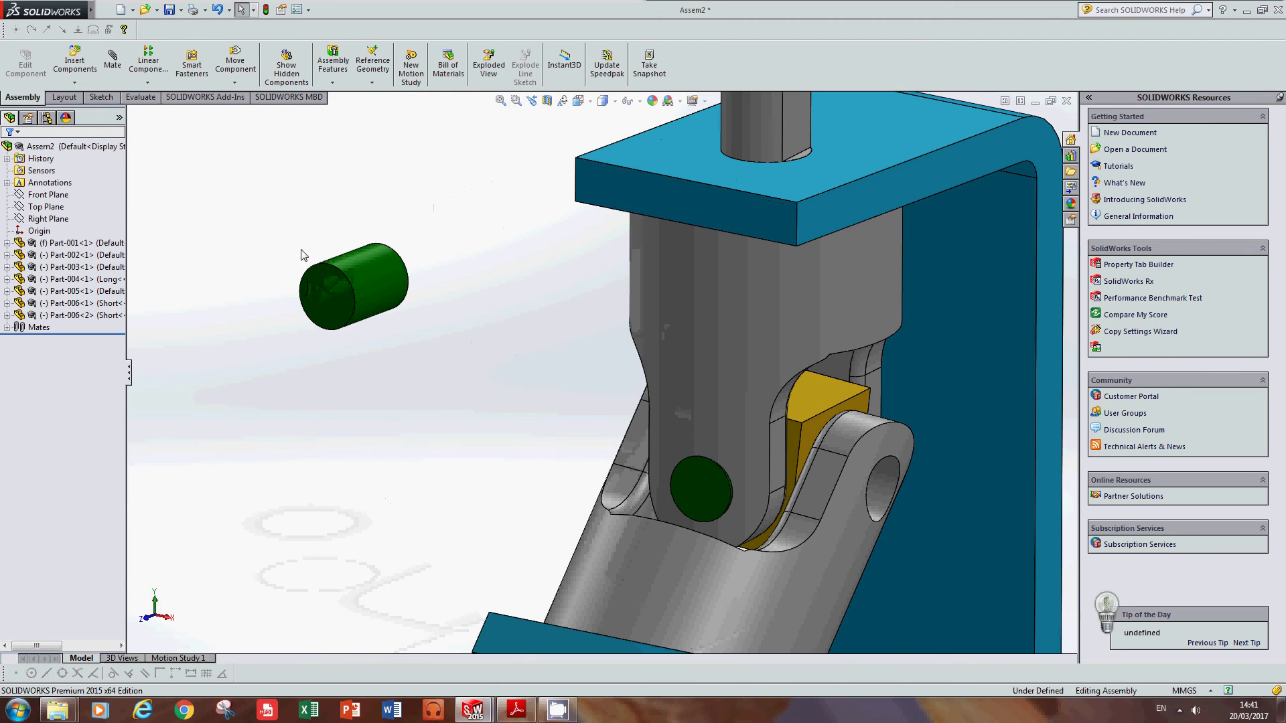
{"action": "left_click", "coordinate": [112, 61]}
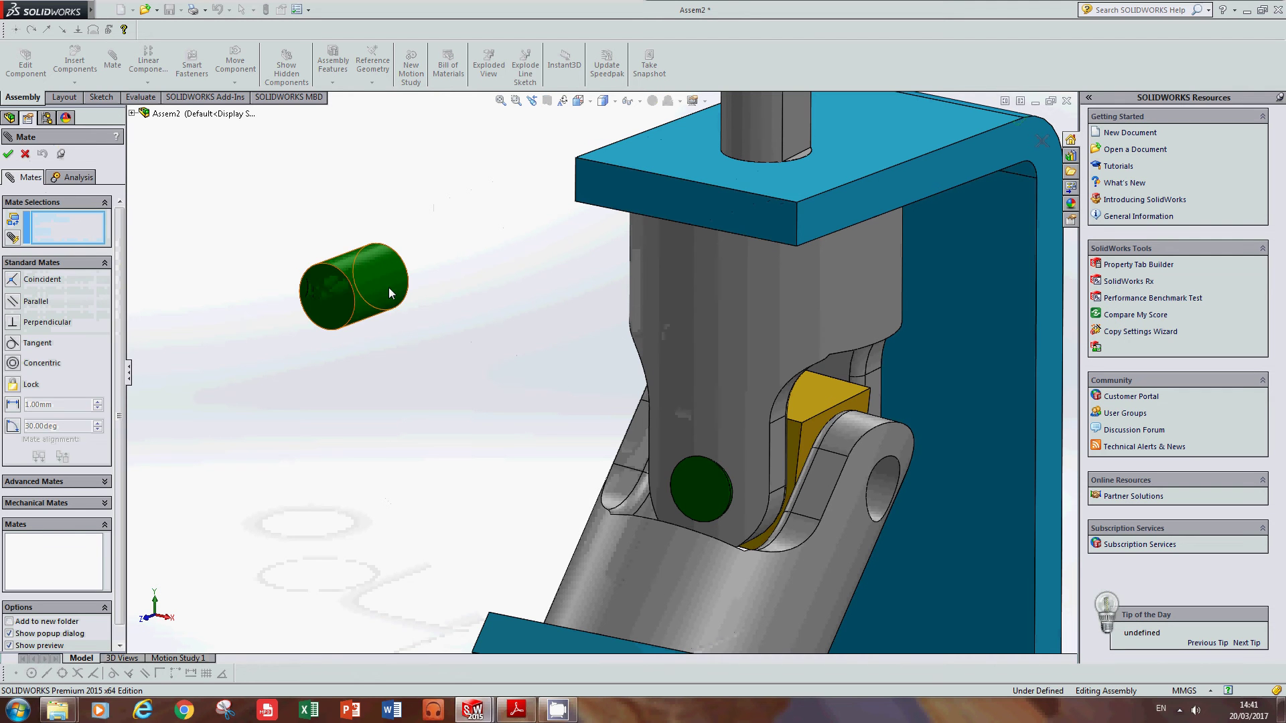
{"action": "left_click", "coordinate": [372, 267]}
{"action": "scroll", "coordinate": [379, 261], "scroll_direction": "up", "scroll_amount": 2}
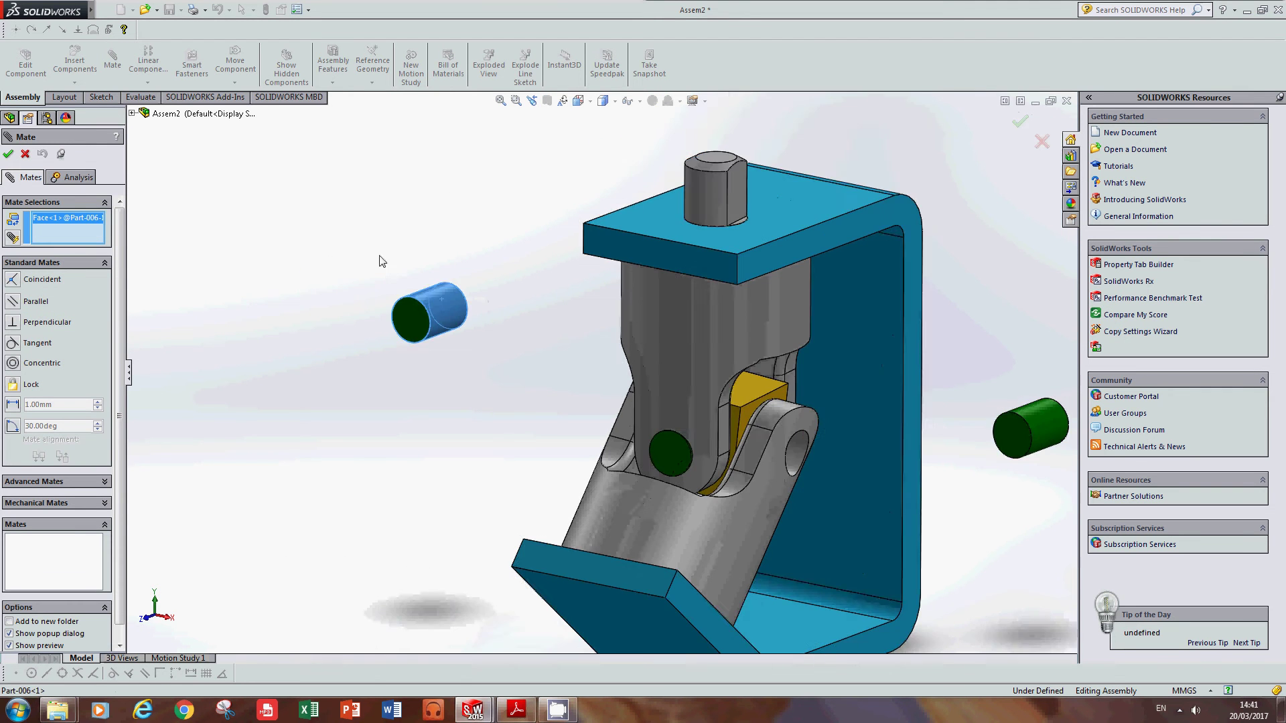
{"action": "scroll", "coordinate": [829, 489], "scroll_direction": "down", "scroll_amount": 4}
{"action": "left_click", "coordinate": [759, 419]}
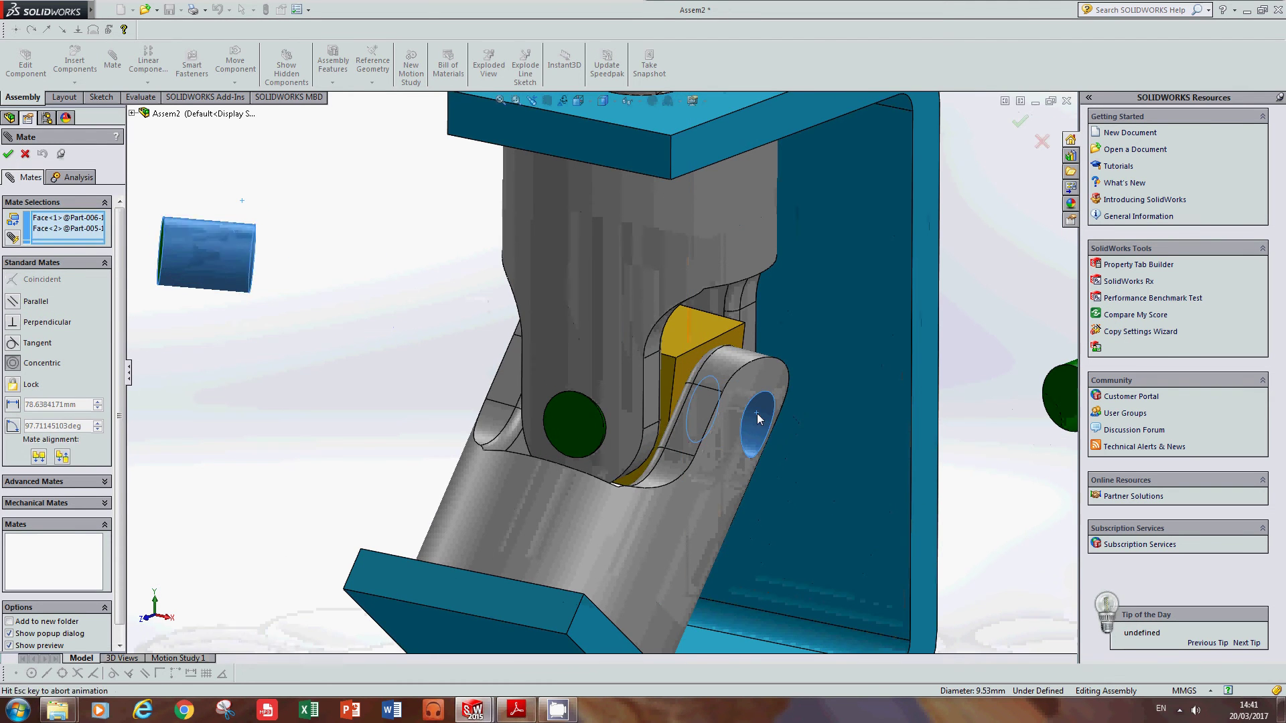
{"action": "left_click", "coordinate": [930, 438]}
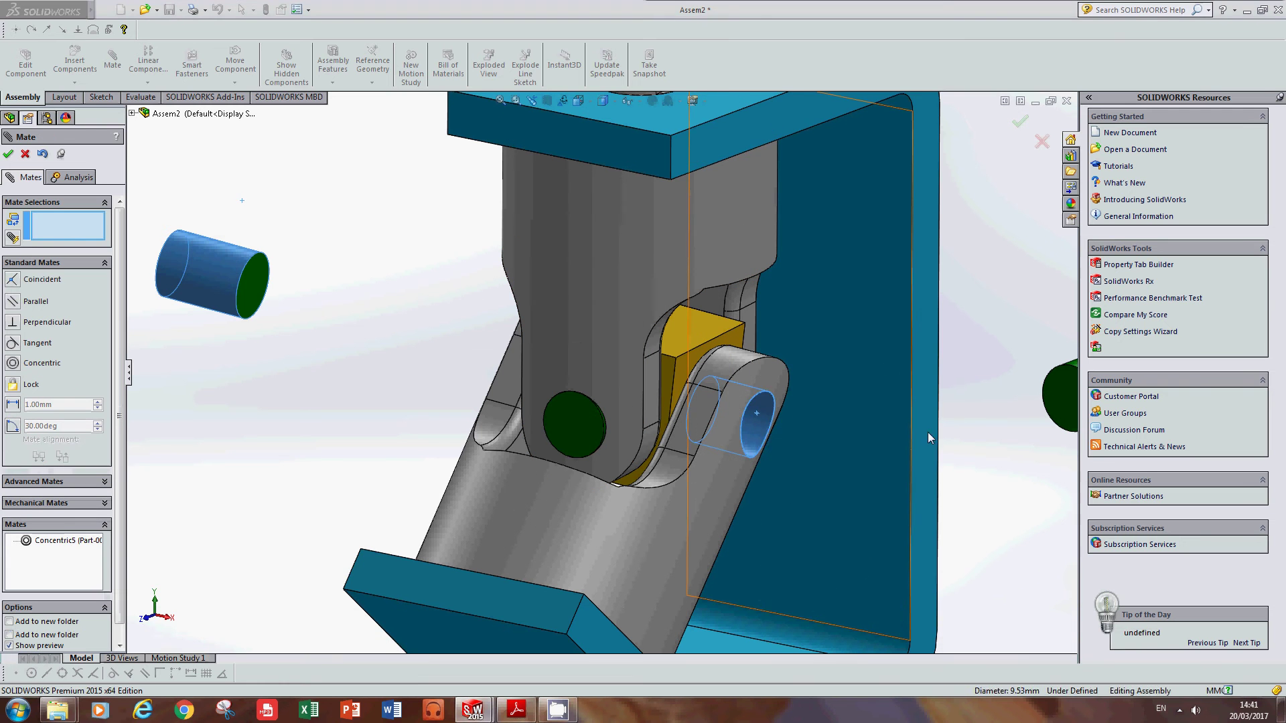
- Mate the first pin's end face tangent to Part-005's outer curved face with the alignment flipped, and finish mating
{"action": "left_click", "coordinate": [259, 278]}
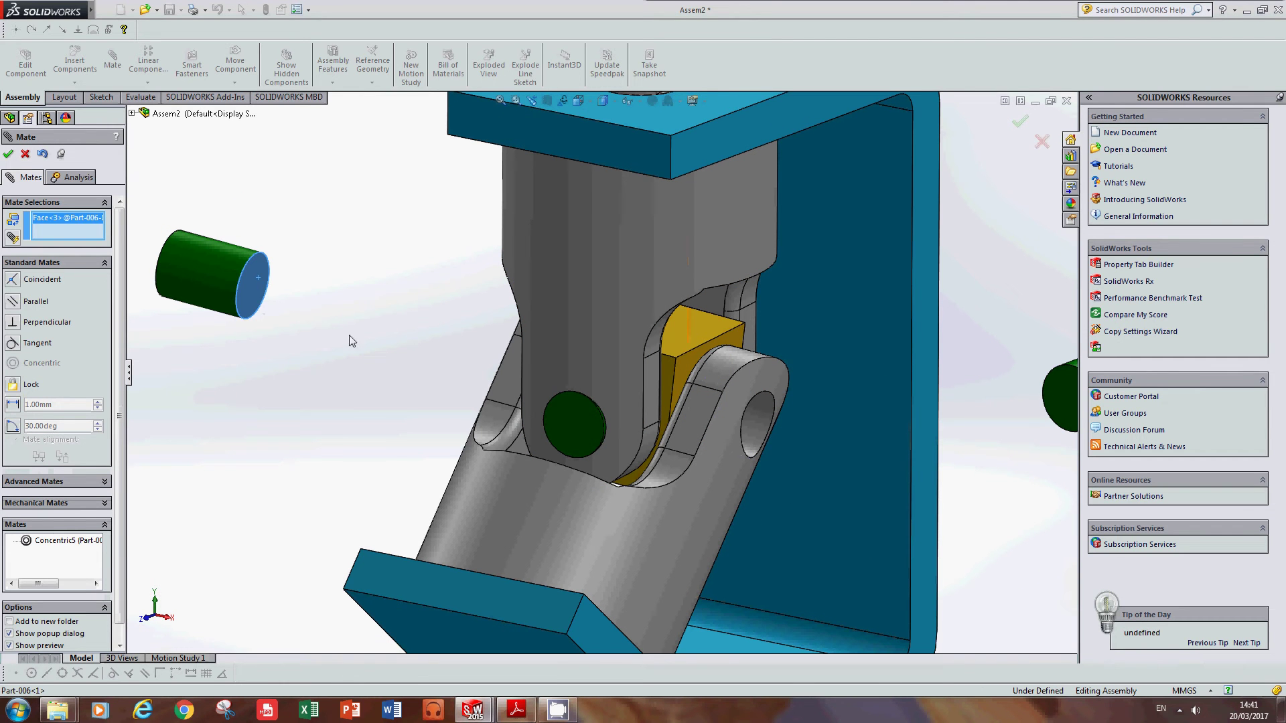
{"action": "key", "text": "f"}
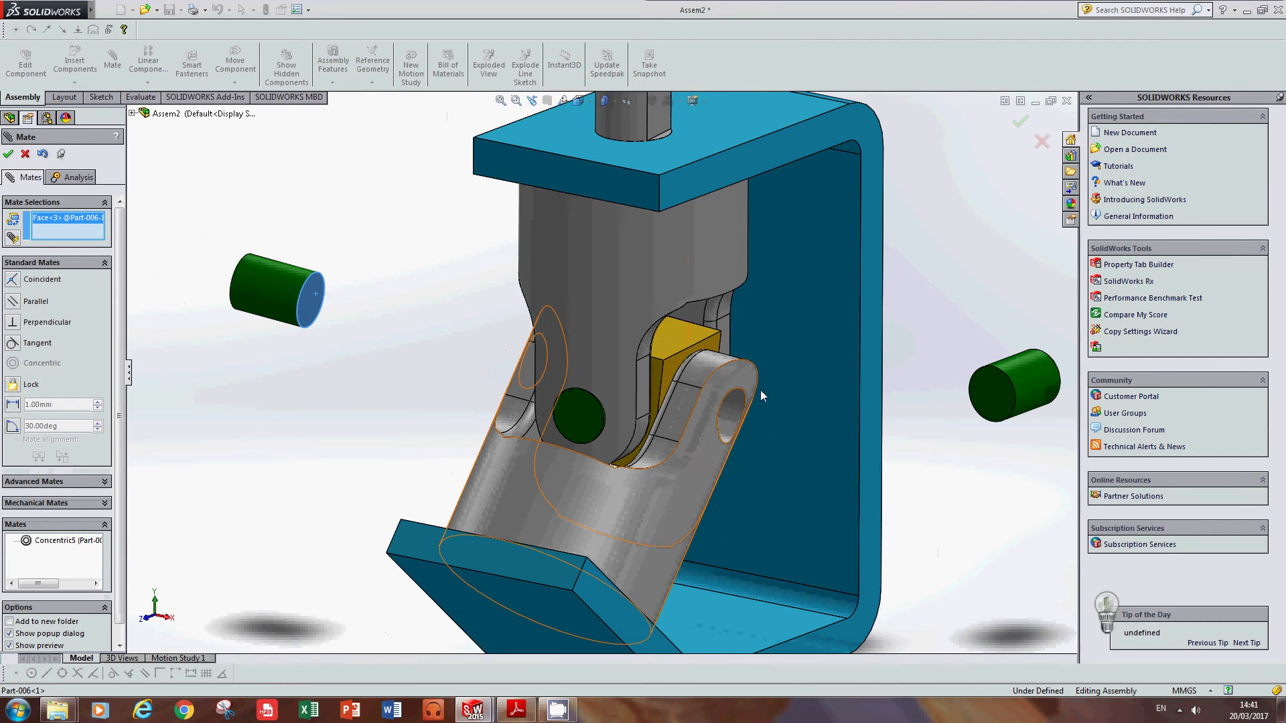
{"action": "left_click", "coordinate": [736, 387]}
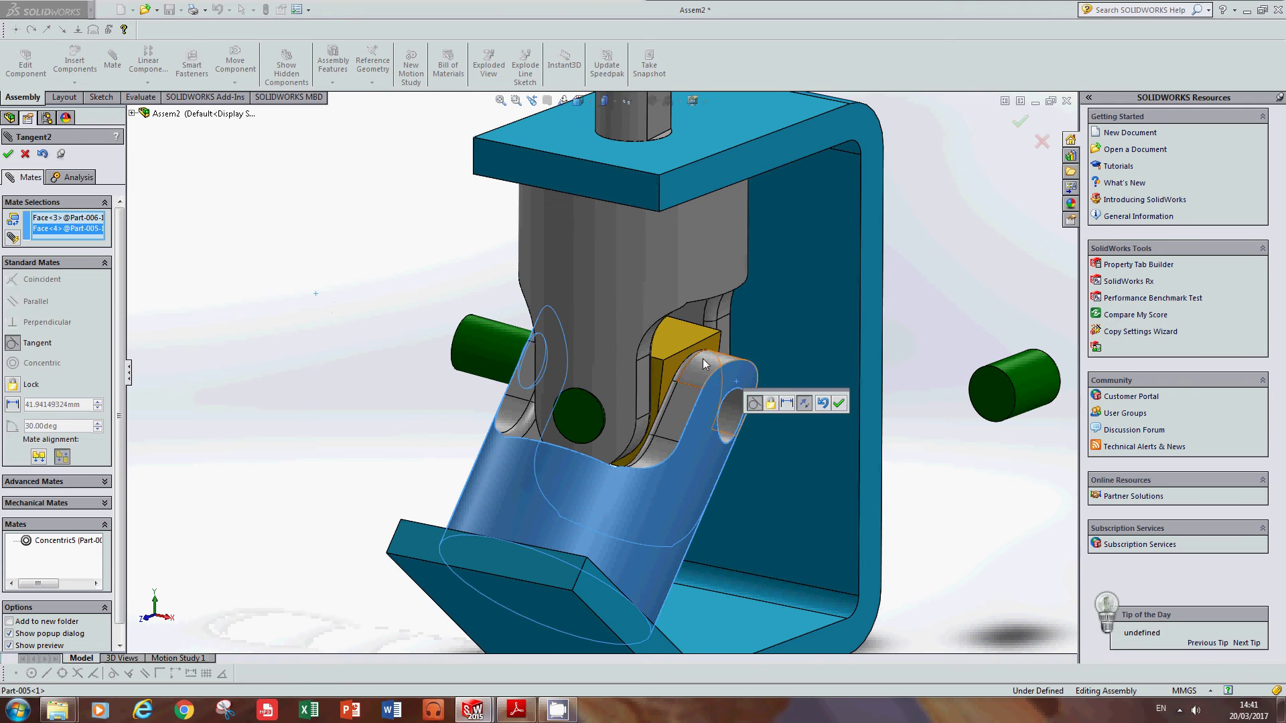
{"action": "middle_click_drag", "start_coordinate": [405, 388], "coordinate": [431, 460]}
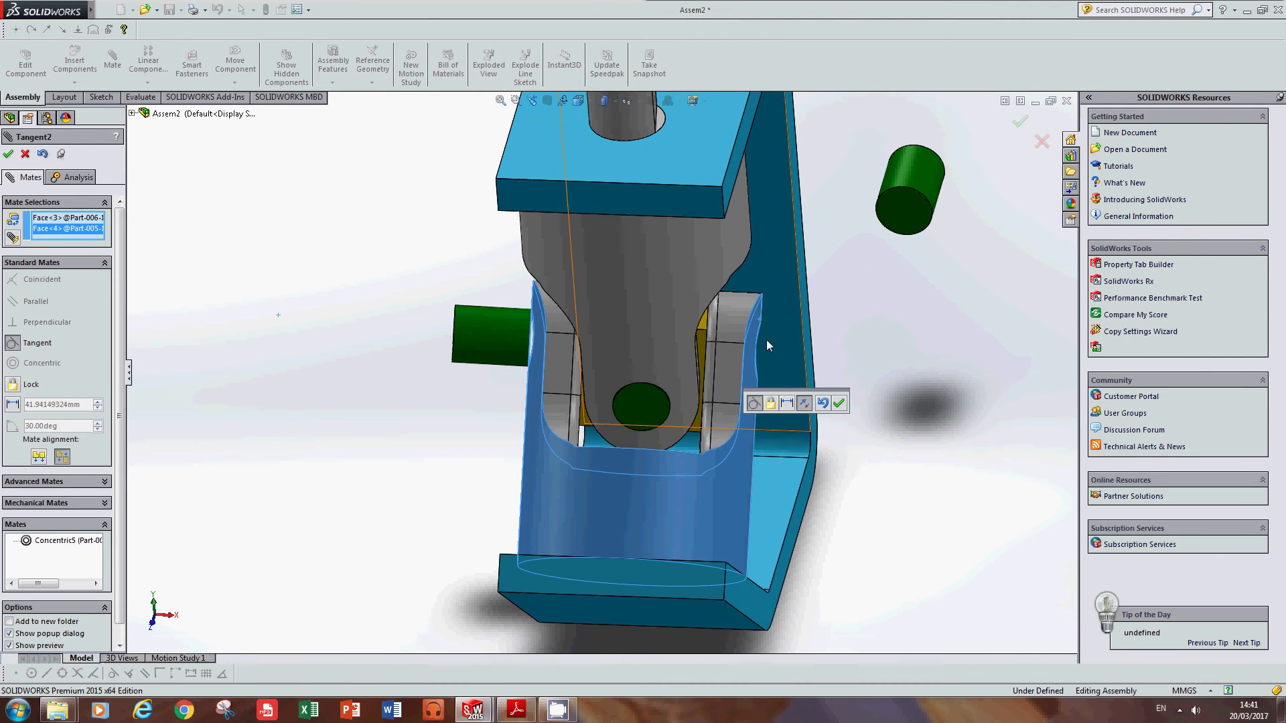
{"action": "middle_click_drag", "start_coordinate": [742, 325], "coordinate": [744, 318]}
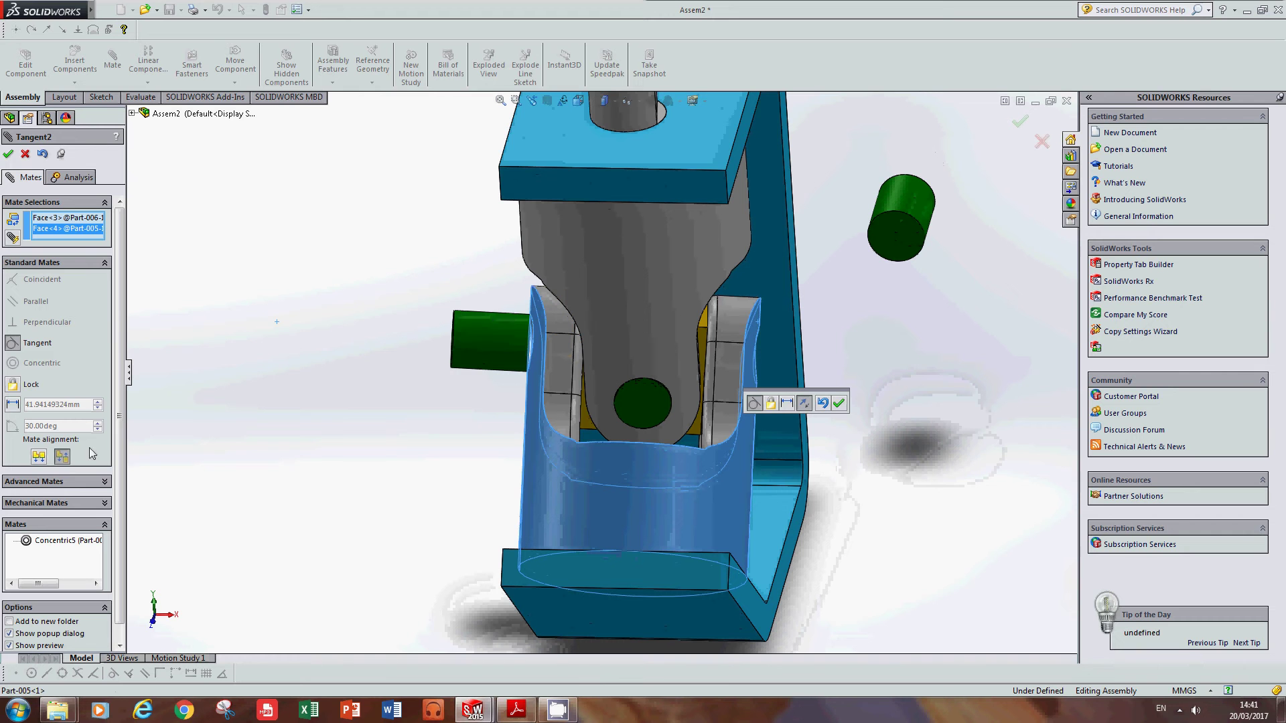
{"action": "left_click", "coordinate": [40, 459]}
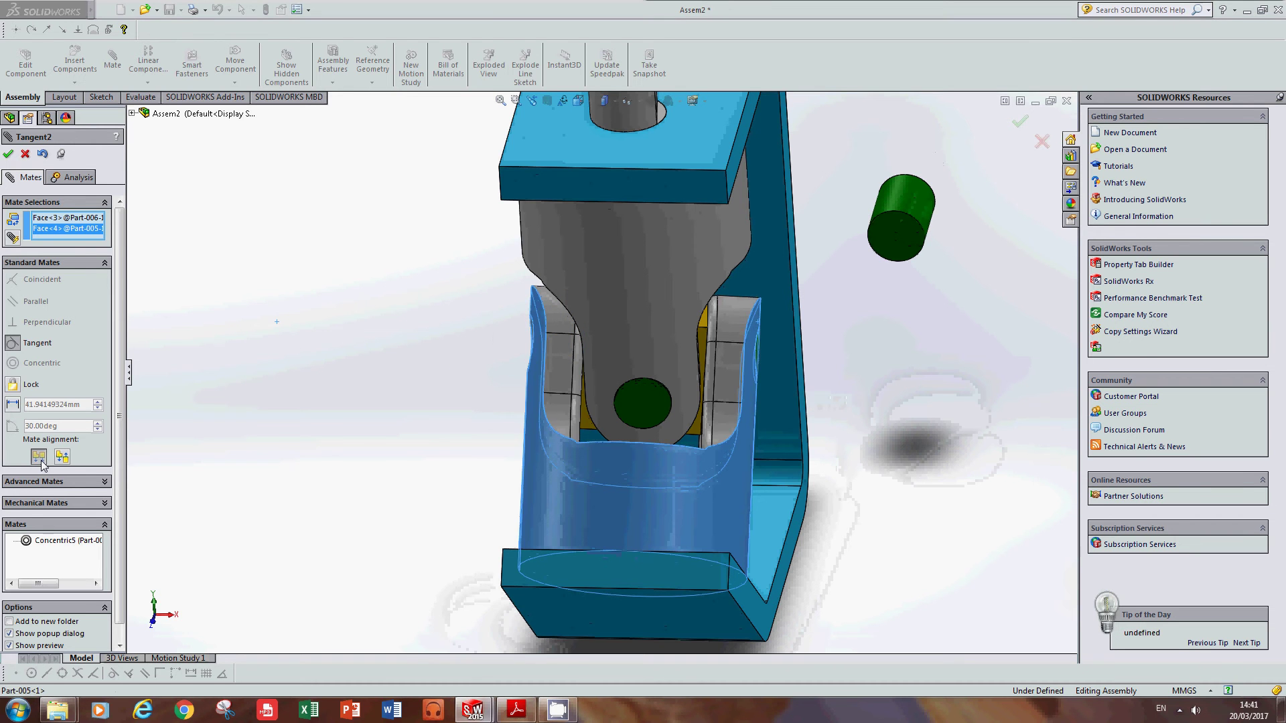
{"action": "middle_click_drag", "start_coordinate": [406, 390], "coordinate": [335, 395]}
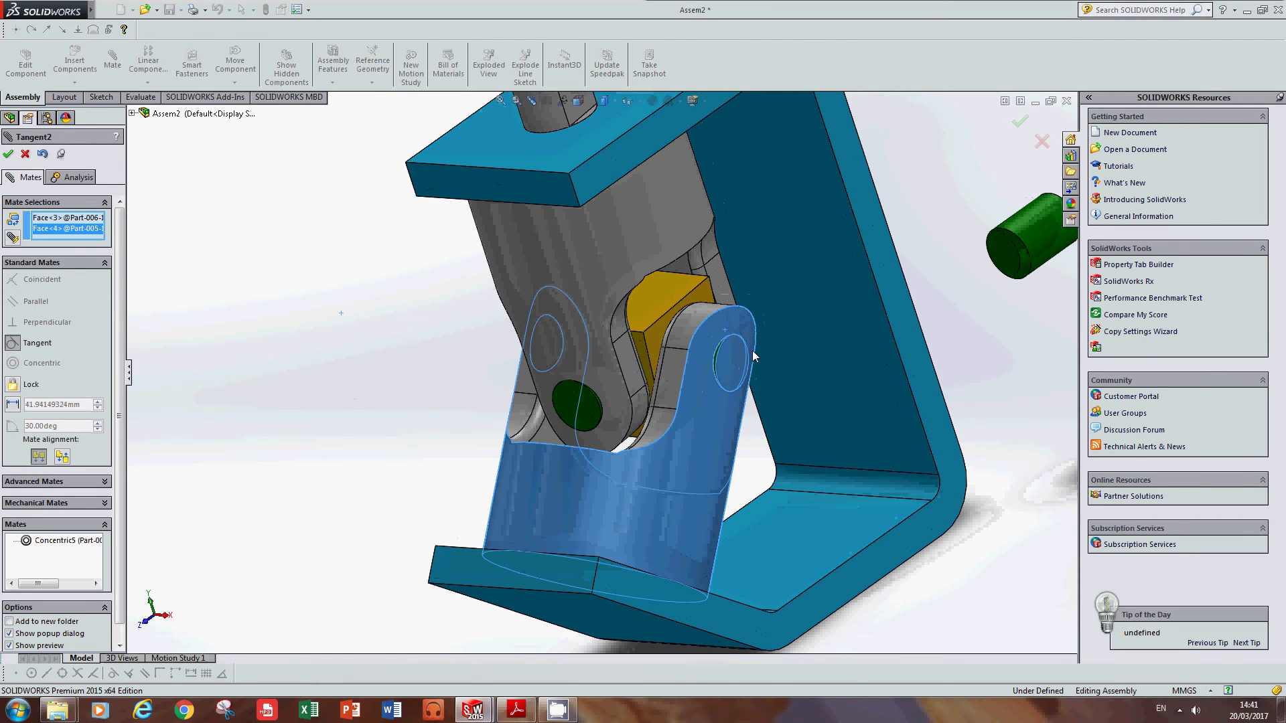
{"action": "left_click", "coordinate": [8, 154]}
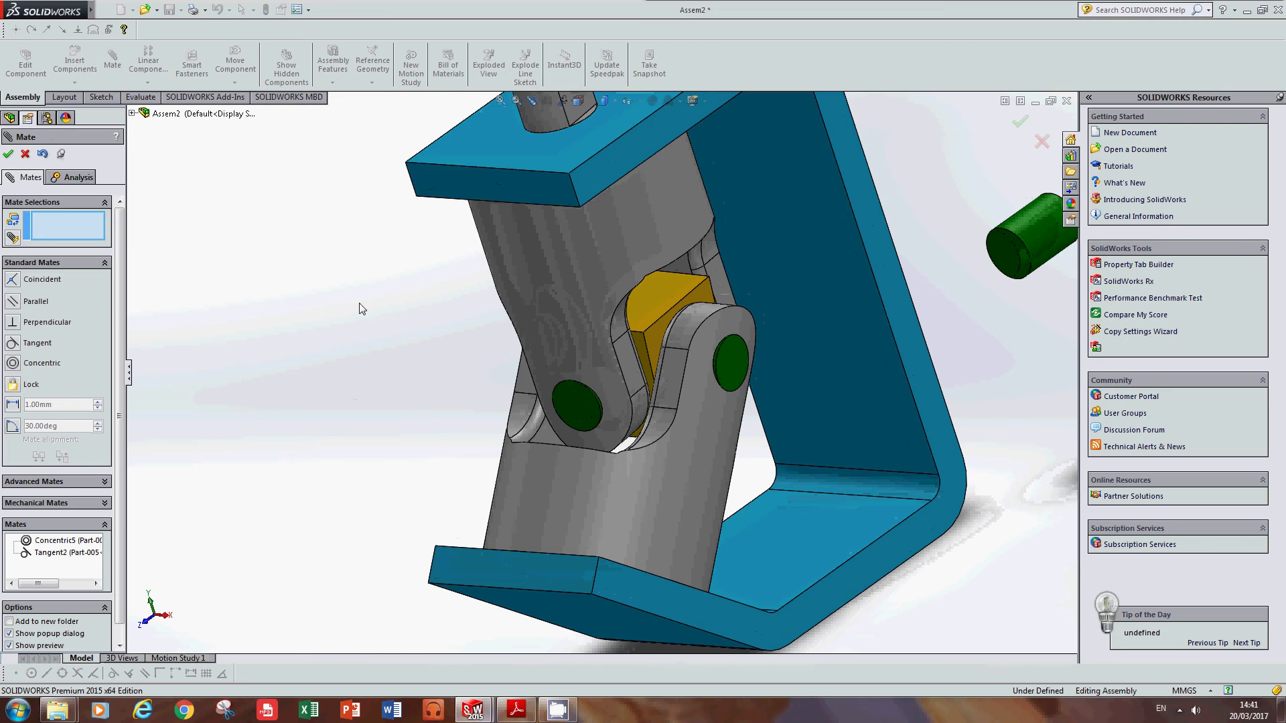
{"action": "scroll", "coordinate": [1043, 322], "scroll_direction": "up", "scroll_amount": 1}
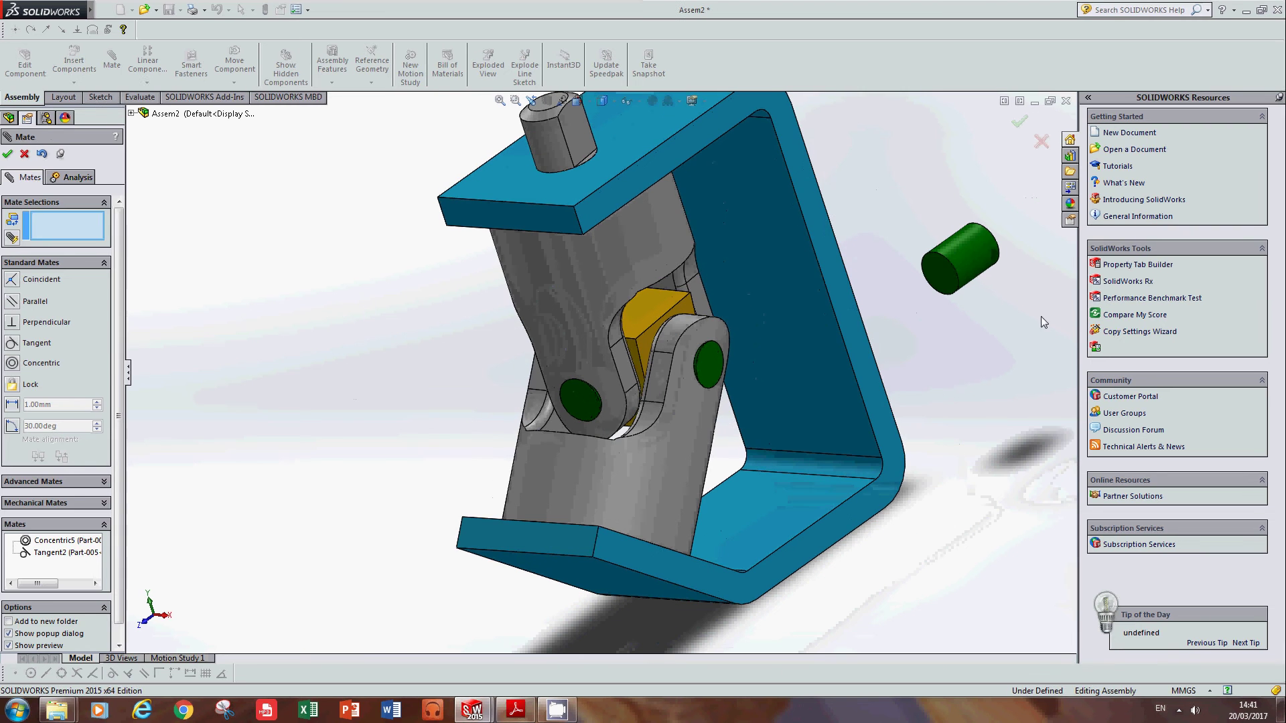
{"action": "left_click", "coordinate": [8, 154]}
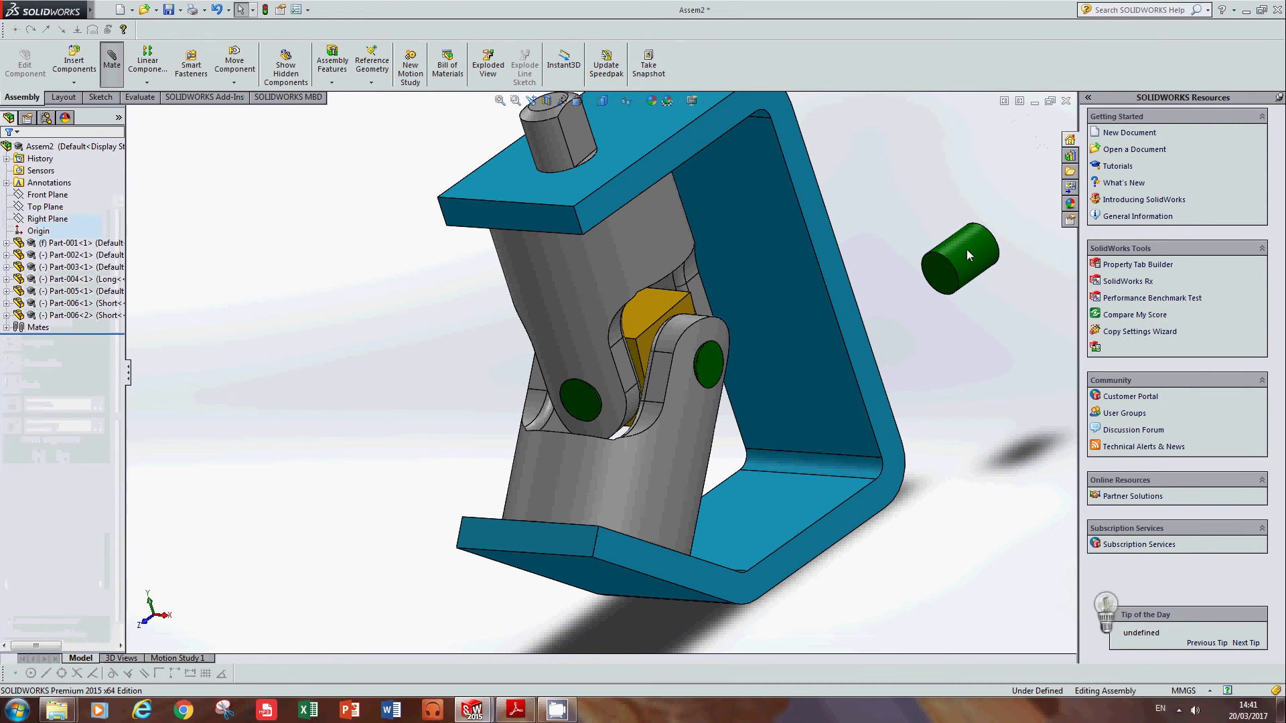
- Mate the second Part-006 pin's cylindrical face concentric with the open hole in Part-005's opposite arm
{"action": "left_click", "coordinate": [948, 231]}
{"action": "middle_click_drag", "start_coordinate": [948, 231], "coordinate": [859, 282]}
{"action": "scroll", "coordinate": [841, 506], "scroll_direction": "down", "scroll_amount": 2}
{"action": "scroll", "coordinate": [486, 354], "scroll_direction": "down", "scroll_amount": 2}
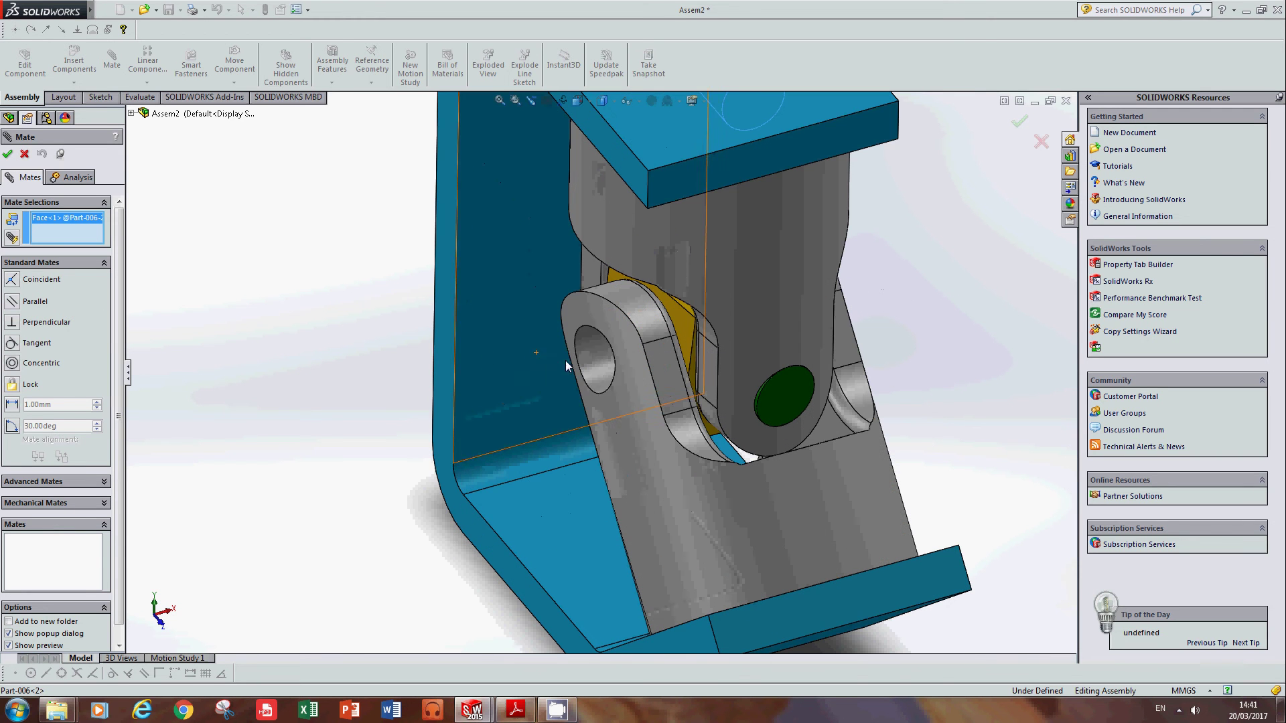
{"action": "left_click", "coordinate": [593, 354]}
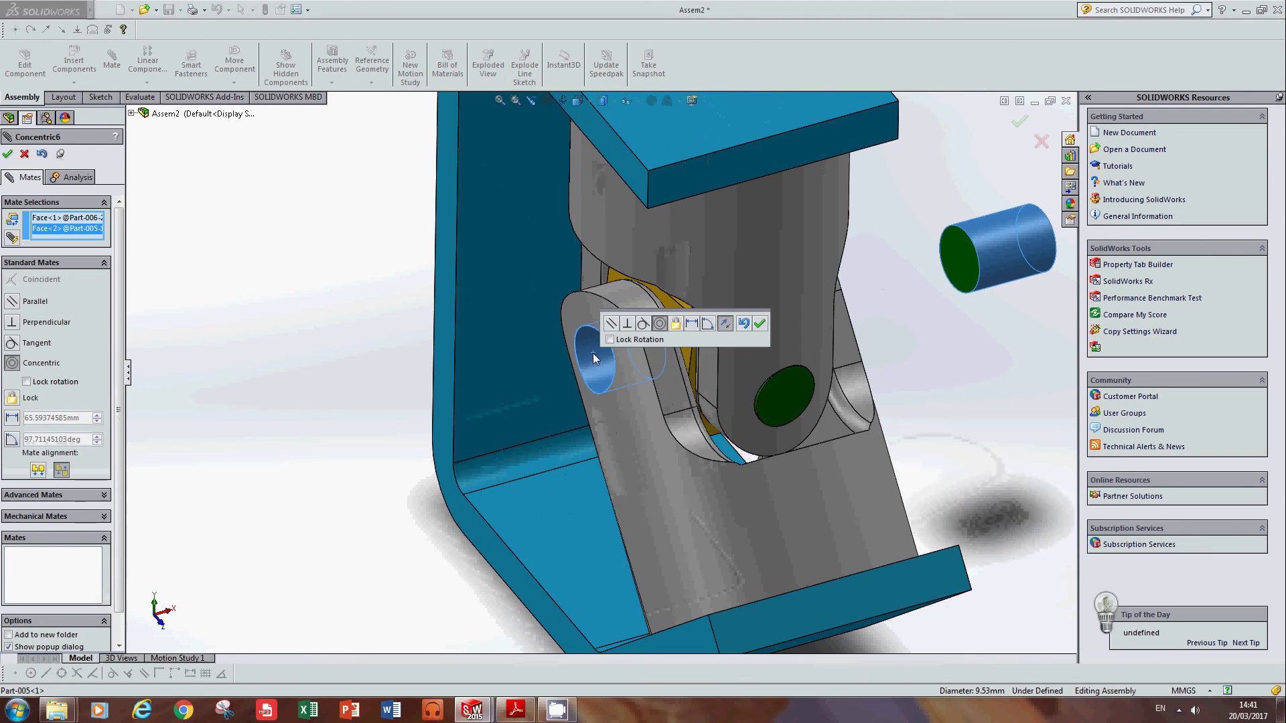
{"action": "left_click", "coordinate": [761, 326]}
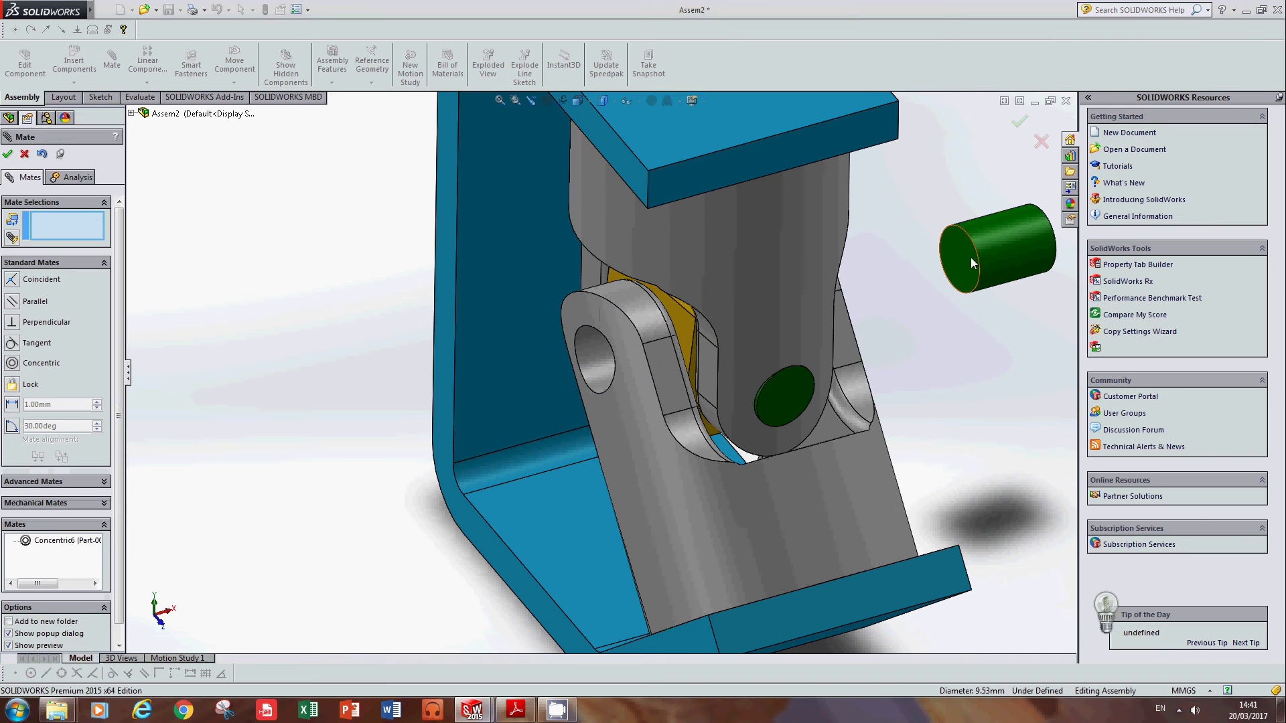
- Mate the second pin's end face tangent to Part-005's outer curved face with flipped alignment, and finish mating
{"action": "left_click", "coordinate": [966, 257]}
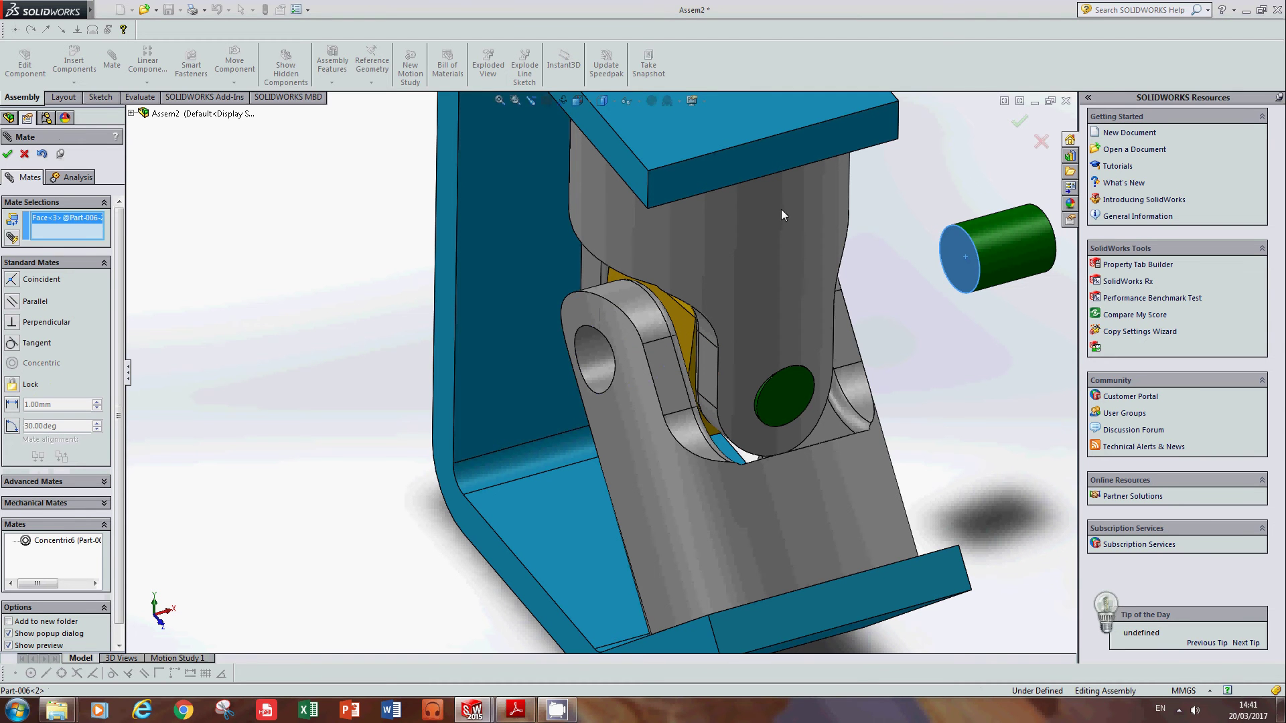
{"action": "left_click", "coordinate": [634, 416]}
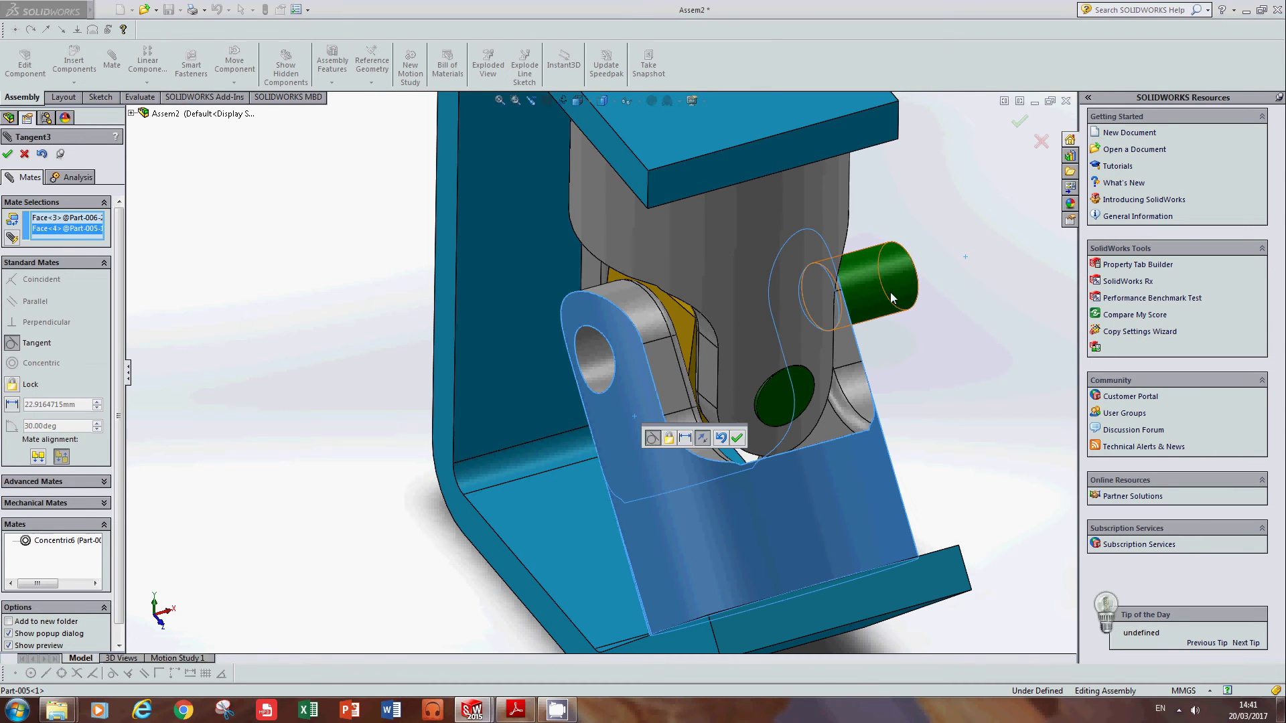
{"action": "left_click", "coordinate": [61, 456]}
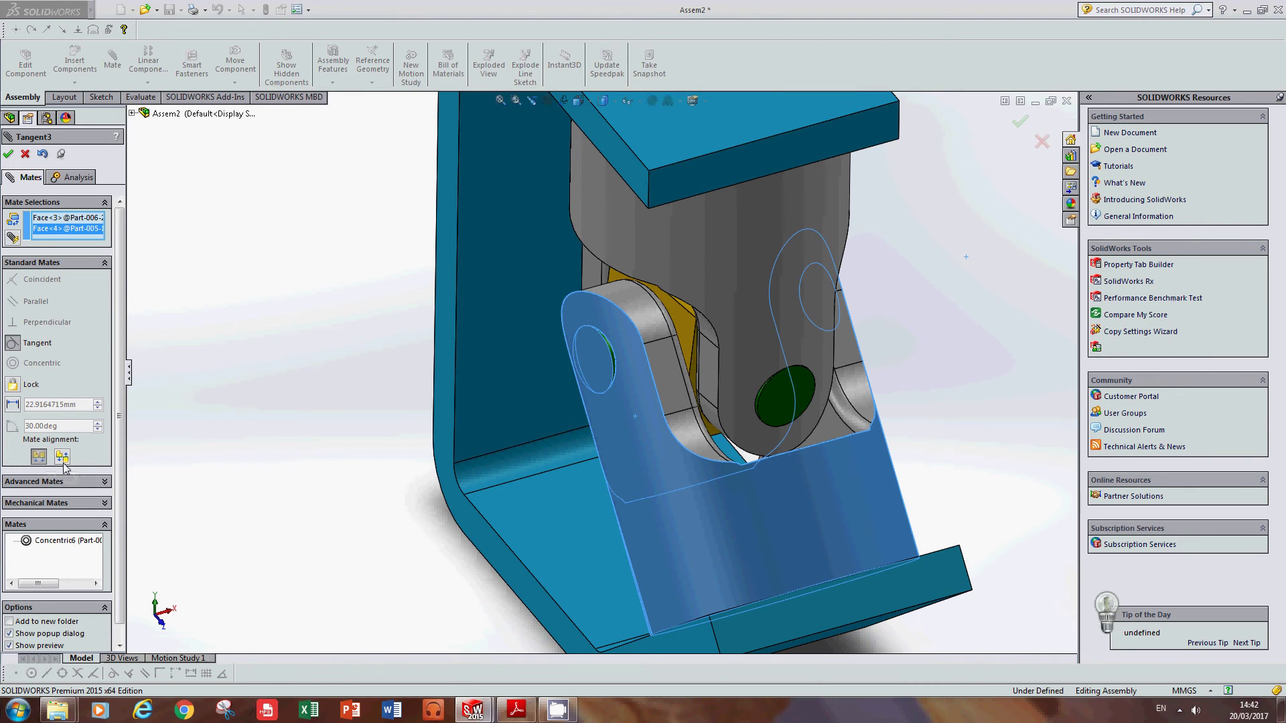
{"action": "left_click", "coordinate": [8, 155]}
{"action": "middle_click_drag", "start_coordinate": [536, 375], "coordinate": [429, 365]}
{"action": "left_click", "coordinate": [9, 154]}
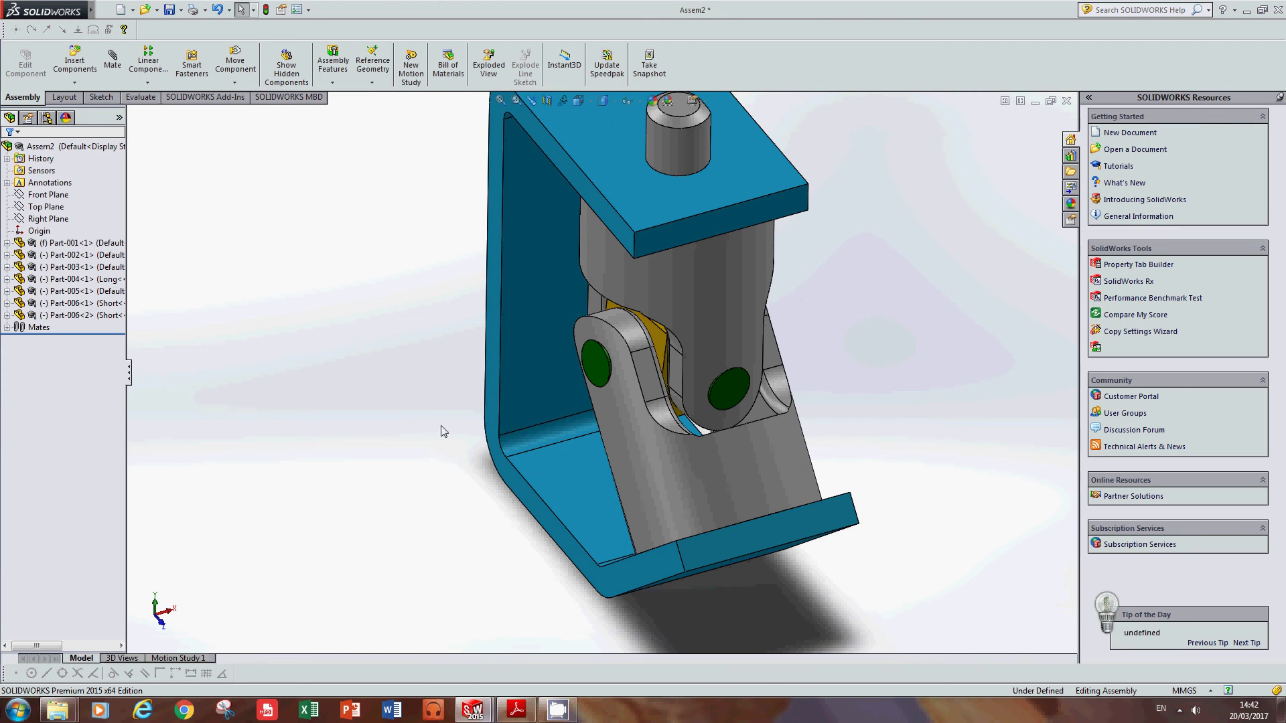
- Expand the assembly's Mates folder, widen the feature tree to show full mate names, and examine the faces used by Concentric1
{"action": "middle_click_drag", "start_coordinate": [457, 372], "coordinate": [689, 244]}
{"action": "scroll", "coordinate": [688, 243], "scroll_direction": "down", "scroll_amount": 2}
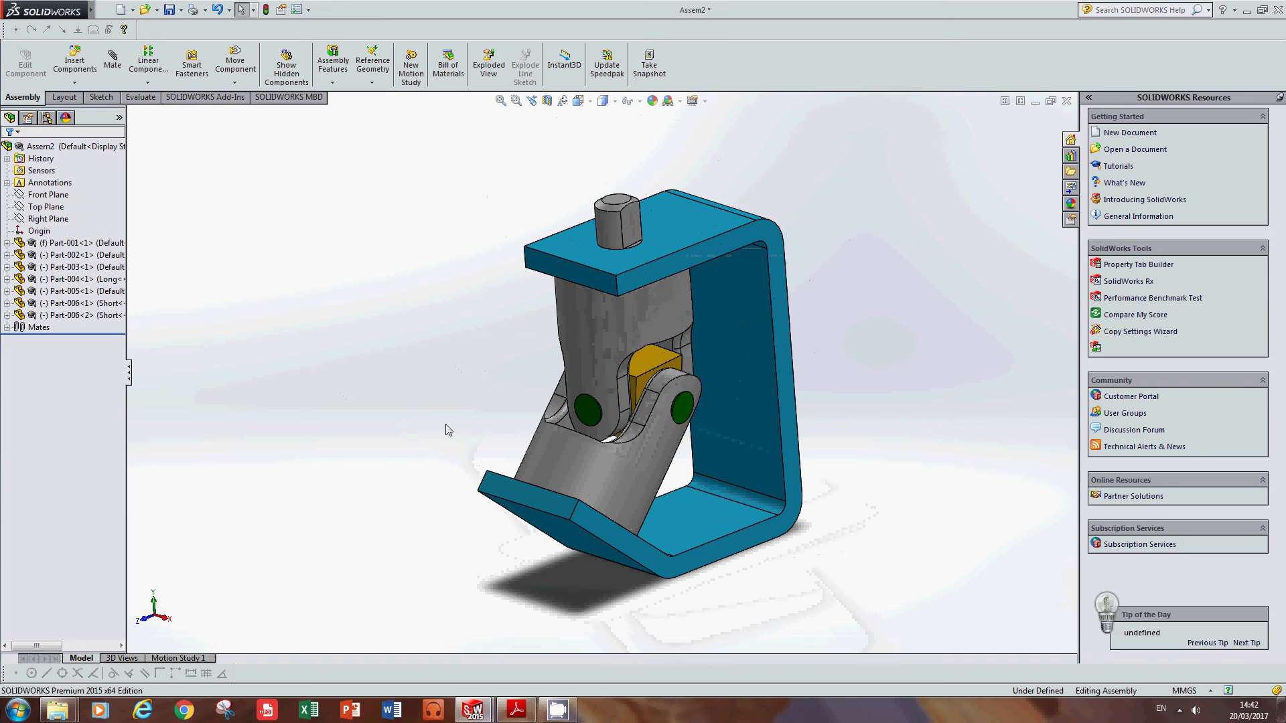
{"action": "double_click", "coordinate": [39, 327]}
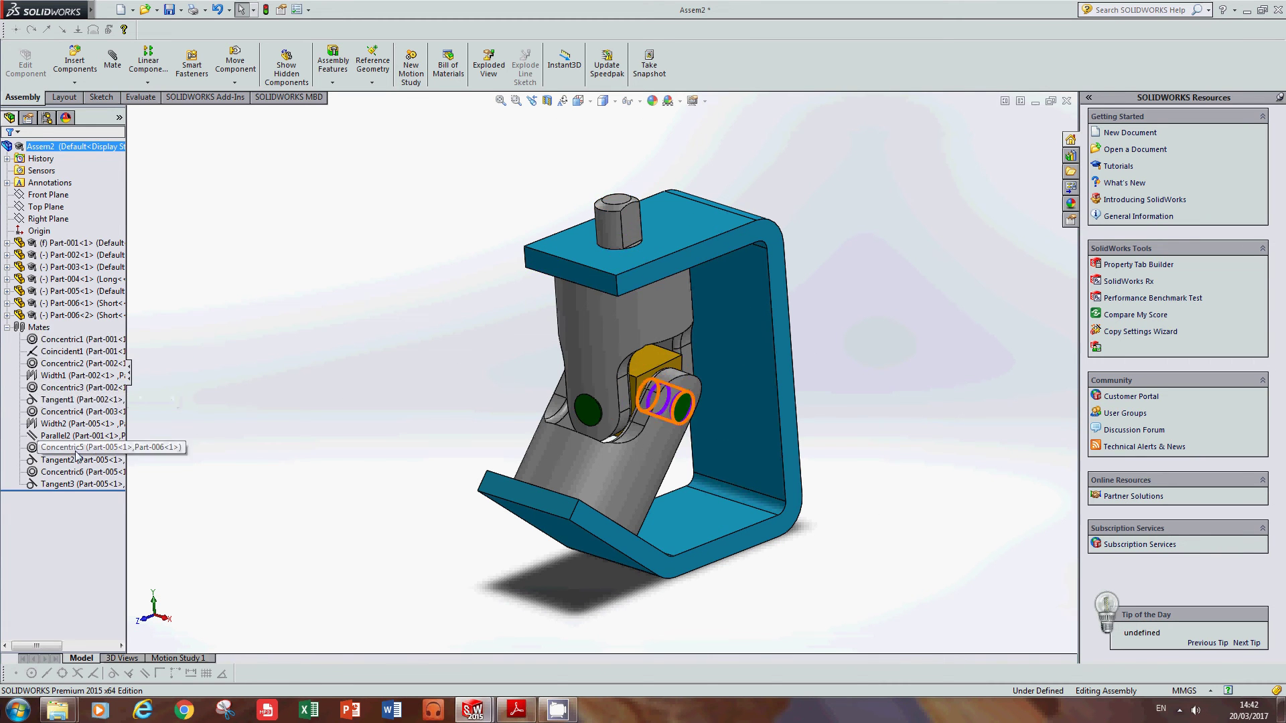
{"action": "left_click_drag", "start_coordinate": [128, 331], "coordinate": [226, 331]}
{"action": "left_click", "coordinate": [136, 339]}
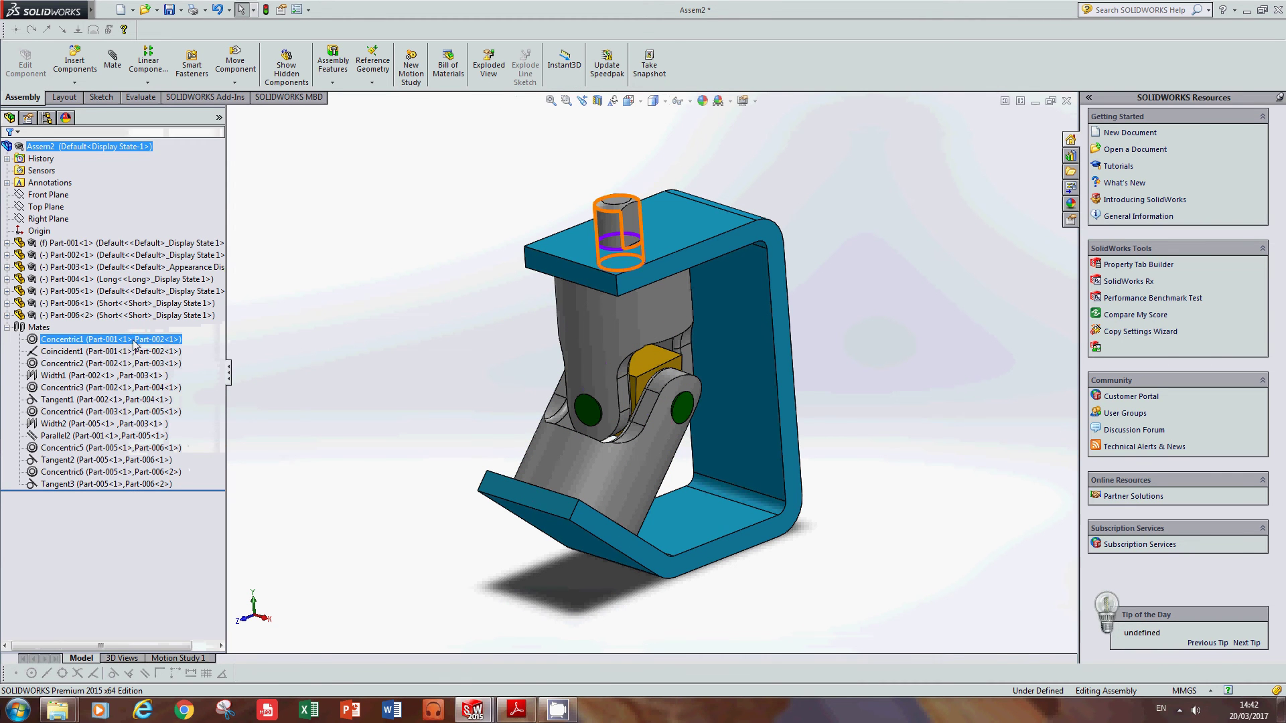
{"action": "mouse_move", "coordinate": [76, 341]}
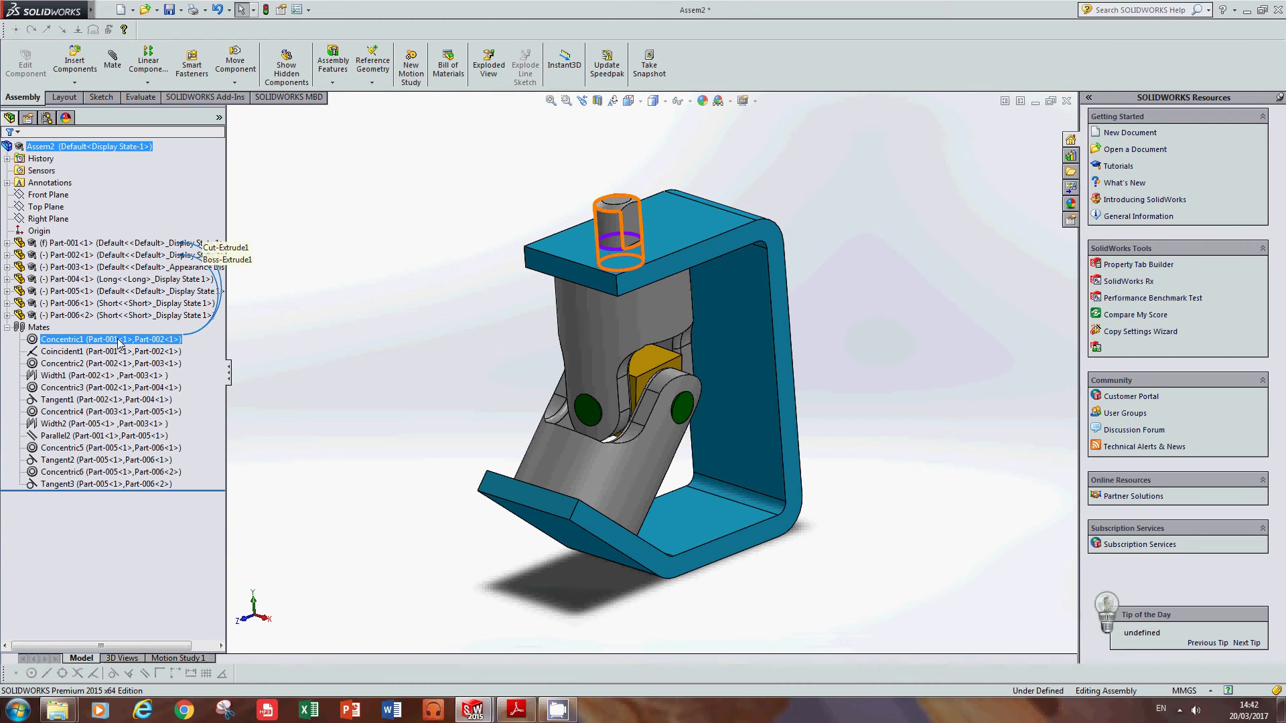
{"action": "key", "text": "Escape"}
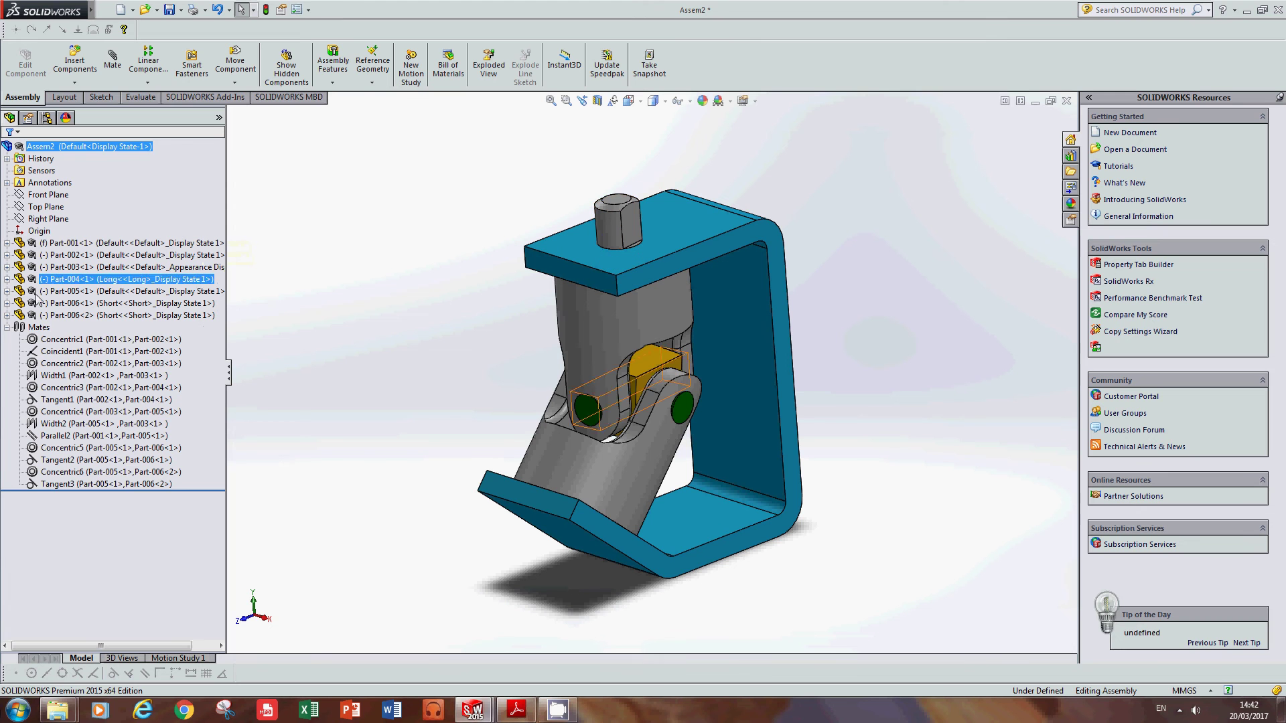
- Collapse the Mates folder, expand Part-001's Mates in Assem2 folder, and examine the mates that involve the bracket
{"action": "left_click", "coordinate": [8, 328]}
{"action": "left_click", "coordinate": [86, 243]}
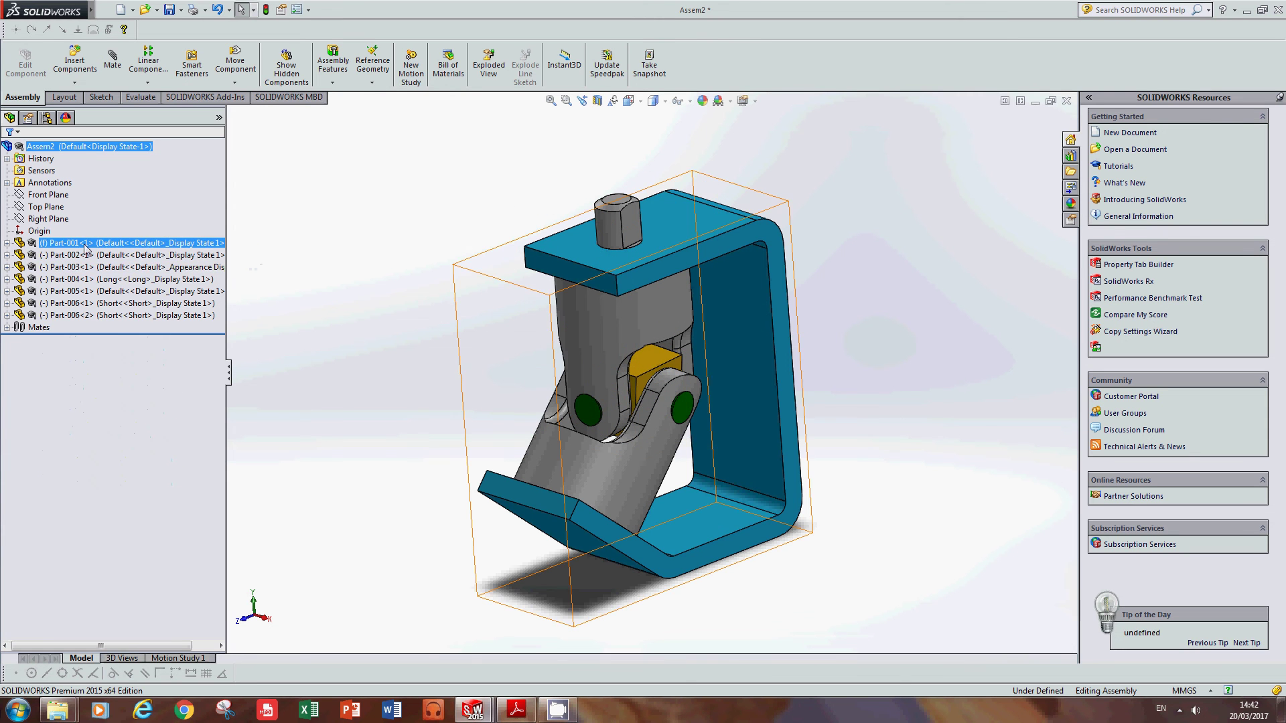
{"action": "left_click", "coordinate": [7, 243]}
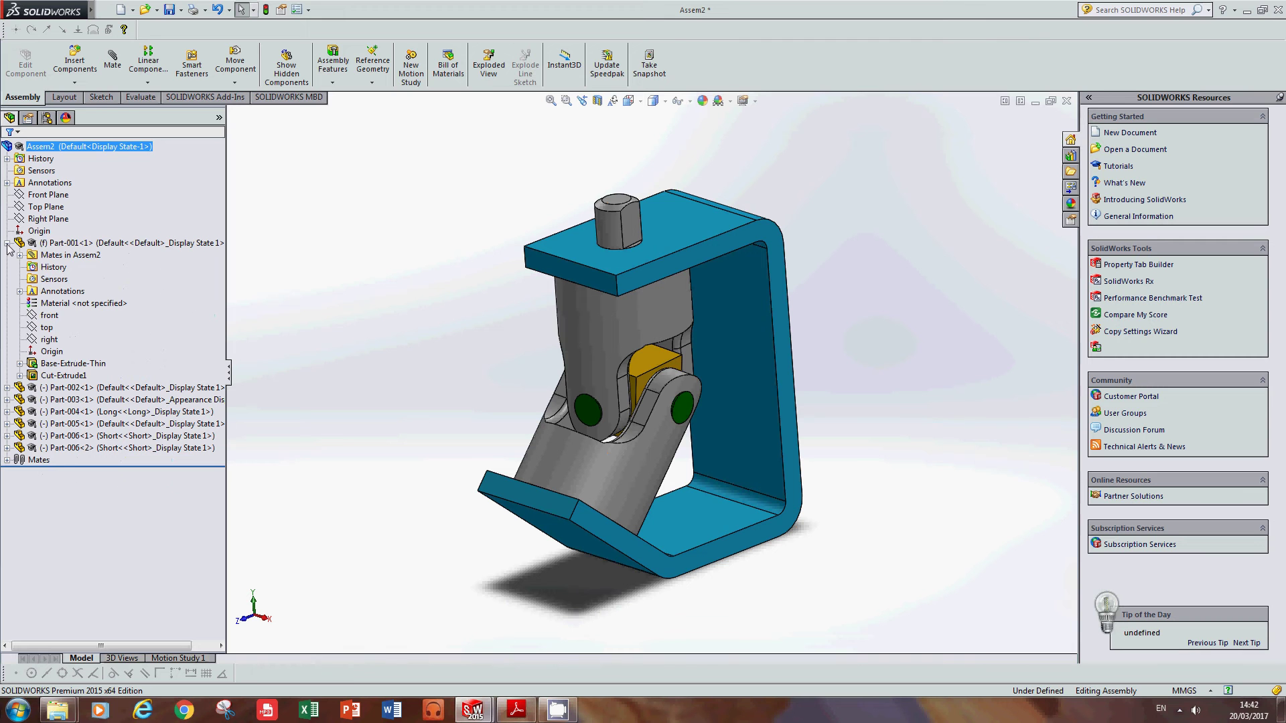
{"action": "left_click", "coordinate": [44, 258]}
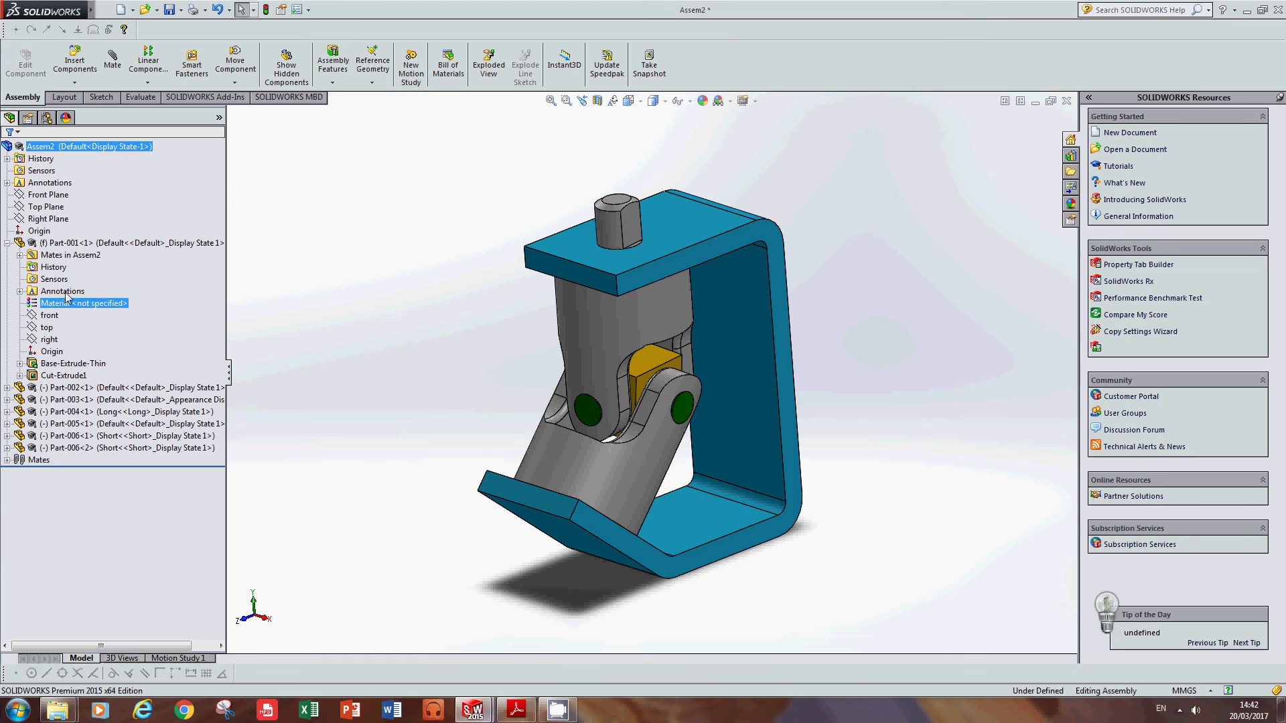
{"action": "left_click", "coordinate": [20, 255]}
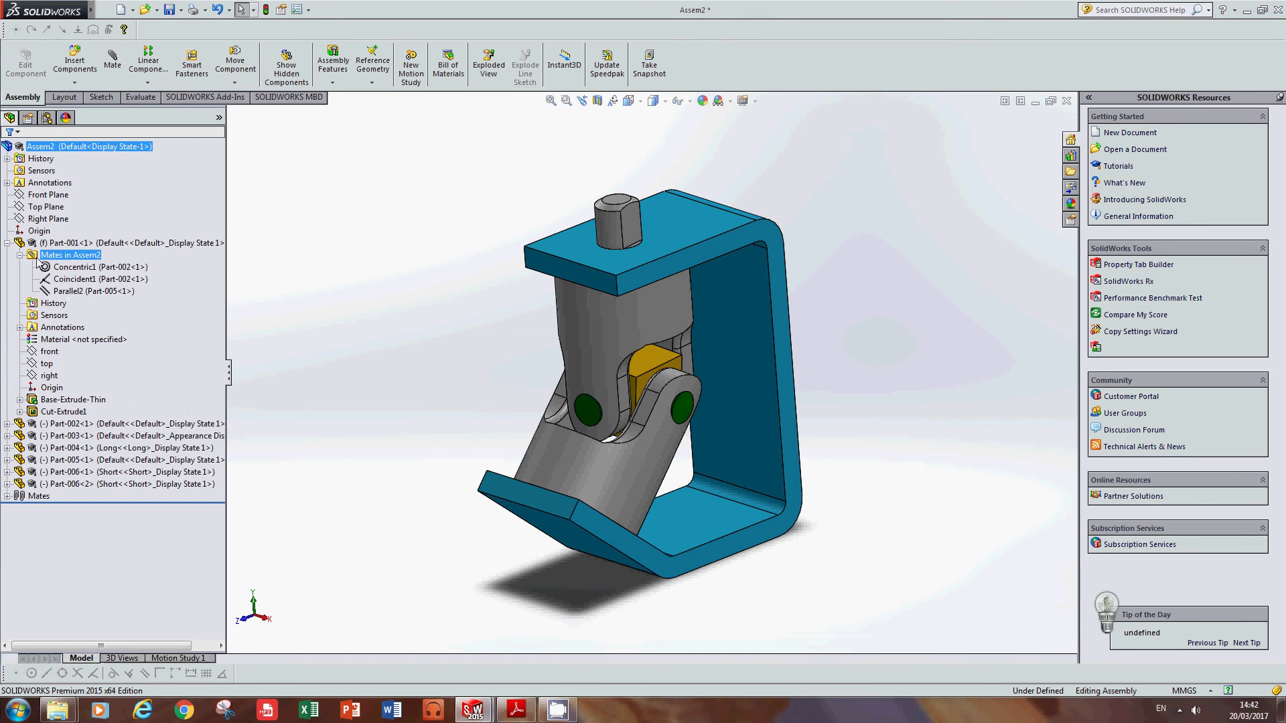
{"action": "left_click", "coordinate": [69, 267]}
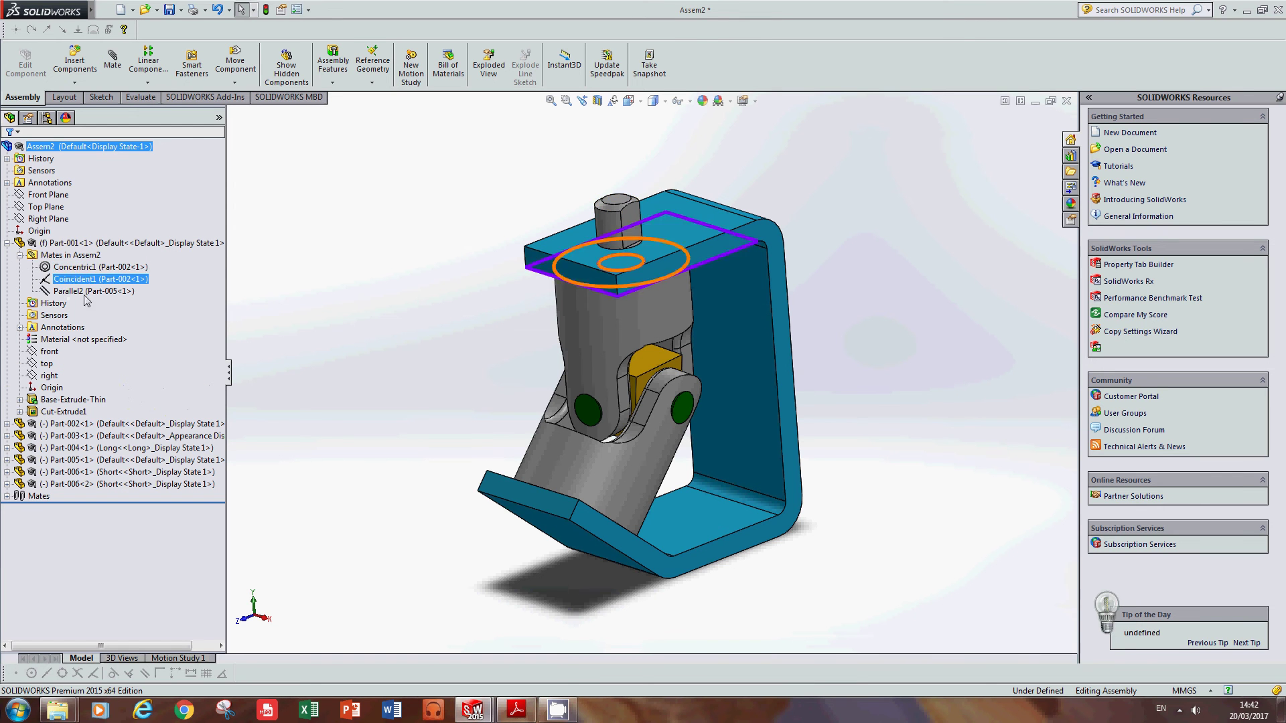
{"action": "left_click", "coordinate": [79, 244]}
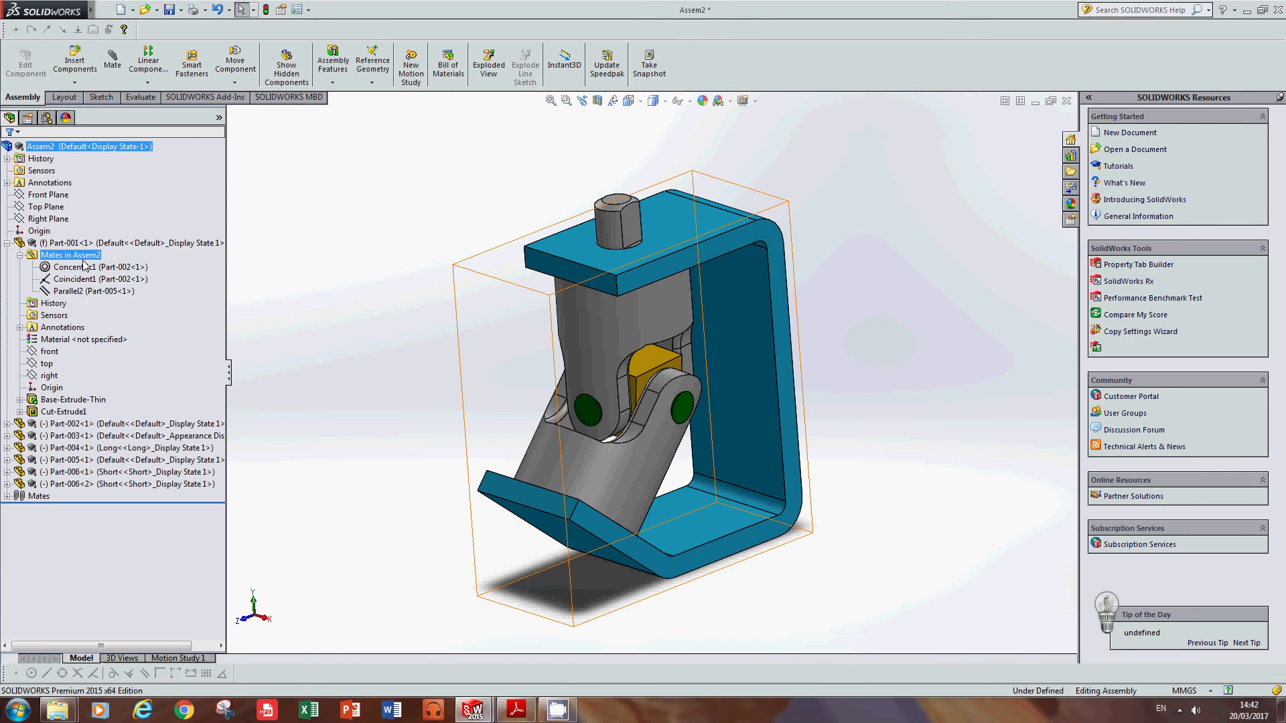
{"action": "left_click", "coordinate": [104, 269]}
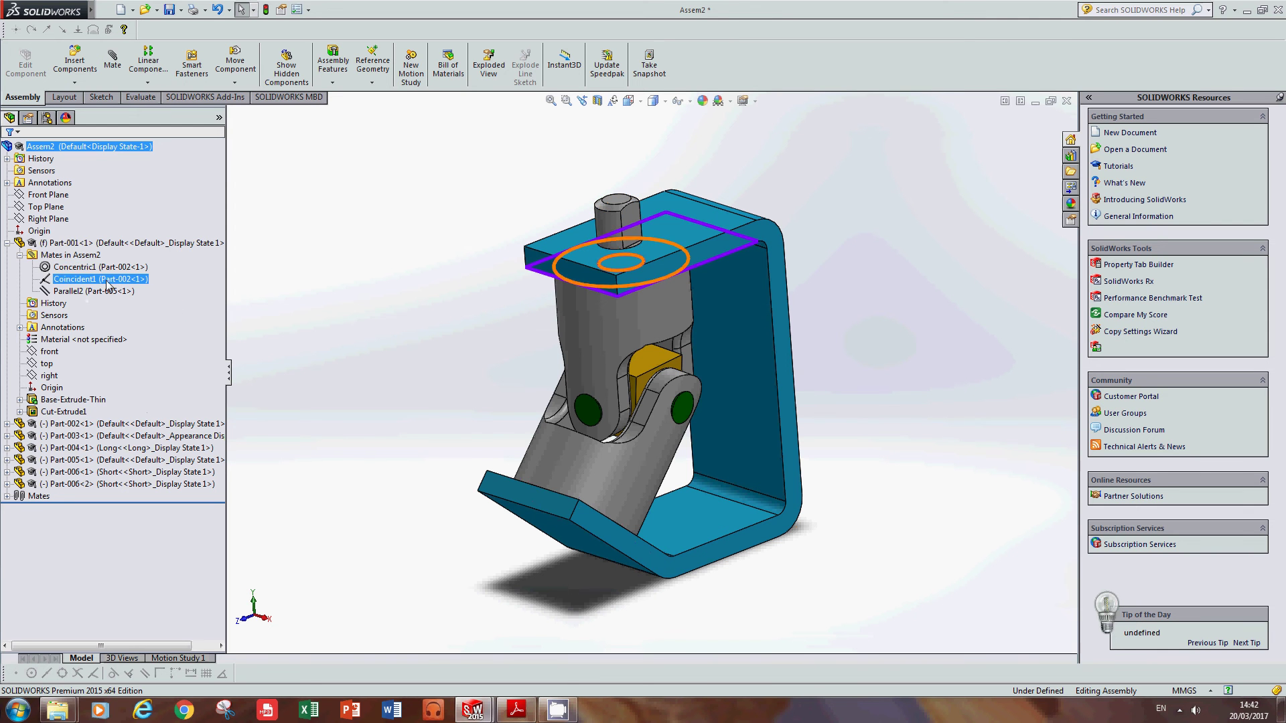
- Collapse Part-001's mates, expand Part-005's Mates in Assem2 folder to examine its mates, and collapse the part again
{"action": "left_click", "coordinate": [46, 256]}
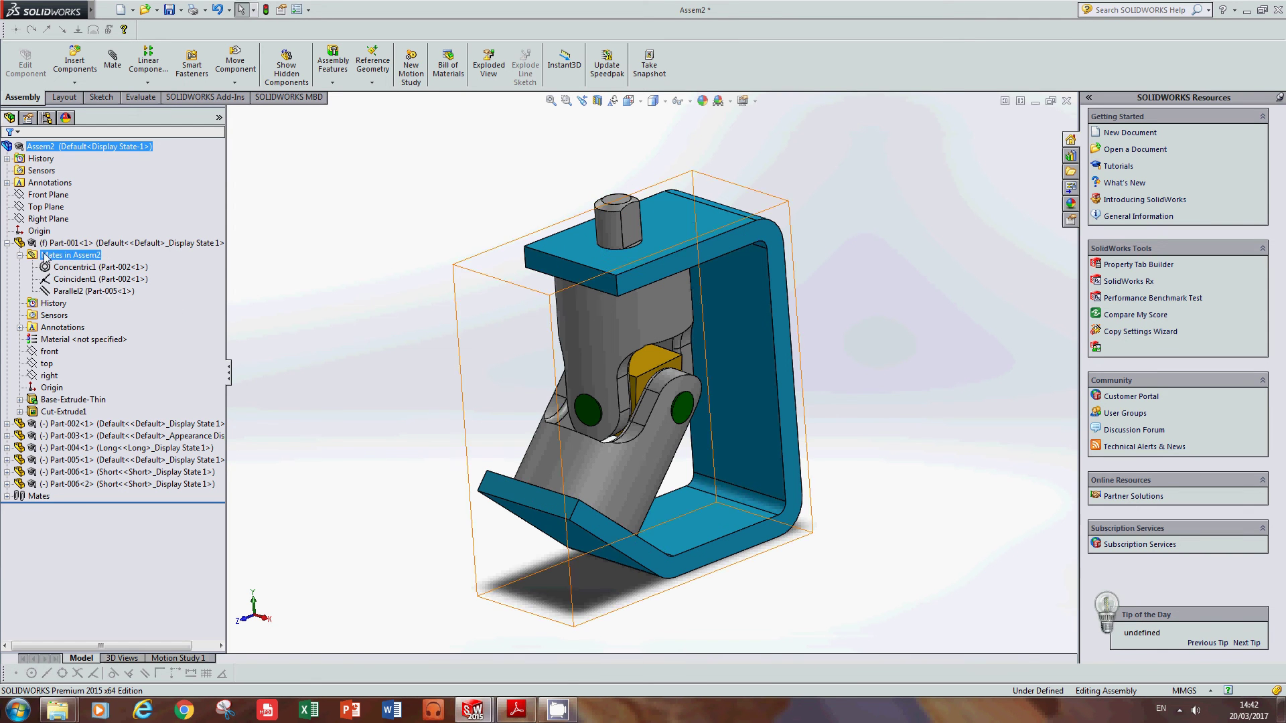
{"action": "left_click", "coordinate": [20, 255]}
{"action": "left_click", "coordinate": [7, 243]}
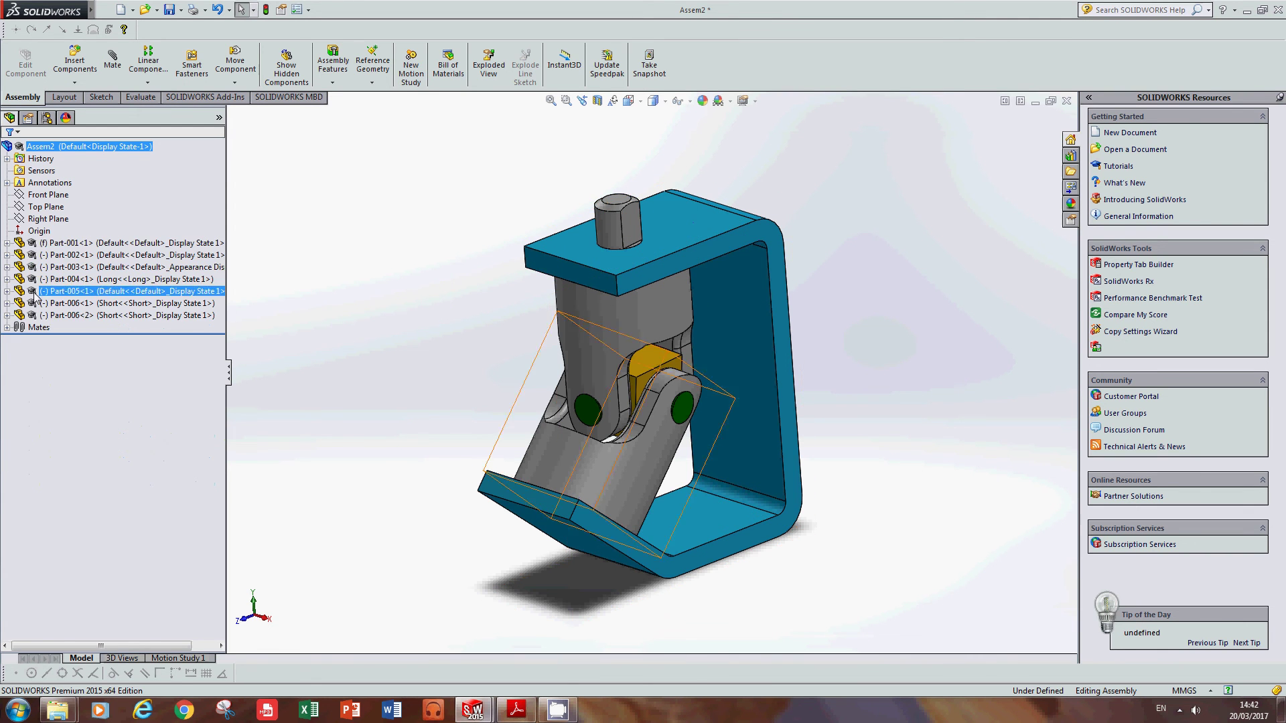
{"action": "left_click", "coordinate": [59, 292]}
{"action": "key", "text": "Escape"}
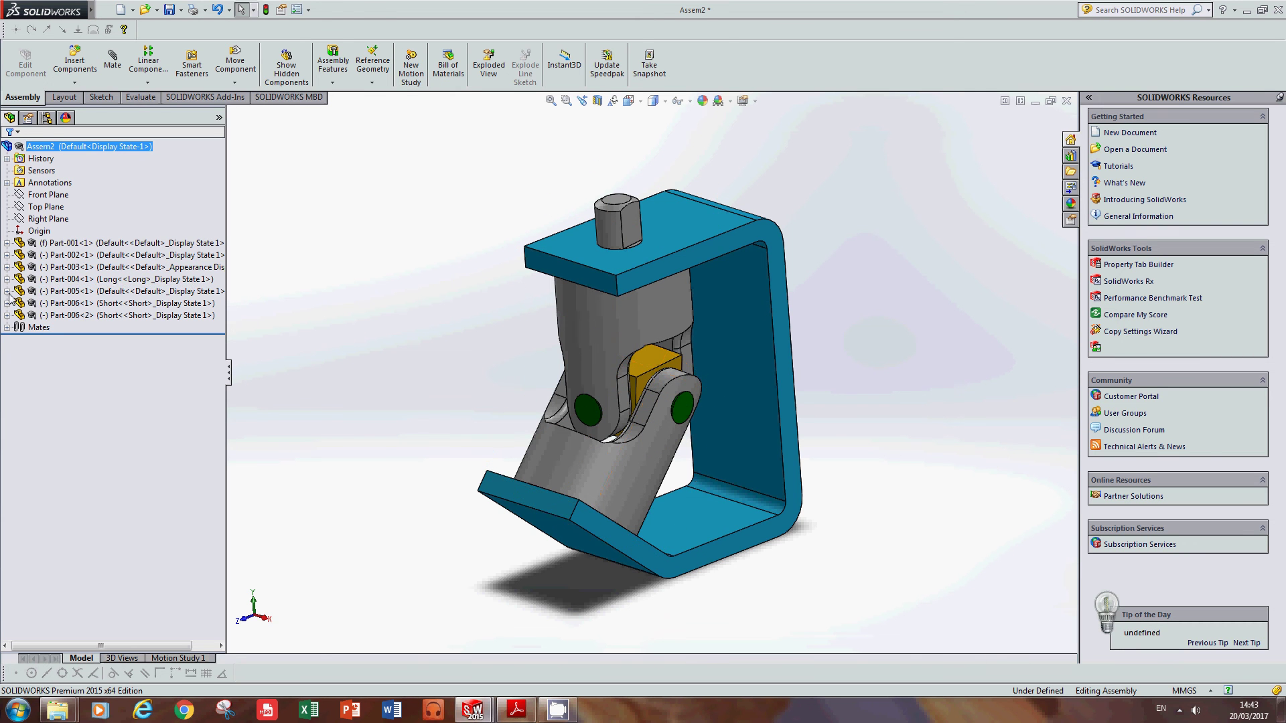
{"action": "left_click", "coordinate": [7, 292]}
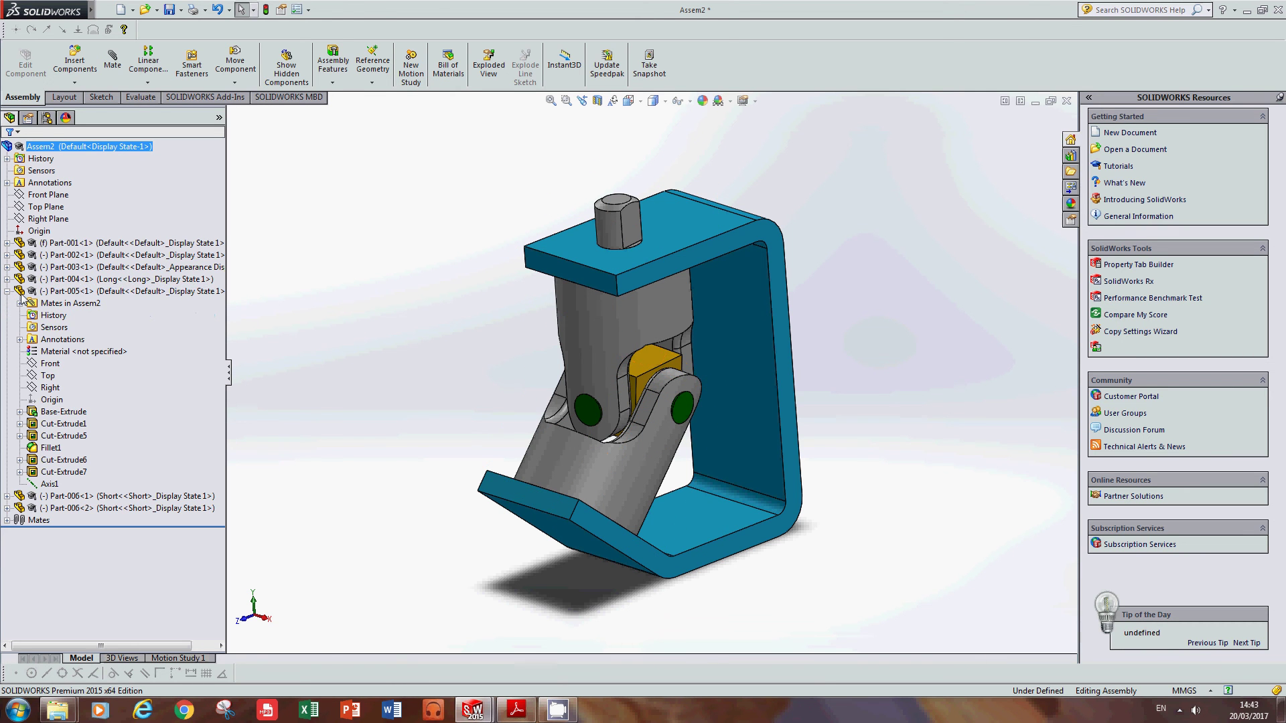
{"action": "double_click", "coordinate": [42, 303]}
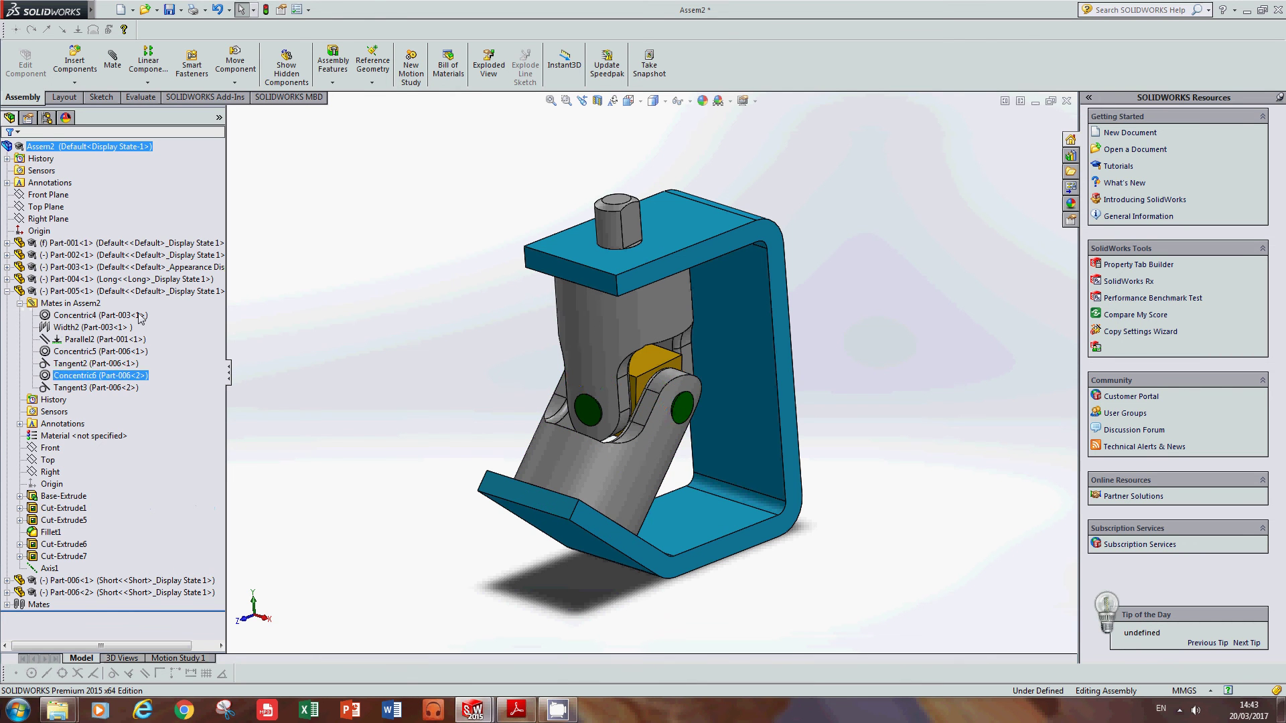
{"action": "left_click", "coordinate": [49, 278]}
{"action": "left_click", "coordinate": [7, 291]}
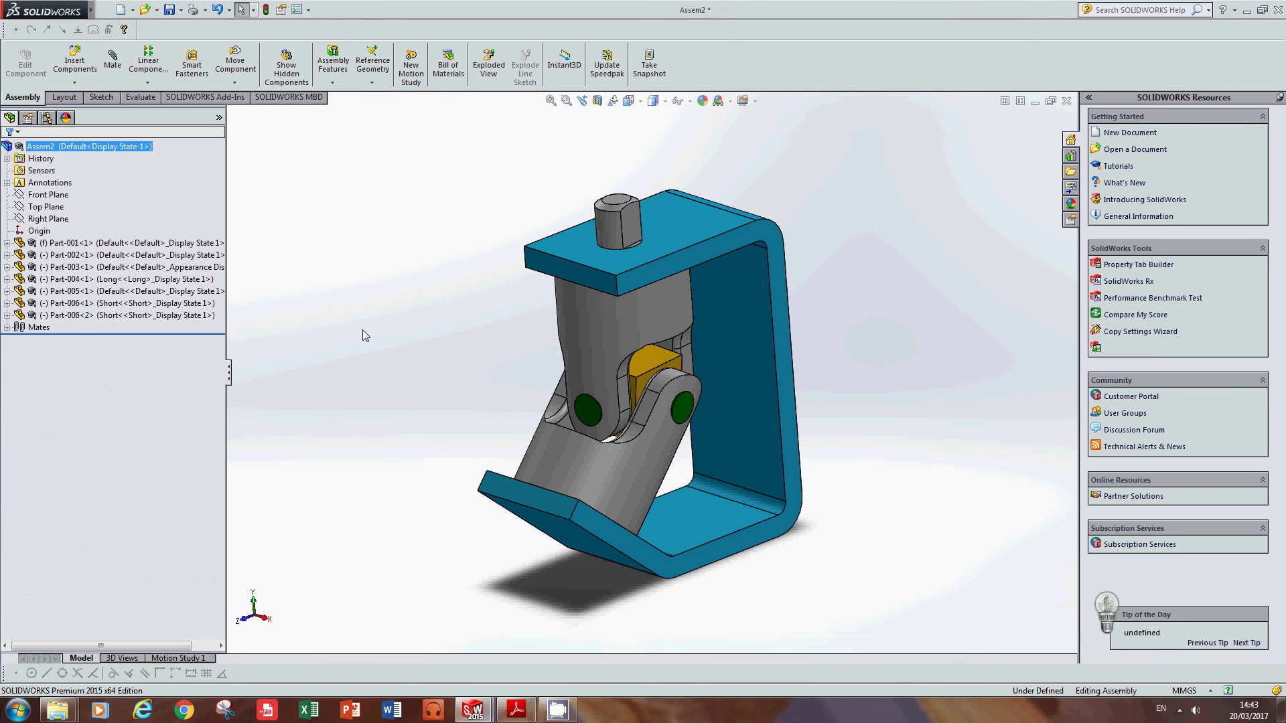
- Insert the open Assembly-002 crank sub-assembly and place it in free space above and beside the bracket
{"action": "scroll", "coordinate": [429, 279], "scroll_direction": "up", "scroll_amount": 4}
{"action": "scroll", "coordinate": [661, 261], "scroll_direction": "down", "scroll_amount": 2}
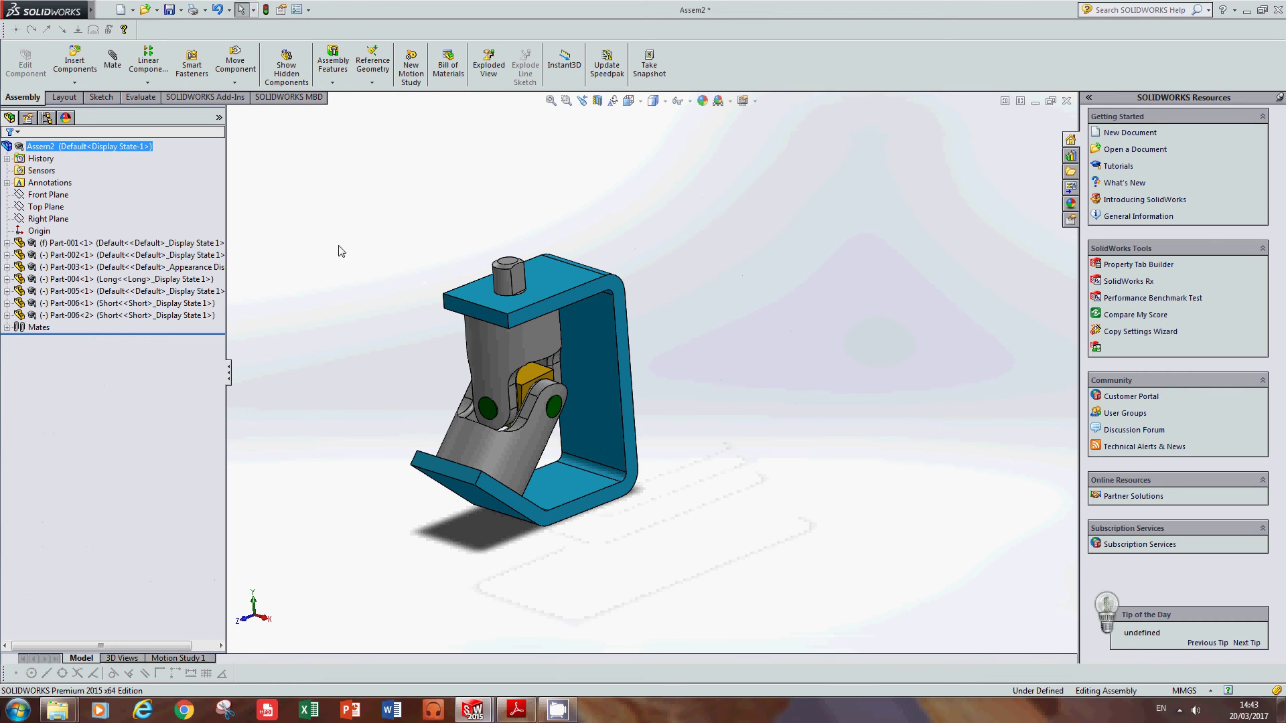
{"action": "left_click", "coordinate": [82, 62]}
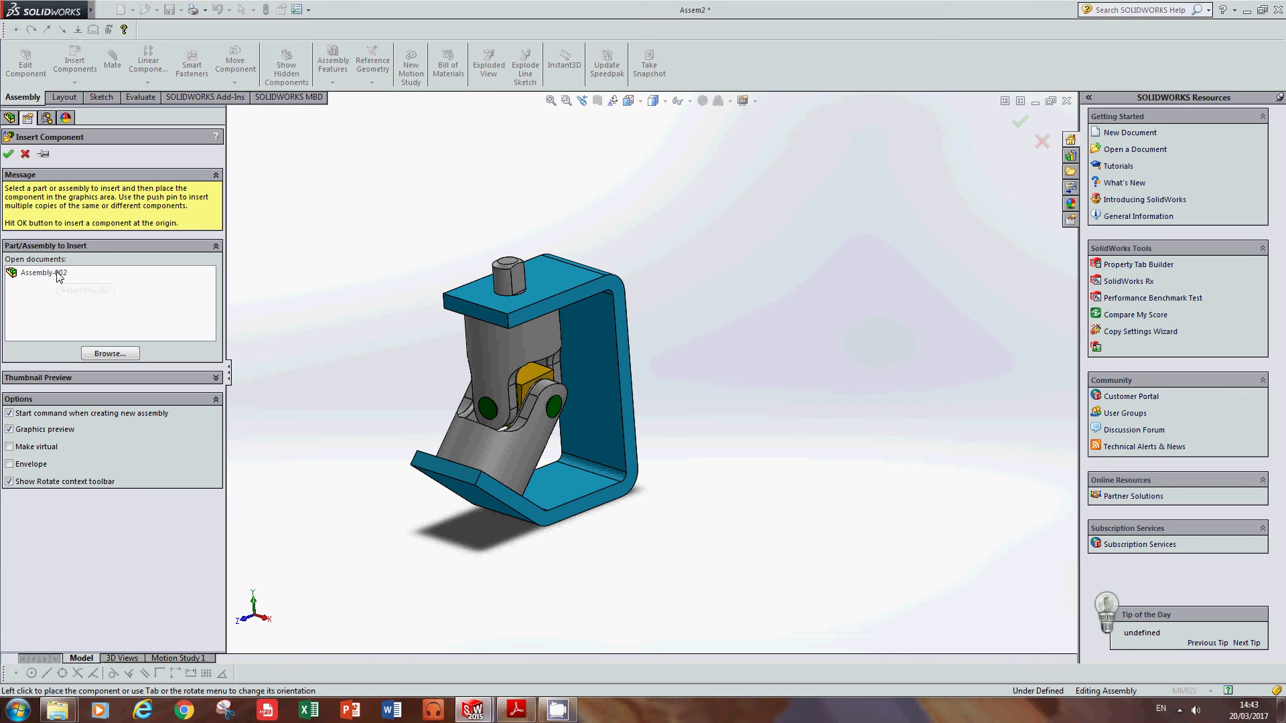
{"action": "left_click", "coordinate": [105, 352]}
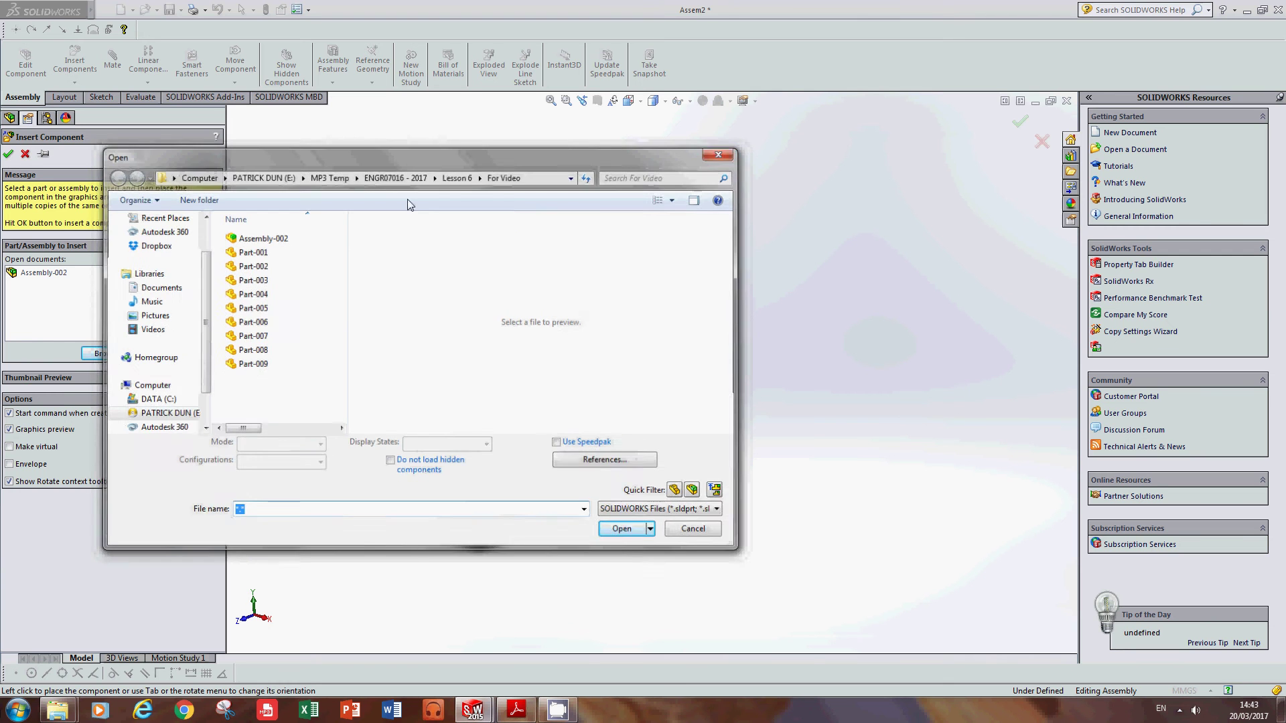
{"action": "key", "text": "Escape"}
{"action": "left_click", "coordinate": [73, 275]}
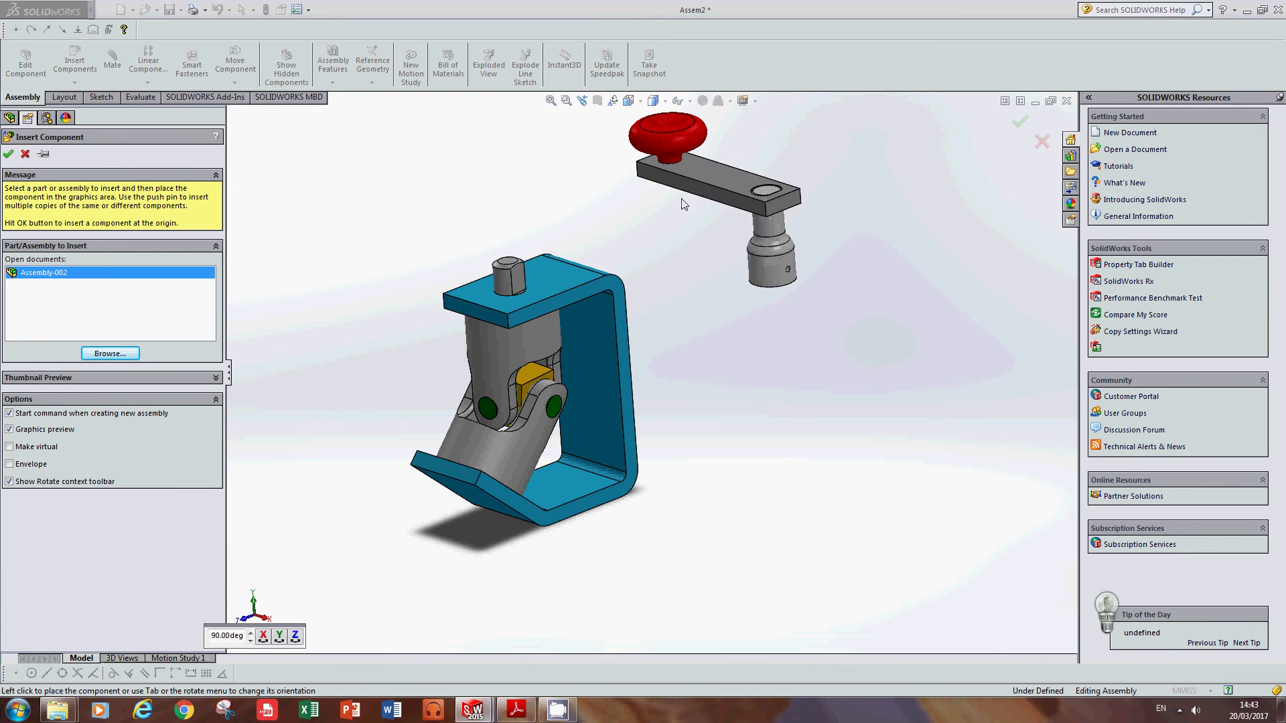
{"action": "left_click", "coordinate": [760, 276]}
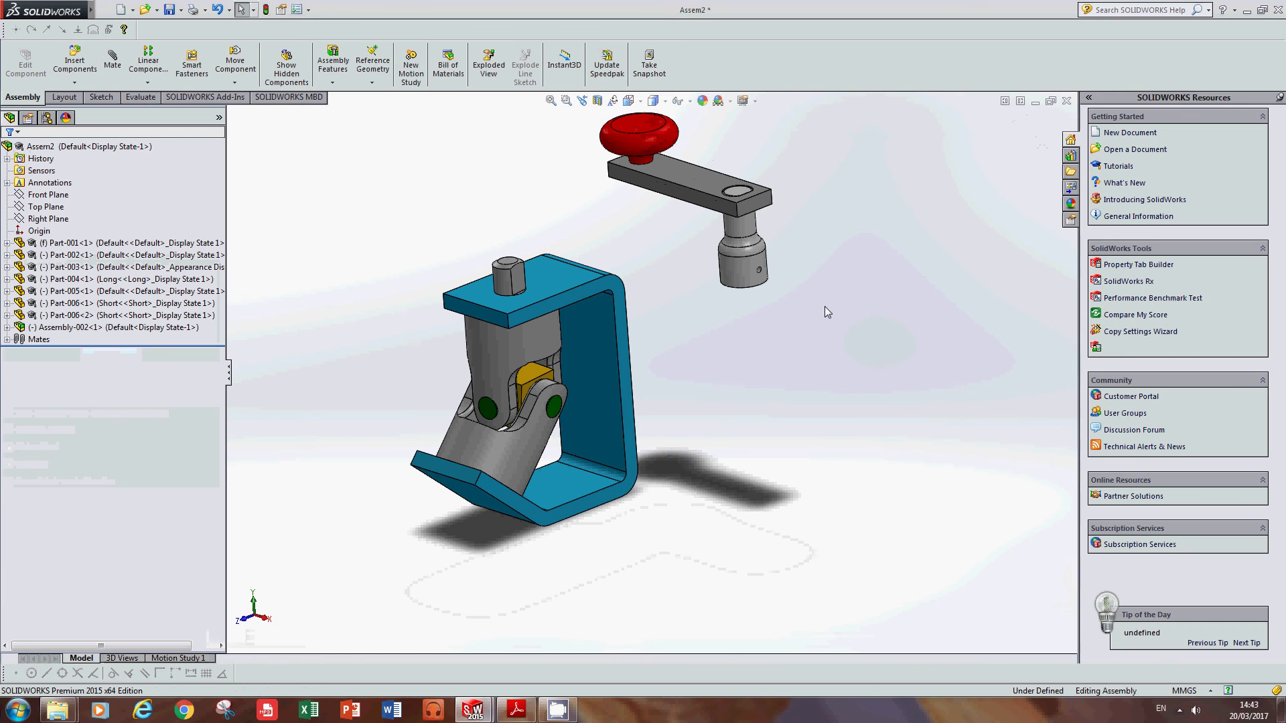
- Mate the cylindrical bore face of the crank's Part-009 concentric with Part-002's shaft above the bracket
{"action": "scroll", "coordinate": [777, 317], "scroll_direction": "down", "scroll_amount": 1}
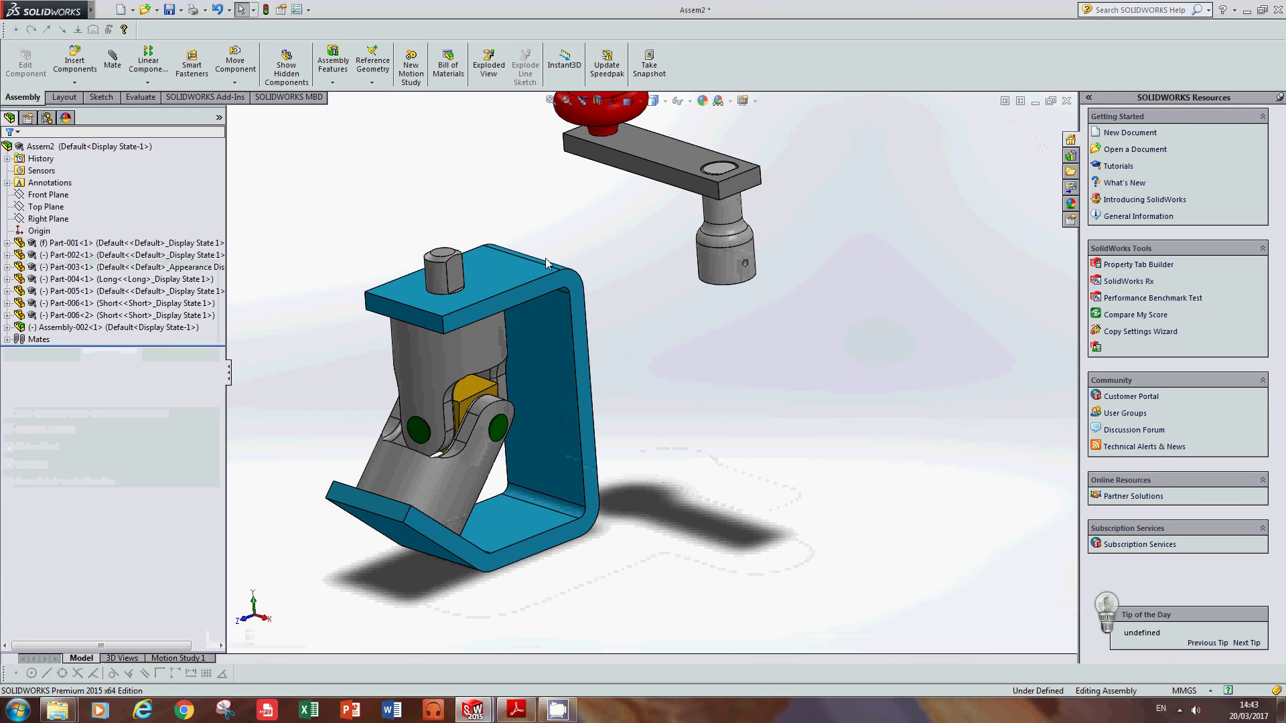
{"action": "left_click", "coordinate": [112, 60]}
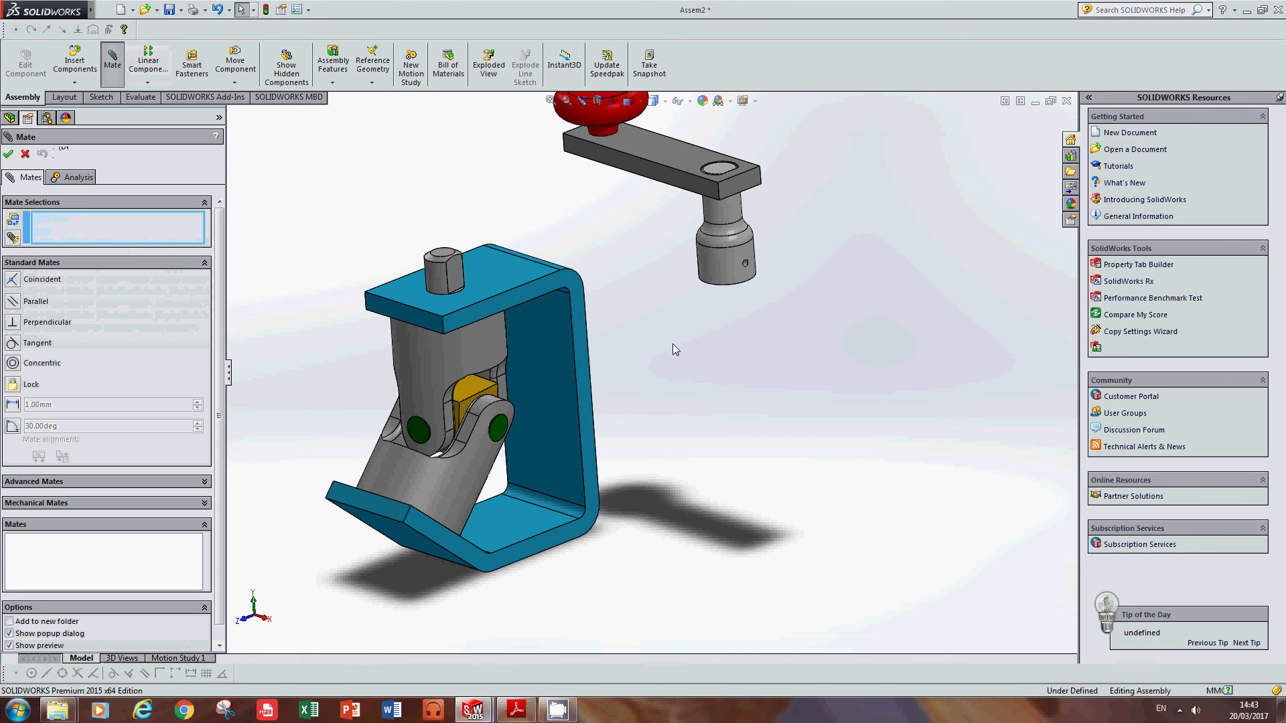
{"action": "scroll", "coordinate": [672, 344], "scroll_direction": "up", "scroll_amount": 1}
{"action": "middle_click_drag", "start_coordinate": [673, 344], "coordinate": [711, 306]}
{"action": "scroll", "coordinate": [774, 287], "scroll_direction": "down", "scroll_amount": 2}
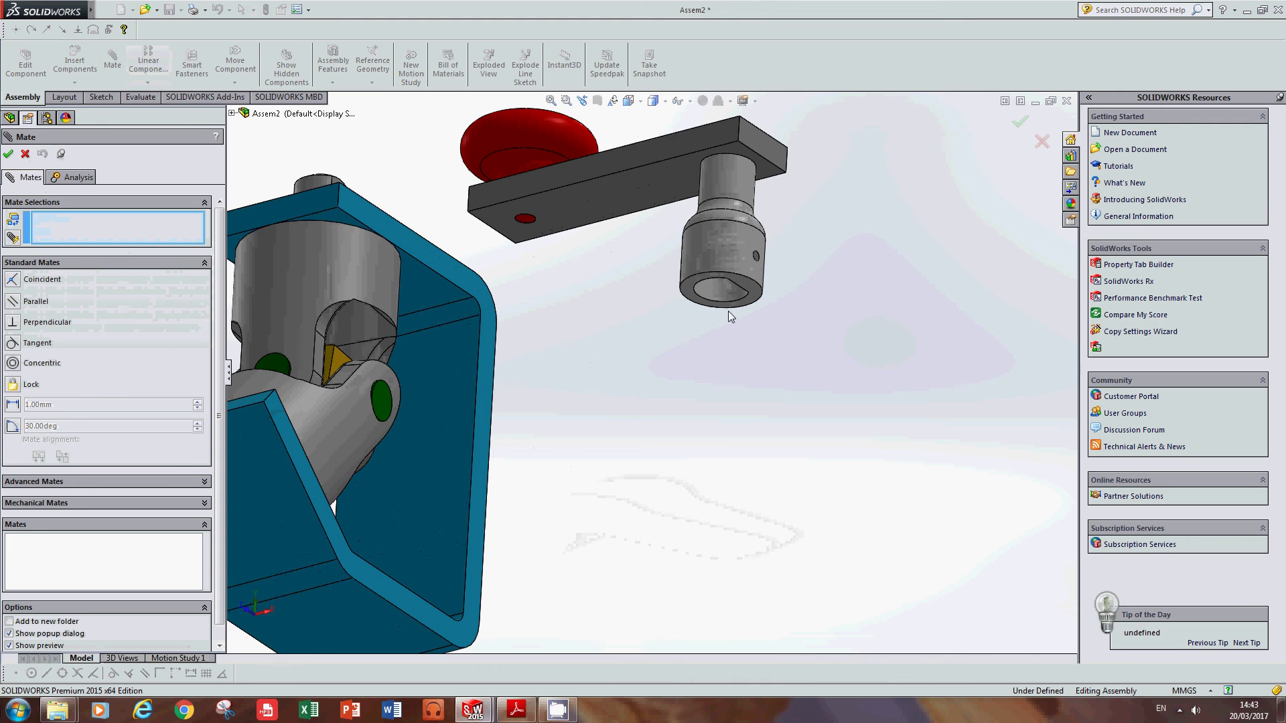
{"action": "scroll", "coordinate": [728, 311], "scroll_direction": "down", "scroll_amount": 2}
{"action": "middle_click_drag", "start_coordinate": [717, 377], "coordinate": [694, 362]}
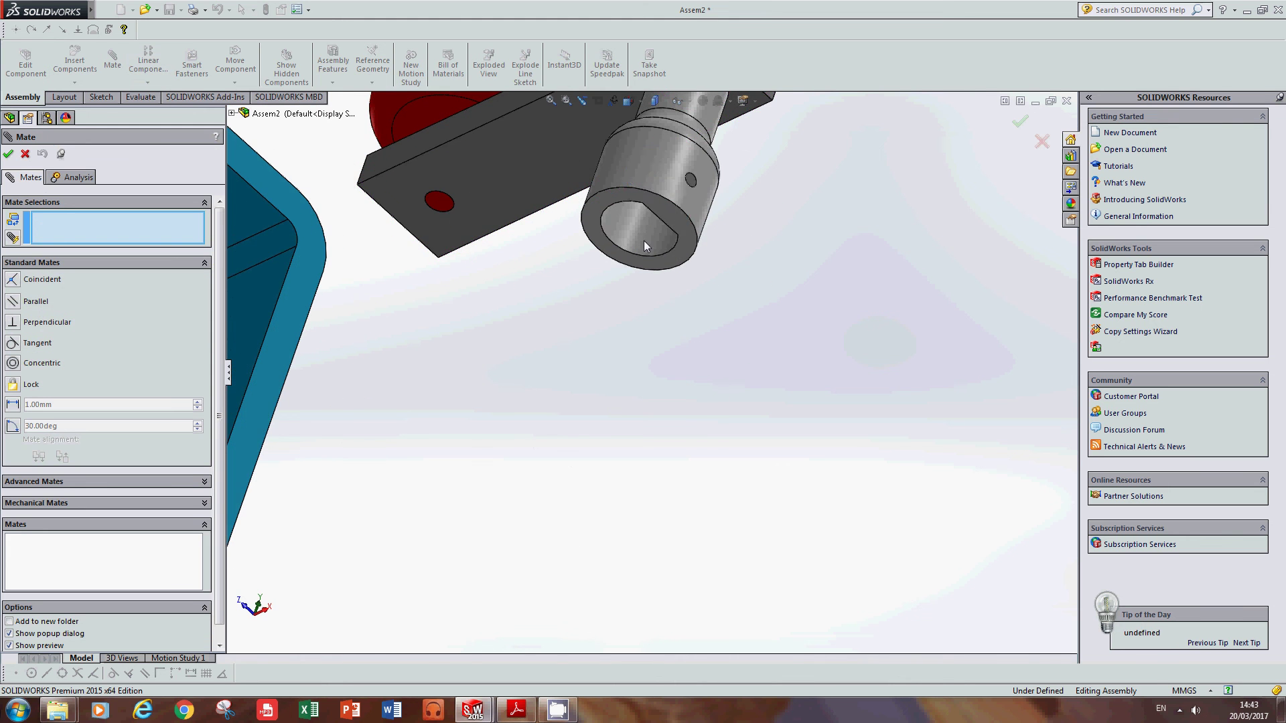
{"action": "left_click", "coordinate": [644, 250]}
{"action": "scroll", "coordinate": [644, 256], "scroll_direction": "up", "scroll_amount": 3}
{"action": "middle_click_drag", "start_coordinate": [644, 258], "coordinate": [629, 494]}
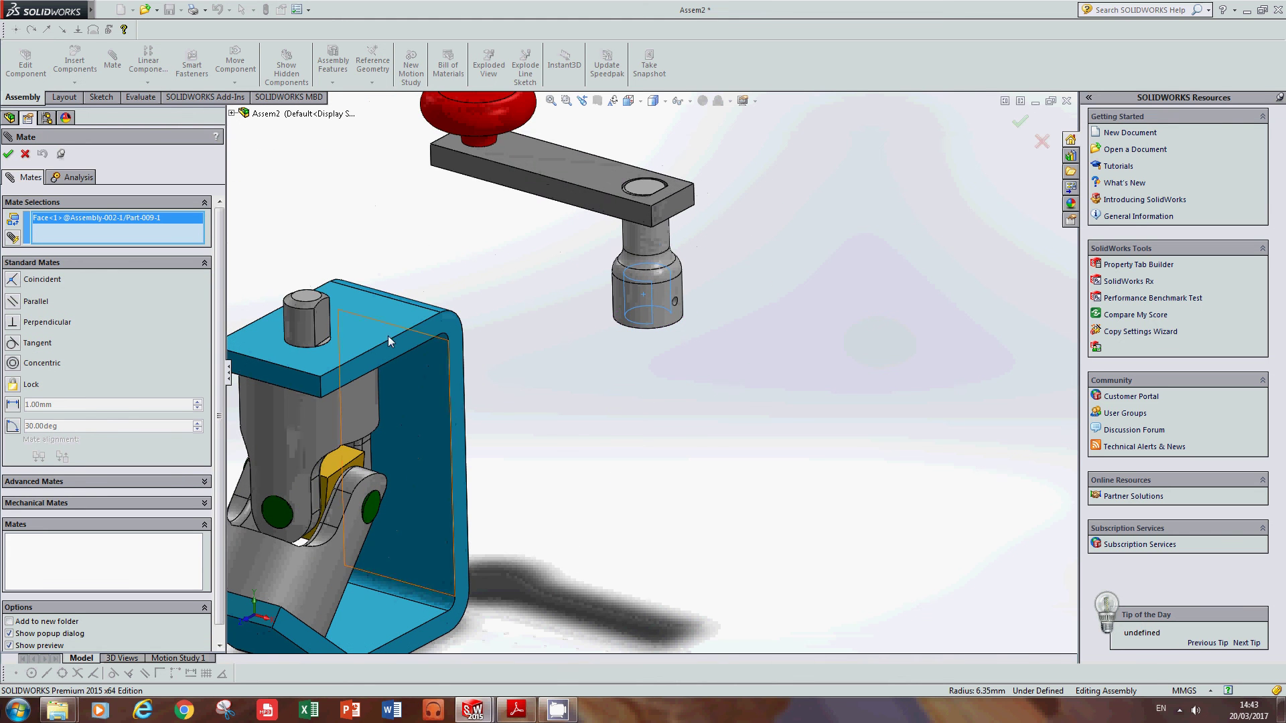
{"action": "left_click", "coordinate": [295, 326]}
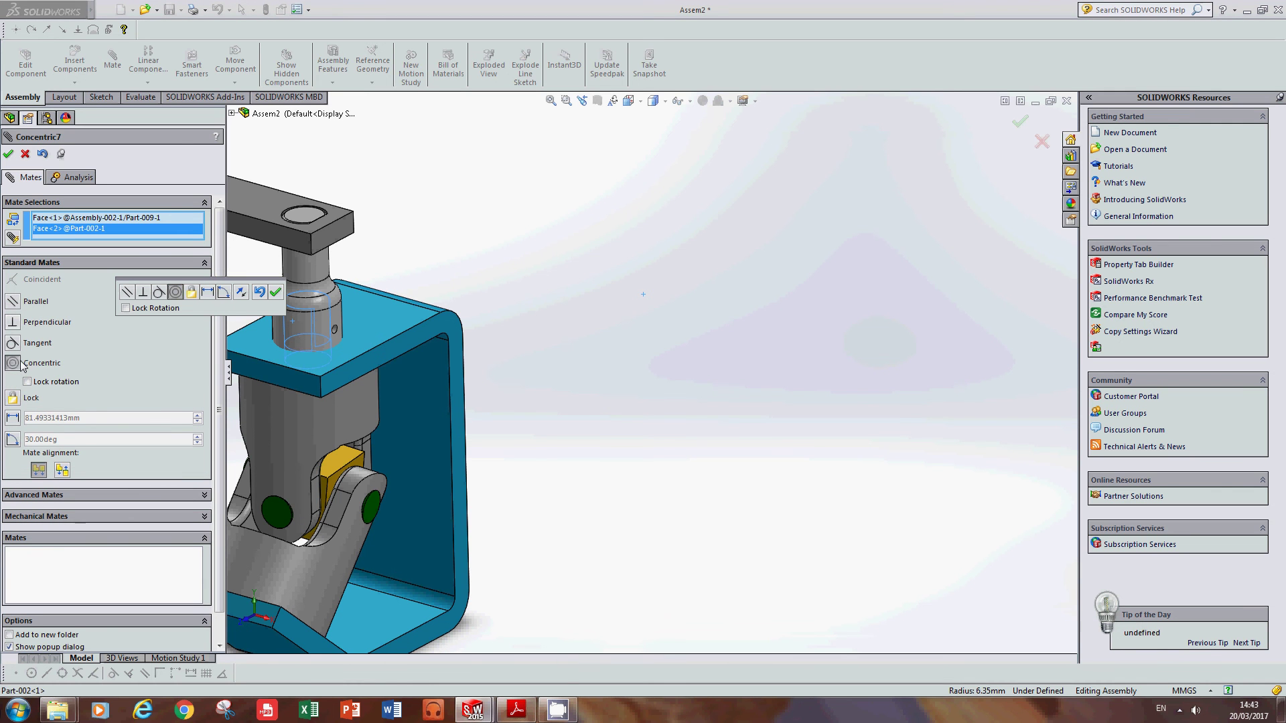
{"action": "left_click", "coordinate": [276, 295]}
- Move the crank sub-assembly up along the shaft axis, clear of Part-002's shaft end
{"action": "scroll", "coordinate": [522, 358], "scroll_direction": "up", "scroll_amount": 1}
{"action": "middle_click_drag", "start_coordinate": [524, 362], "coordinate": [438, 319]}
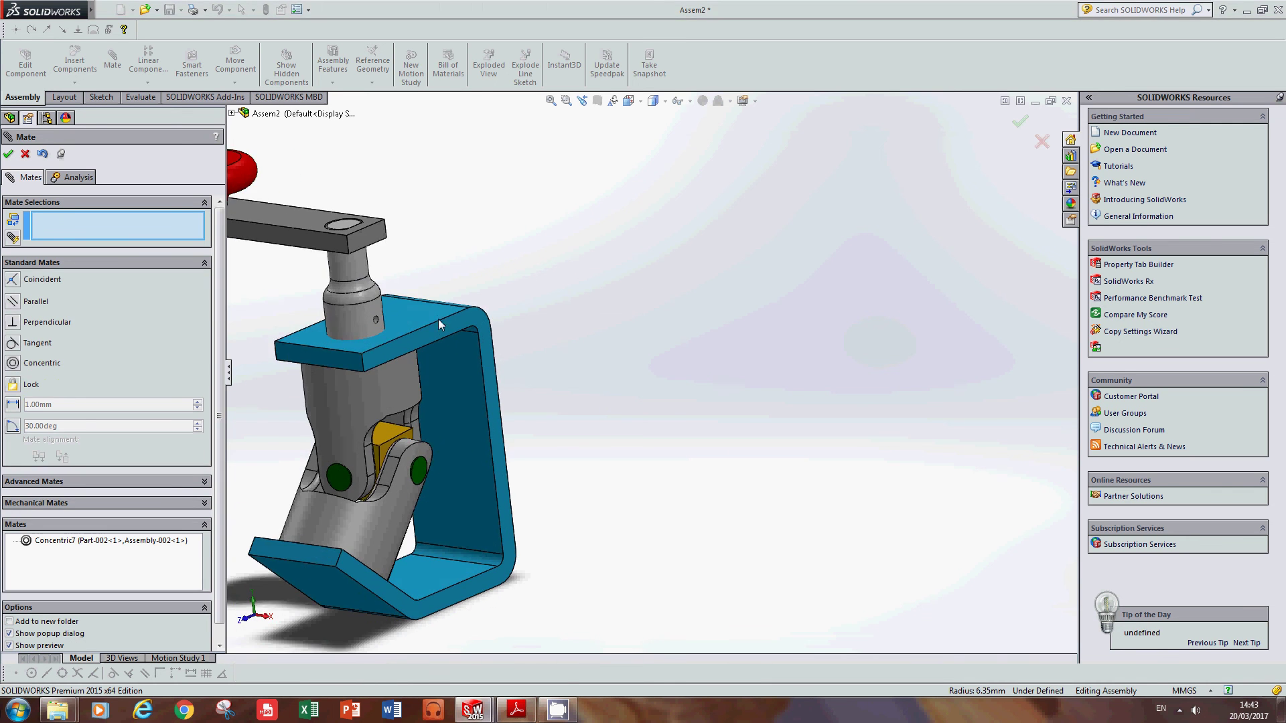
{"action": "scroll", "coordinate": [337, 330], "scroll_direction": "down", "scroll_amount": 4}
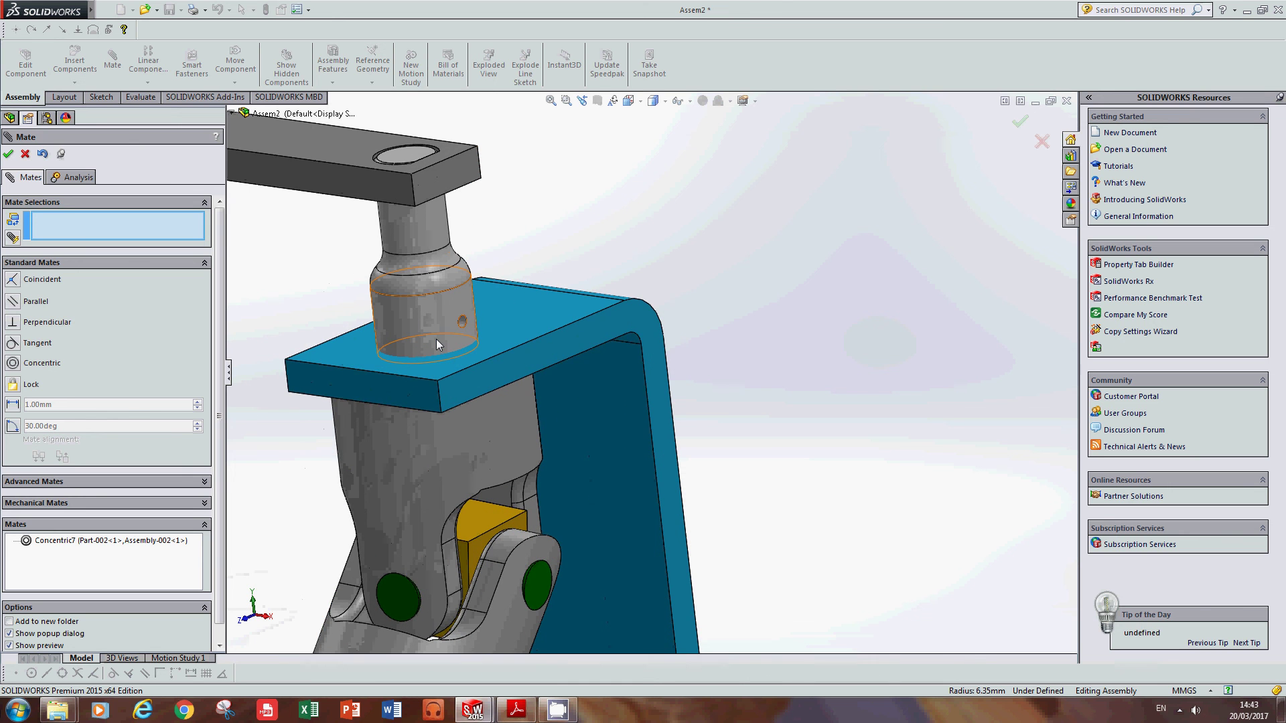
{"action": "scroll", "coordinate": [436, 339], "scroll_direction": "up", "scroll_amount": 2}
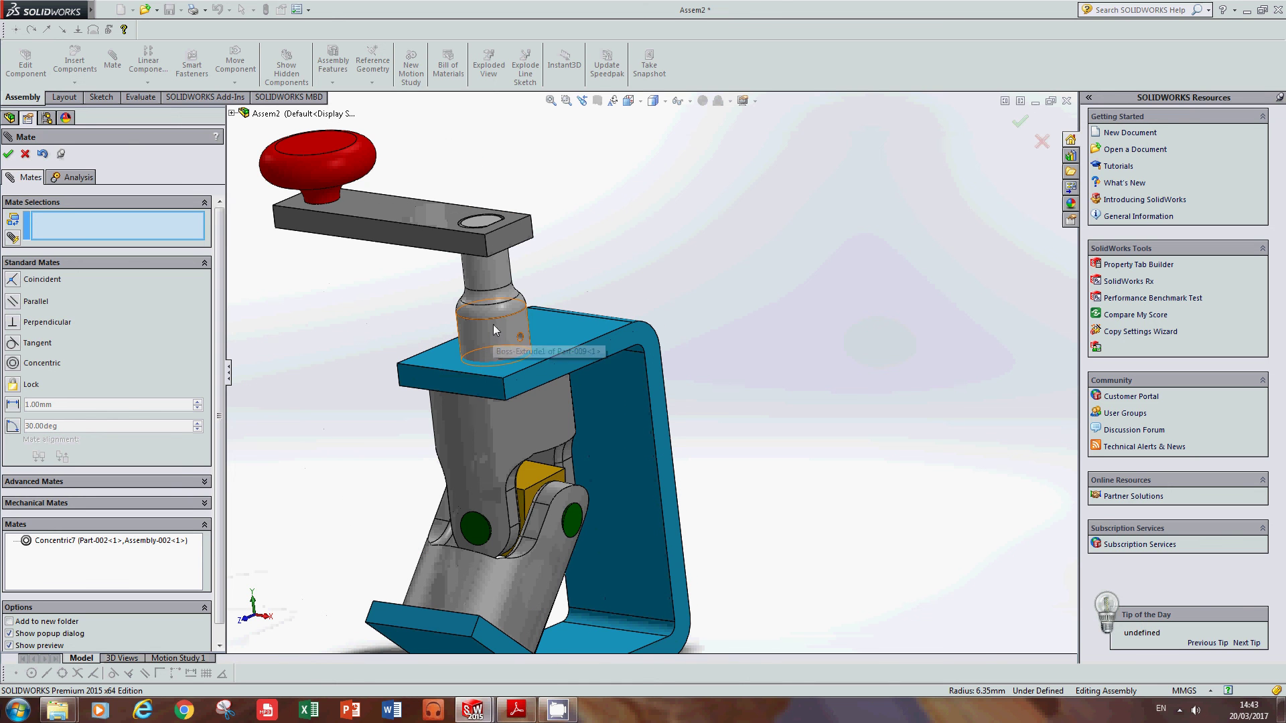
{"action": "left_click_drag", "start_coordinate": [510, 339], "coordinate": [485, 131]}
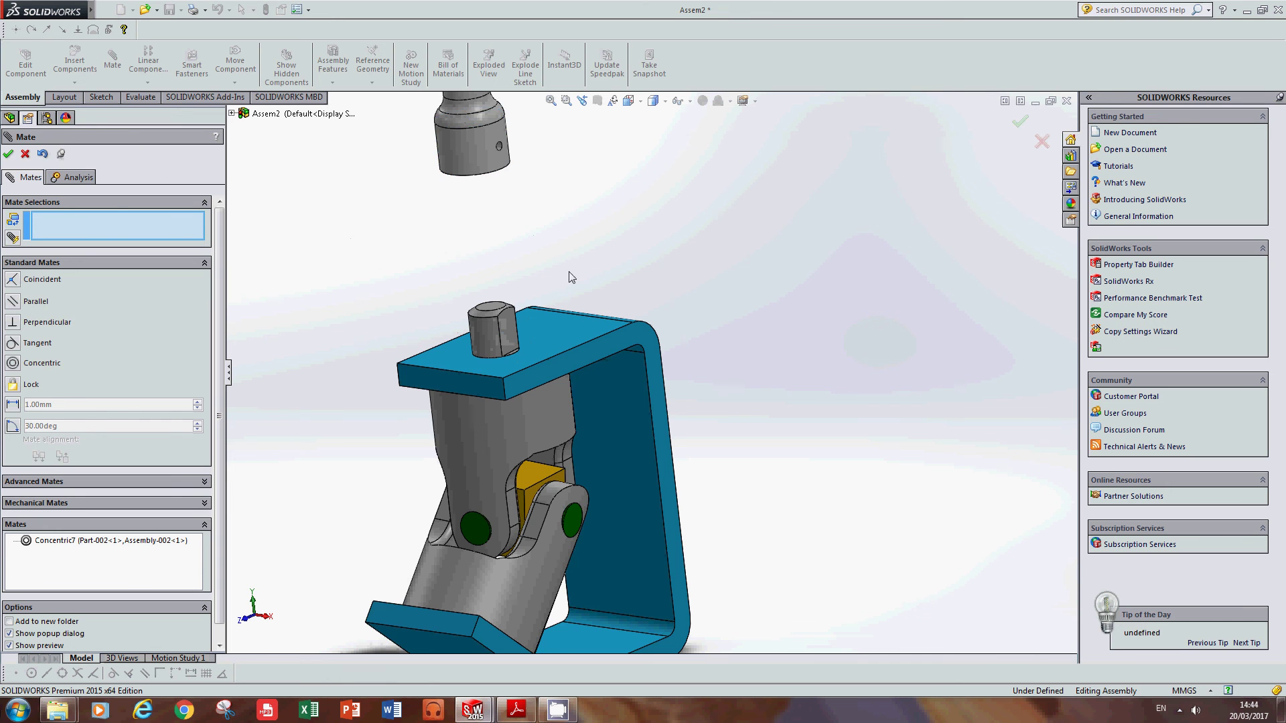
{"action": "scroll", "coordinate": [568, 276], "scroll_direction": "up", "scroll_amount": 1}
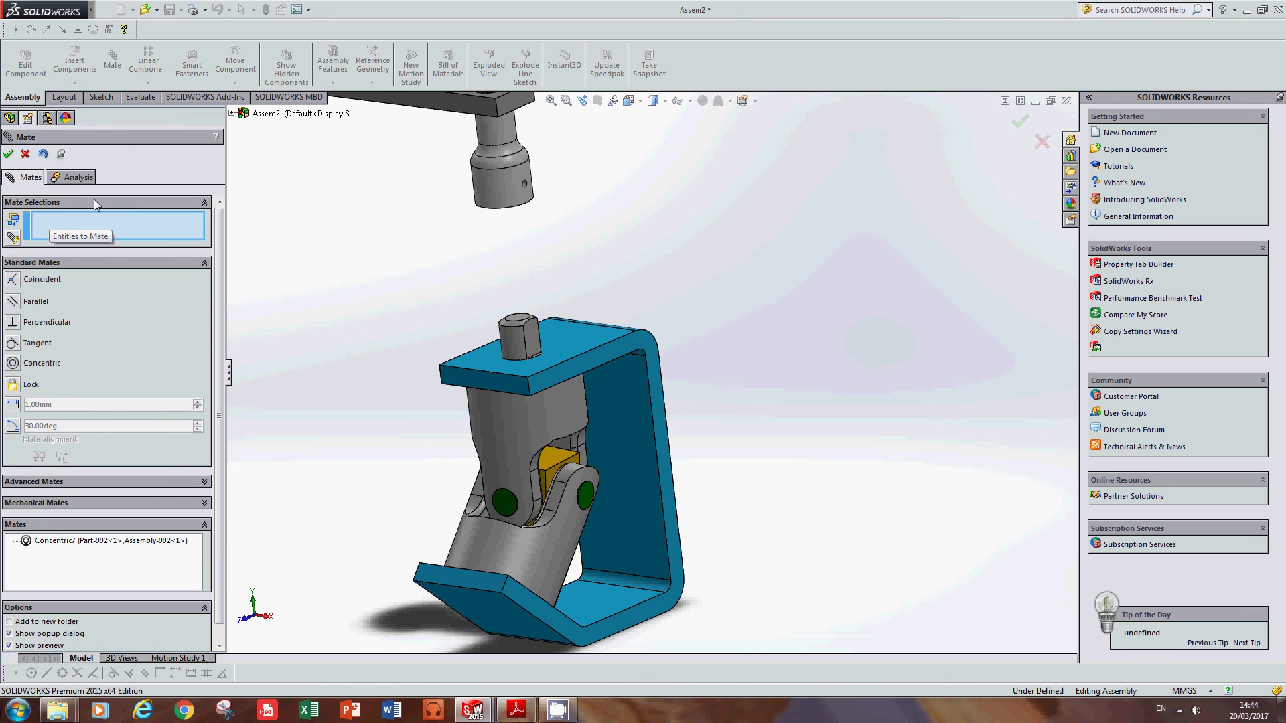
- Mate the flat face inside Part-009's bore coincident with the flat on Part-002's shaft, leaving Part-009's outer face unselected
{"action": "left_click", "coordinate": [503, 187]}
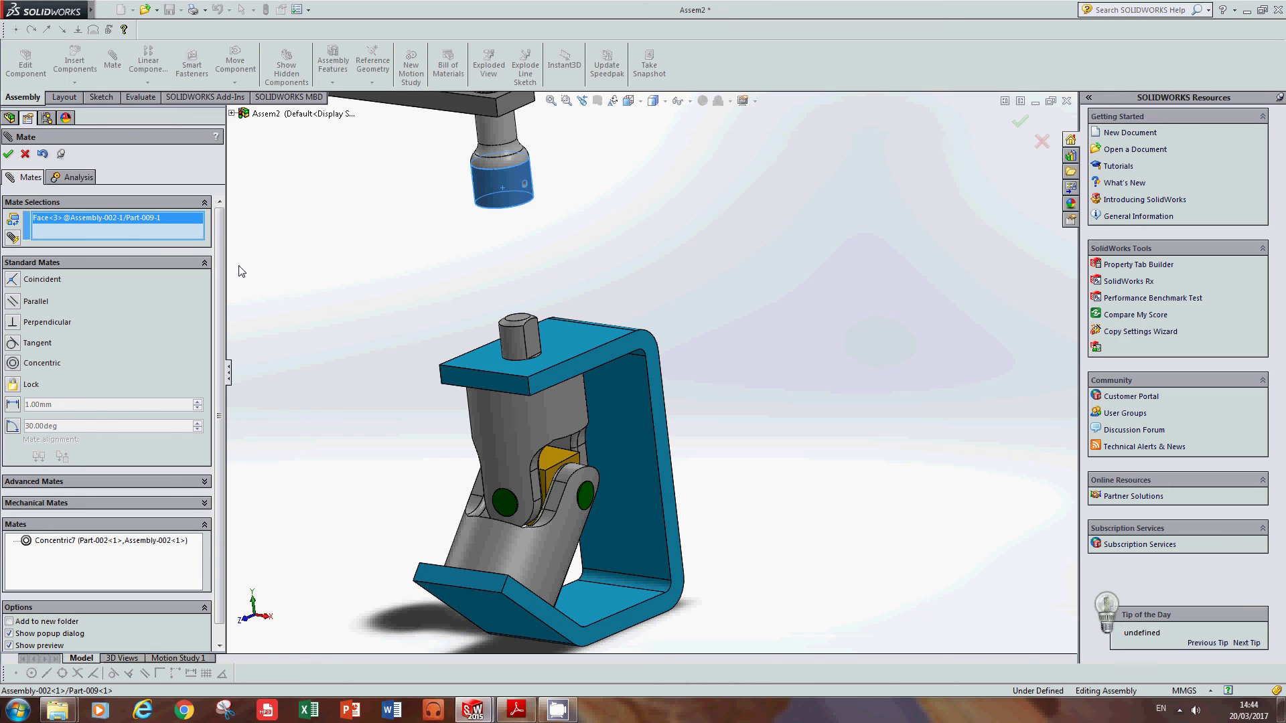
{"action": "key", "text": "Delete"}
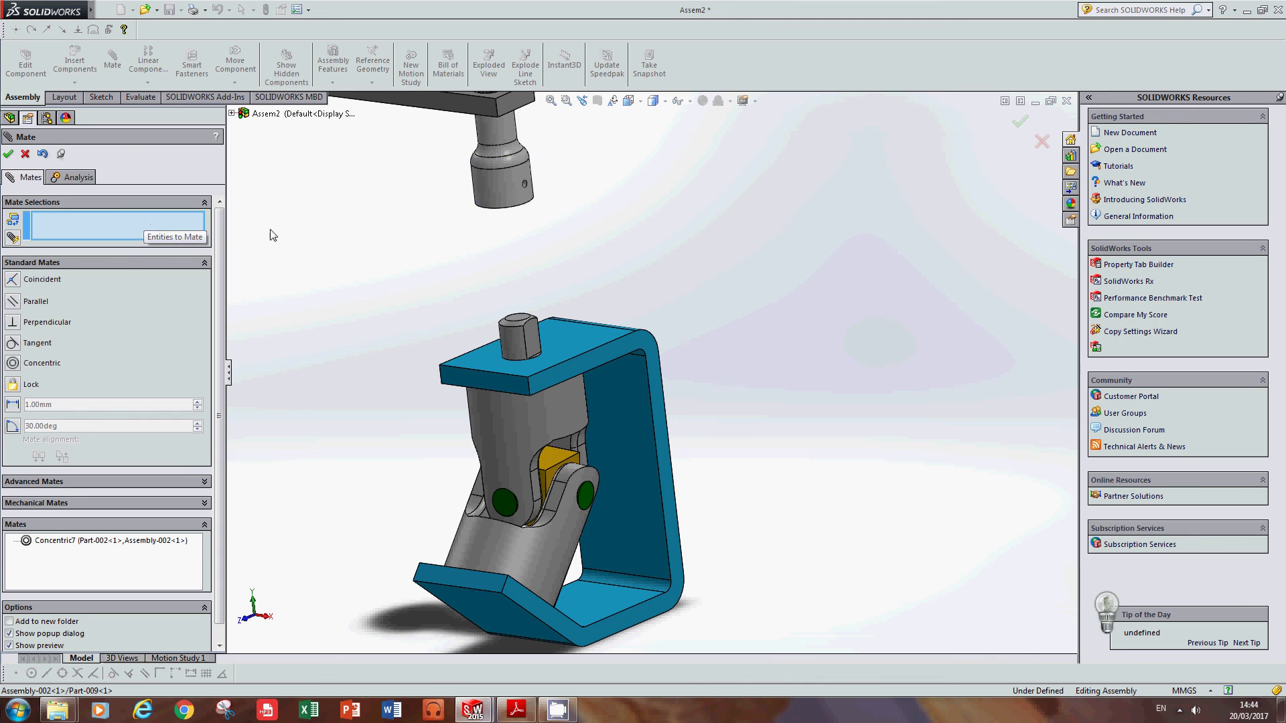
{"action": "middle_click_drag", "start_coordinate": [507, 263], "coordinate": [469, 221]}
{"action": "scroll", "coordinate": [550, 213], "scroll_direction": "down", "scroll_amount": 4}
{"action": "scroll", "coordinate": [472, 276], "scroll_direction": "down", "scroll_amount": 2}
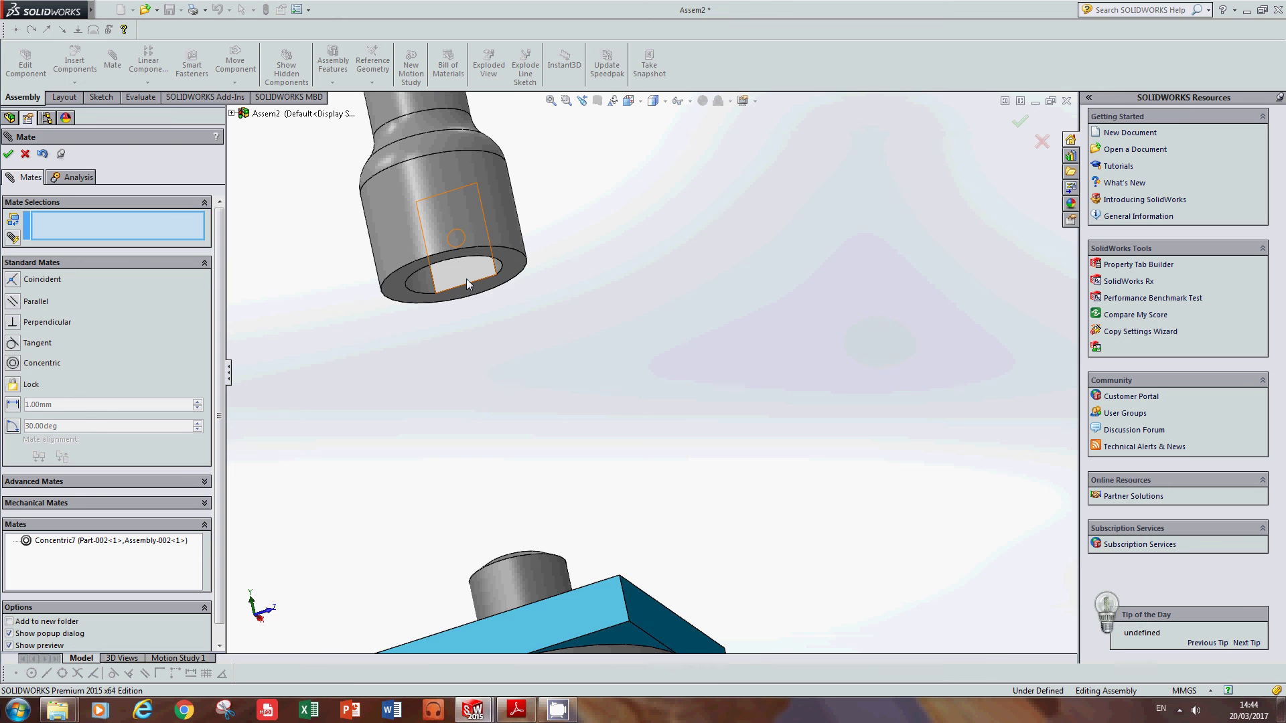
{"action": "left_click", "coordinate": [466, 278]}
{"action": "middle_click_drag", "start_coordinate": [466, 279], "coordinate": [516, 488]}
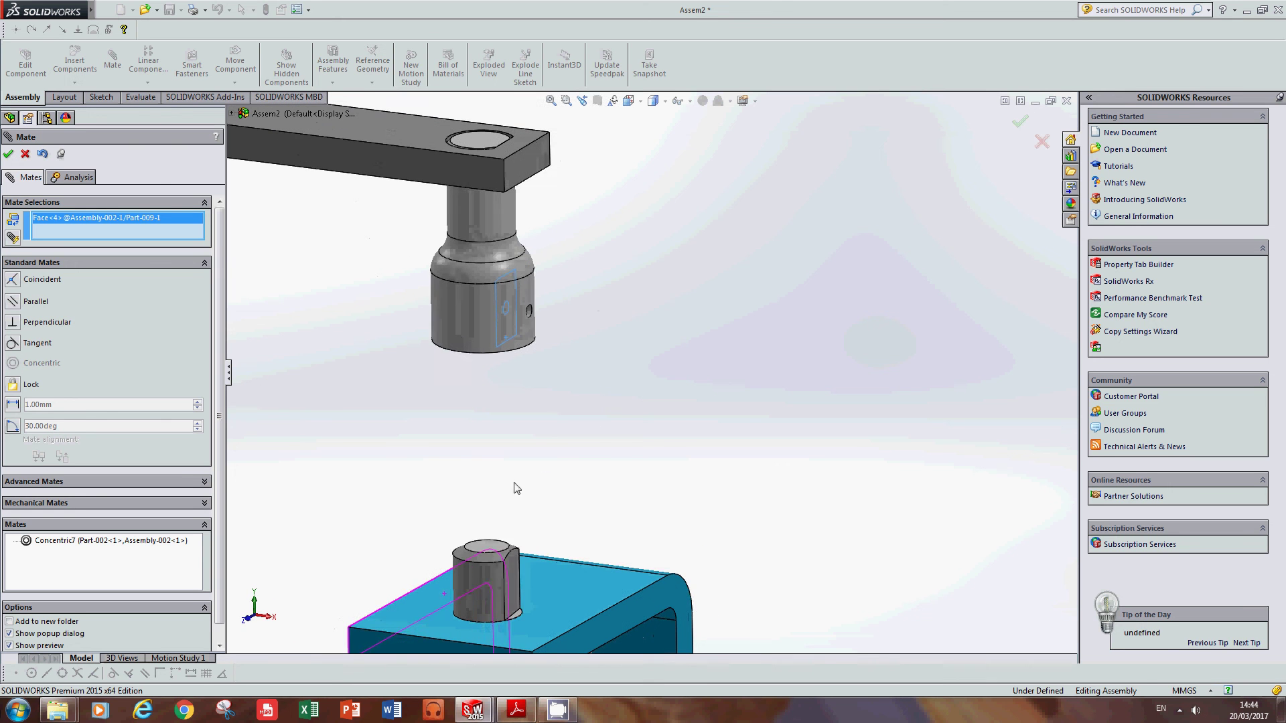
{"action": "left_click", "coordinate": [516, 568]}
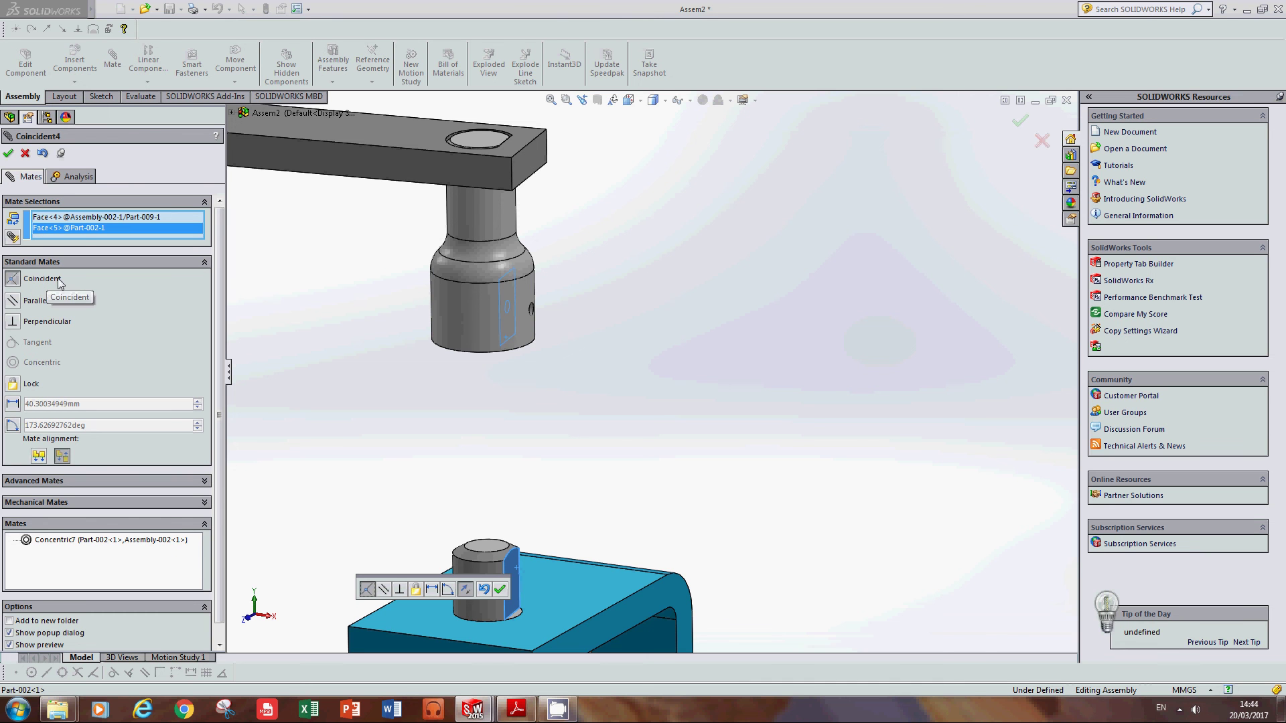
{"action": "left_click", "coordinate": [8, 153]}
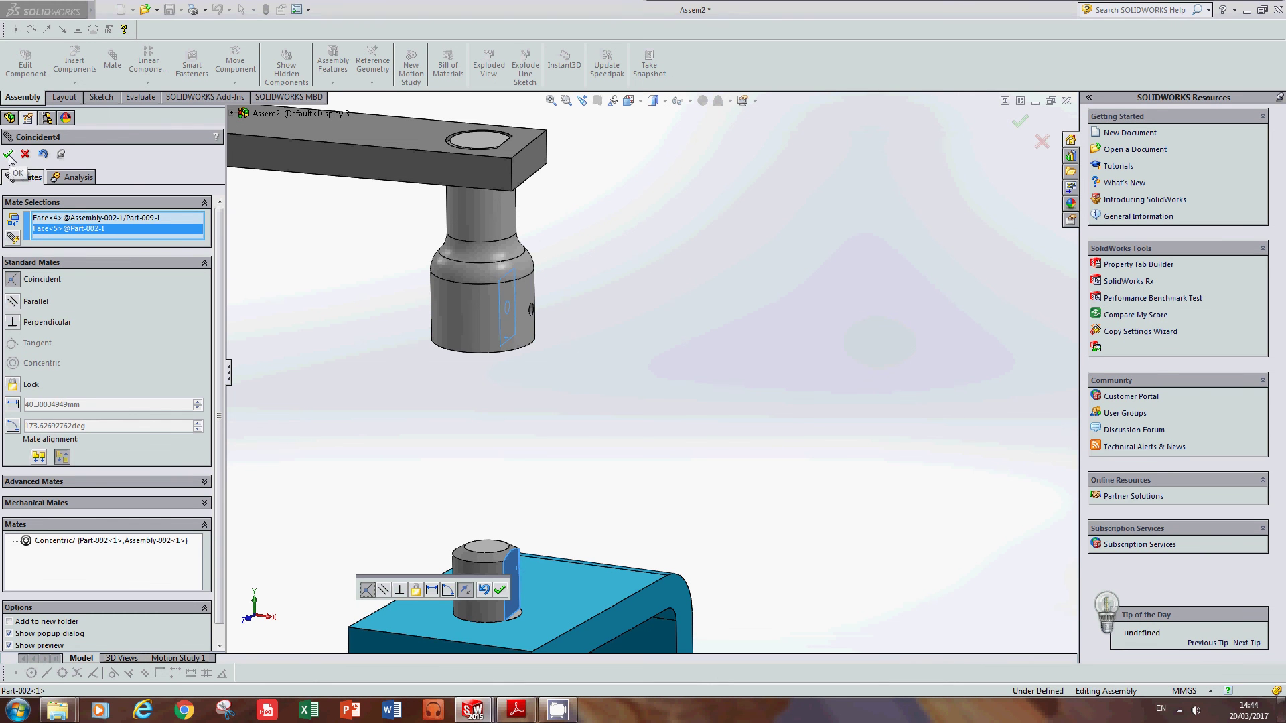
- Add a 0.50 mm distance mate between the crank Part-009's open annular end face and the upper face of bracket Part-001
{"action": "middle_click_drag", "start_coordinate": [511, 477], "coordinate": [490, 327]}
{"action": "scroll", "coordinate": [549, 290], "scroll_direction": "down", "scroll_amount": 3}
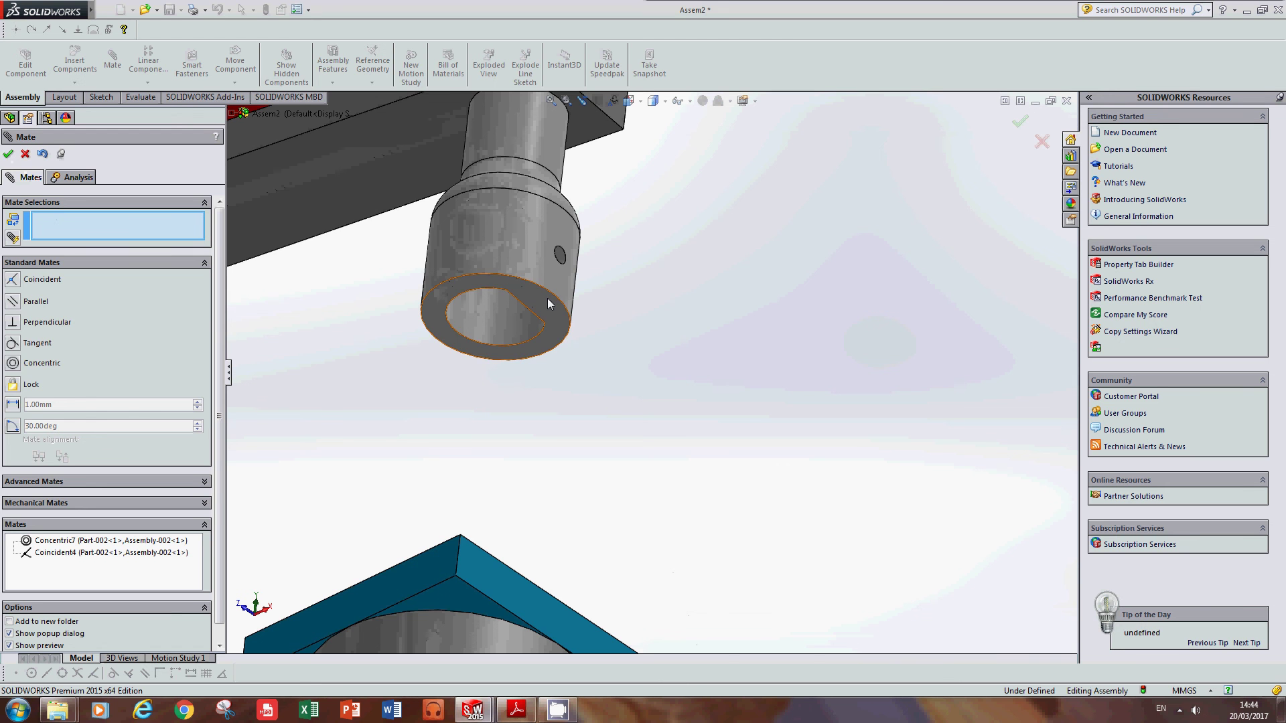
{"action": "left_click", "coordinate": [548, 299]}
{"action": "scroll", "coordinate": [542, 316], "scroll_direction": "up", "scroll_amount": 3}
{"action": "middle_click_drag", "start_coordinate": [636, 386], "coordinate": [596, 501]}
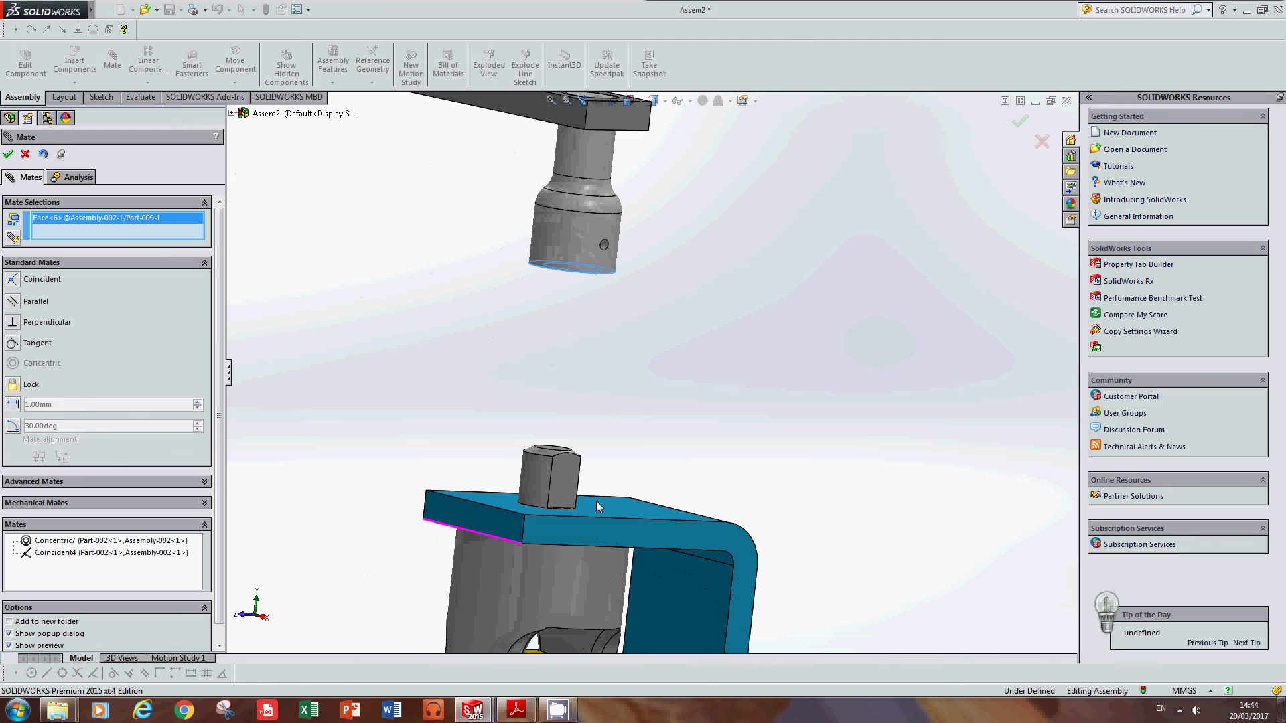
{"action": "left_click", "coordinate": [596, 515]}
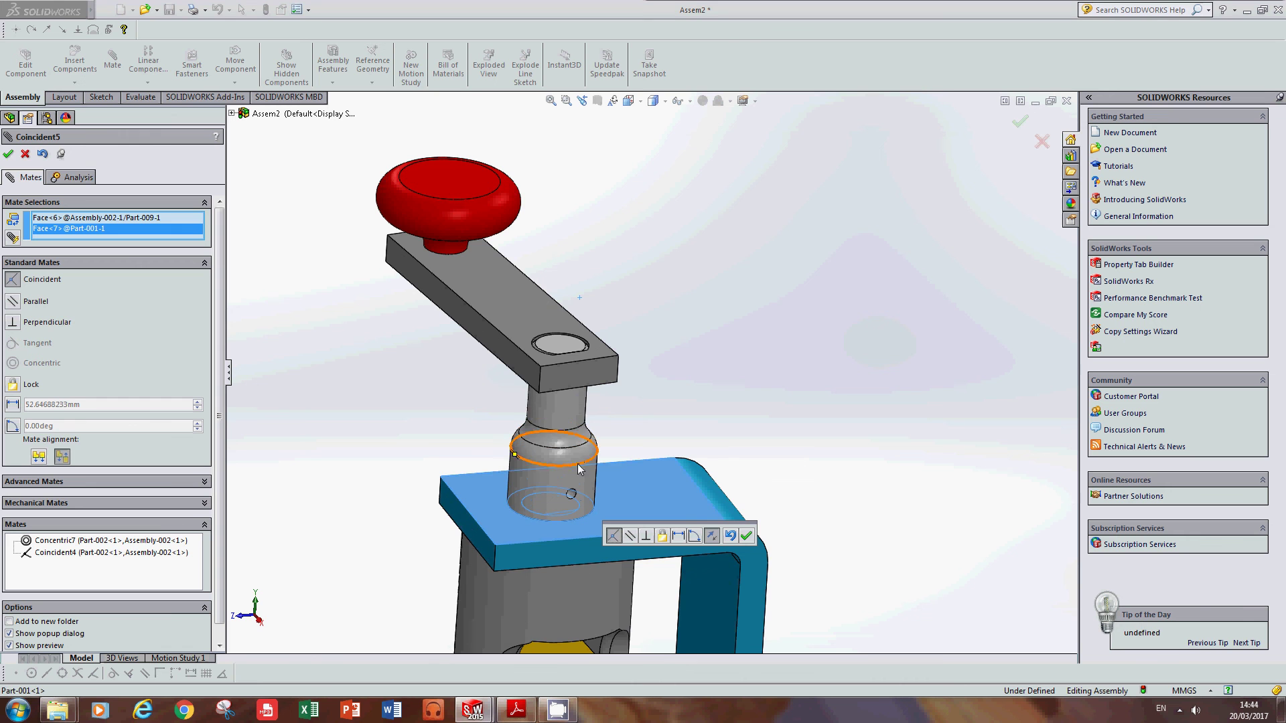
{"action": "middle_click_drag", "start_coordinate": [393, 454], "coordinate": [417, 453]}
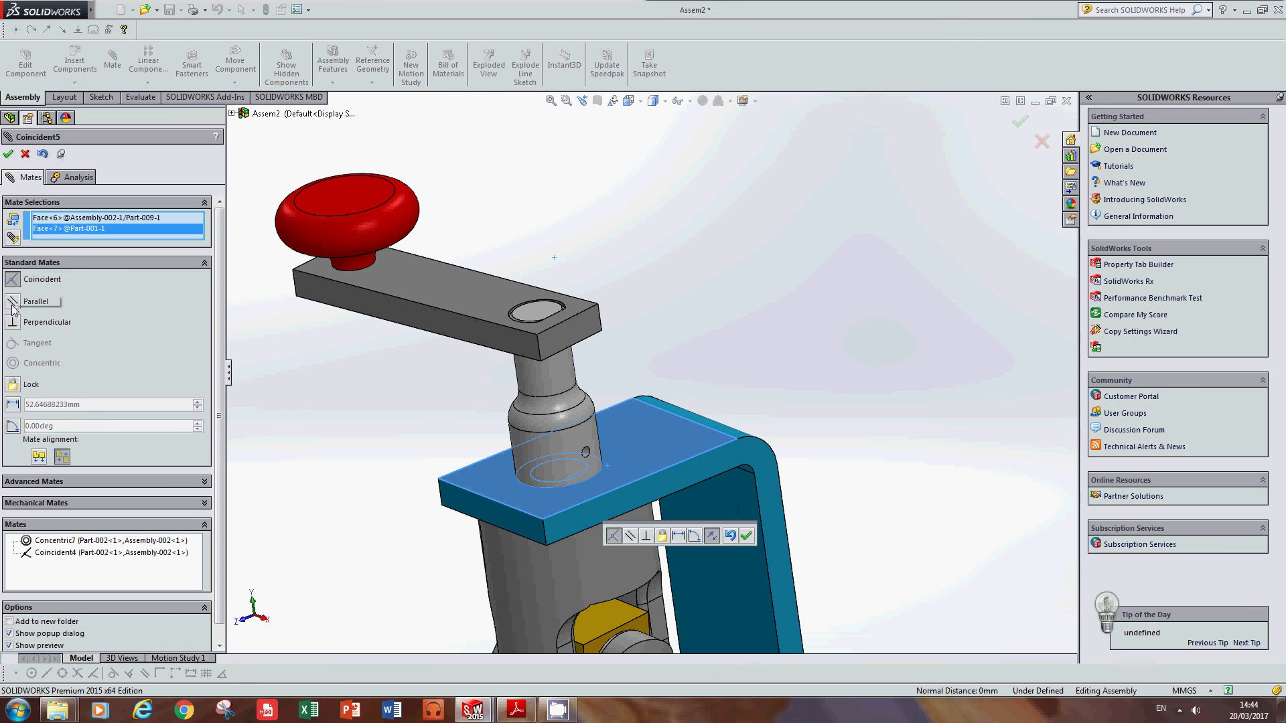
{"action": "left_click", "coordinate": [15, 408]}
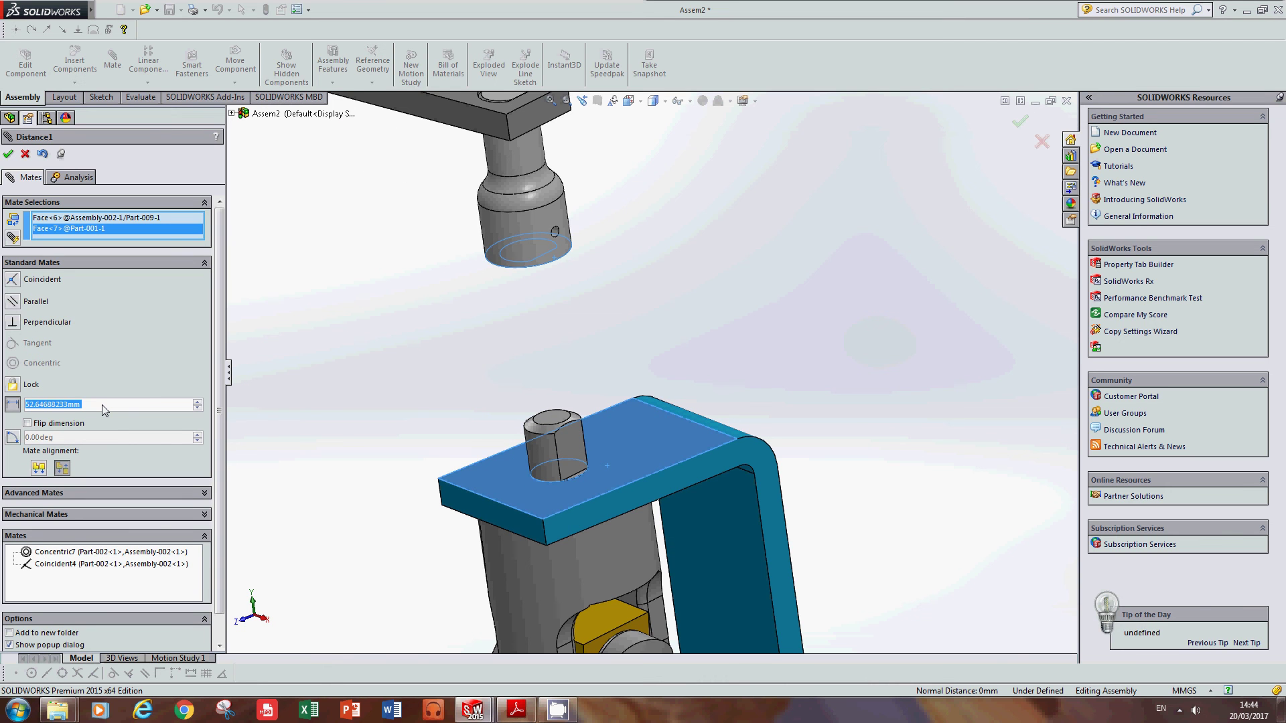
{"action": "type", "text": ".5"}
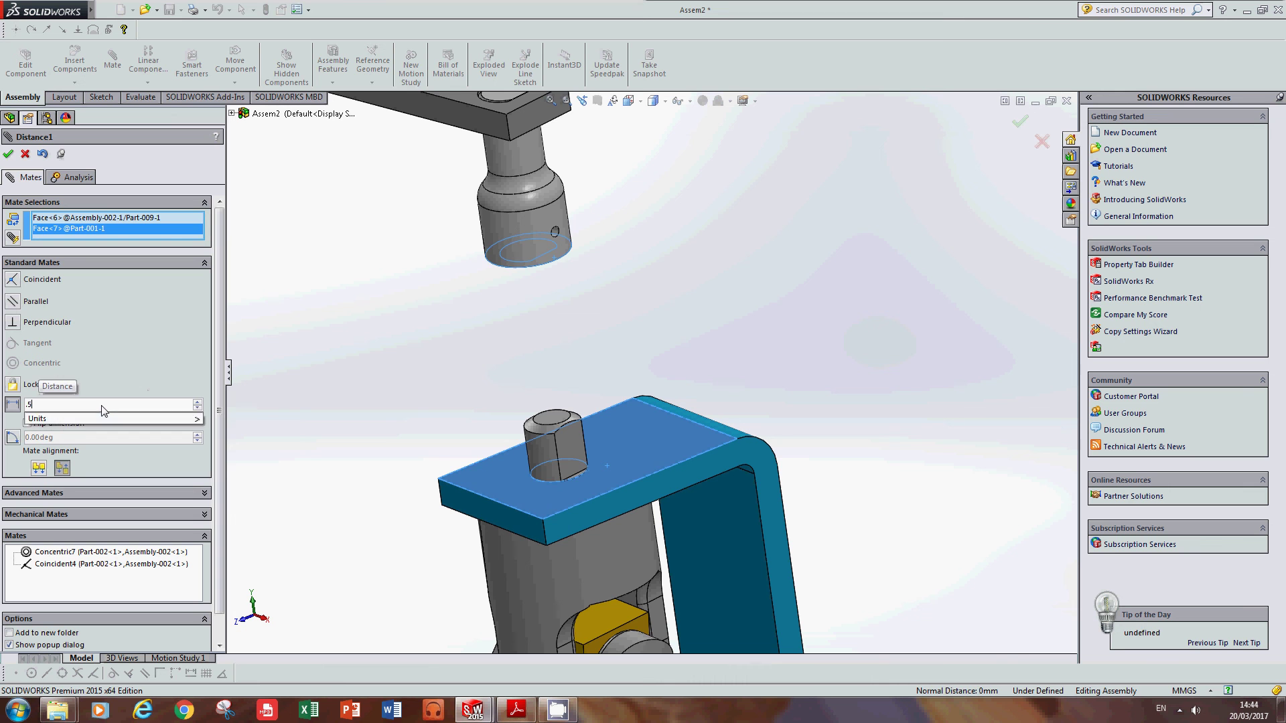
{"action": "mouse_move", "coordinate": [75, 419]}
{"action": "key", "text": "Return"}
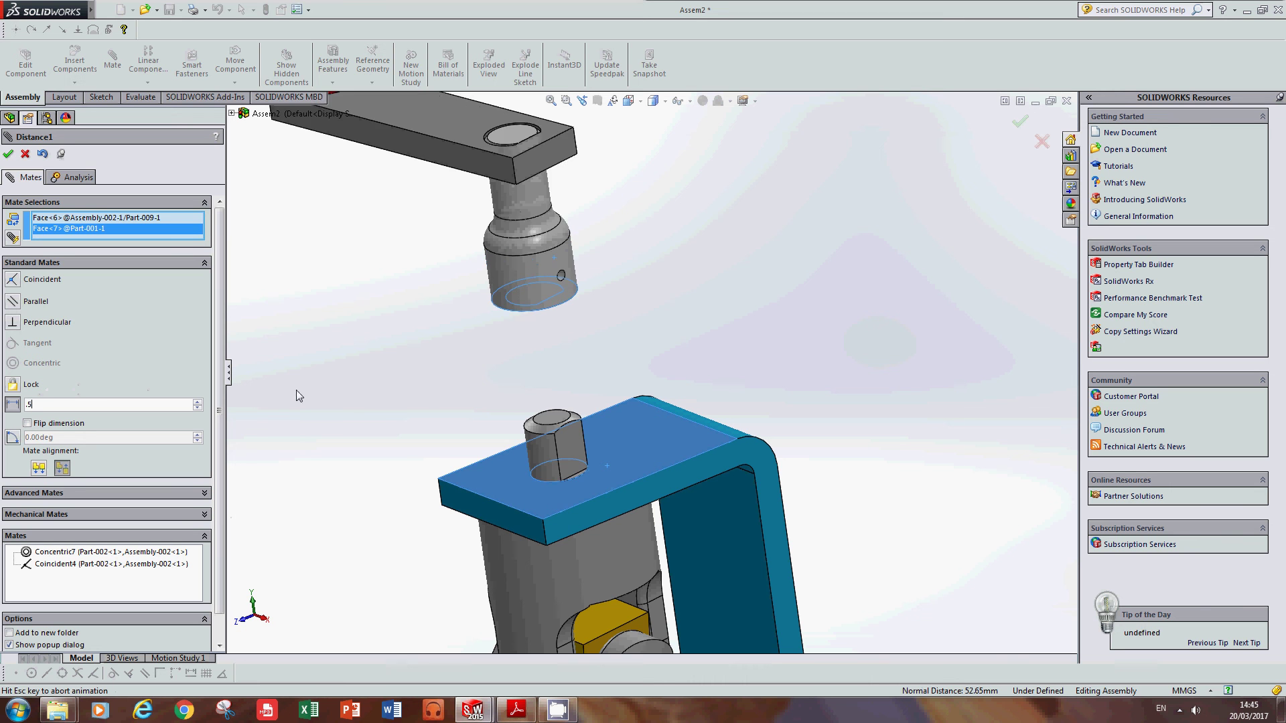
{"action": "middle_click_drag", "start_coordinate": [378, 416], "coordinate": [459, 384]}
{"action": "scroll", "coordinate": [459, 384], "scroll_direction": "down", "scroll_amount": 5}
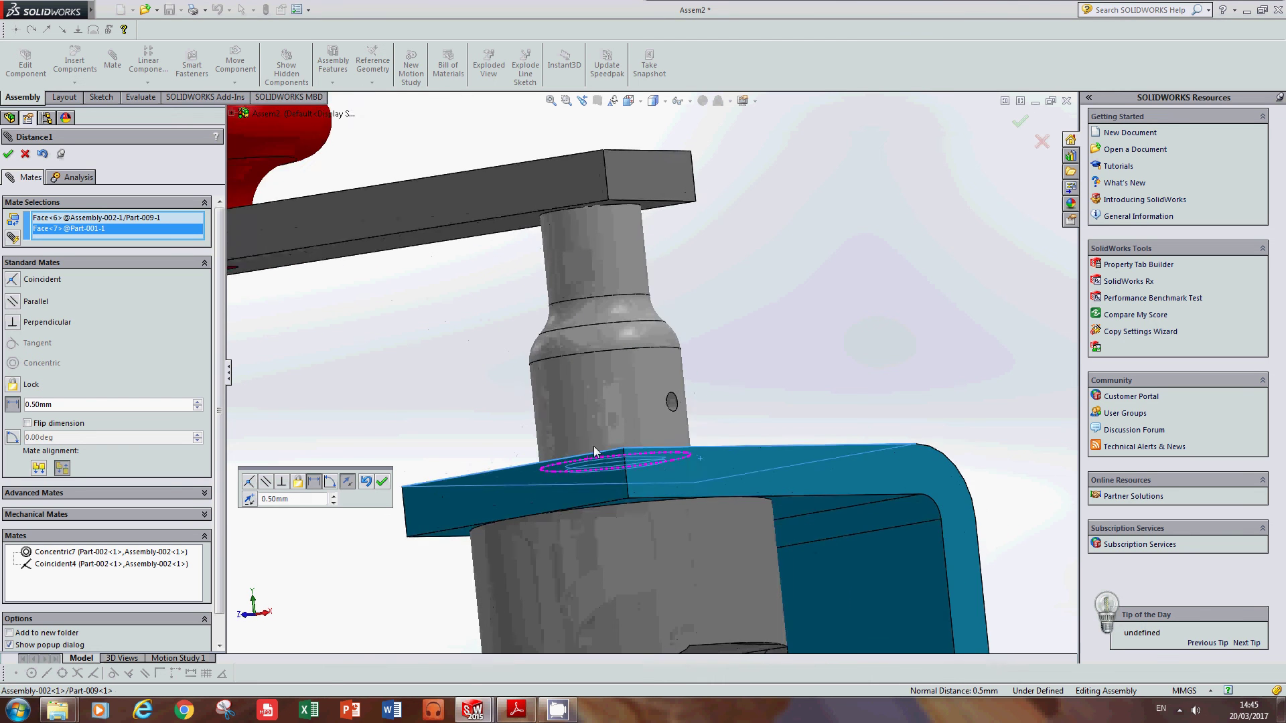
{"action": "scroll", "coordinate": [592, 457], "scroll_direction": "down", "scroll_amount": 5}
{"action": "mouse_move", "coordinate": [557, 467]}
{"action": "middle_mouse_down"}
{"action": "mouse_move", "coordinate": [560, 451]}
{"action": "mouse_move", "coordinate": [557, 485]}
{"action": "middle_mouse_up"}
{"action": "scroll", "coordinate": [557, 485], "scroll_direction": "up", "scroll_amount": 5}
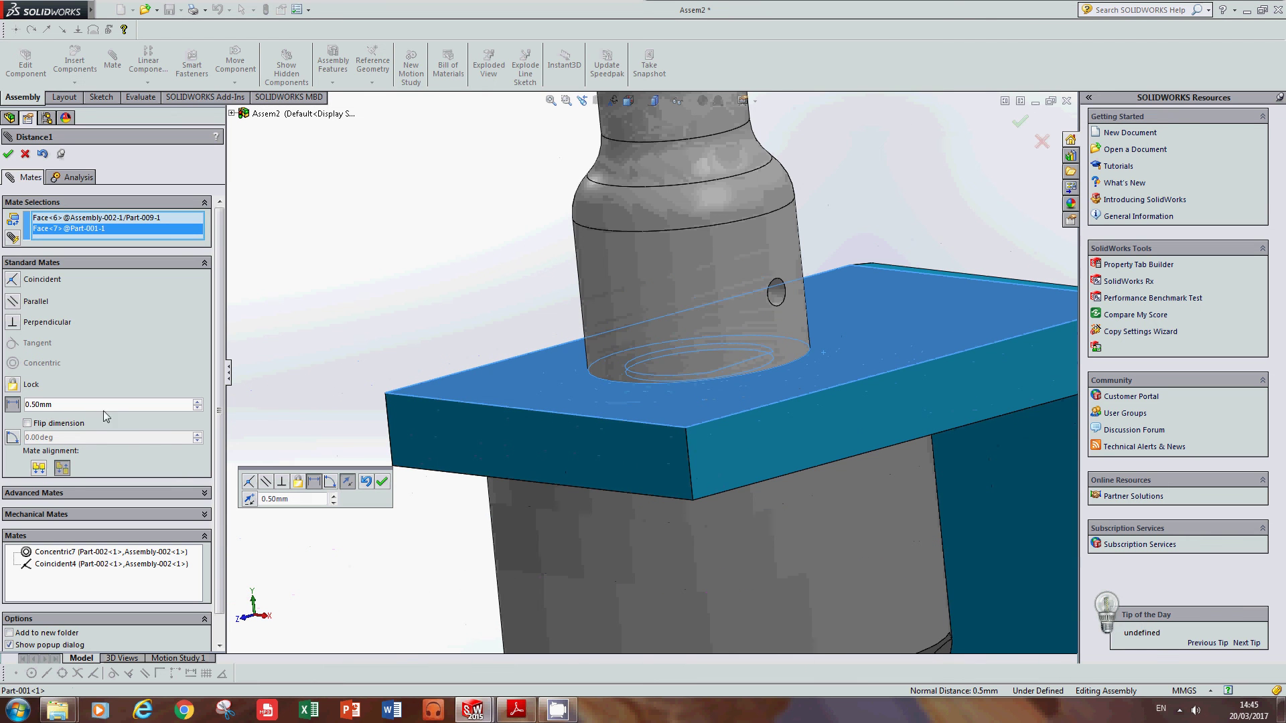
{"action": "left_click", "coordinate": [381, 481]}
- Finish mating and swing the crank around the shaft by its red knob so the universal joint turns with it
{"action": "scroll", "coordinate": [469, 304], "scroll_direction": "up", "scroll_amount": 3}
{"action": "scroll", "coordinate": [469, 304], "scroll_direction": "up", "scroll_amount": 5}
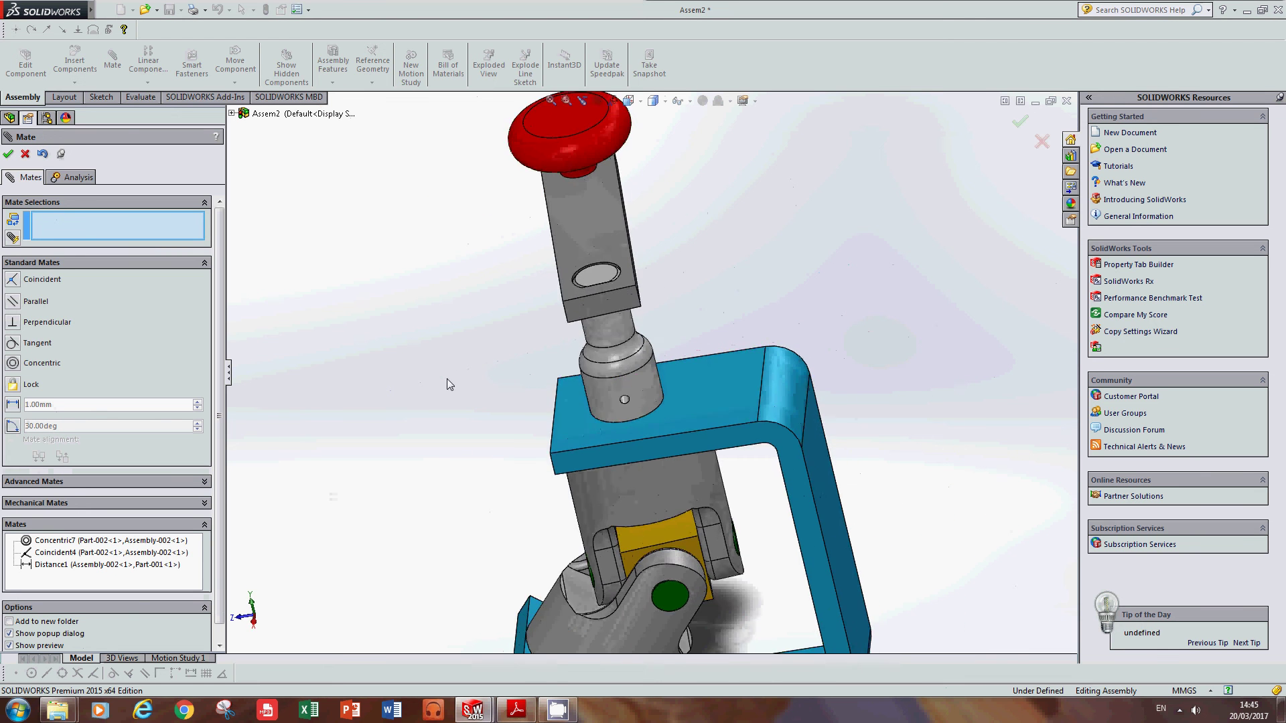
{"action": "middle_click_drag", "start_coordinate": [540, 377], "coordinate": [492, 375]}
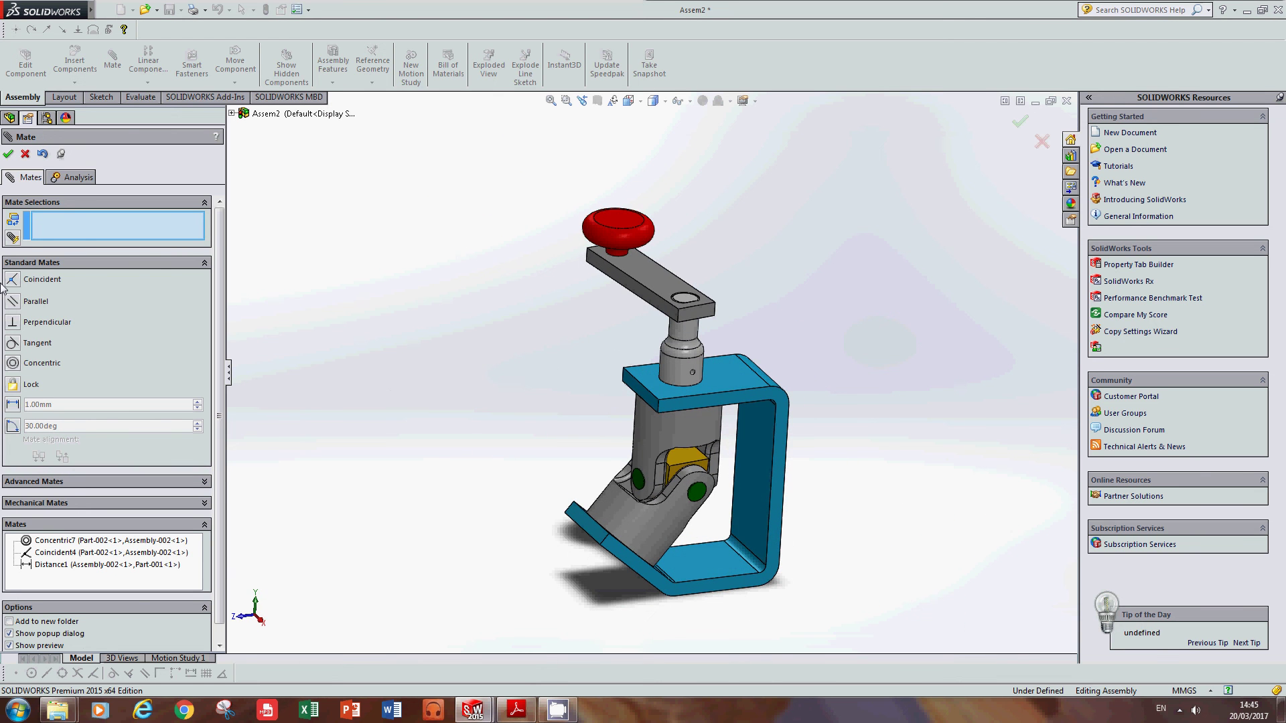
{"action": "left_click", "coordinate": [8, 155]}
{"action": "left_click_drag", "start_coordinate": [609, 225], "coordinate": [829, 181]}
{"action": "key", "text": "Escape"}
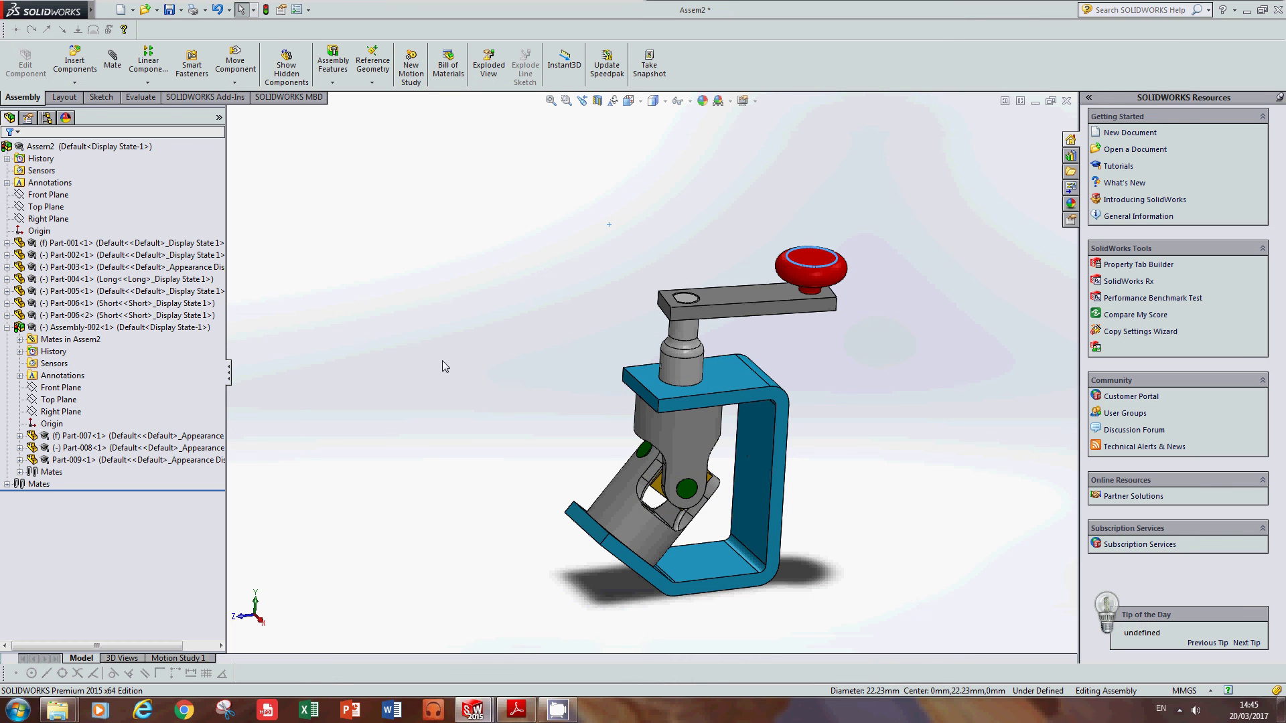
- Collapse the Assembly-002 branch in the feature tree and examine the complete assembly from a raised three-quarter view
{"action": "left_click", "coordinate": [6, 327]}
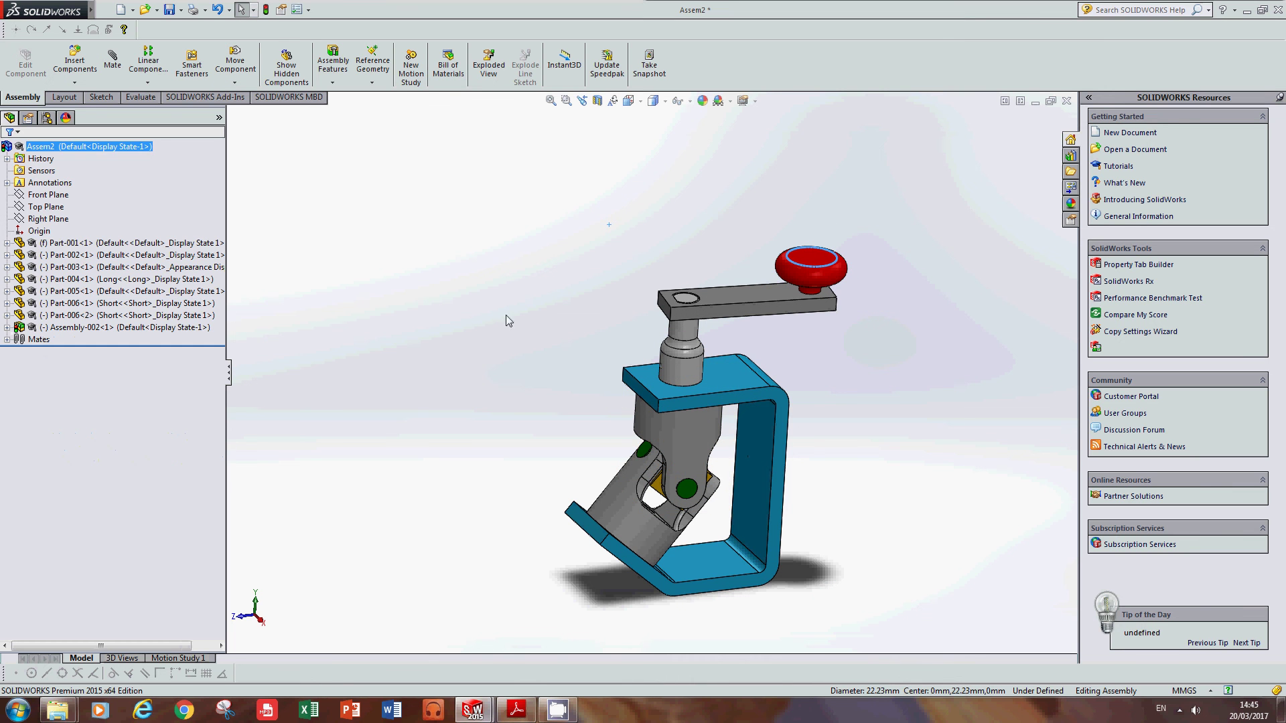
{"action": "middle_click_drag", "start_coordinate": [538, 364], "coordinate": [812, 453]}
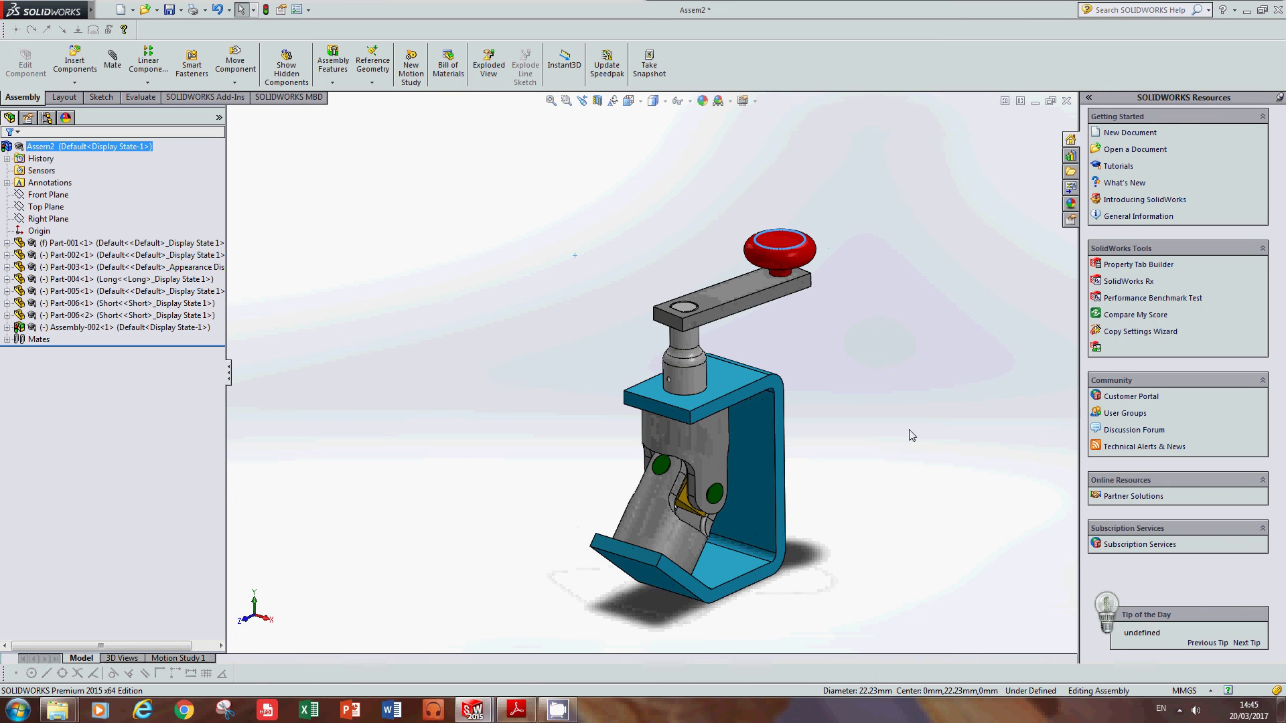
{"action": "middle_click_drag", "start_coordinate": [908, 361], "coordinate": [812, 195]}
{"action": "mouse_move", "coordinate": [622, 308]}
{"action": "middle_mouse_down"}
{"action": "mouse_move", "coordinate": [592, 318]}
{"action": "mouse_move", "coordinate": [636, 316]}
{"action": "middle_mouse_up"}
{"action": "mouse_move", "coordinate": [2, 6]}
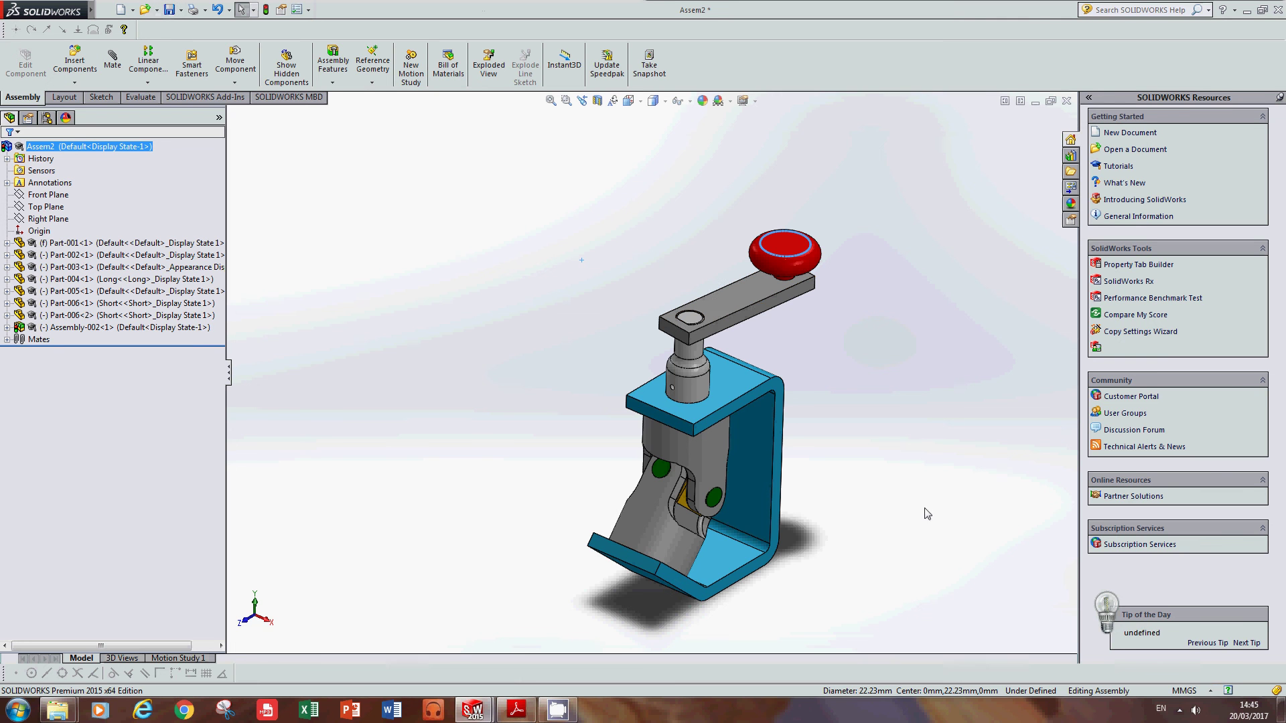
{"action": "left_click", "coordinate": [1178, 709]}
{"action": "right_click", "coordinate": [1140, 643]}
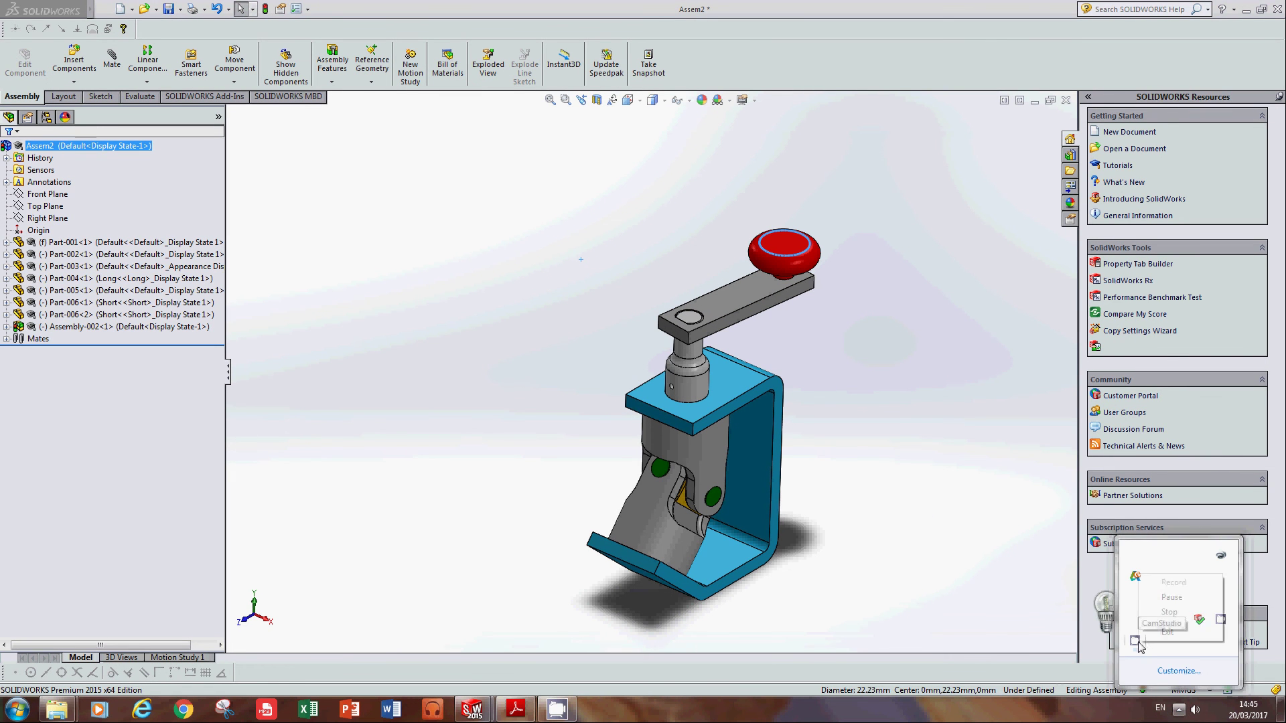